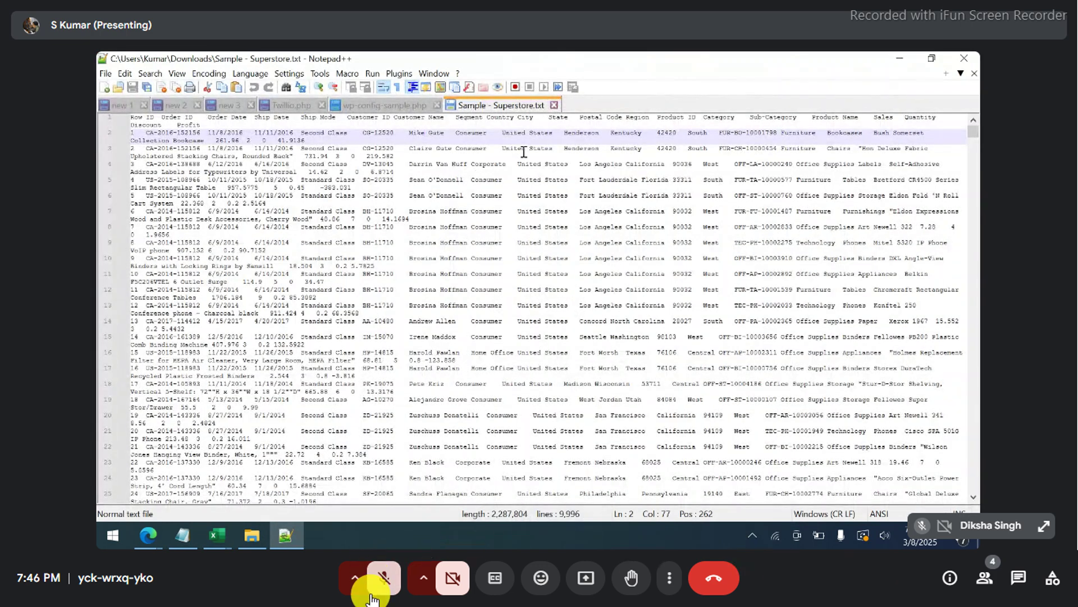
- Unmute the meeting microphone, then mute it again
click(377, 583)
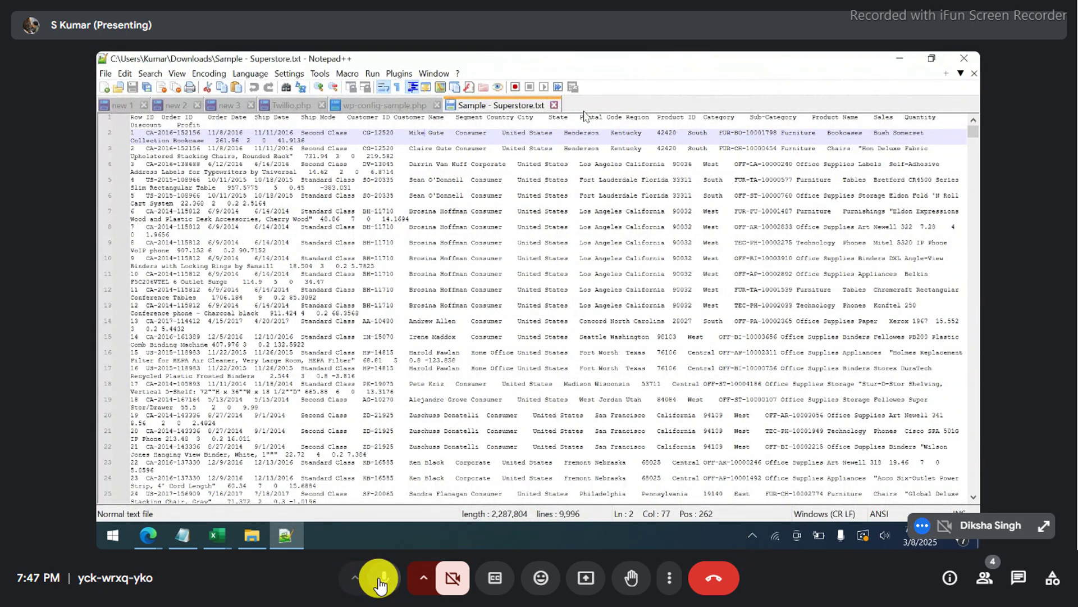
click(379, 582)
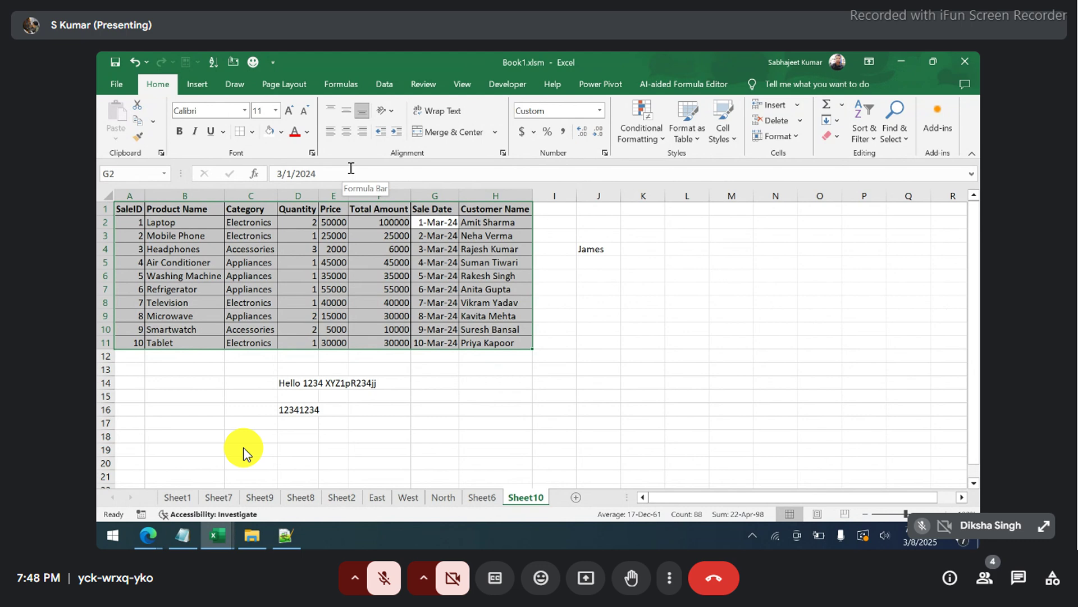
key(ctrl+Home)
key(ctrl+Down)
key(ctrl+Down)
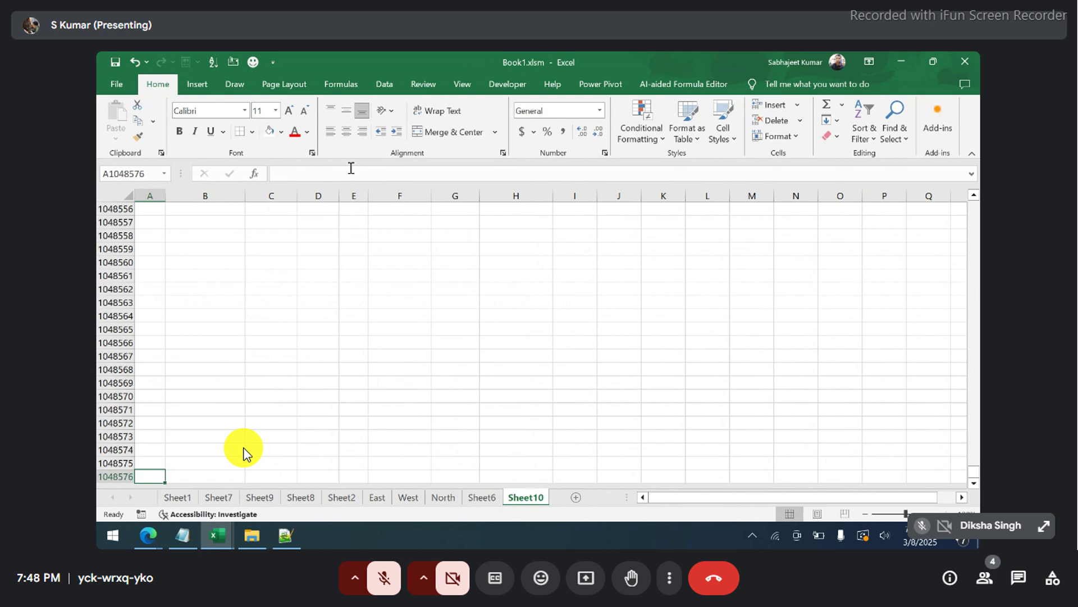
key(ctrl+Up)
key(ctrl+Up)
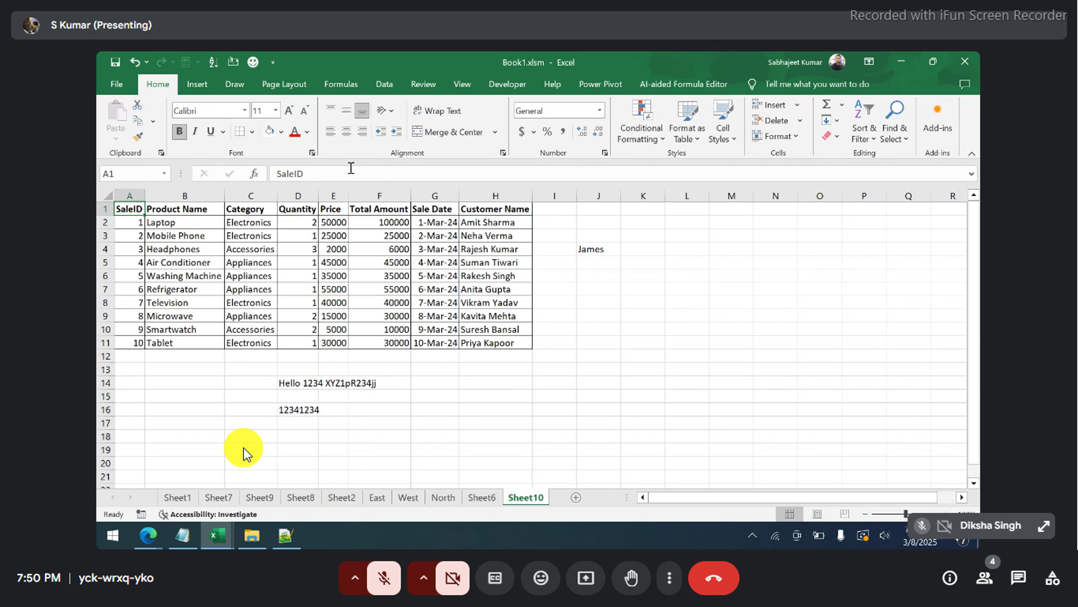
- Select several table ranges: two Category values, Laptop in B2, three rows' Price and Total, customers H2:H9
mouse_move(255, 222)
mouse_down()
mouse_move(254, 248)
mouse_move(254, 237)
mouse_up()
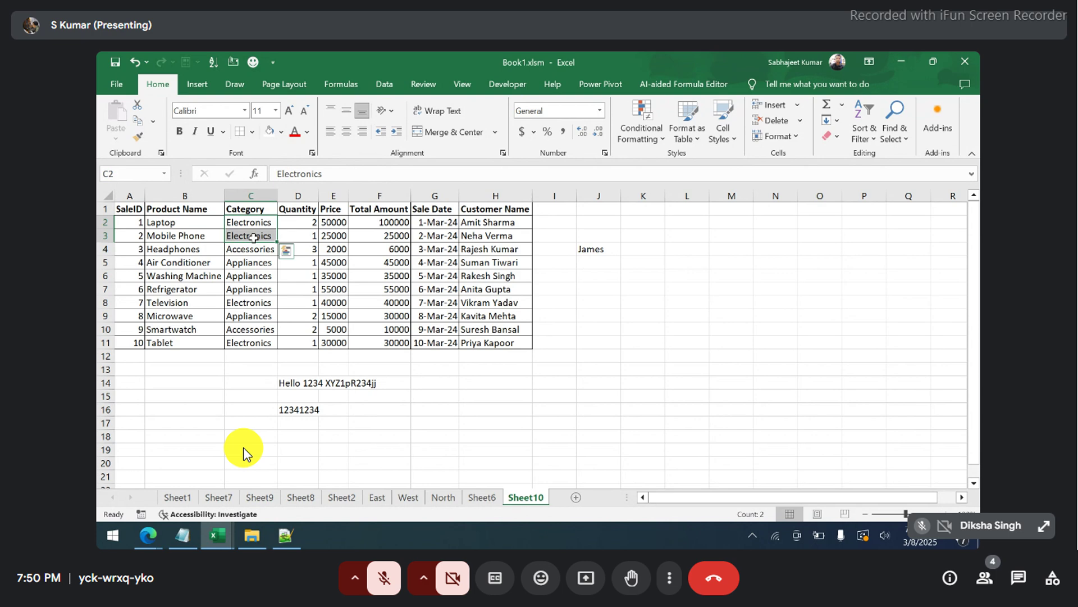
click(178, 220)
drag(330, 210, 402, 248)
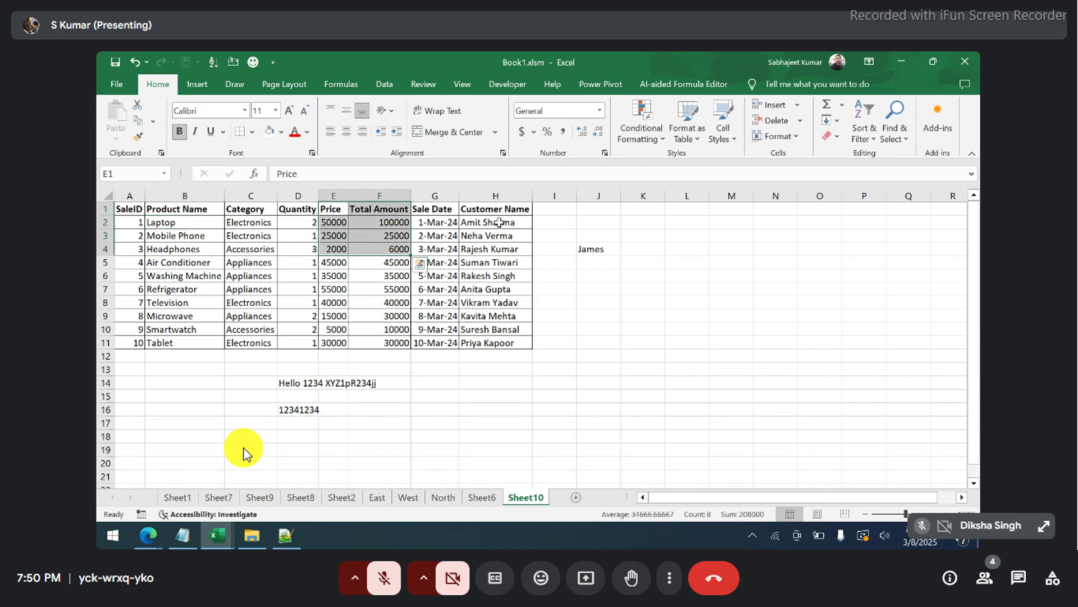
drag(498, 223, 496, 308)
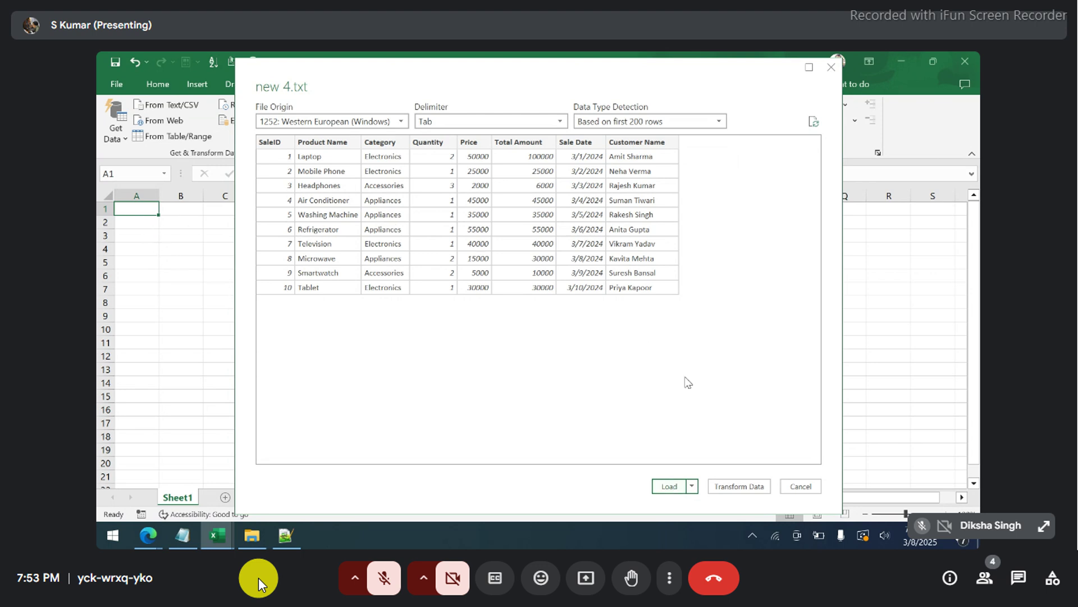
- Show the Load and Load To choices for the new 4.txt import preview
click(692, 486)
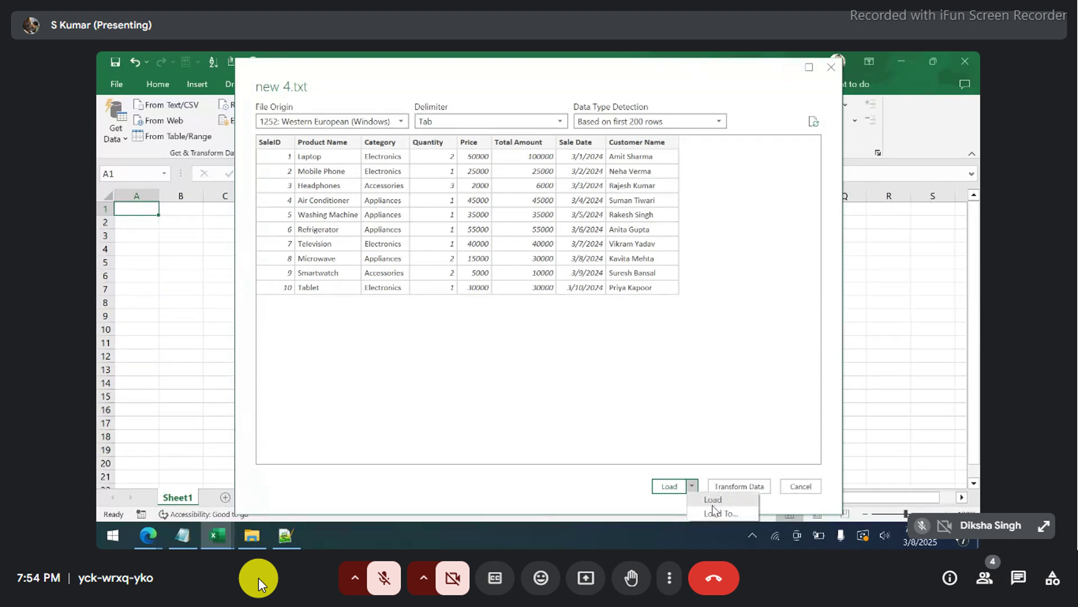
- Dismiss the load choices and choose Transform Data to open new 4.txt in Power Query
click(700, 416)
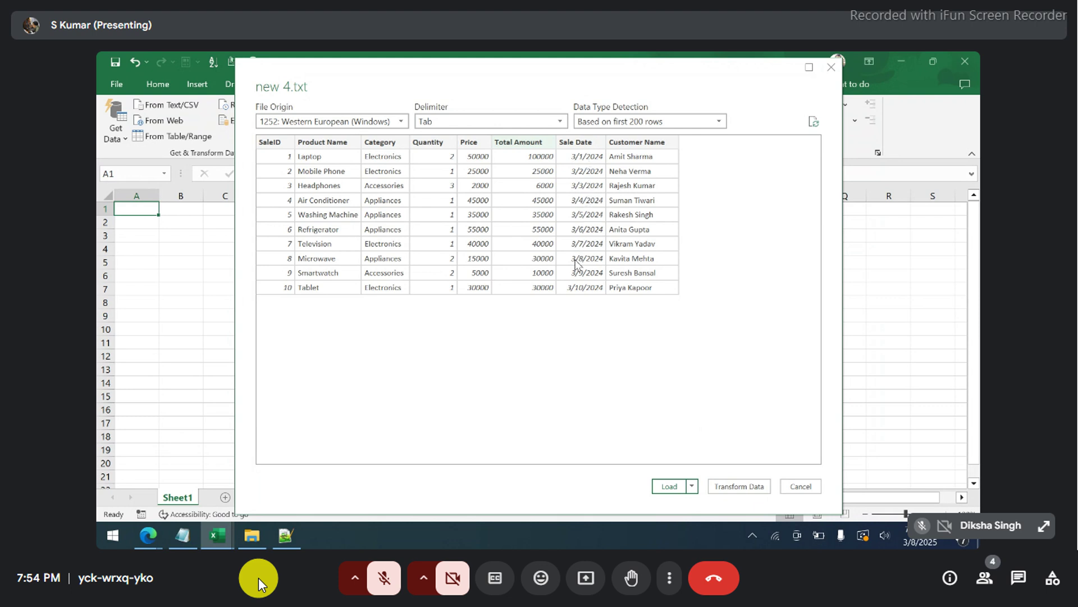
click(739, 487)
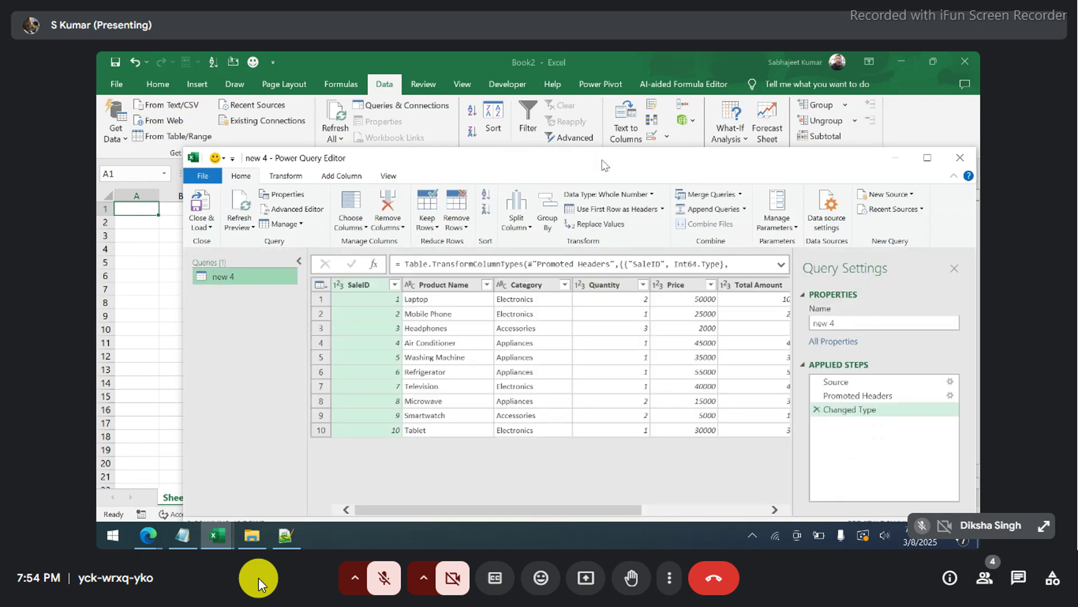
- Maximize the Power Query Editor and scroll right to the Sale Date and Customer Name columns
drag(604, 166, 545, 122)
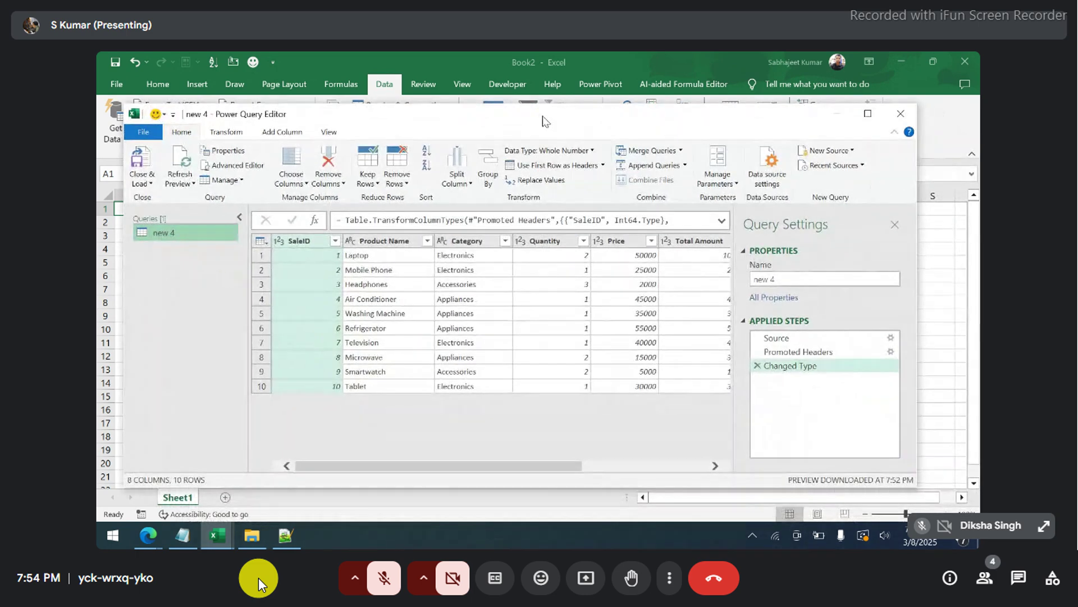
click(868, 113)
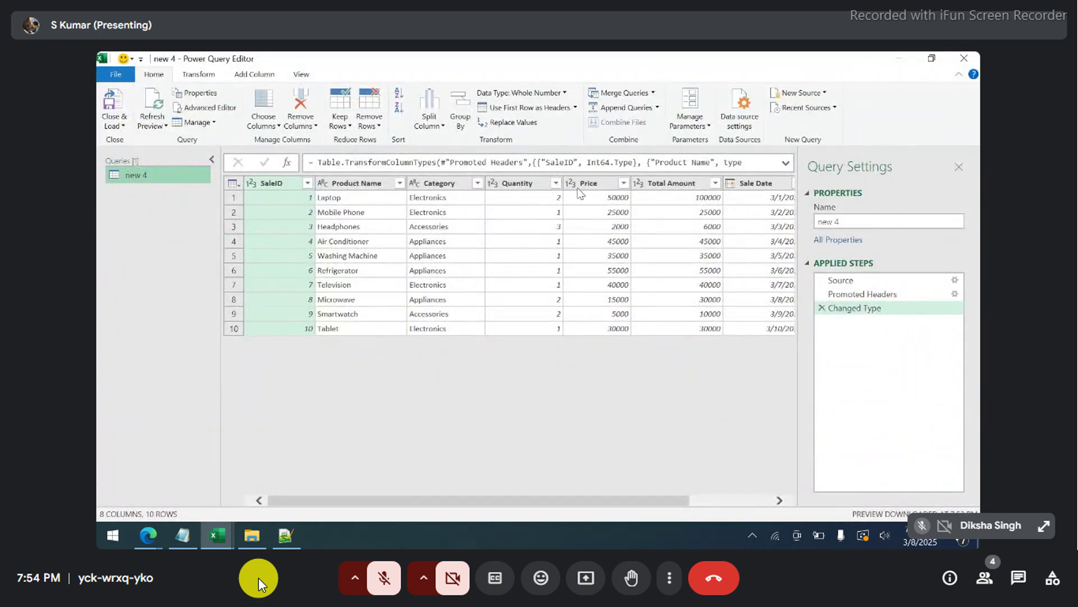
drag(304, 500, 269, 497)
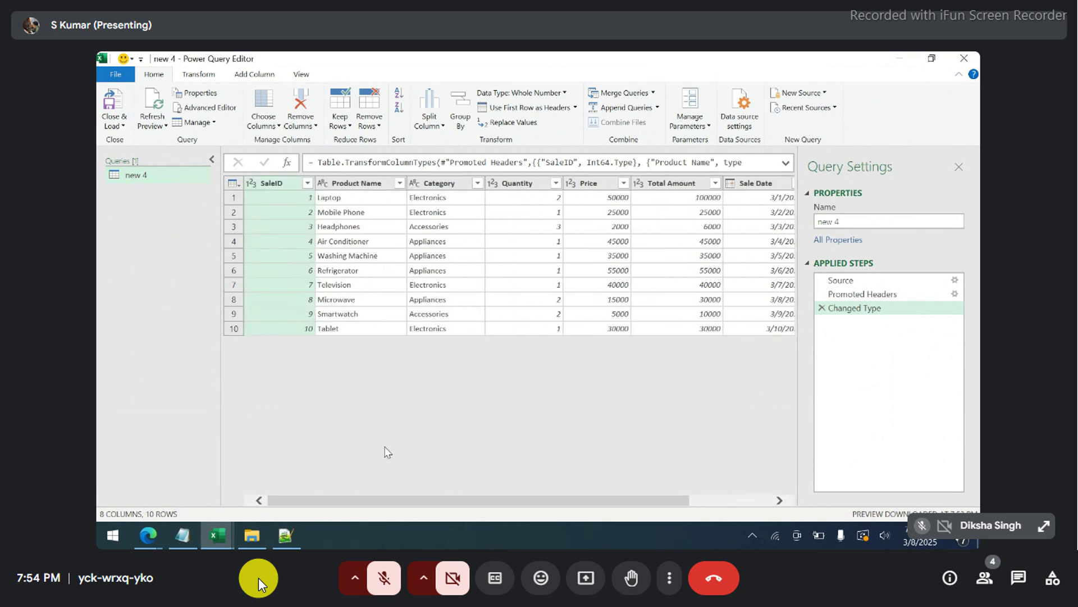
drag(361, 500, 550, 499)
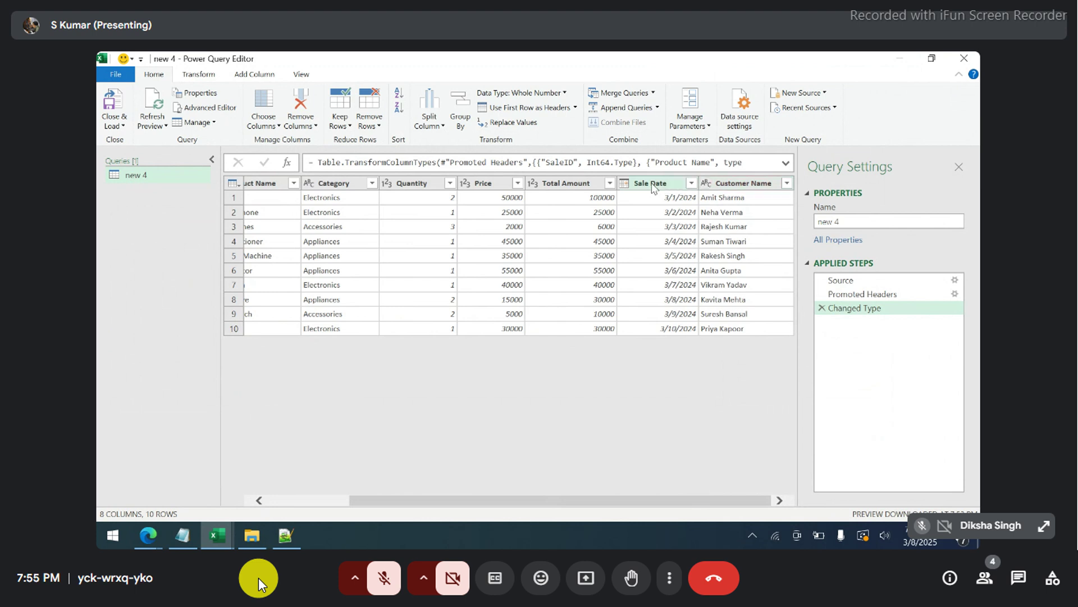
- Check the Sale Date and Customer Name data types, then show Customer Name's Transform actions
click(624, 185)
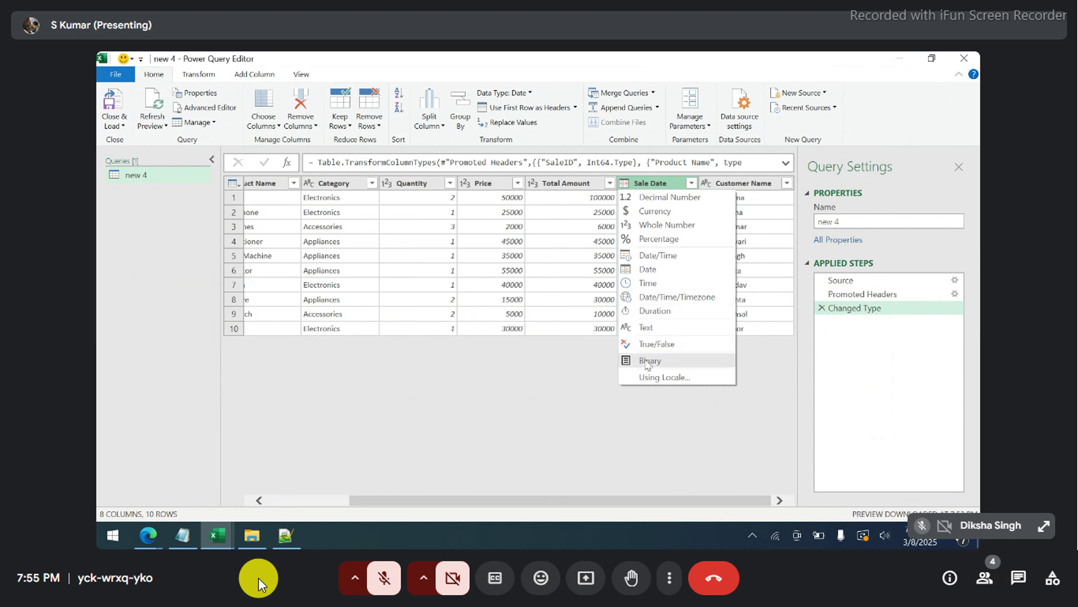
click(751, 185)
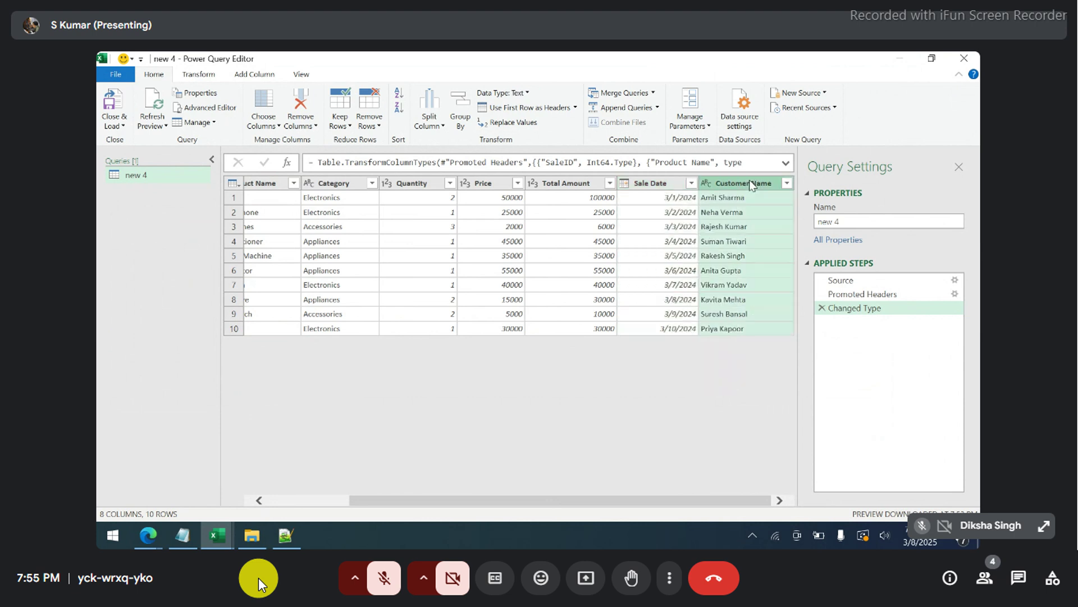
click(707, 184)
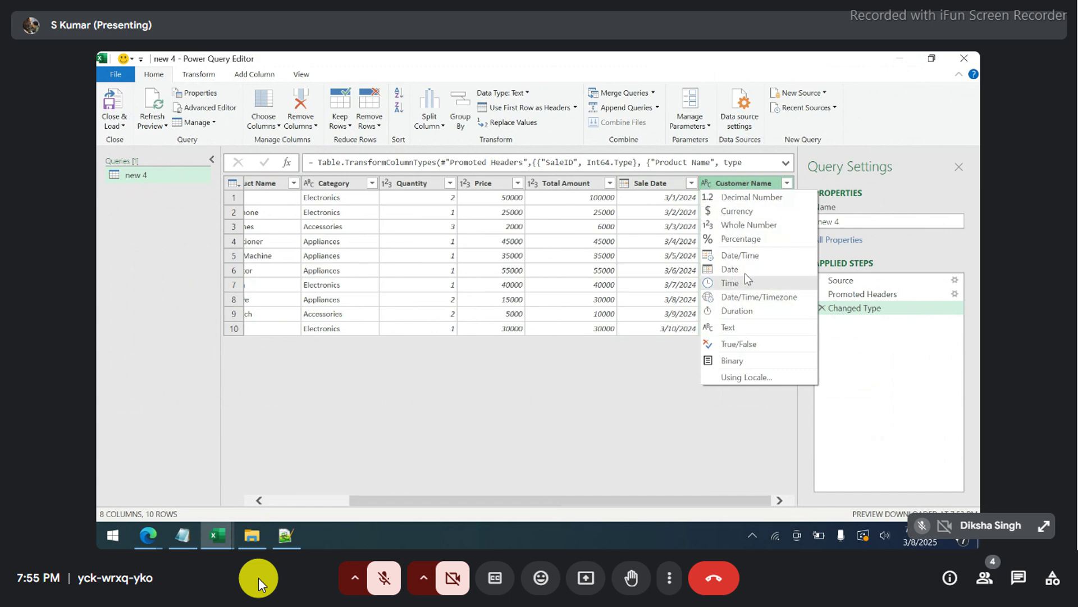
click(734, 183)
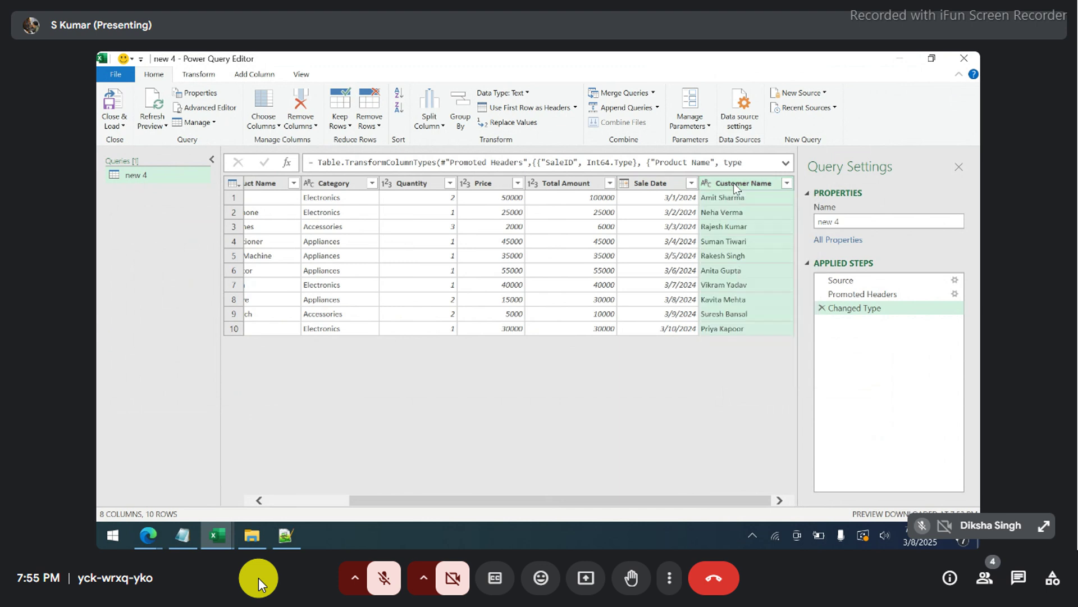
right_click(733, 183)
mouse_move(792, 313)
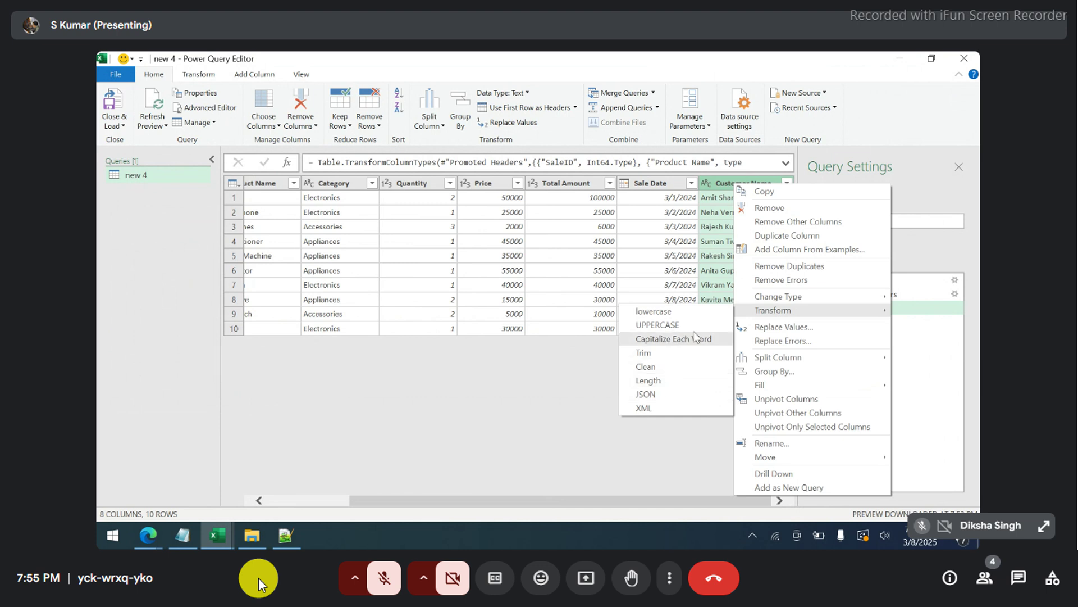
click(768, 327)
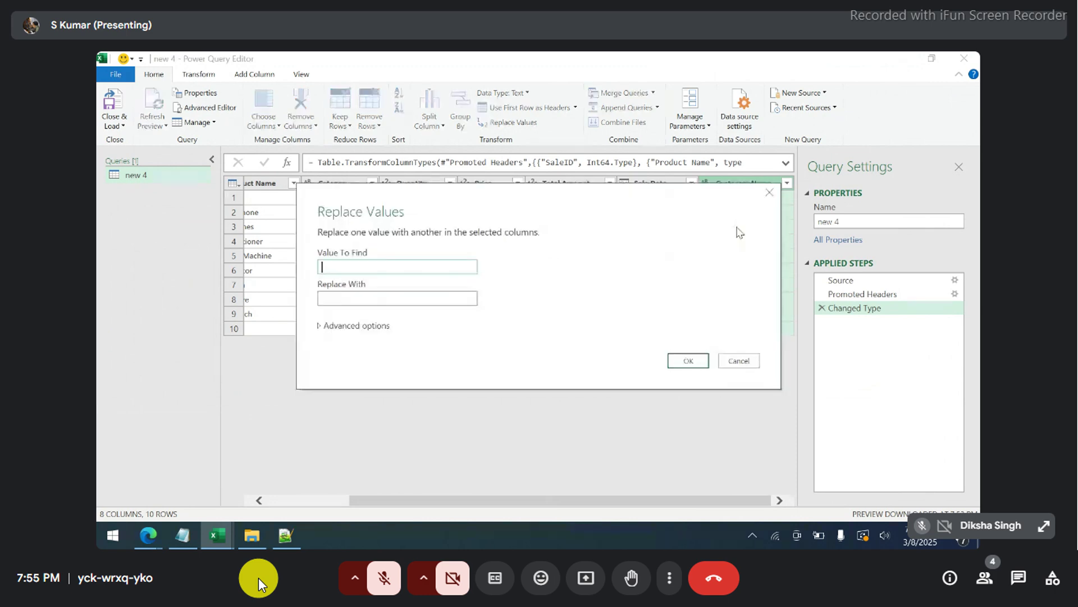
drag(654, 201, 527, 204)
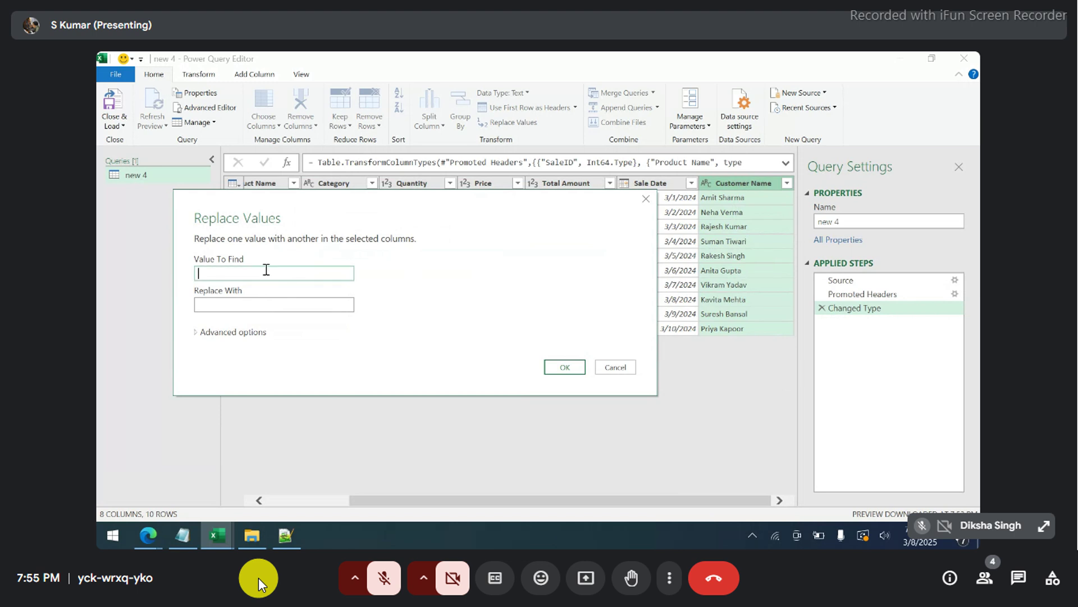
click(264, 304)
click(200, 333)
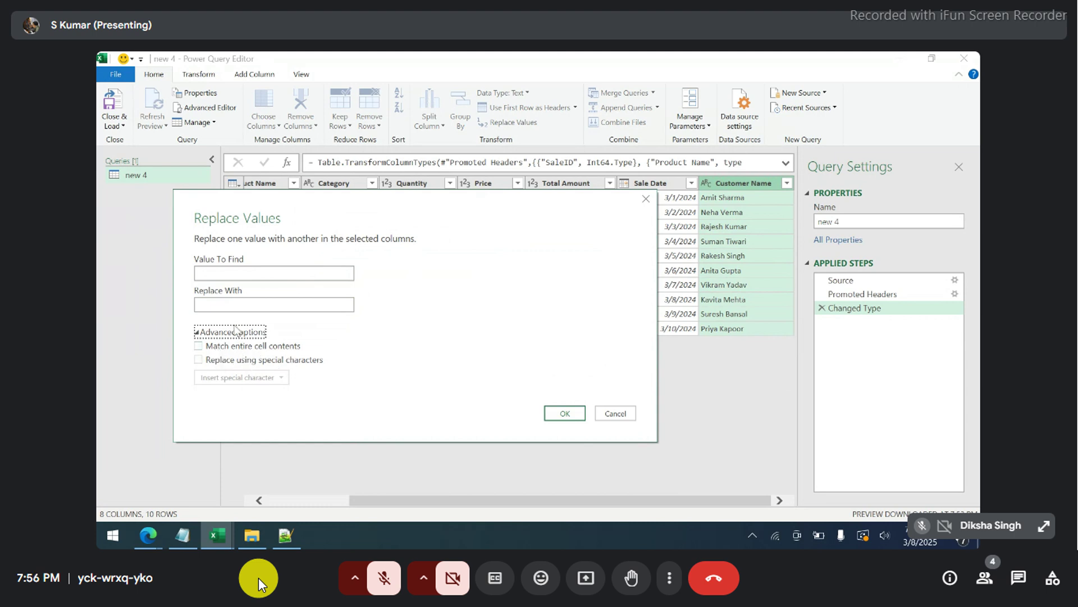
click(616, 415)
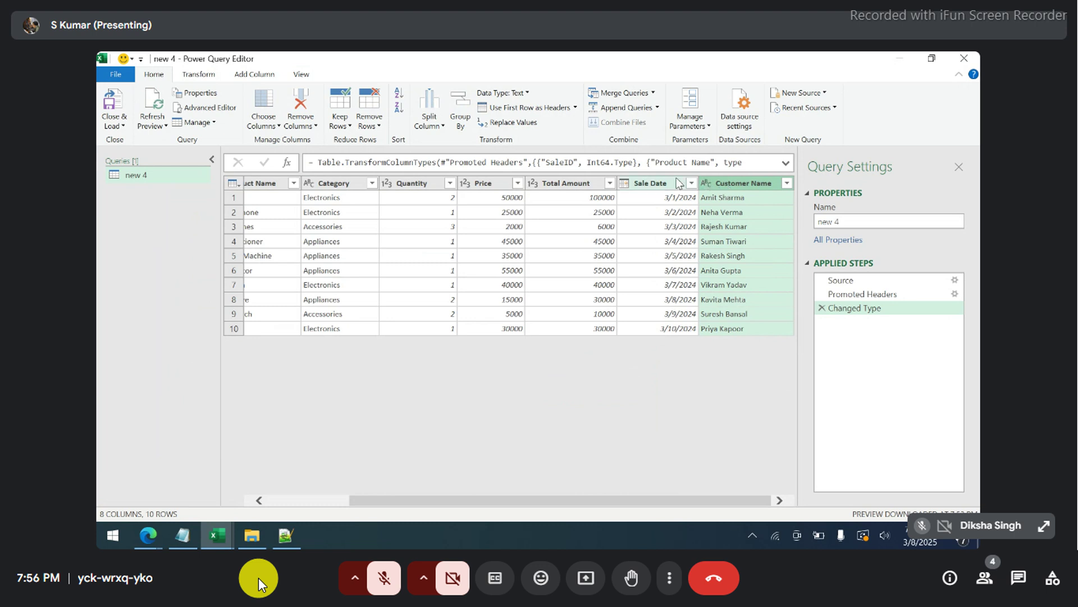
- Choose Split Column By Delimiter for Customer Name, splitting at each occurrence of Space
click(437, 131)
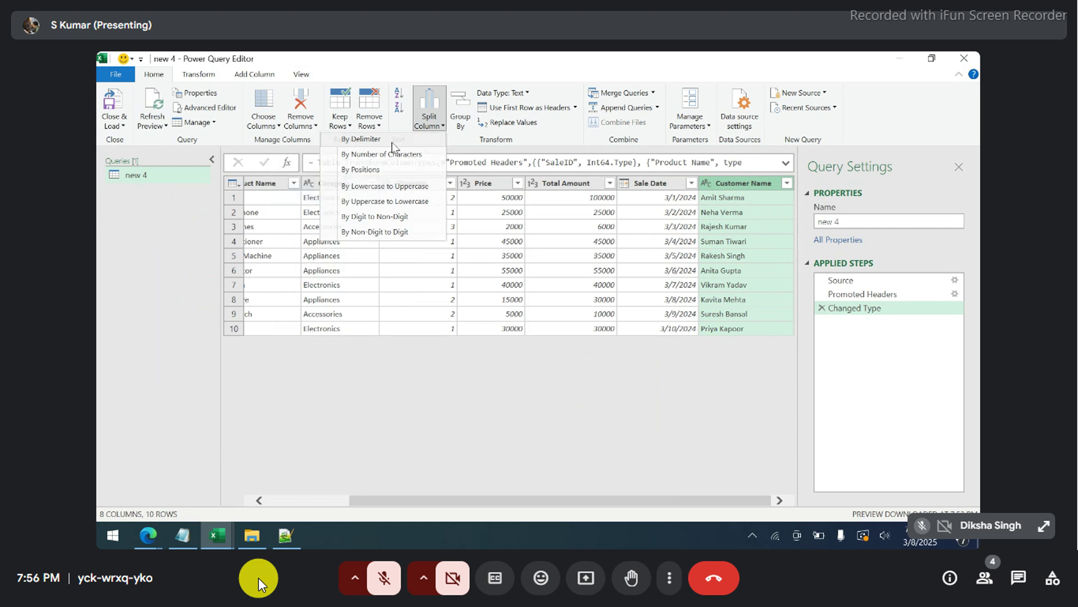
click(395, 145)
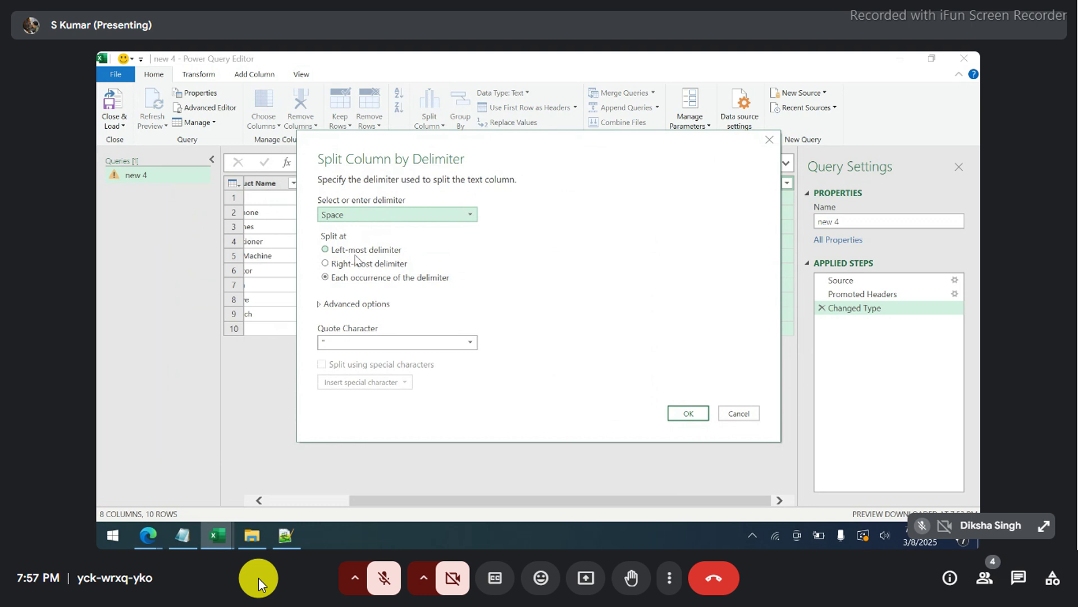
- Launch Paint via Run with mspaint and scribble freehand letters on the canvas
key(super+r)
text(msp)
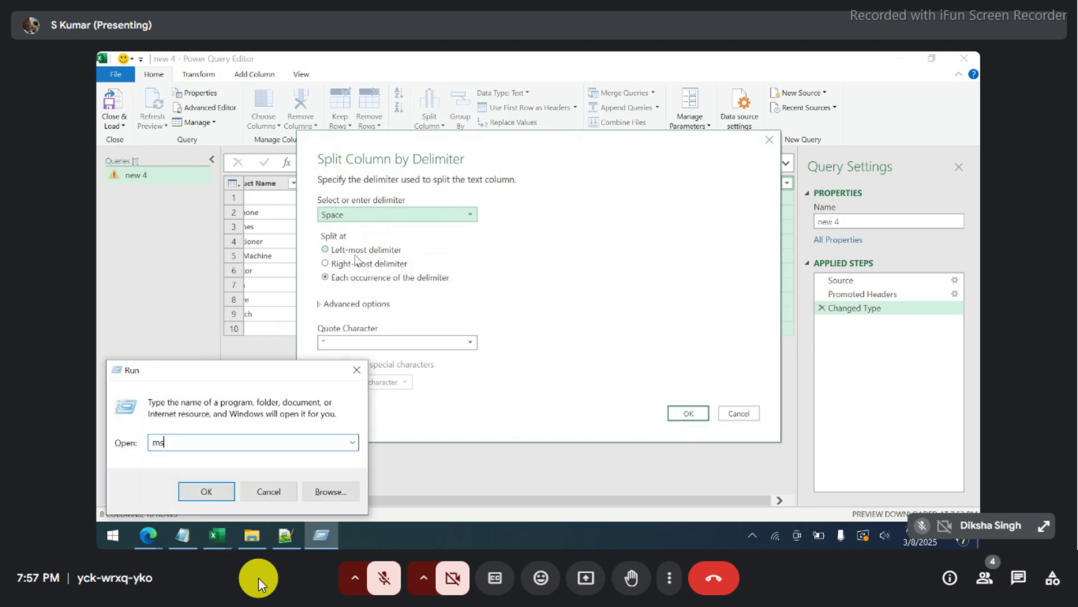
text(aint)
key(Return)
mouse_move(155, 187)
mouse_down()
mouse_move(174, 124)
mouse_move(221, 98)
mouse_up()
drag(255, 147, 259, 164)
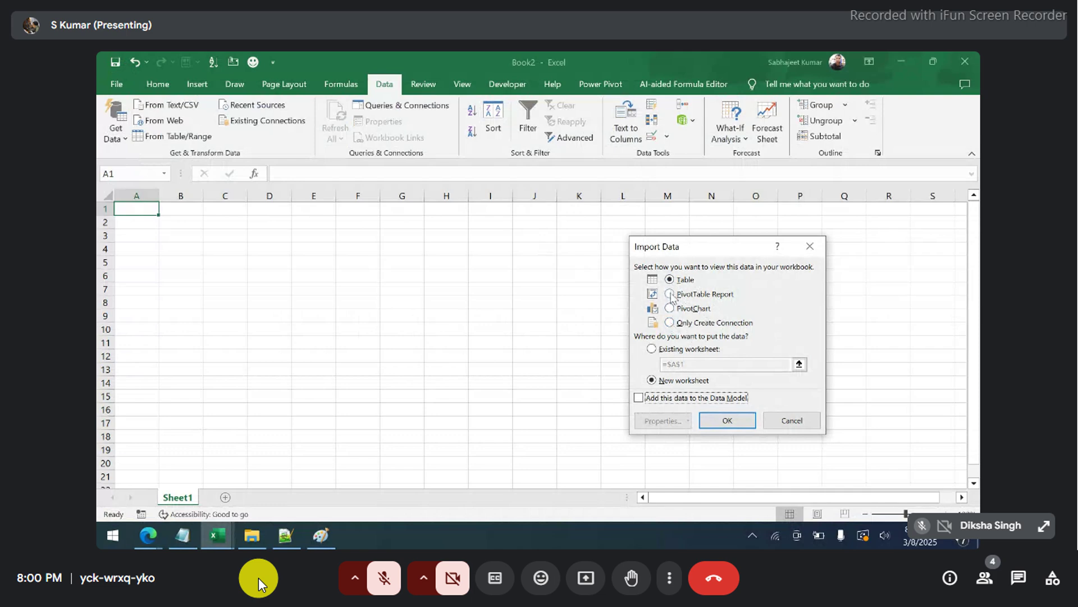
- Load the new 4 query as a table on a new worksheet and select various cells and columns
click(719, 421)
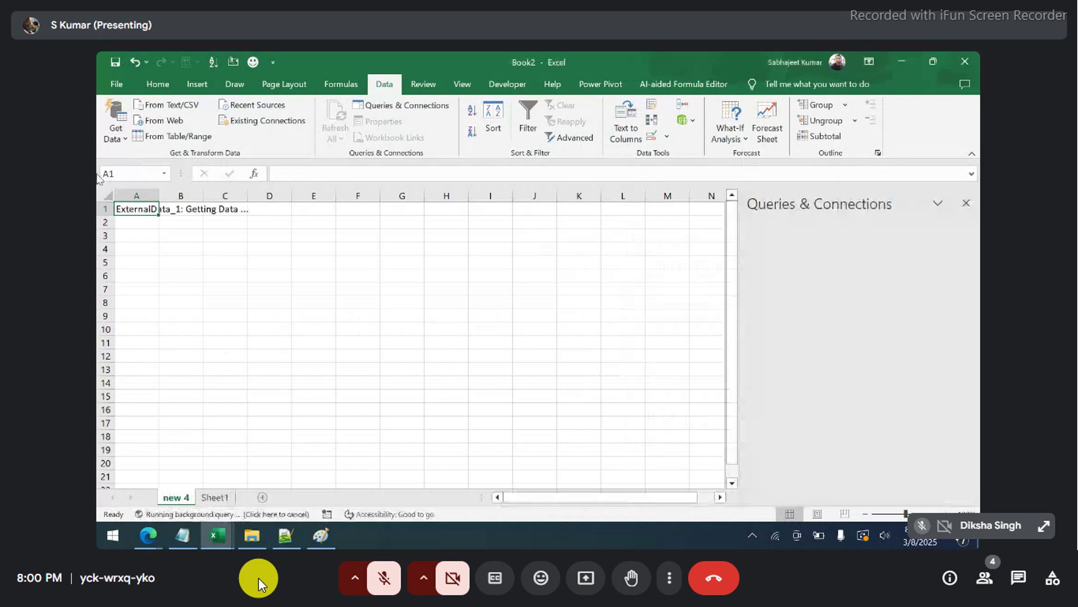
click(359, 263)
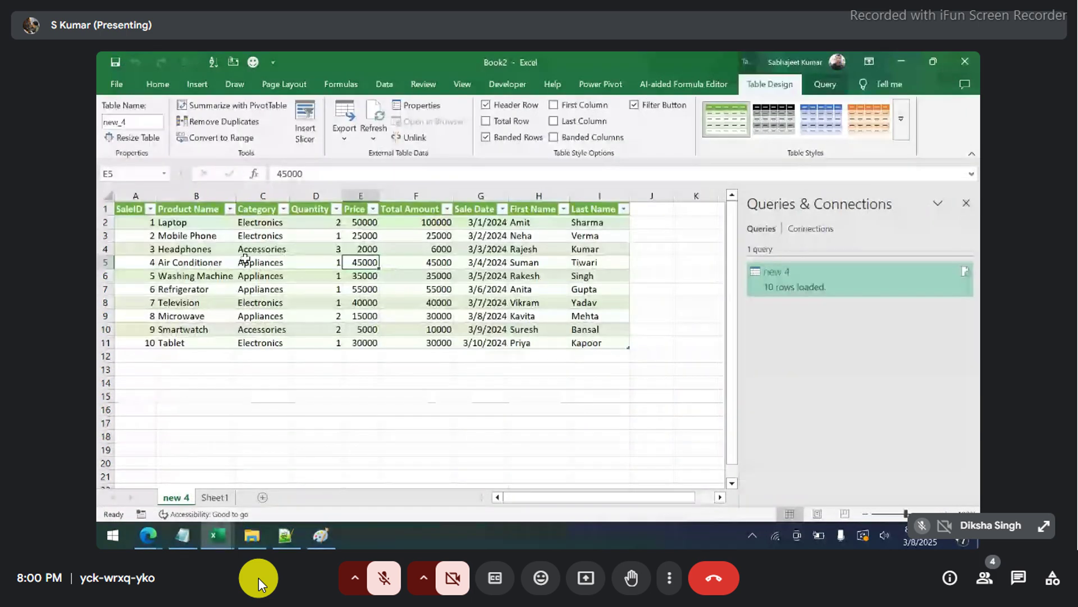
drag(196, 208, 196, 343)
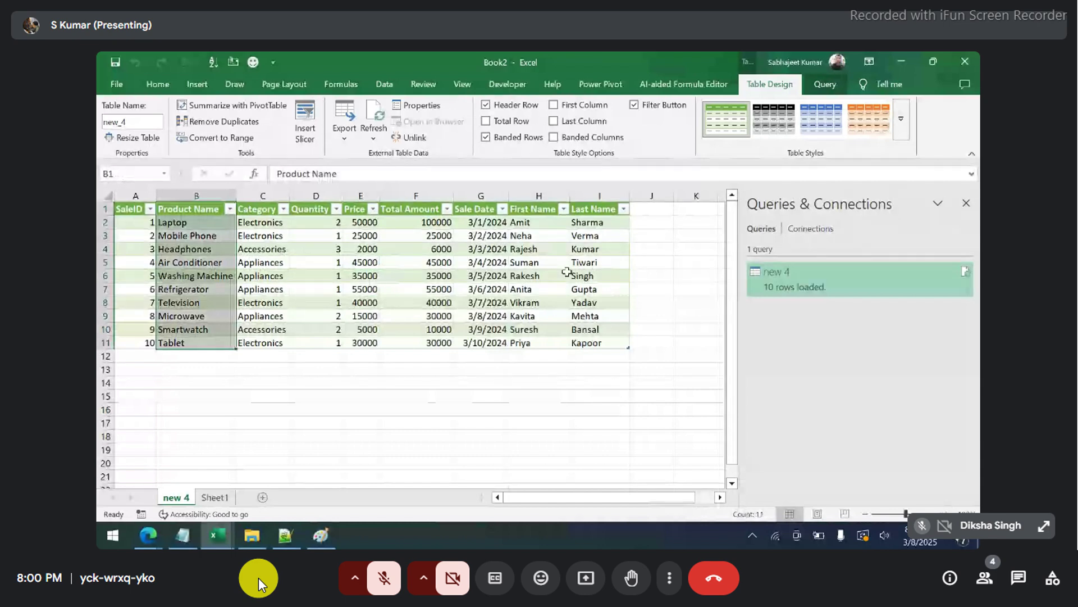
click(481, 276)
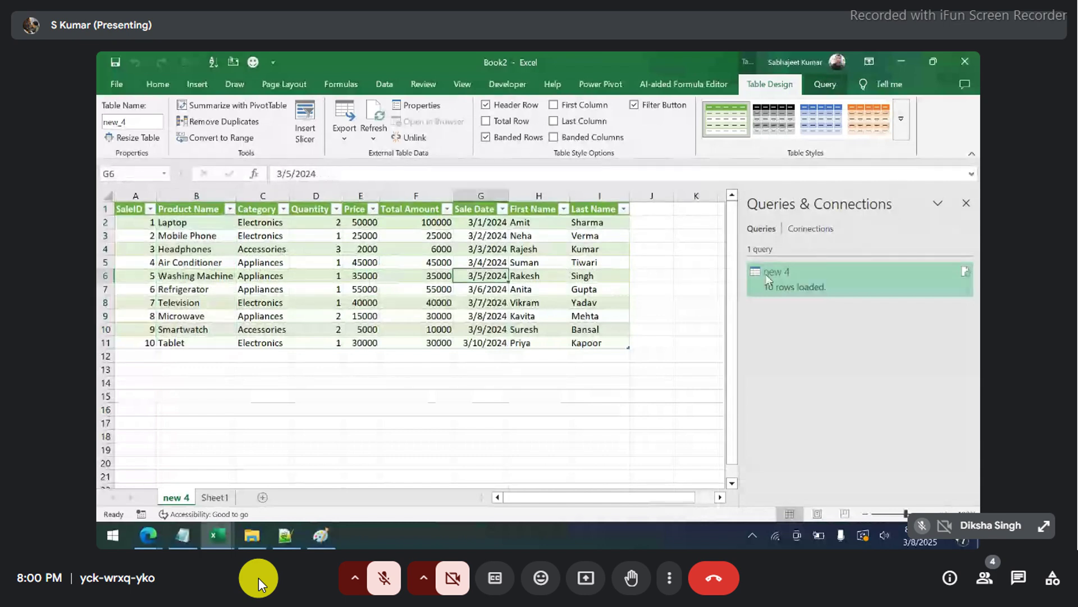
click(184, 291)
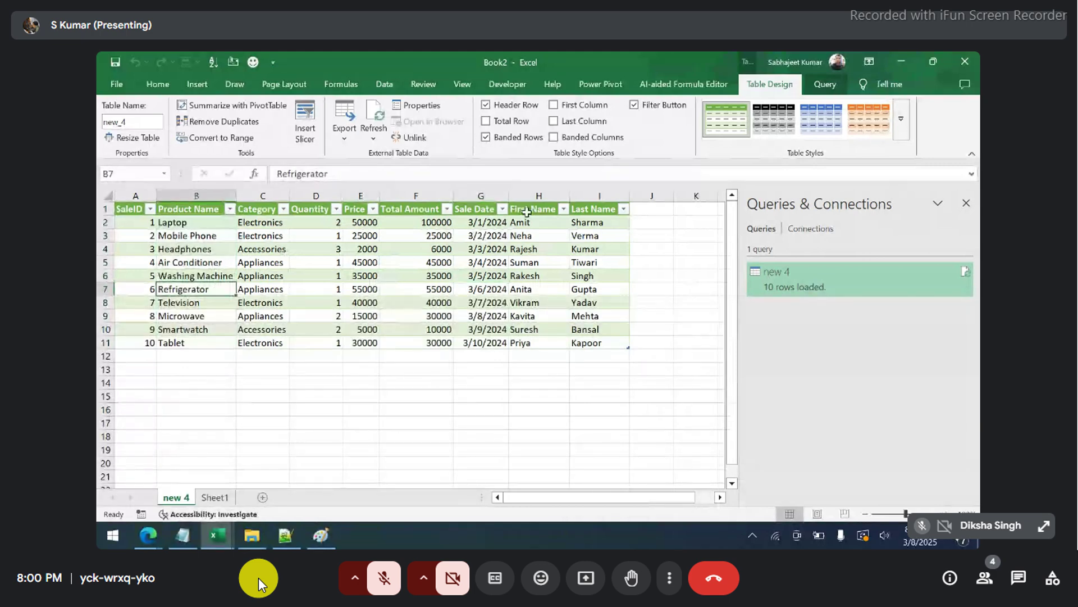
drag(526, 211, 520, 343)
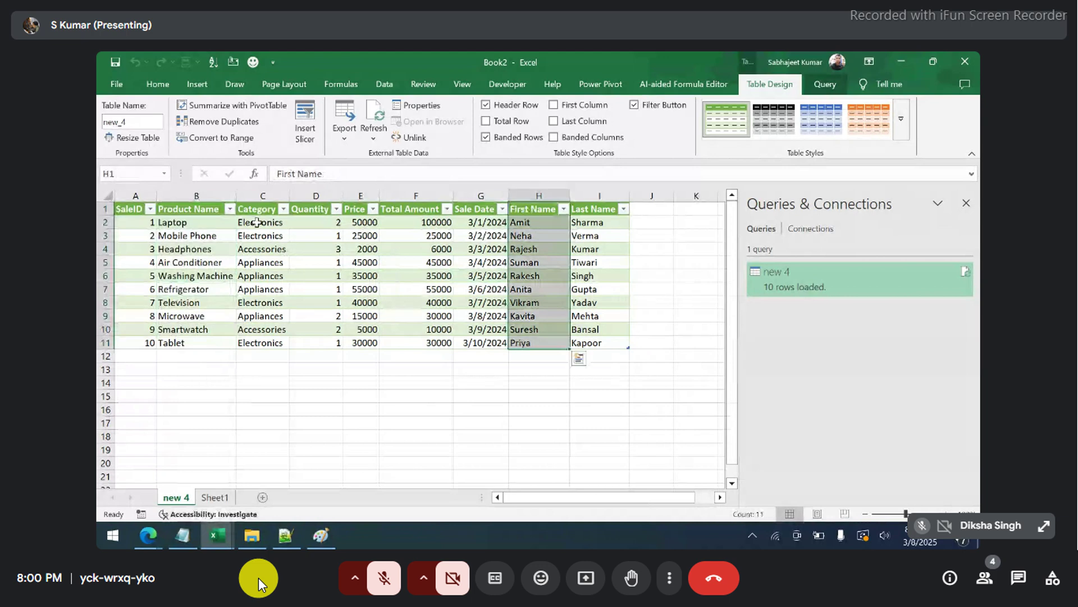
drag(256, 222, 262, 315)
mouse_move(875, 283)
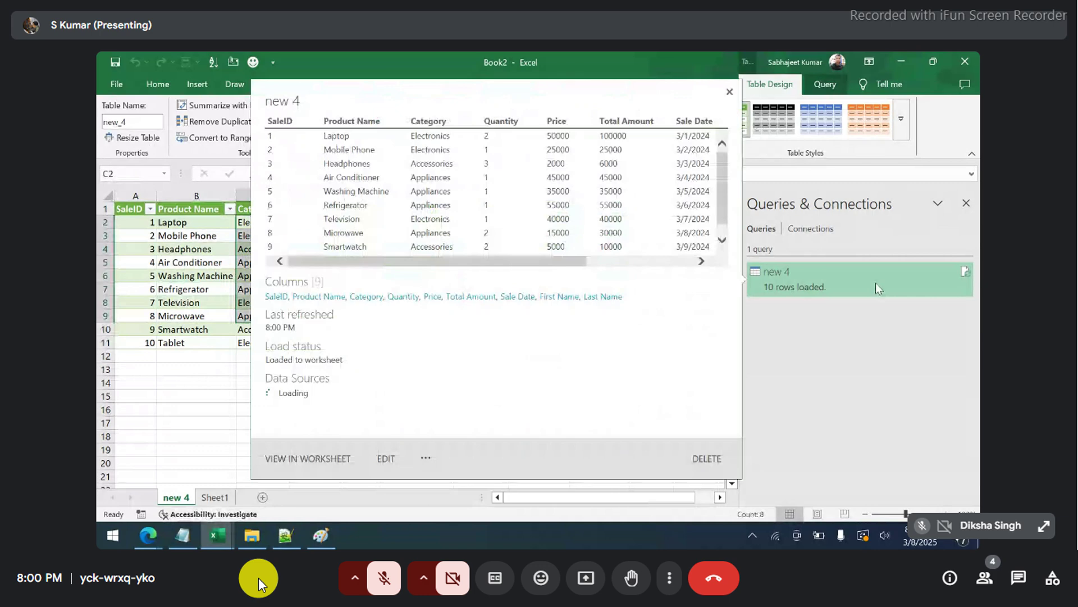
- Edit the new 4 query and remove all columns except Category, Product Name and Total Amount
right_click(875, 282)
click(880, 311)
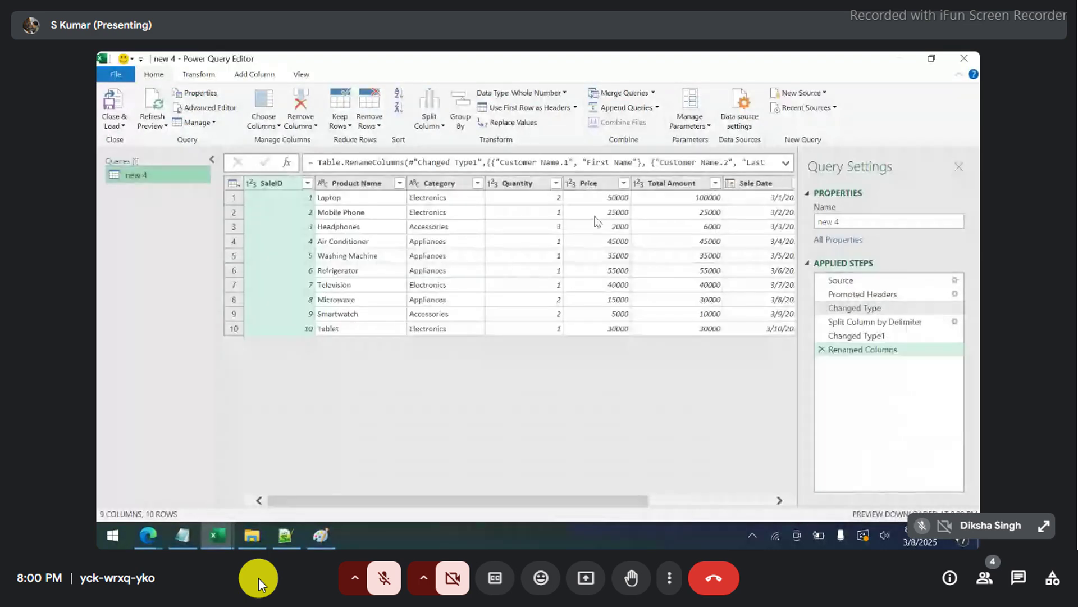
click(425, 184)
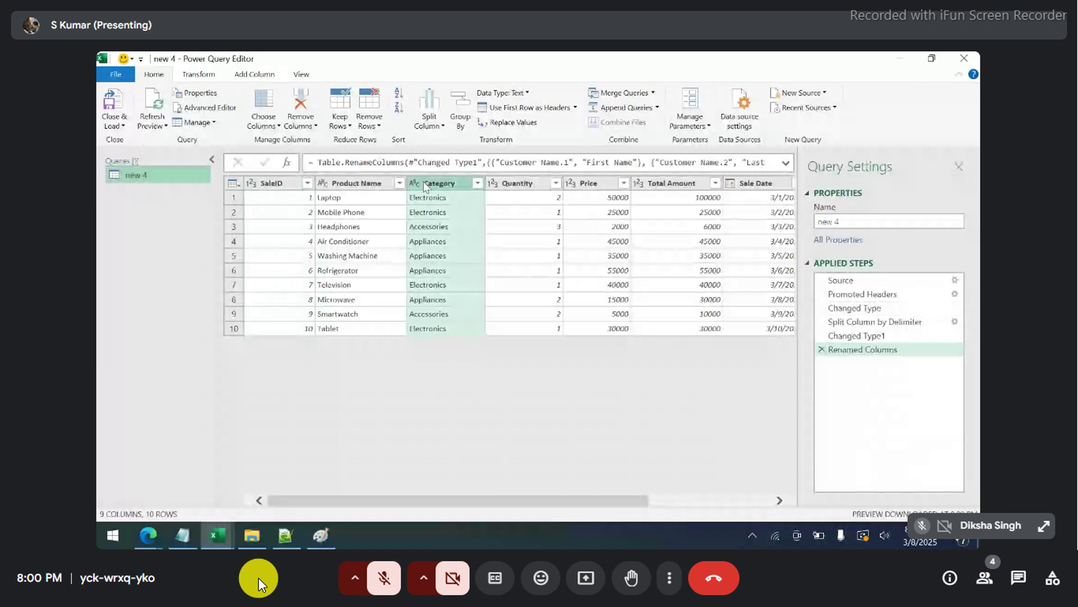
ctrl+click(368, 185)
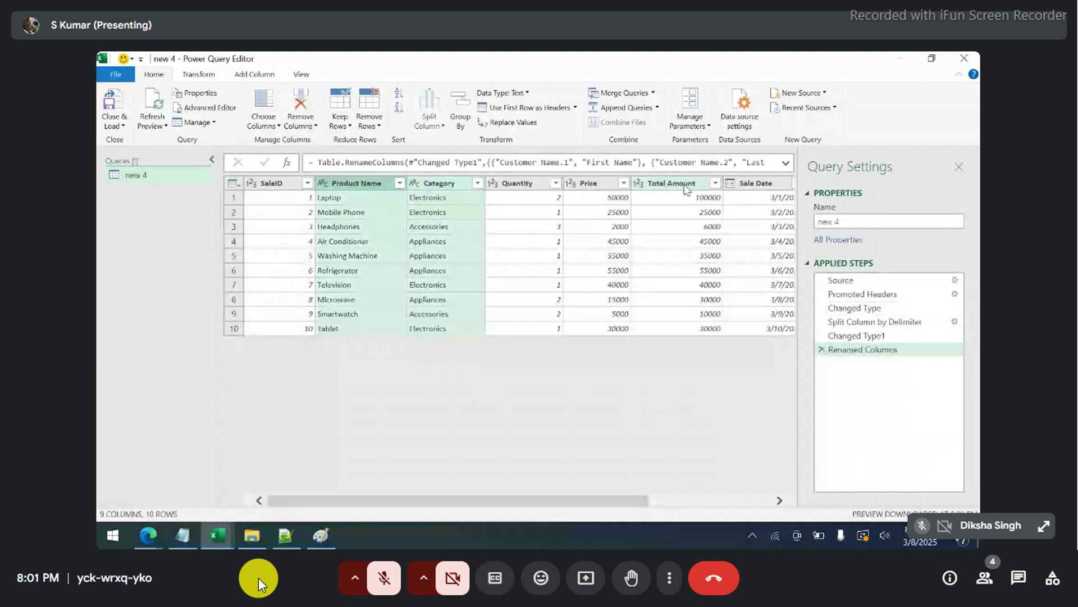
ctrl+click(686, 185)
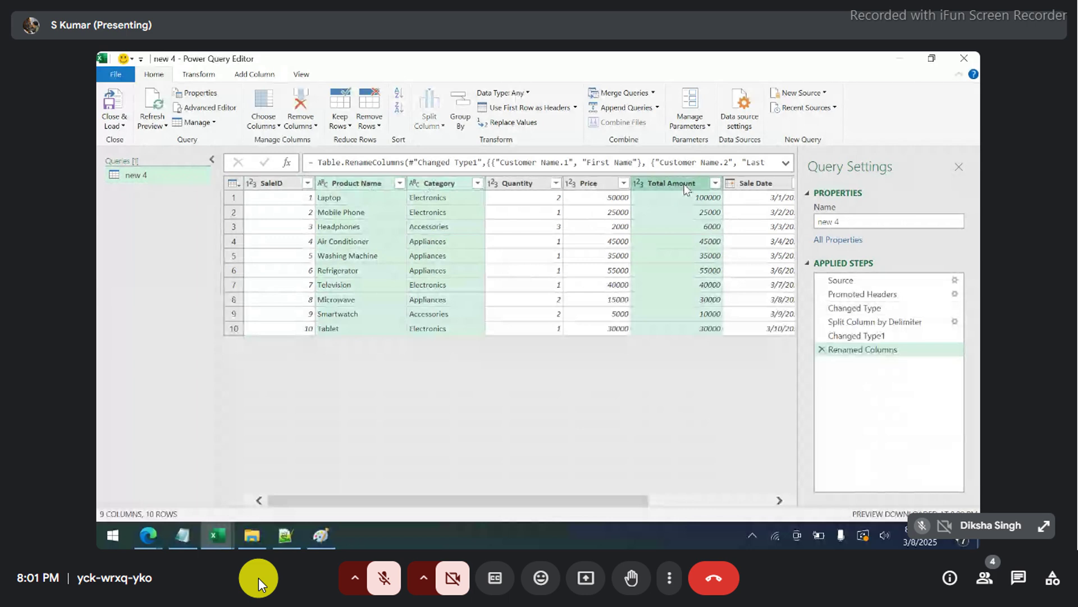
right_click(686, 188)
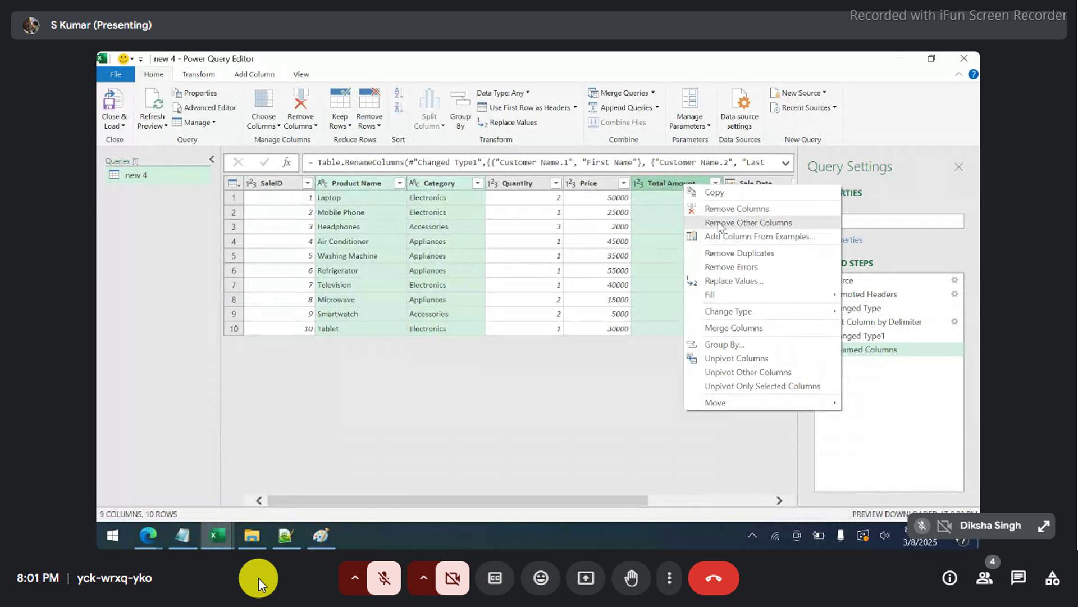
click(719, 223)
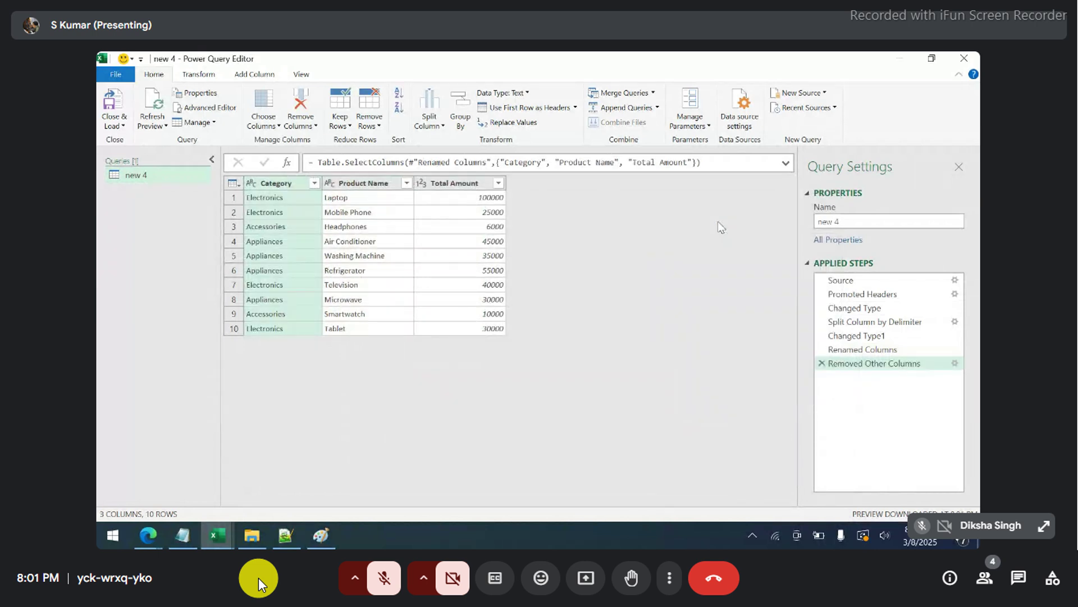
- Load the trimmed three-column query into the new 4 sheet and select the table rows A3:C11
click(128, 120)
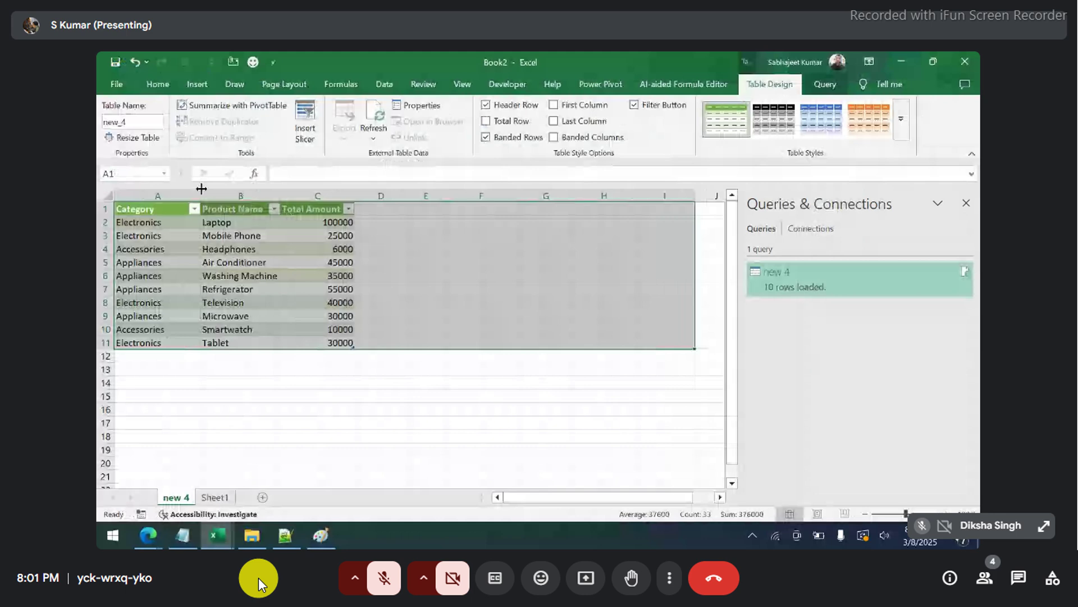
drag(158, 236, 318, 343)
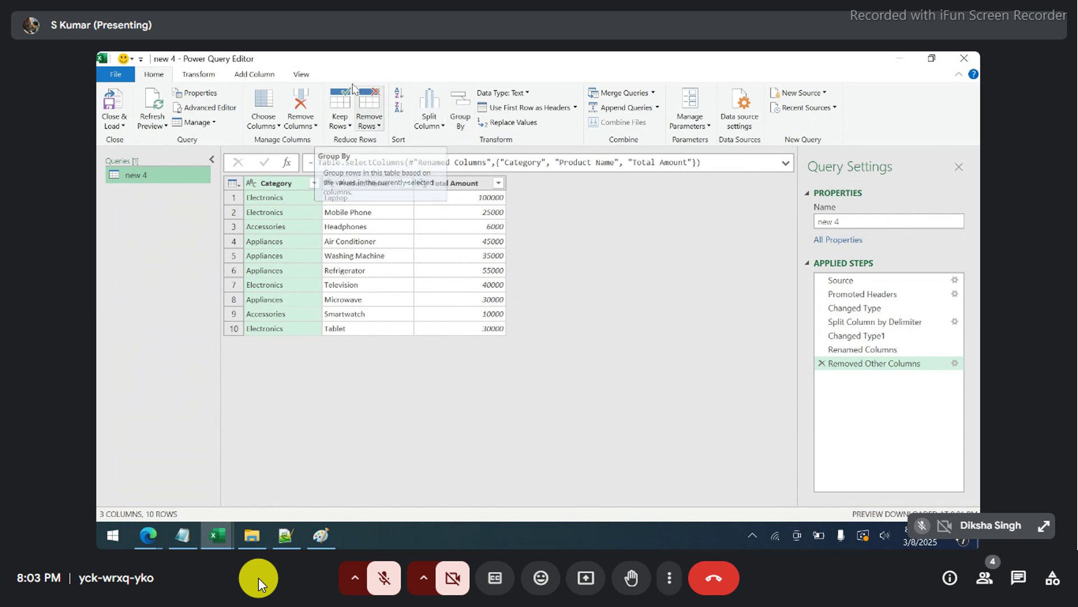
- Group rows by Category with a row count (Electronics 4, Accessories 2, Appliances 4) and check the applied steps
click(212, 74)
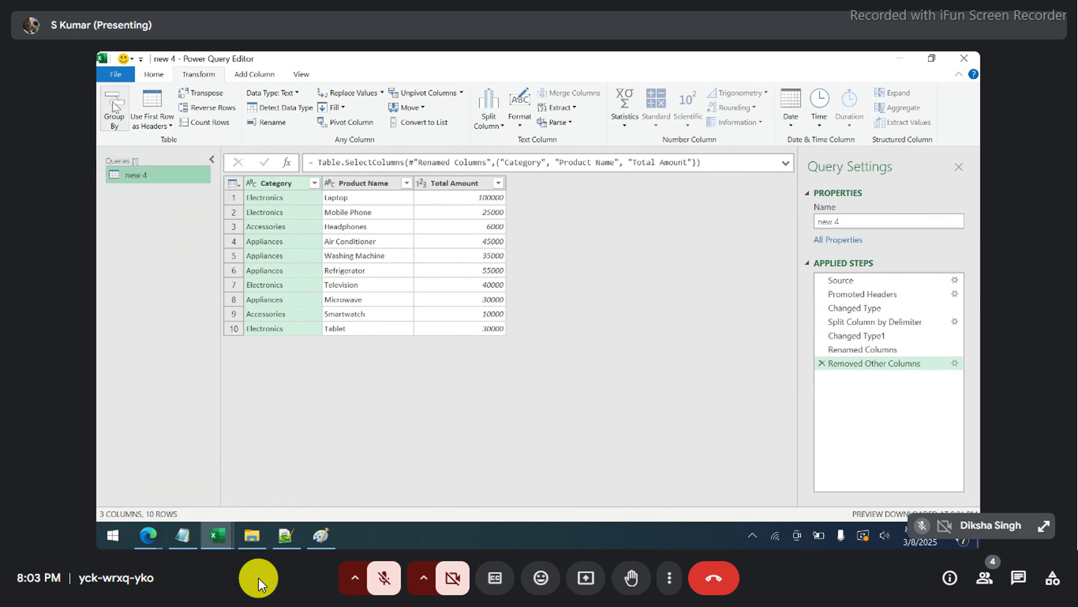
click(154, 76)
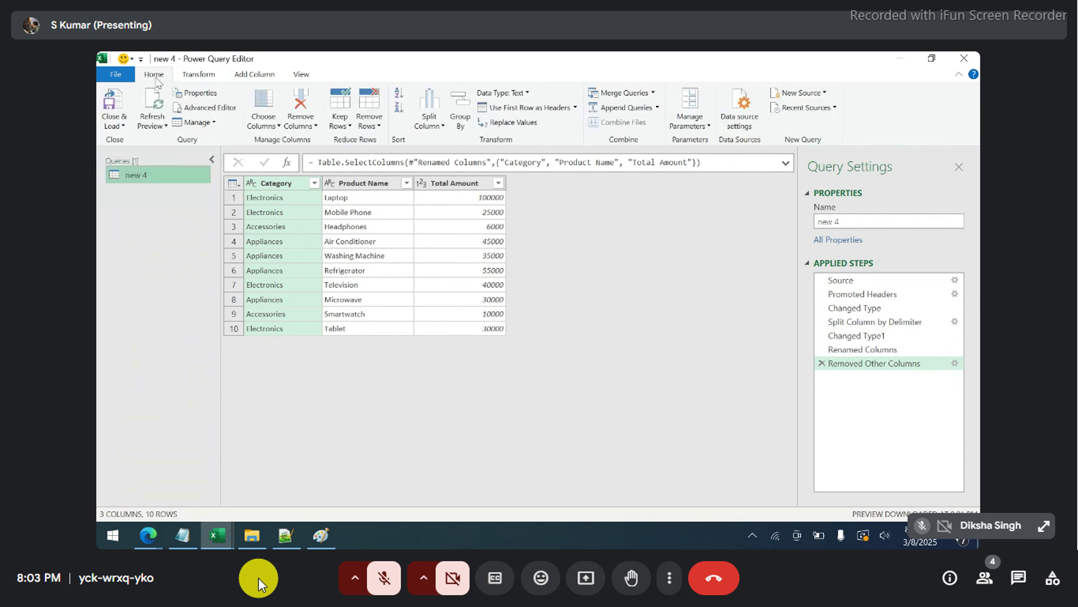
click(459, 105)
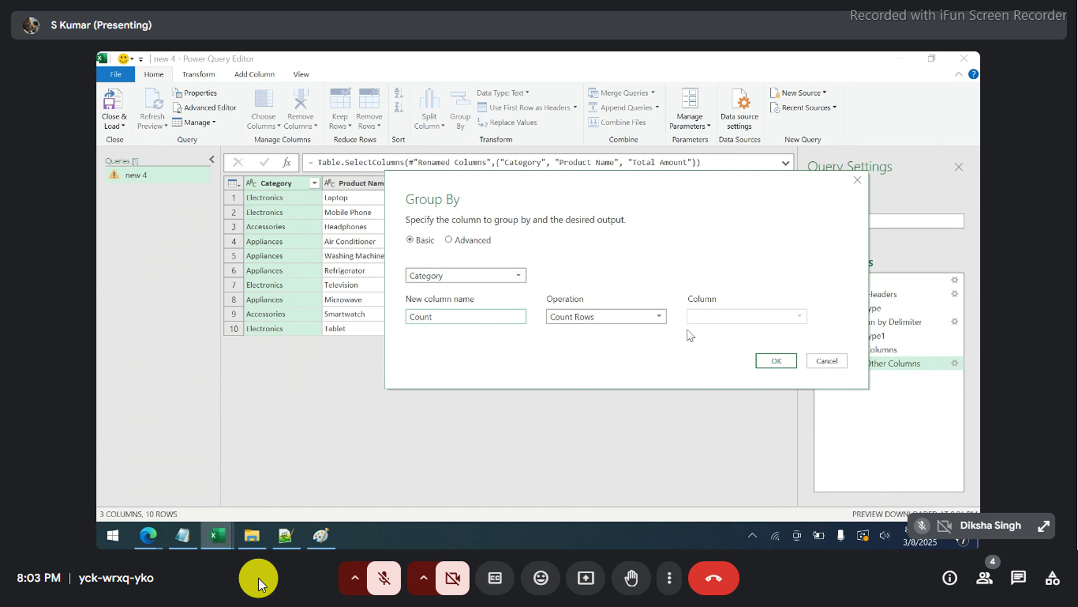
click(777, 363)
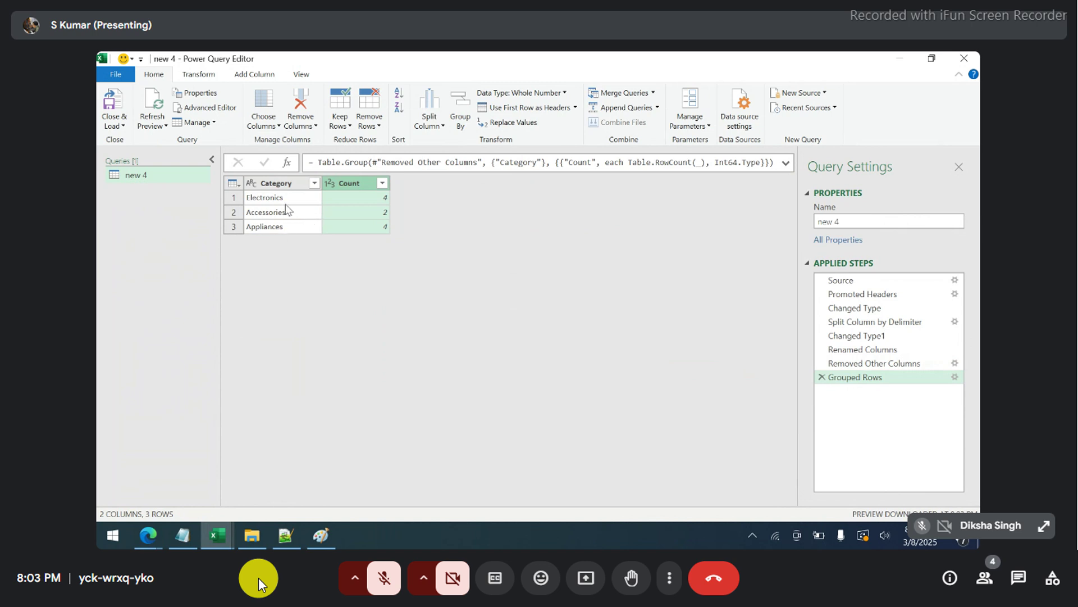
click(866, 364)
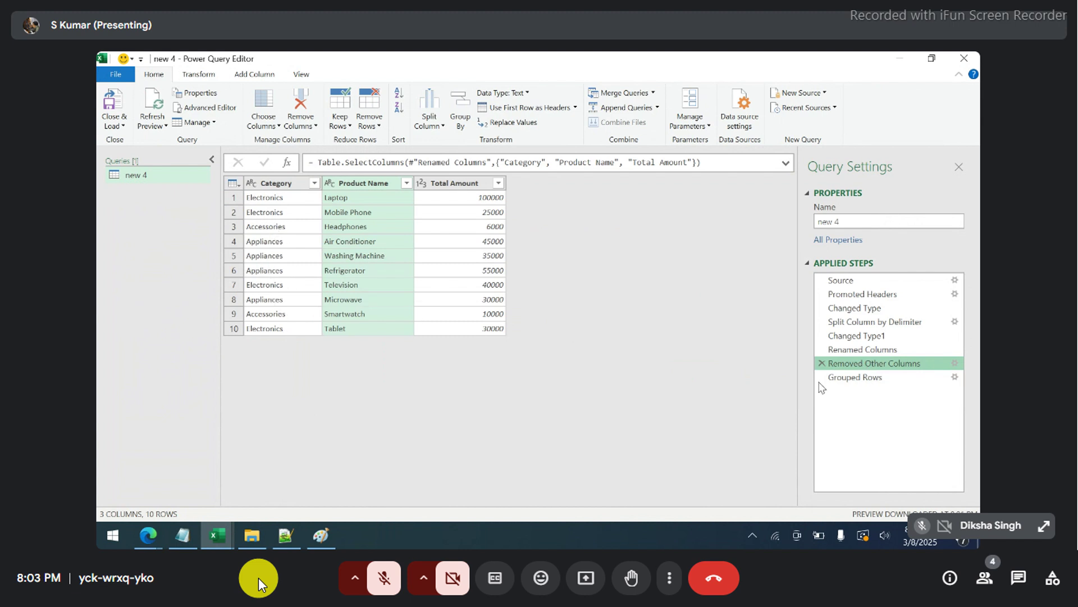
click(870, 377)
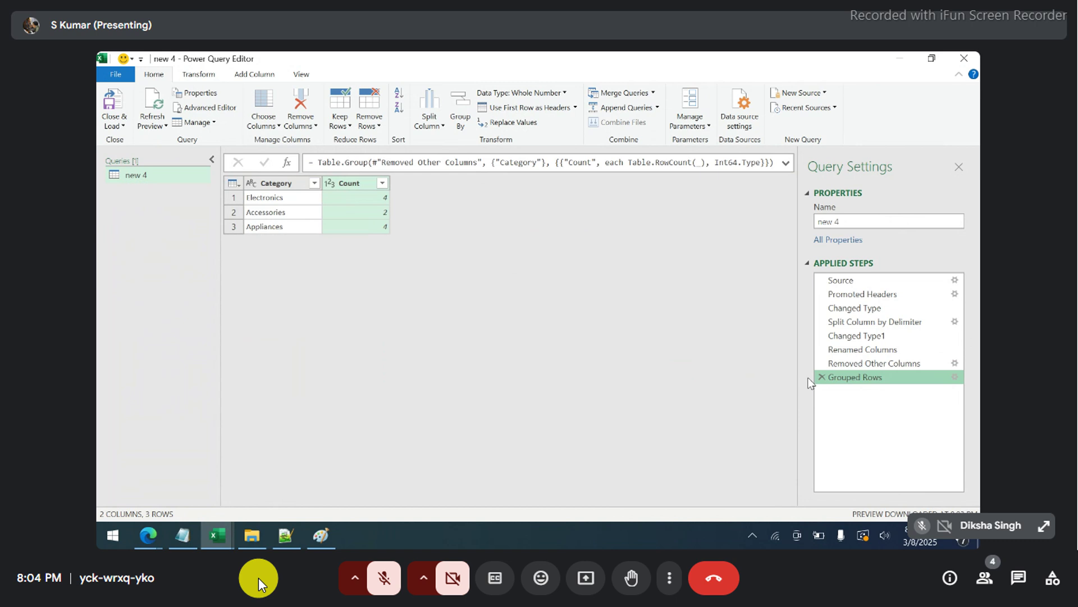
- Reopen the Group By settings in Advanced mode, keeping Category as the grouping column
double_click(869, 379)
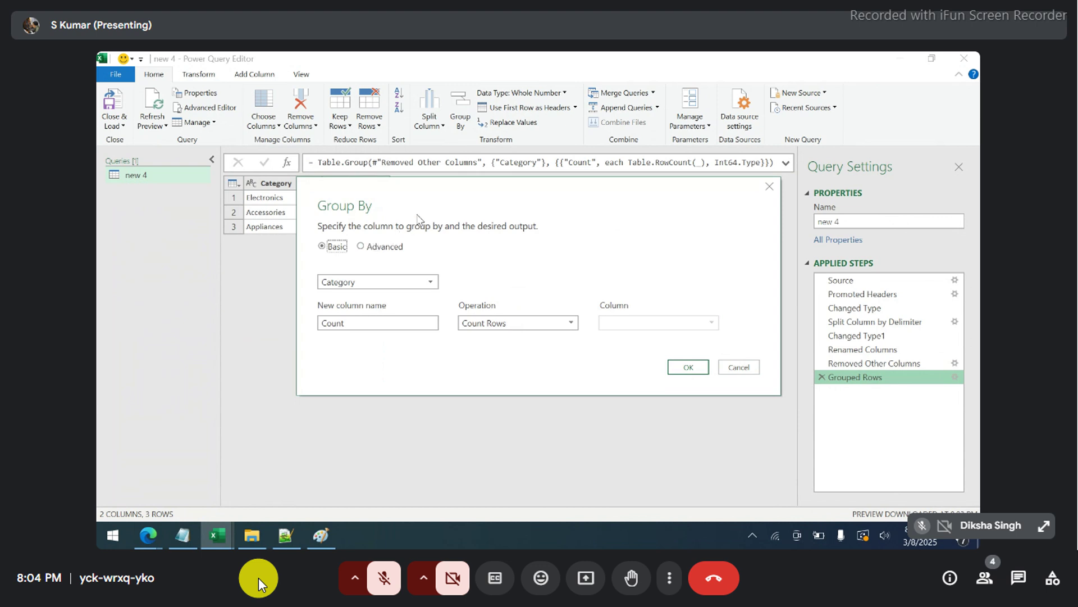
drag(423, 203, 356, 147)
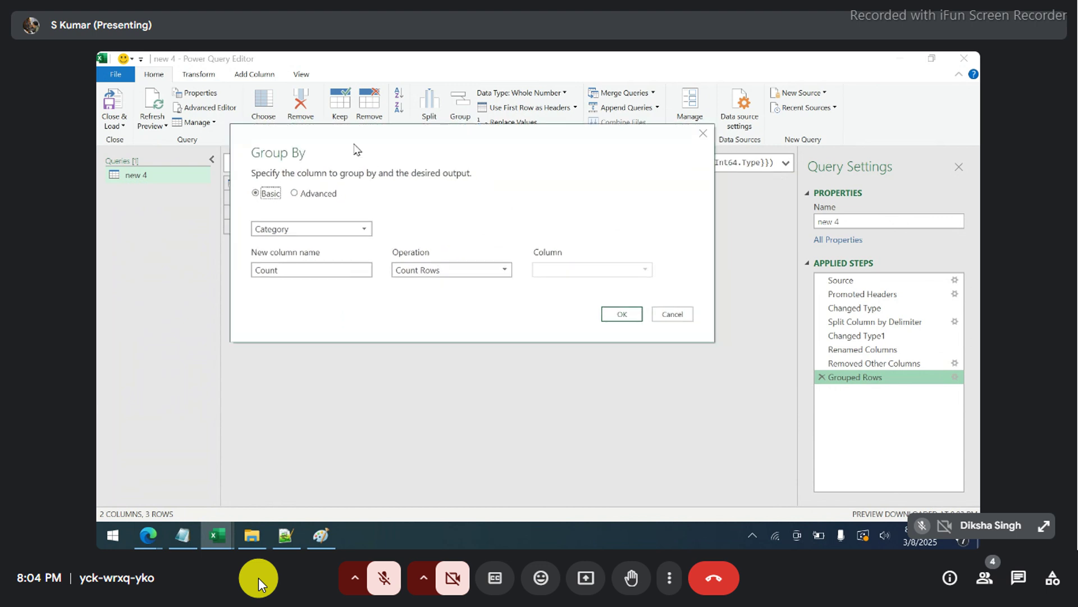
click(303, 193)
drag(423, 148, 579, 144)
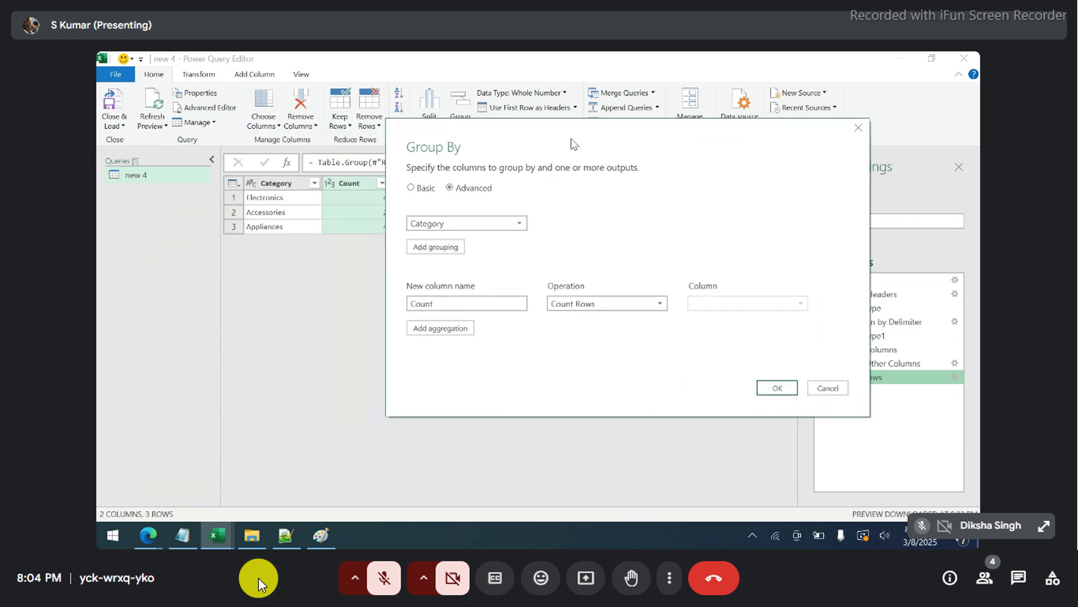
click(504, 225)
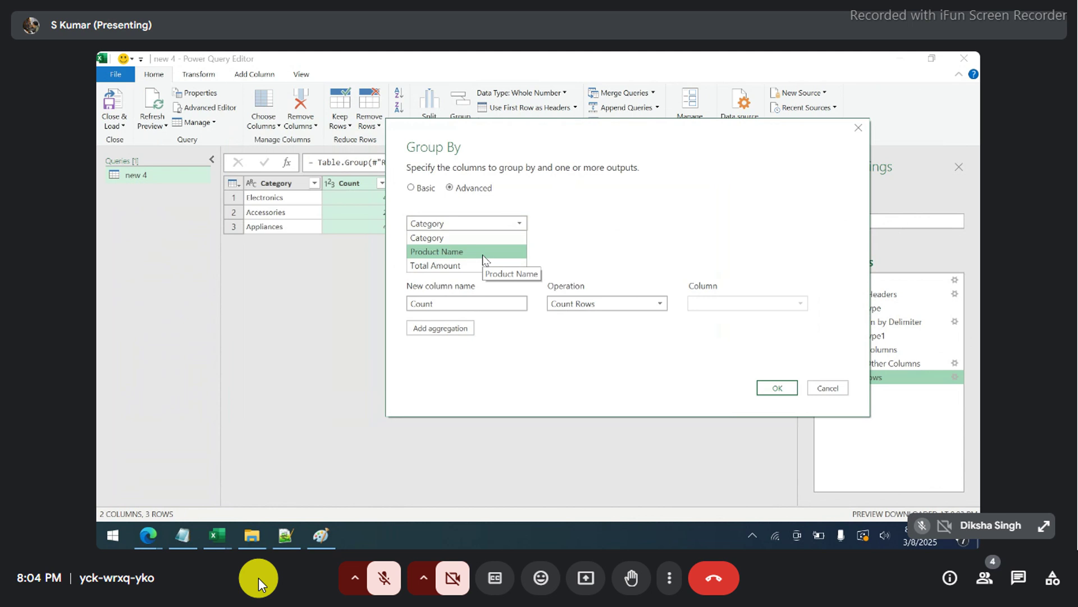
click(599, 204)
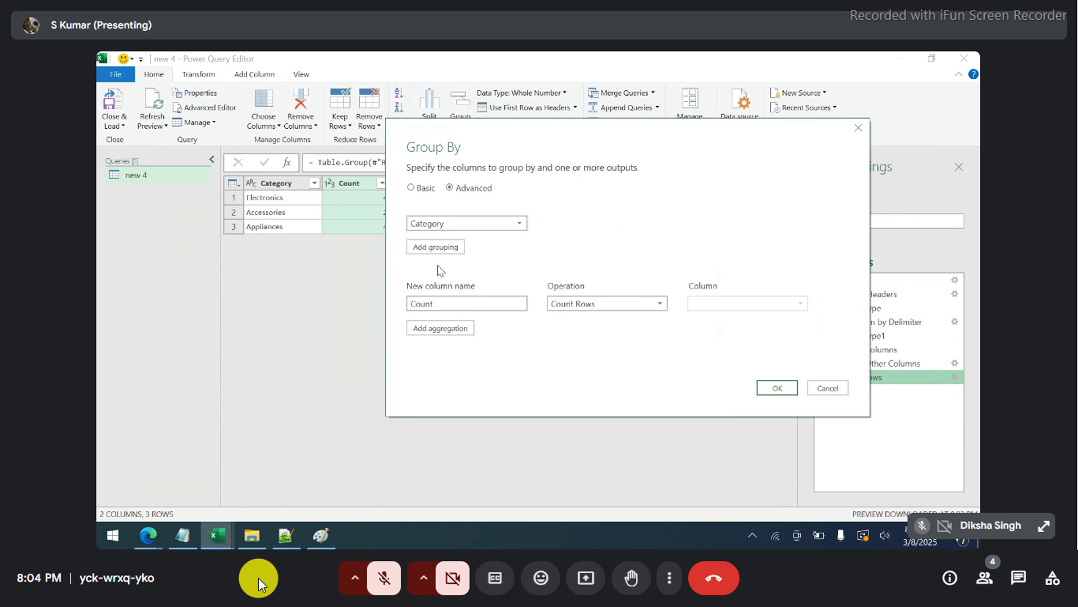
- Add a Total Sales aggregation summing Total Amount alongside the Count column
drag(474, 303, 380, 303)
click(446, 329)
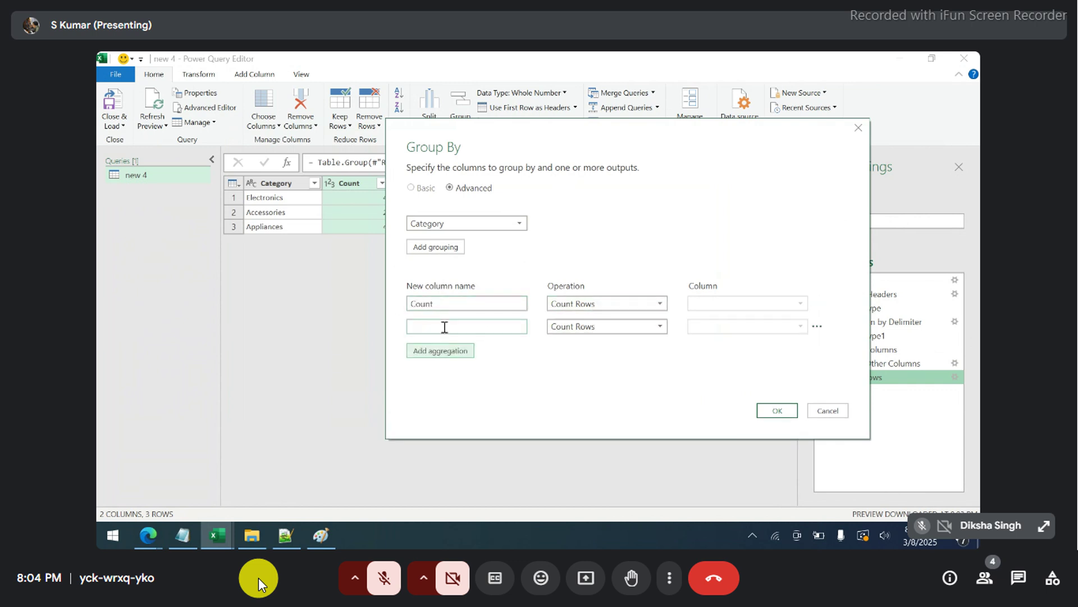
click(564, 328)
click(565, 341)
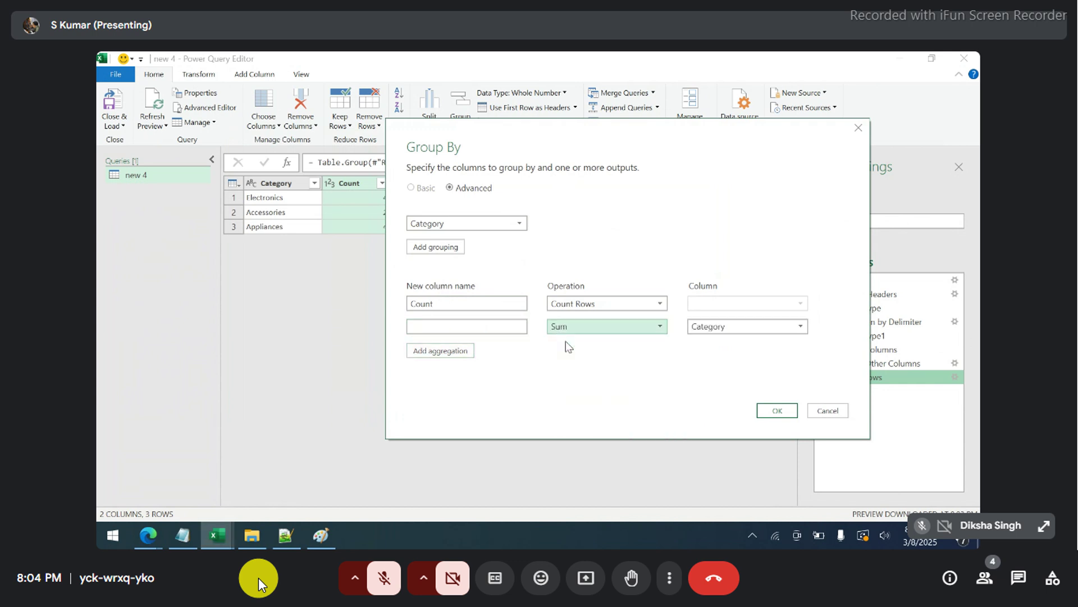
click(706, 328)
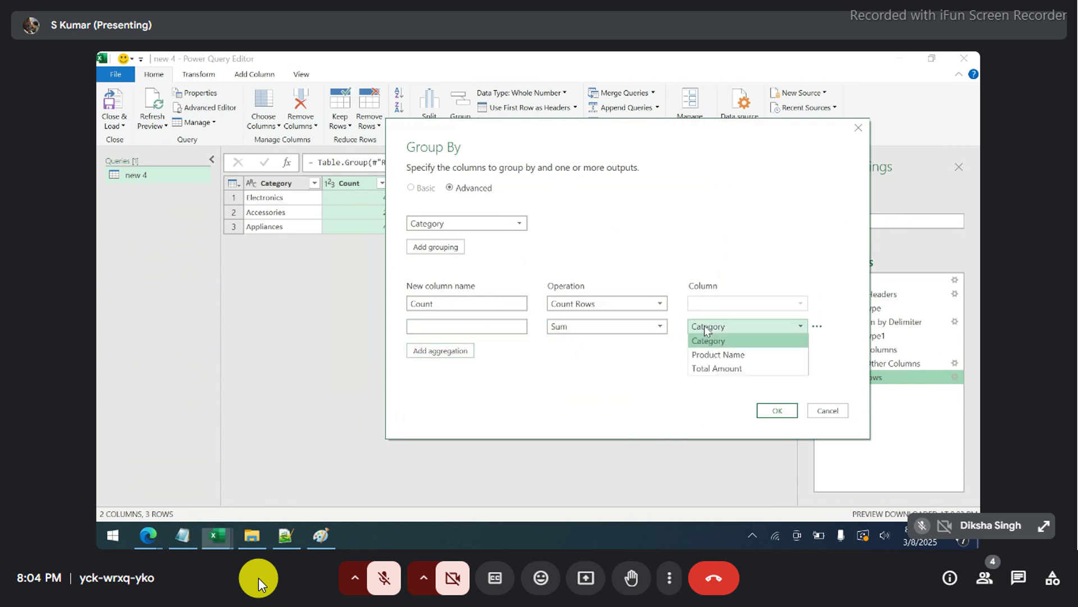
click(714, 368)
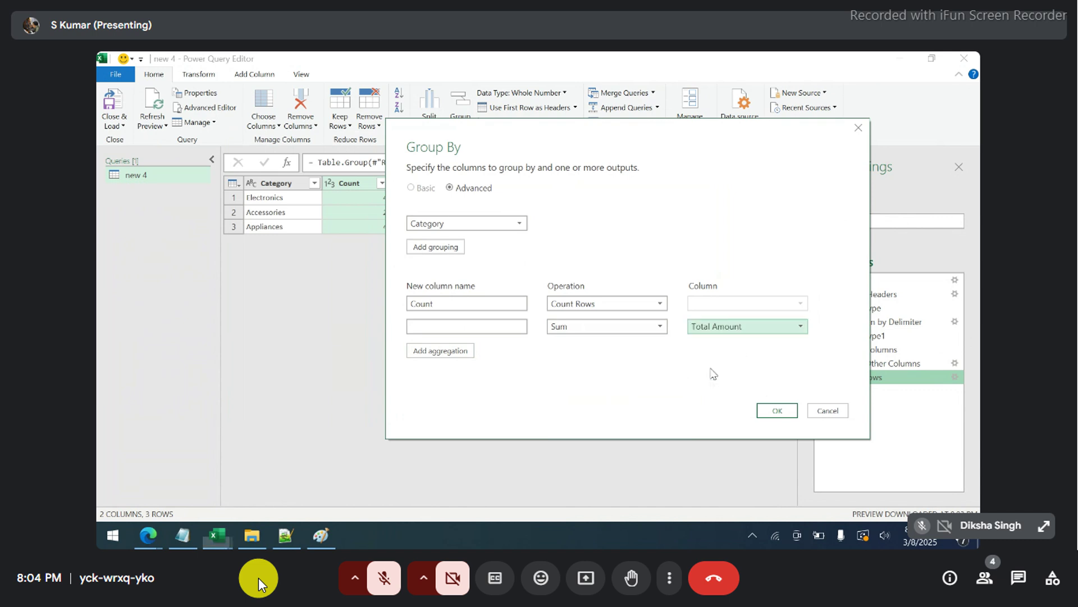
click(470, 326)
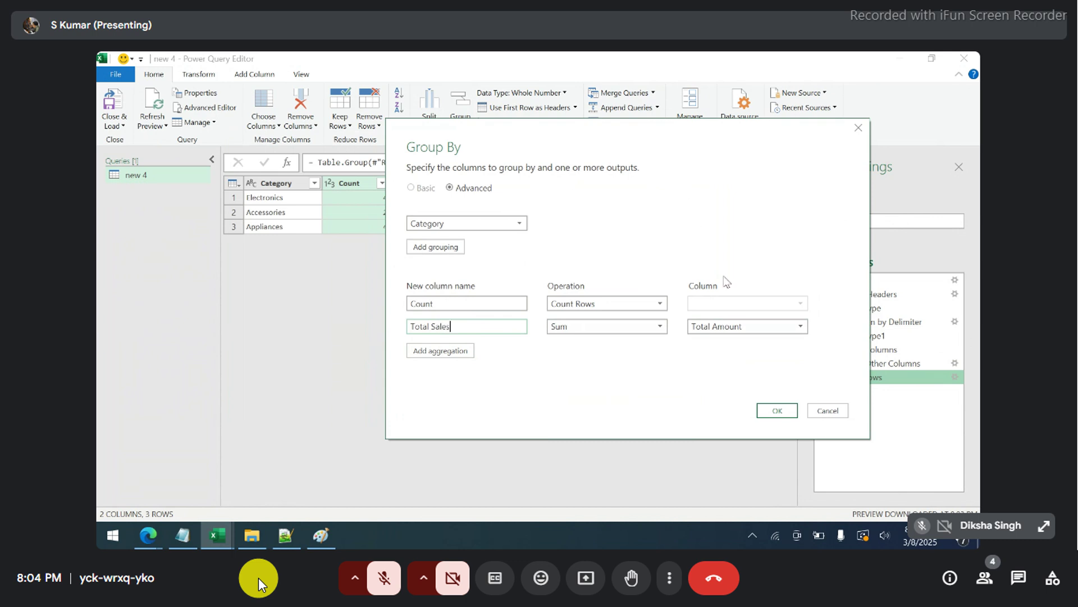
click(769, 410)
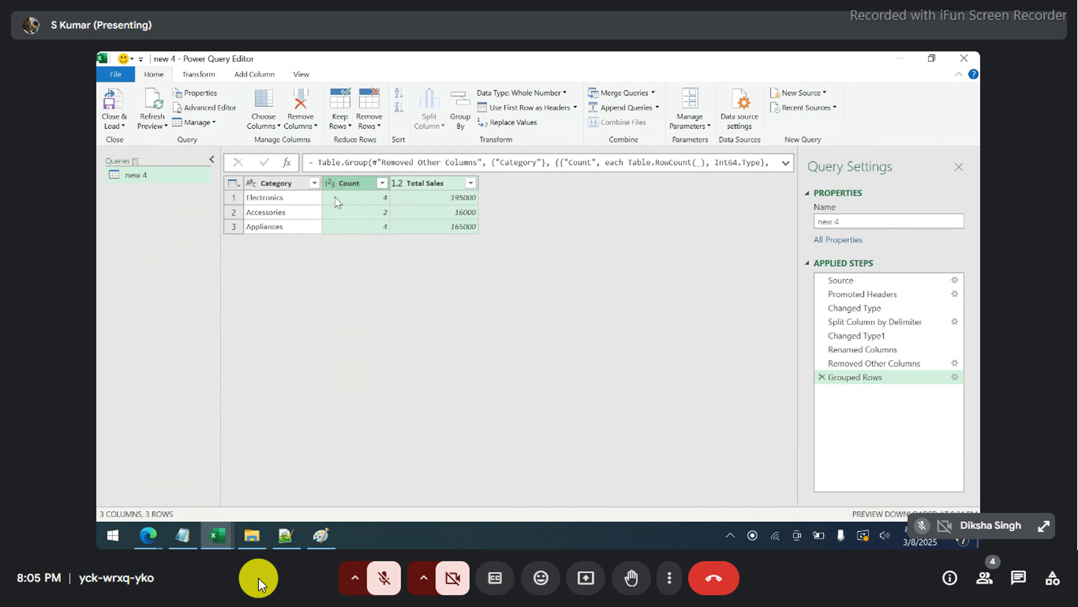
- Close & Load the per-Category summary into Excel, then bring up new 4.txt in Notepad++
click(113, 110)
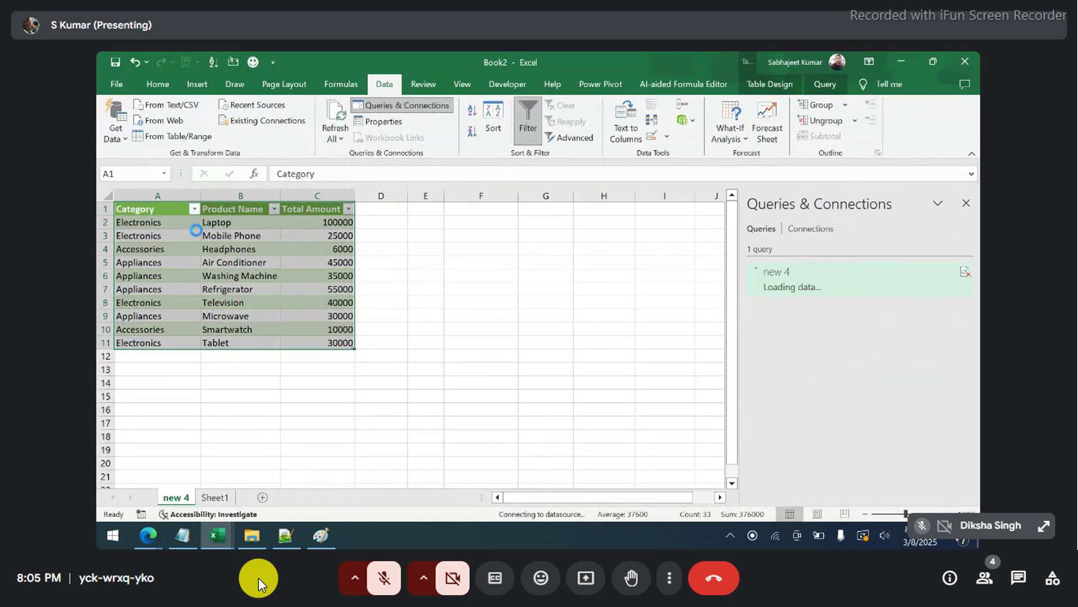
click(215, 276)
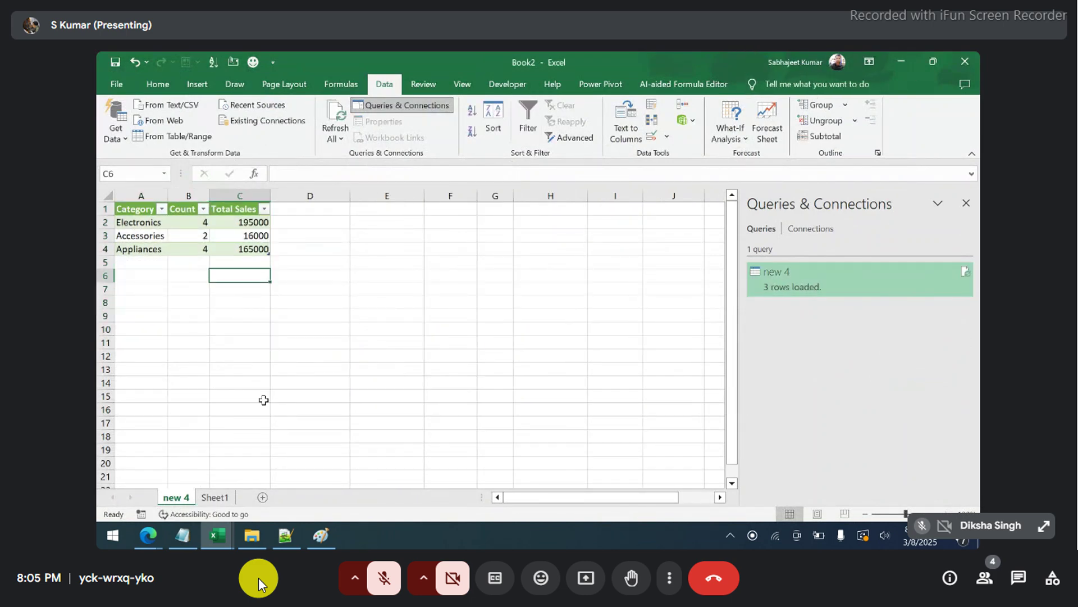
click(285, 534)
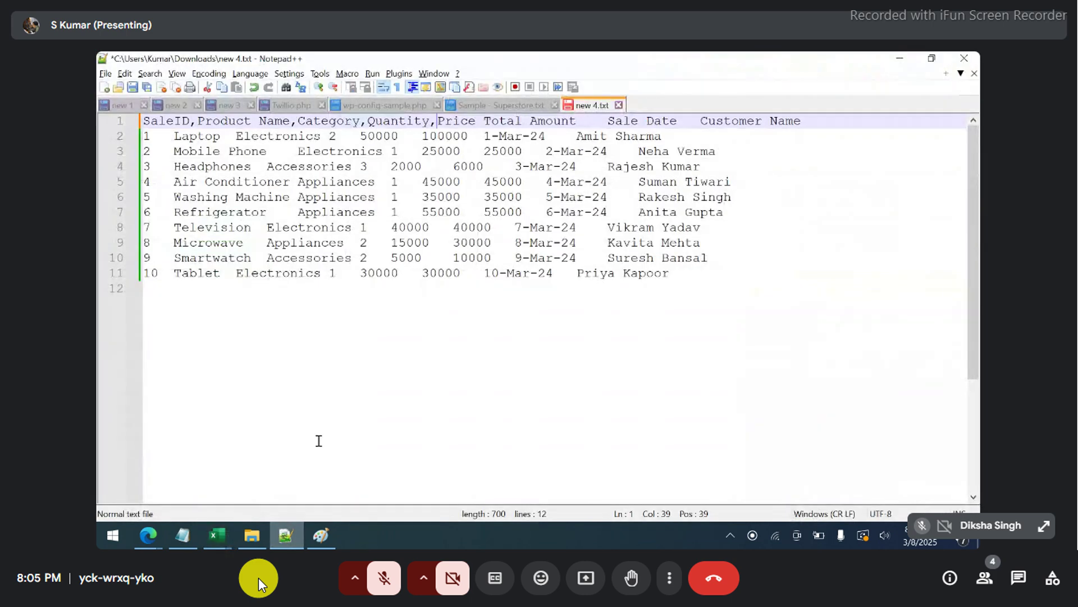
- Replace Electronics with Fitter in the Tablet row of new 4.txt, save it, and return to Excel
click(933, 58)
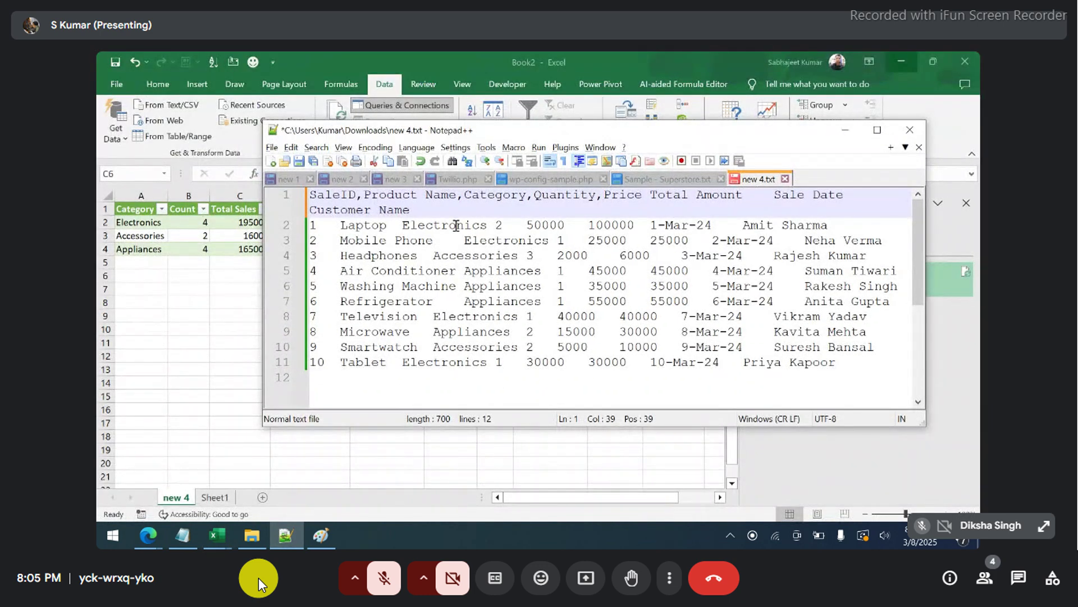
double_click(485, 241)
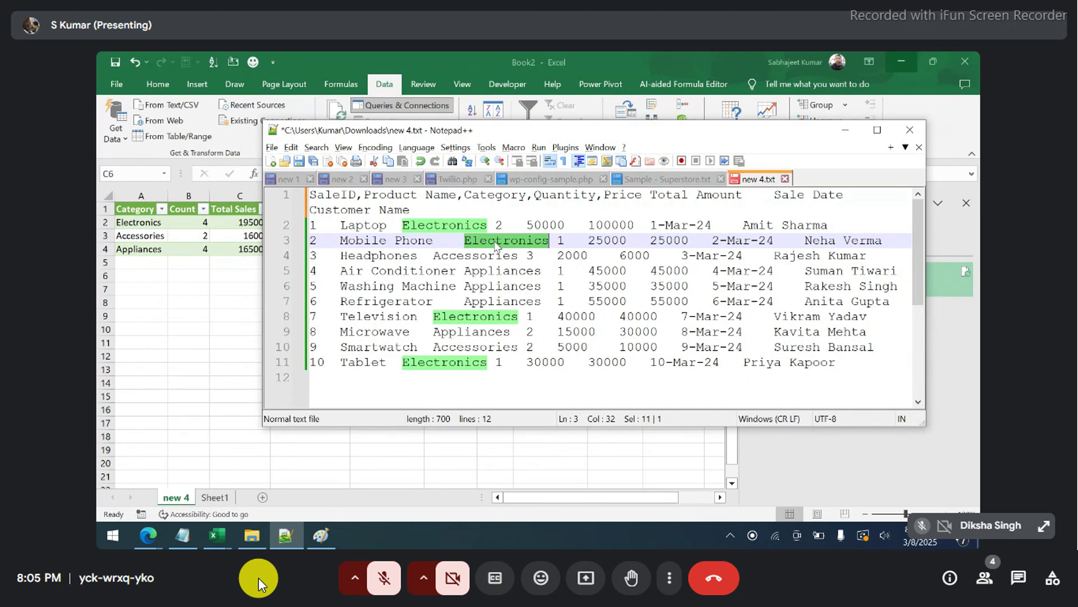
double_click(442, 364)
triple_click(442, 364)
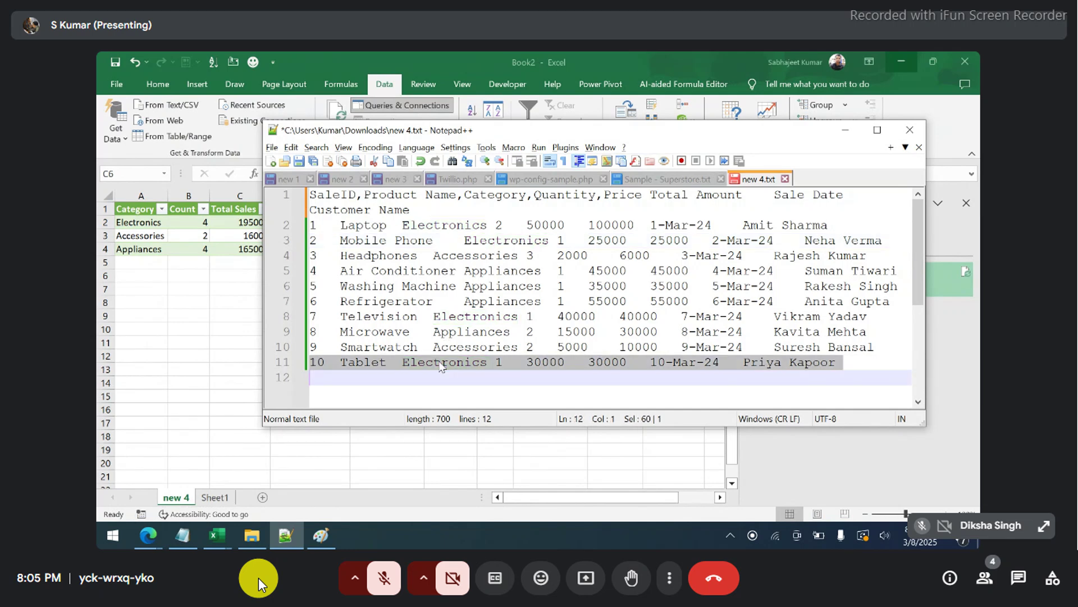
double_click(442, 364)
text(F)
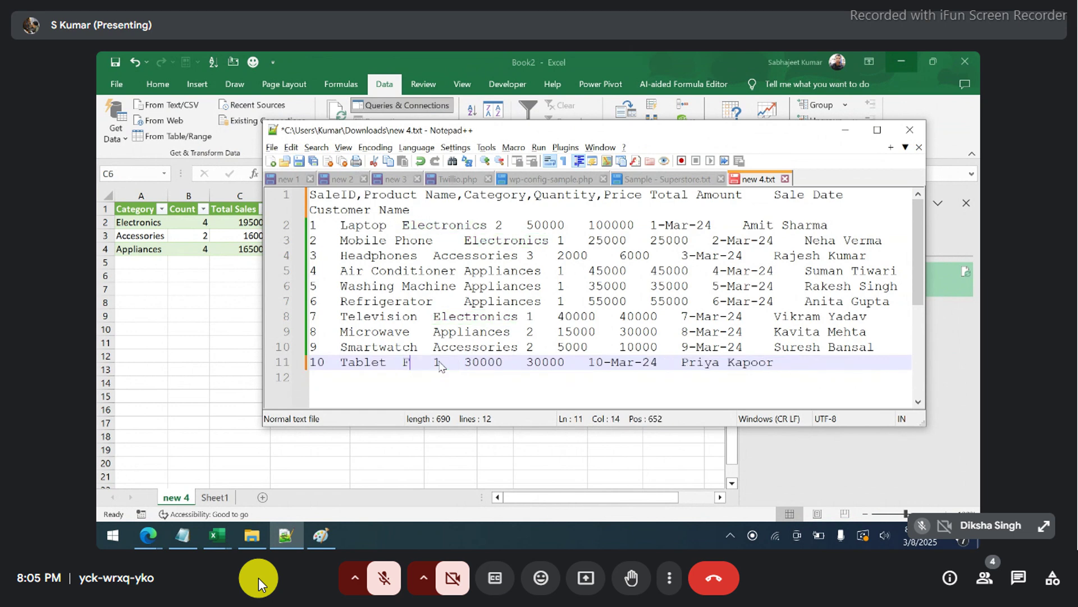
text(itter)
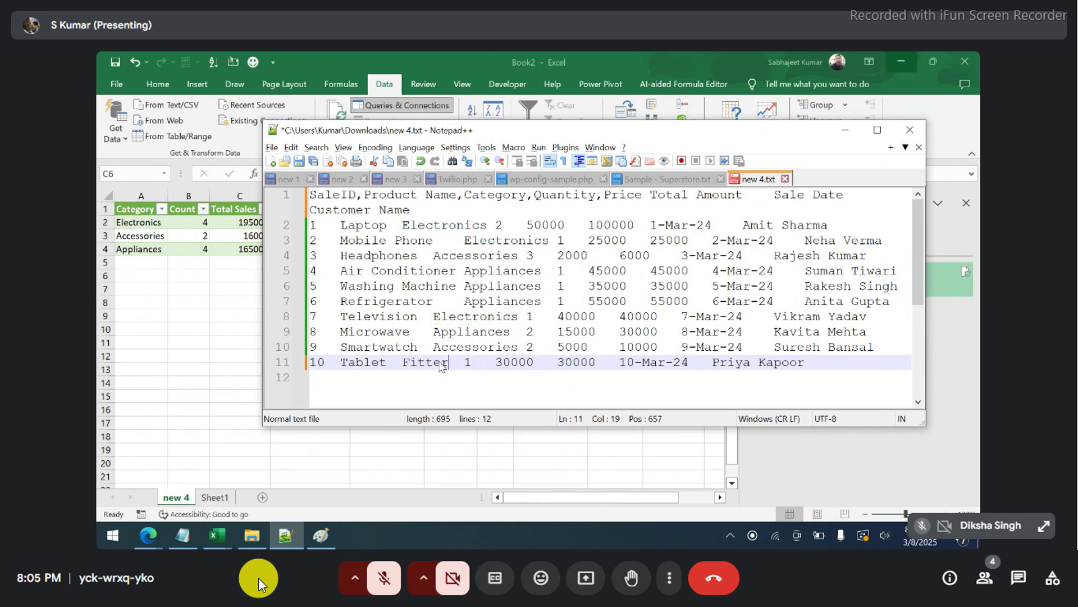
key(ctrl+s)
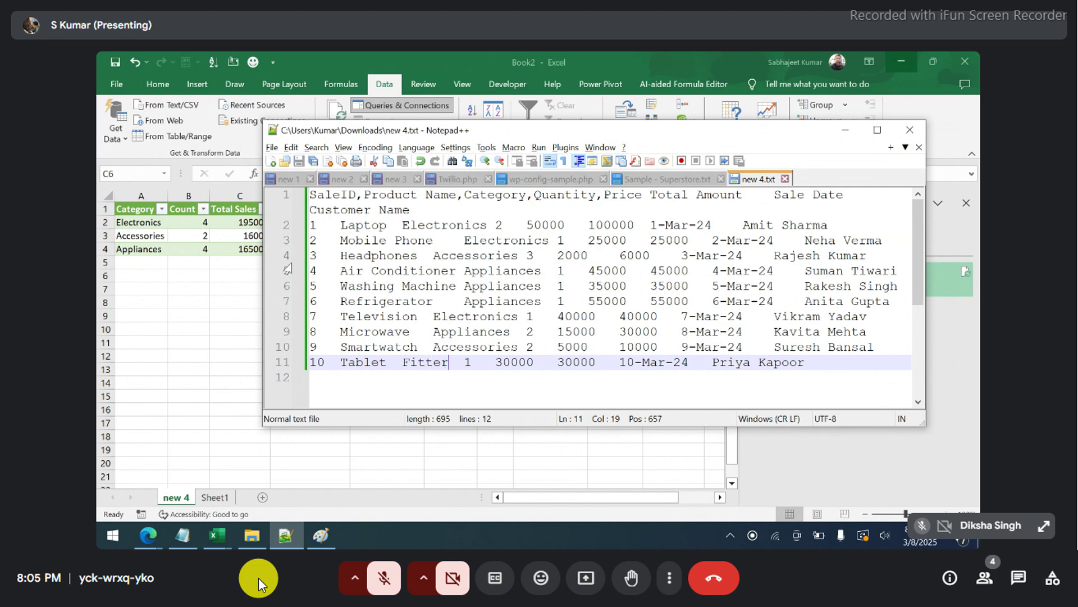
click(251, 265)
click(214, 236)
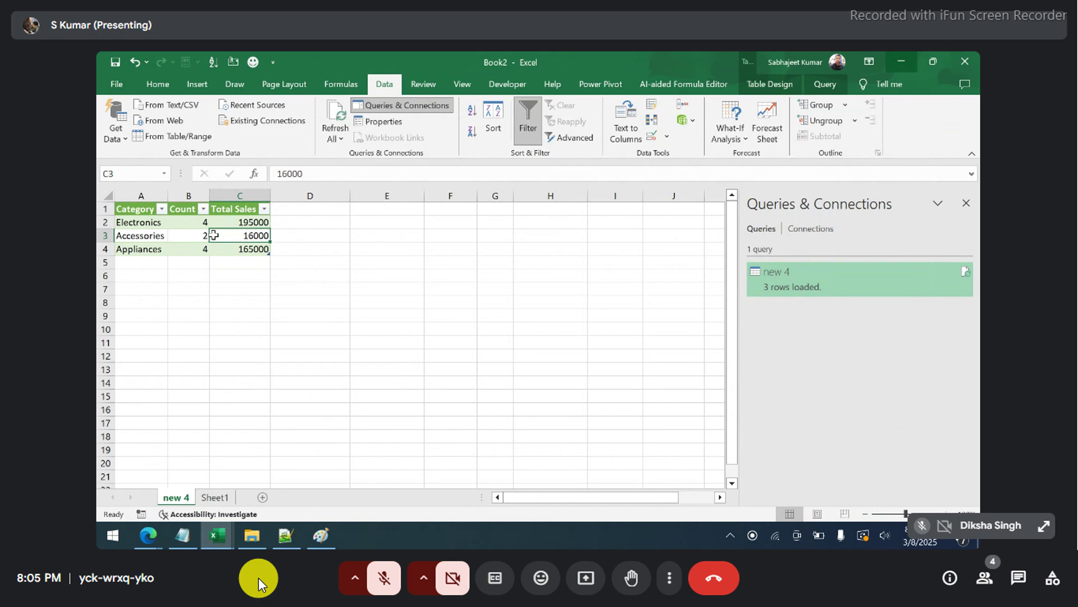
- Refresh the new 4 query, dismiss the 'SaleID' not-found error, and switch back to Notepad++
click(238, 262)
click(201, 236)
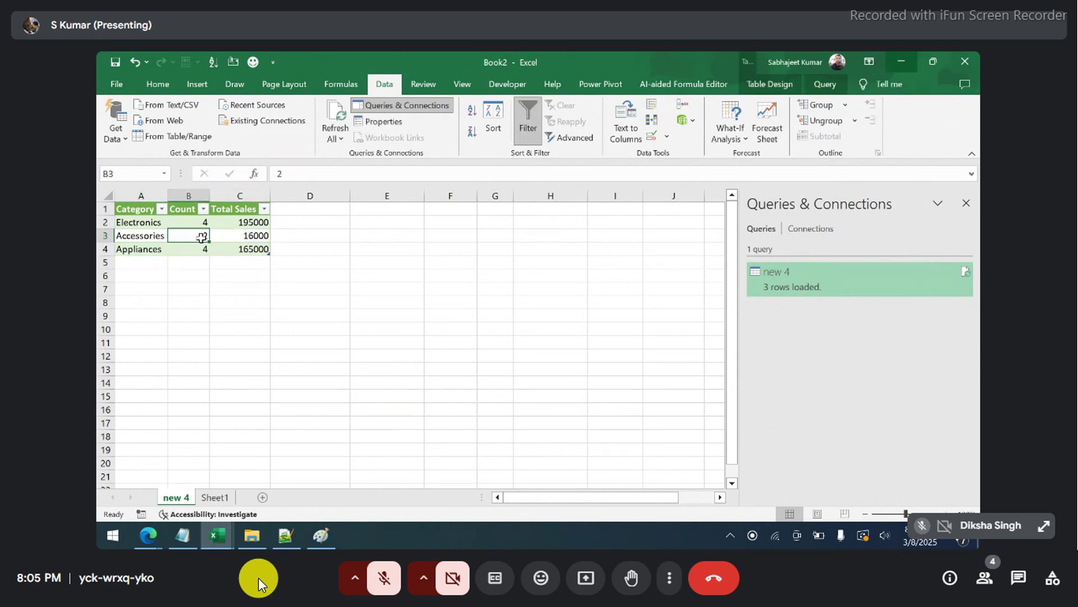
right_click(201, 236)
click(223, 266)
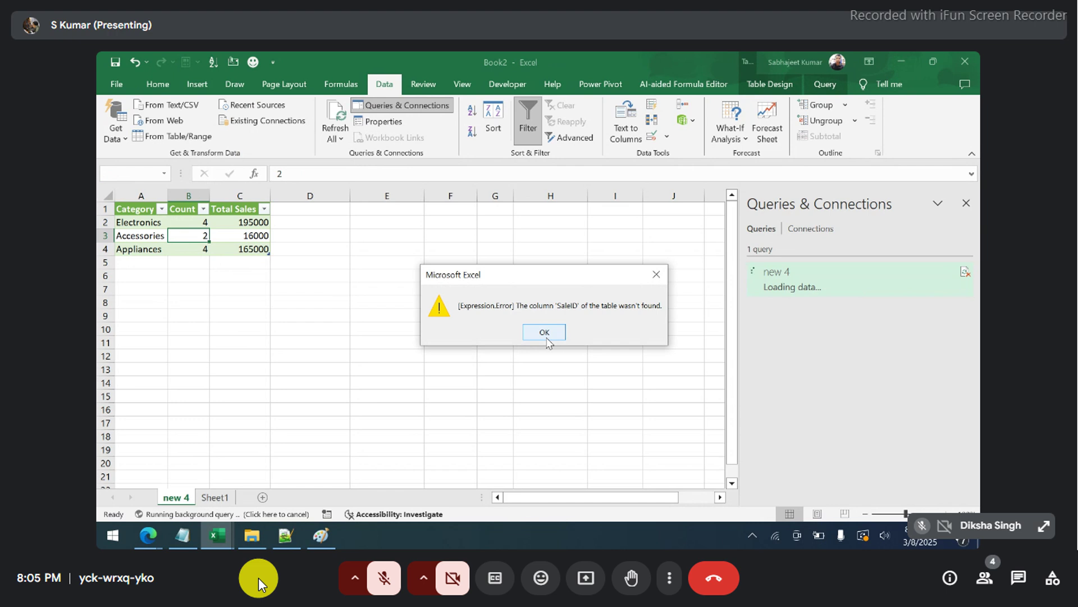
click(546, 334)
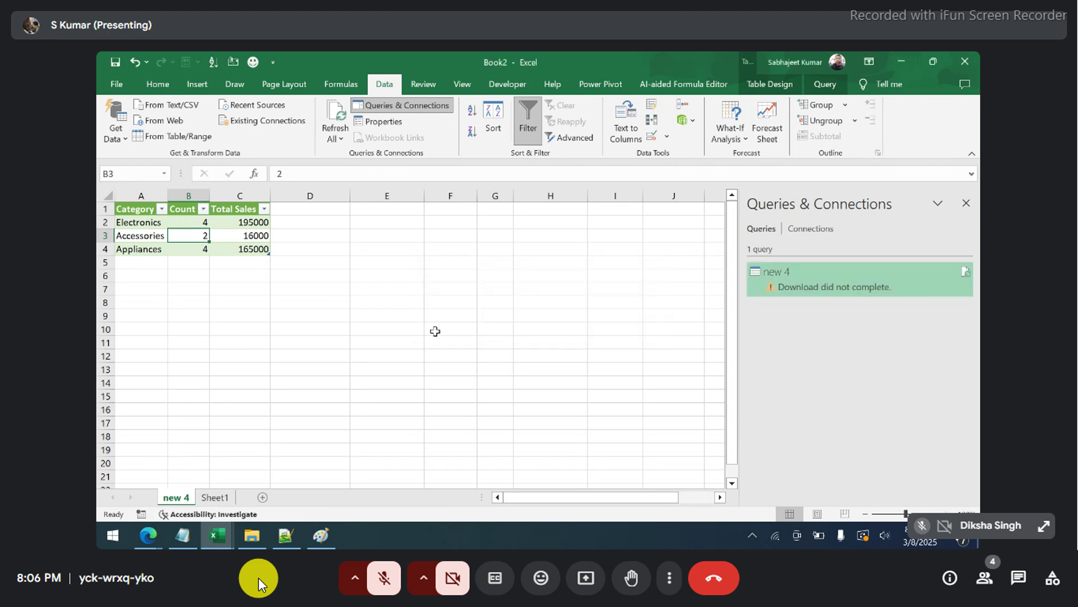
key(alt+Tab)
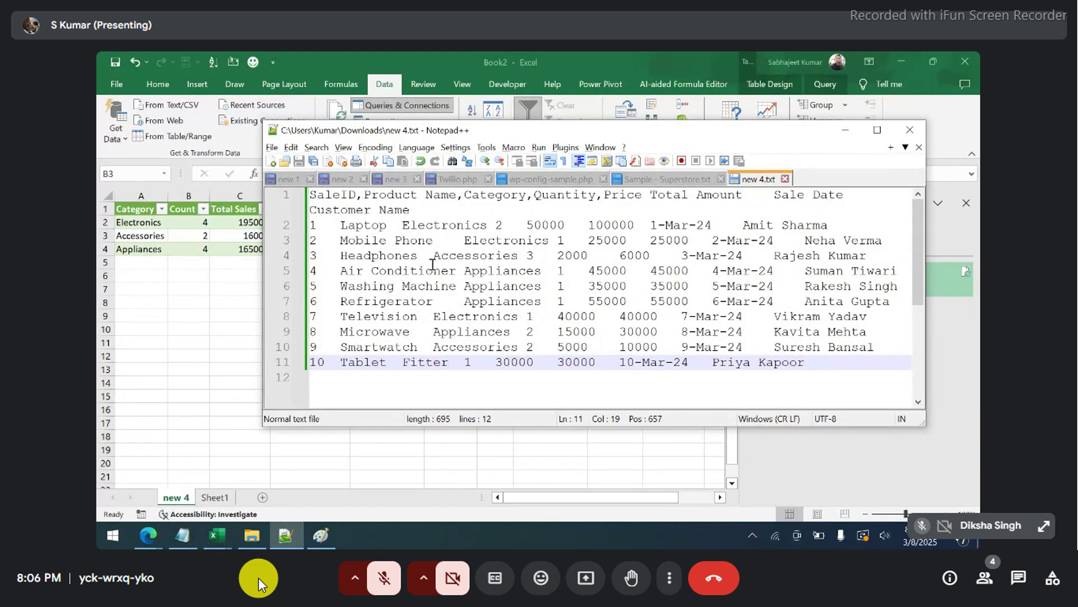
- Replace the commas after SaleID, Product Name and Category in the header line with tabs
click(366, 195)
key(BackSpace)
key(Tab)
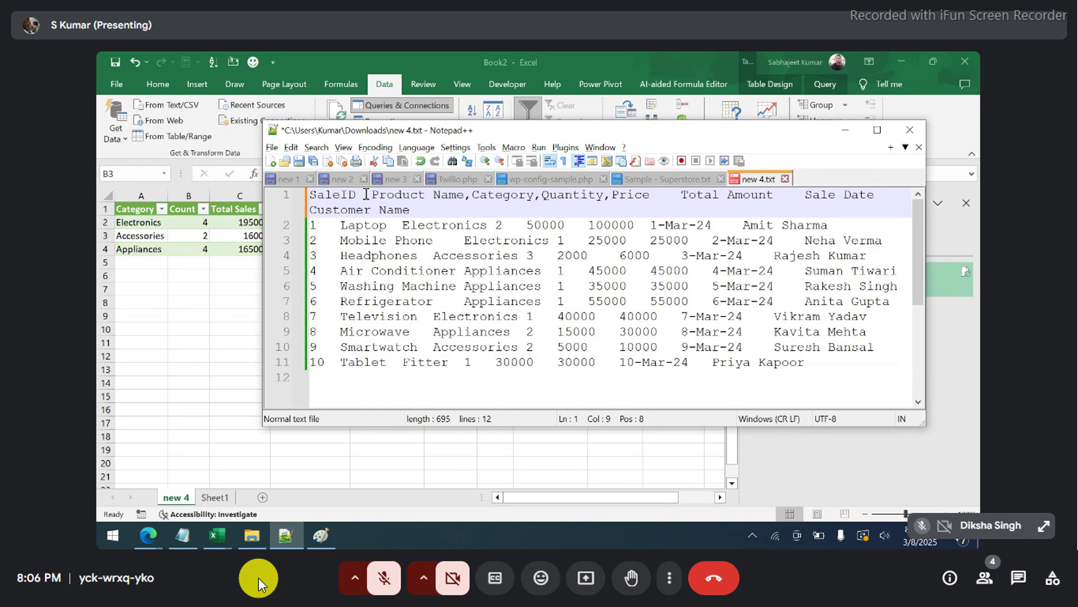
drag(470, 198, 465, 197)
key(Tab)
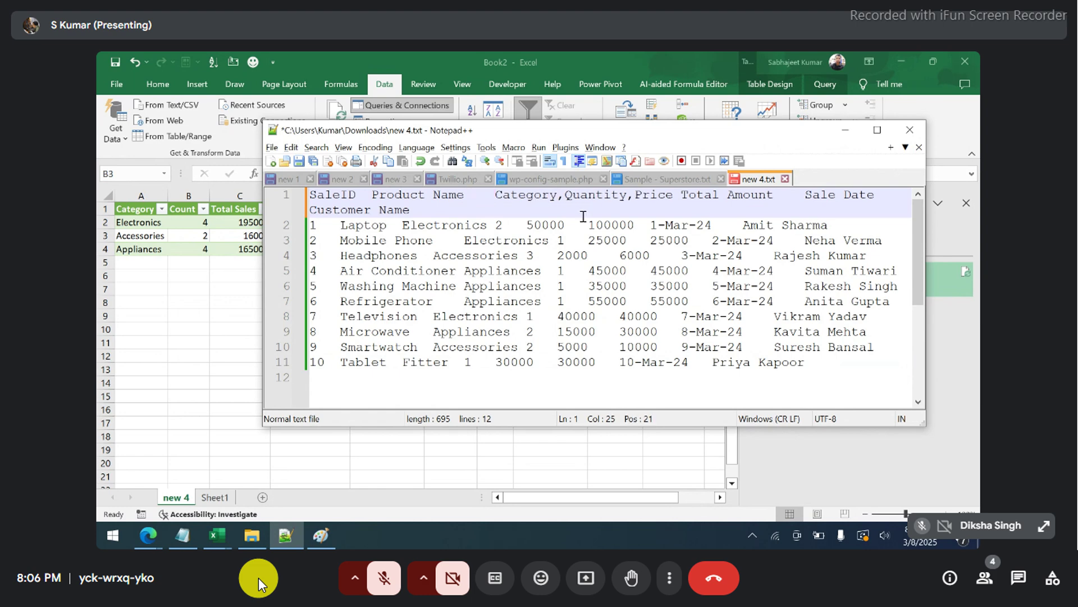
drag(566, 198, 561, 197)
key(Tab)
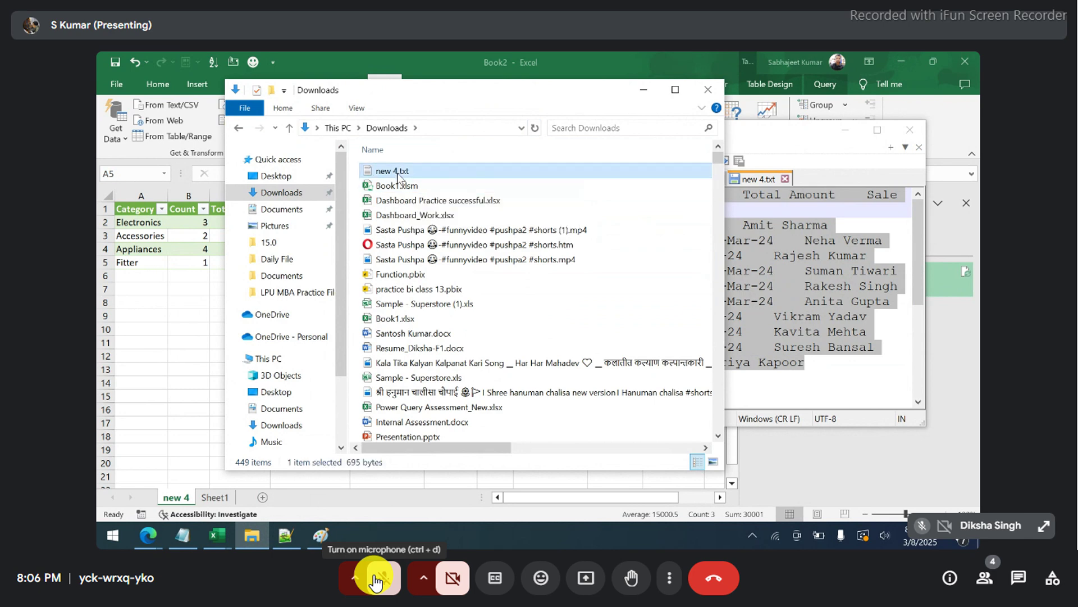
- Open the Documents folder under OneDrive in File Explorer
click(269, 318)
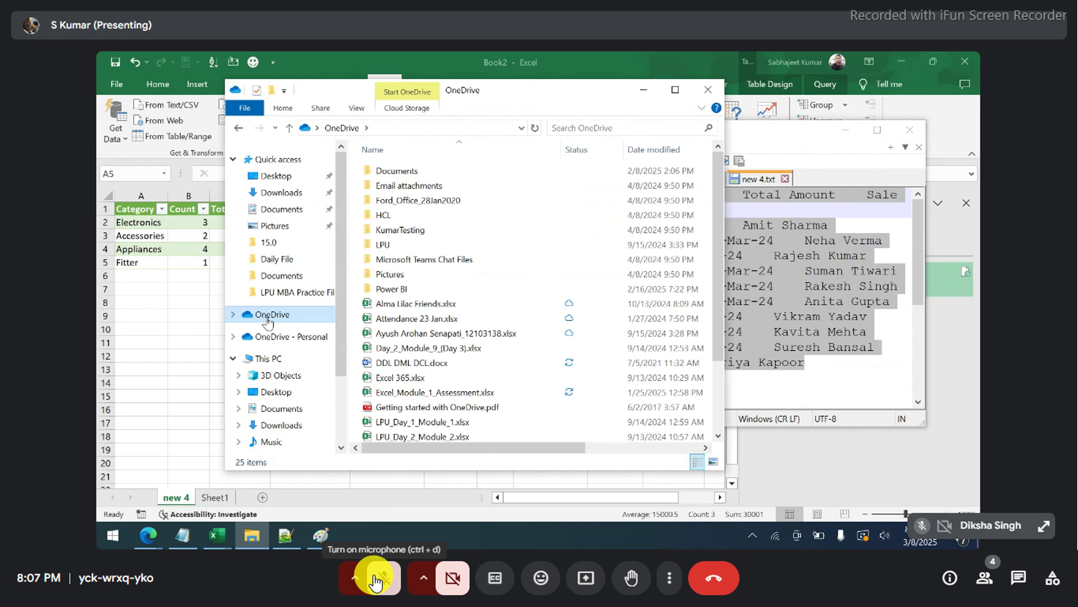
double_click(428, 173)
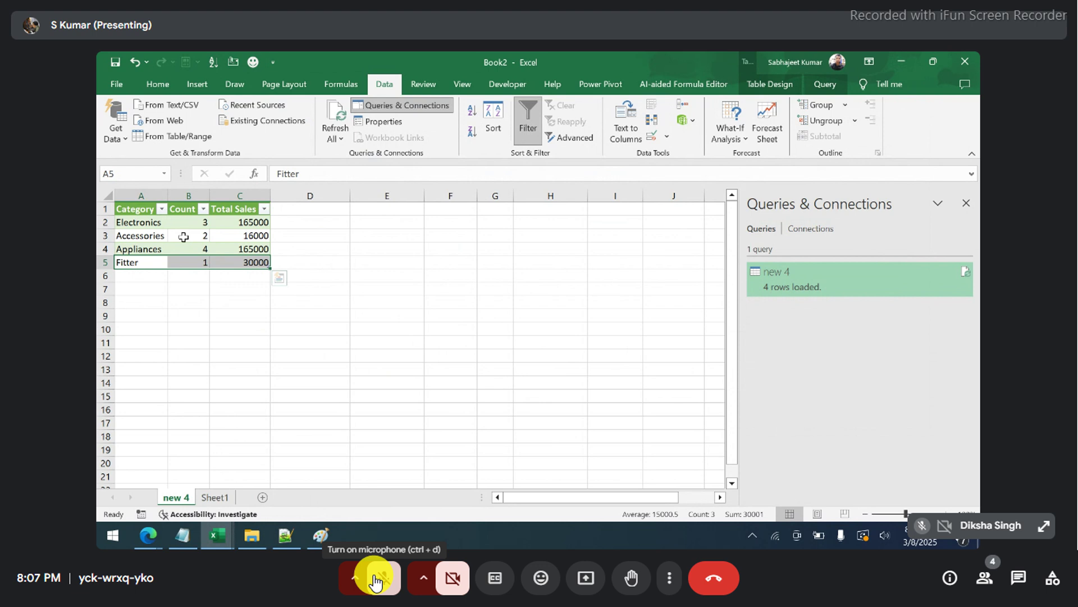
drag(139, 209, 267, 265)
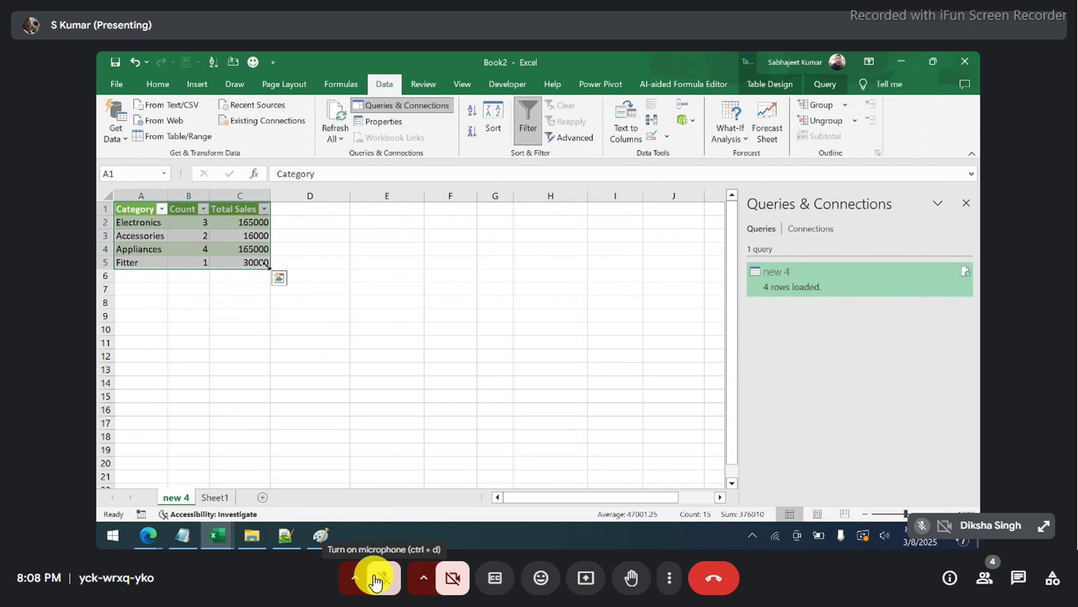
- Copy the Customer Name column from Book1.xlsm into cell A1 of Book2's Sheet1
click(215, 497)
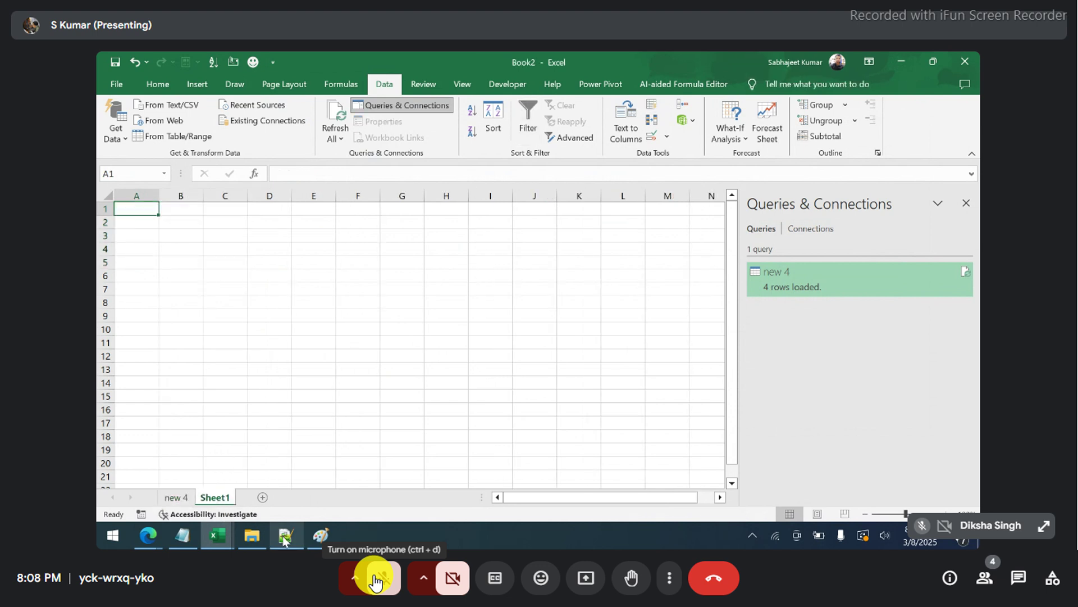
mouse_move(223, 534)
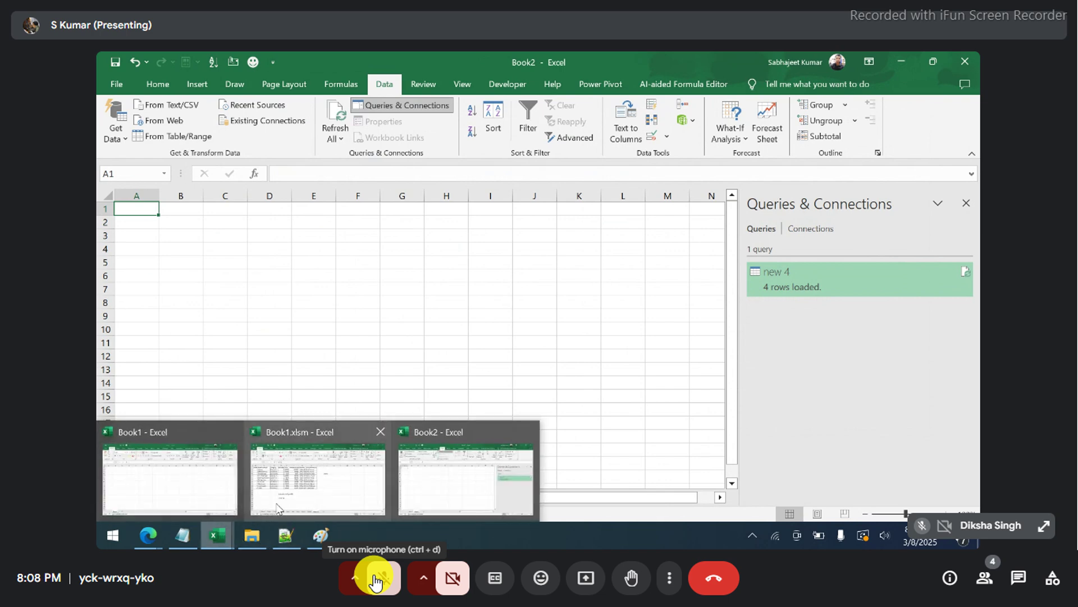
click(309, 474)
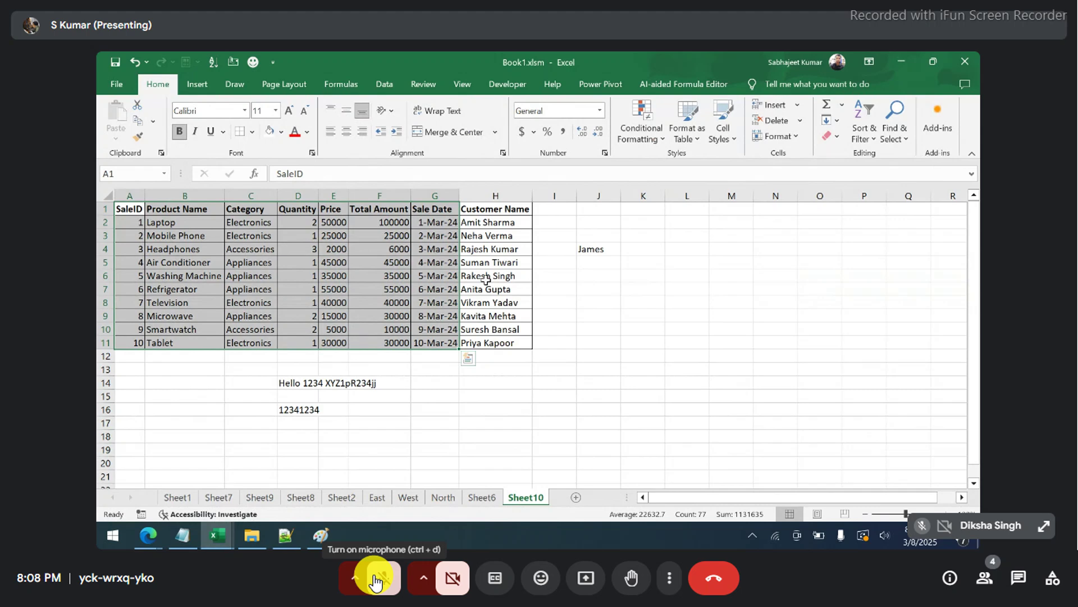
drag(494, 211, 492, 342)
key(ctrl+c)
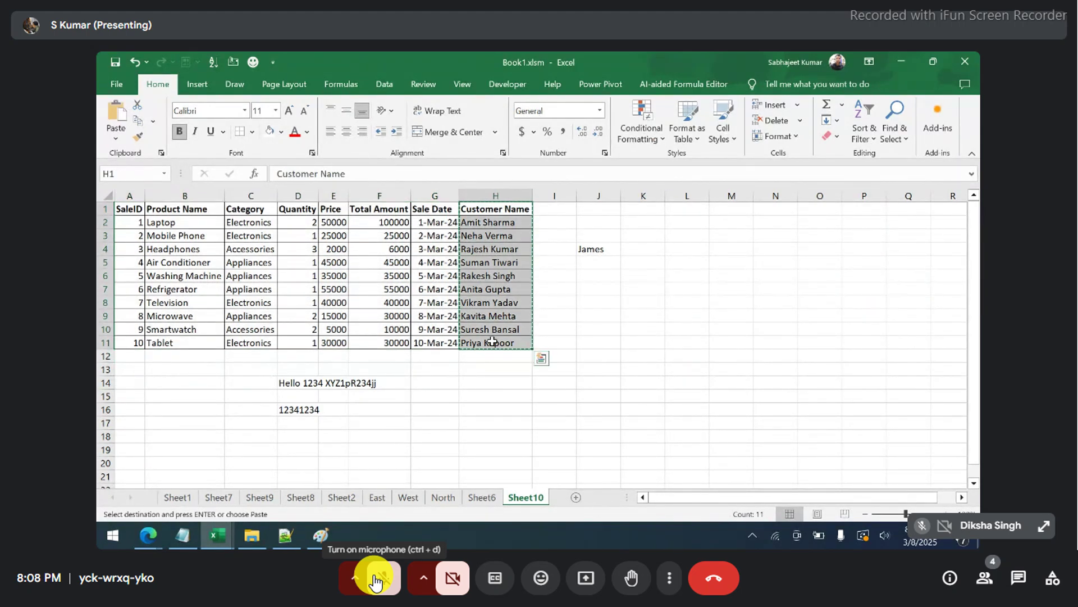
key(alt+Tab)
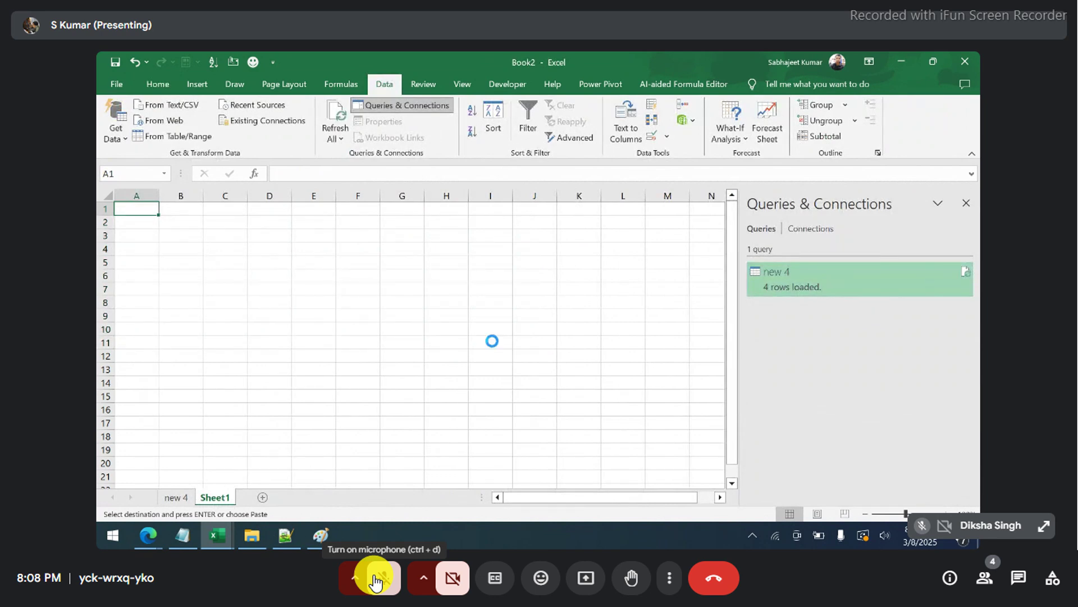
key(ctrl+v)
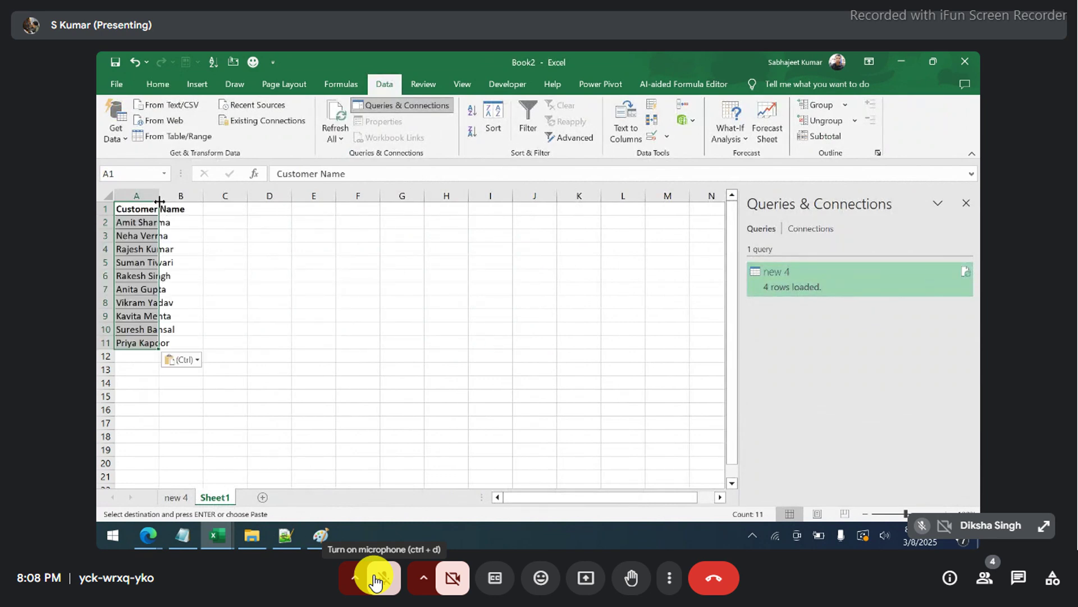
- AutoFit column A and paste the ten names from A2:A11 again into A12:A21
key(alt+h)
key(o)
key(i)
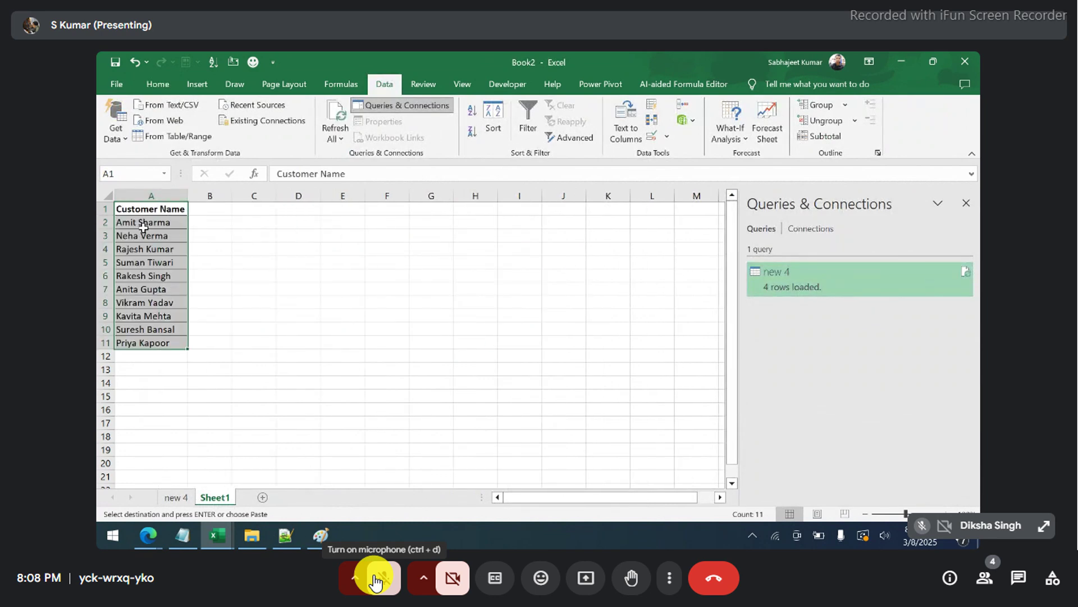
click(145, 226)
key(ctrl+shift+Down)
key(ctrl+c)
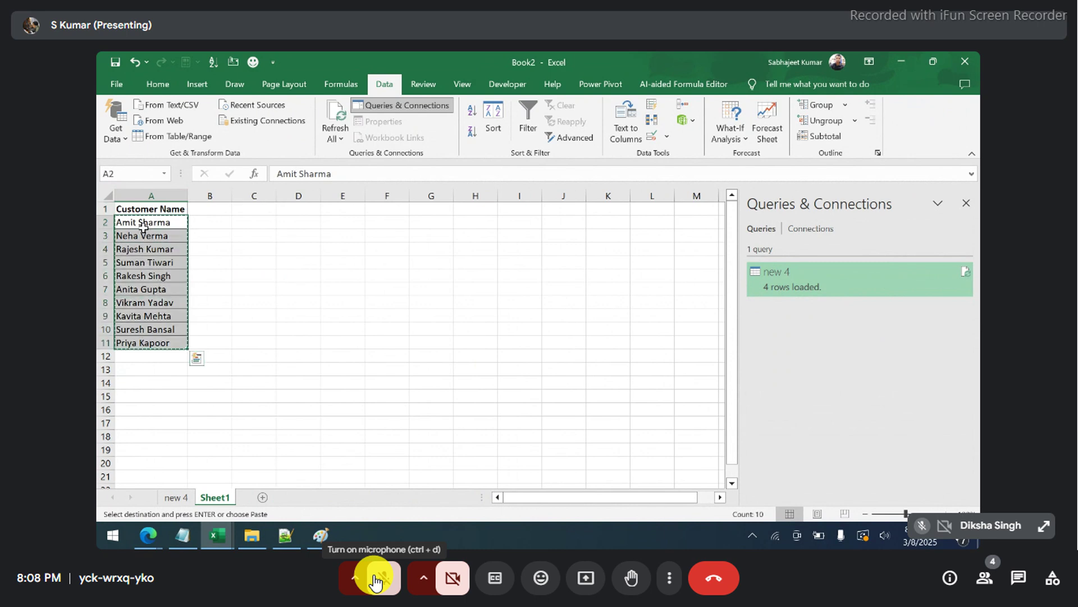
key(ctrl+Down)
key(Down)
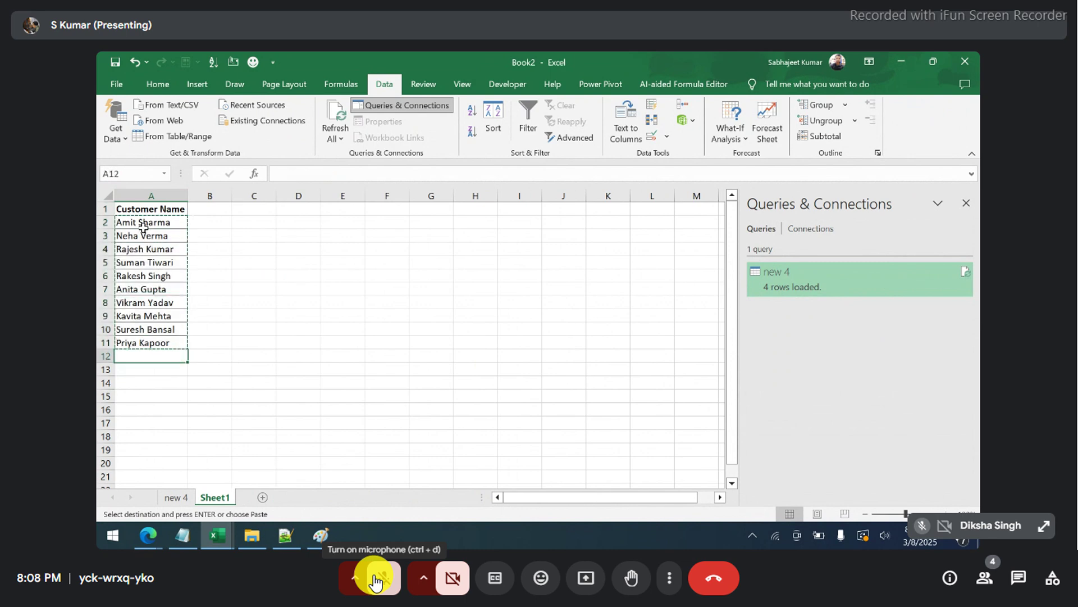
key(ctrl+v)
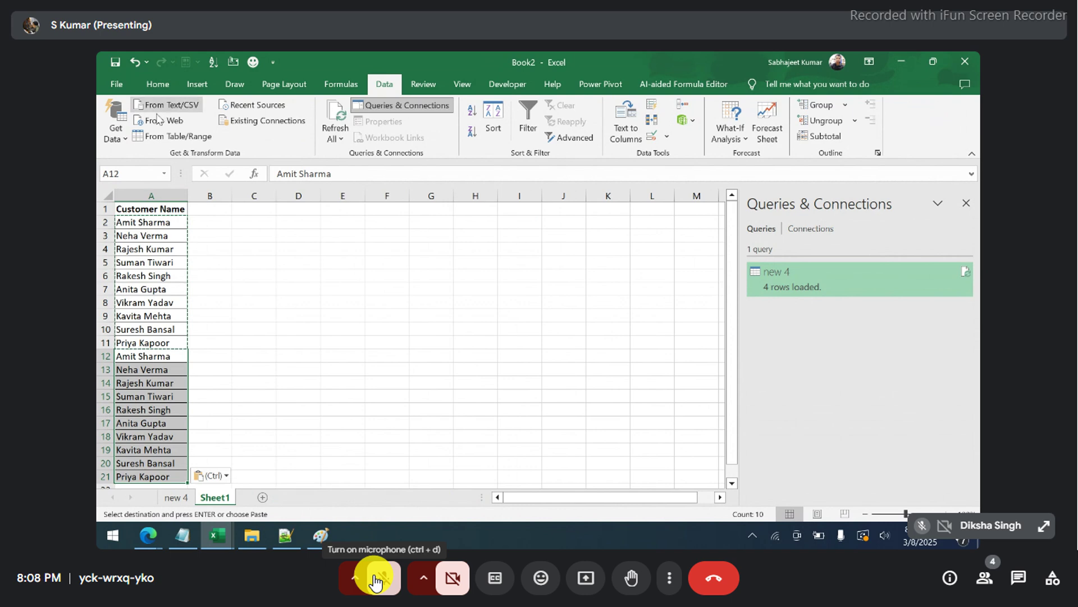
- Copy the four names in A18:A21 and select empty cell A23
double_click(372, 86)
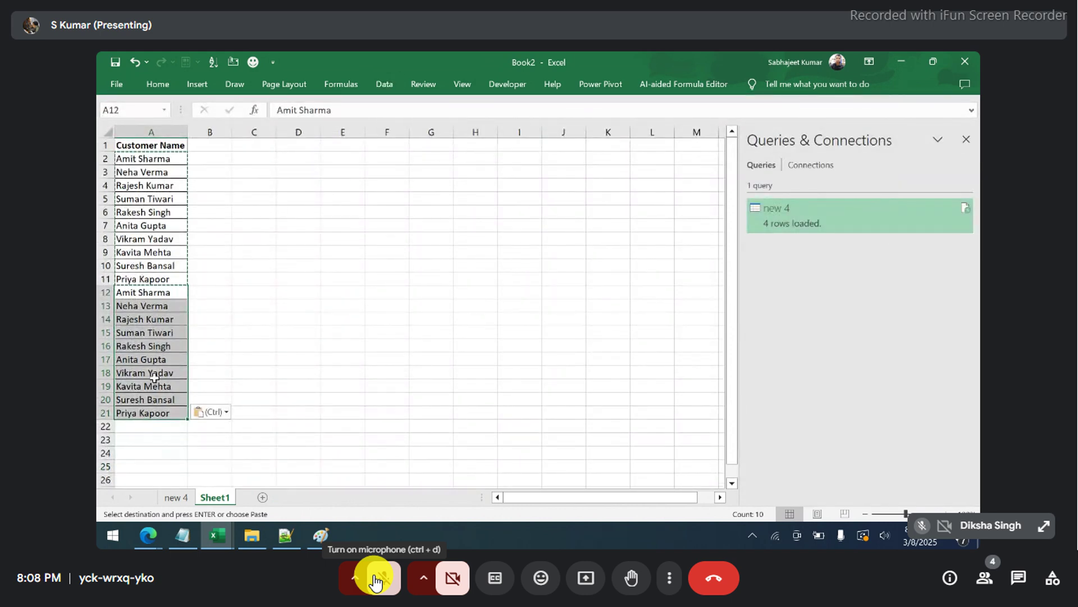
click(153, 411)
drag(149, 369, 146, 415)
key(ctrl+c)
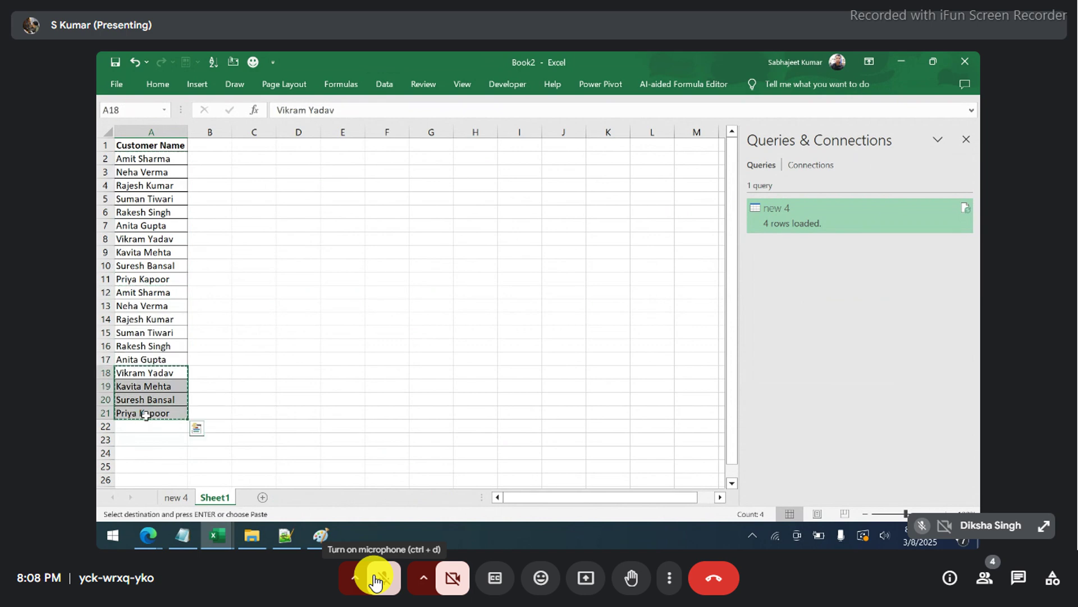
click(146, 437)
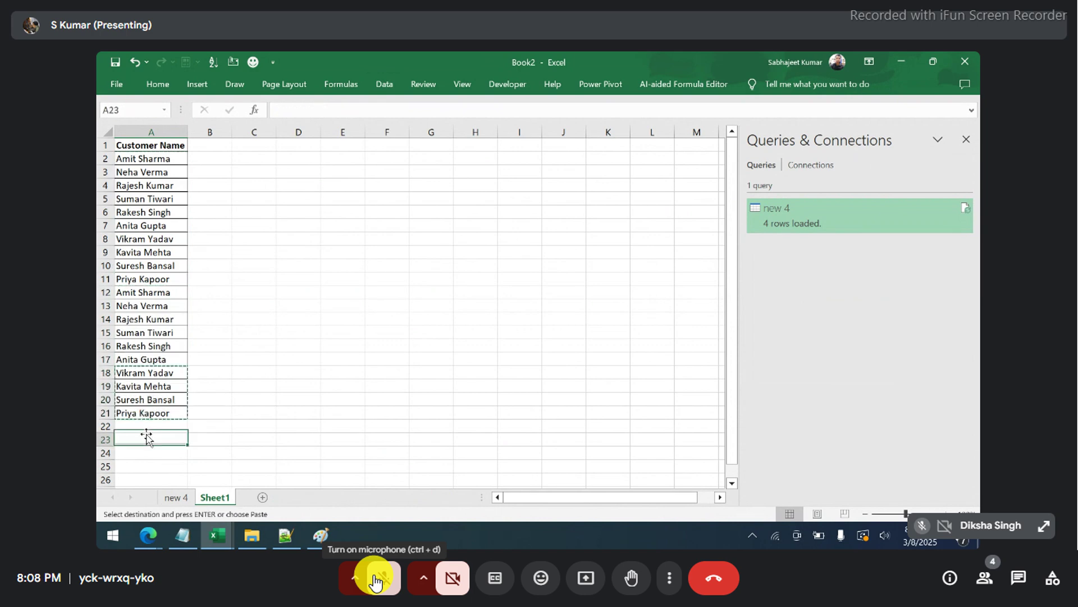
- Enter the names Maya, Mukesh, Jya and Amit into cells A22 to A25
key(Up)
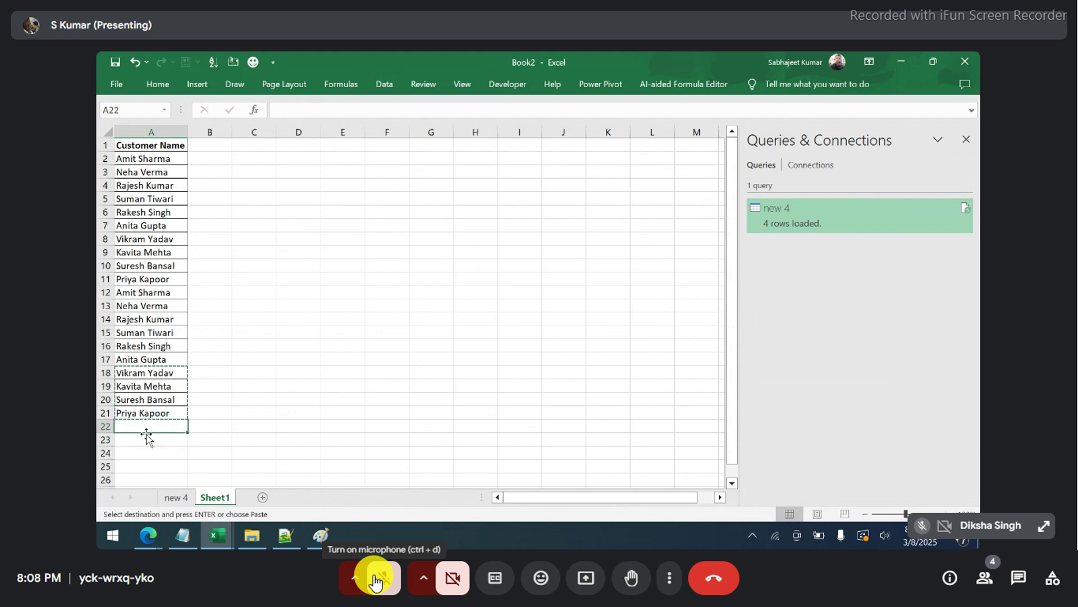
text(Maya)
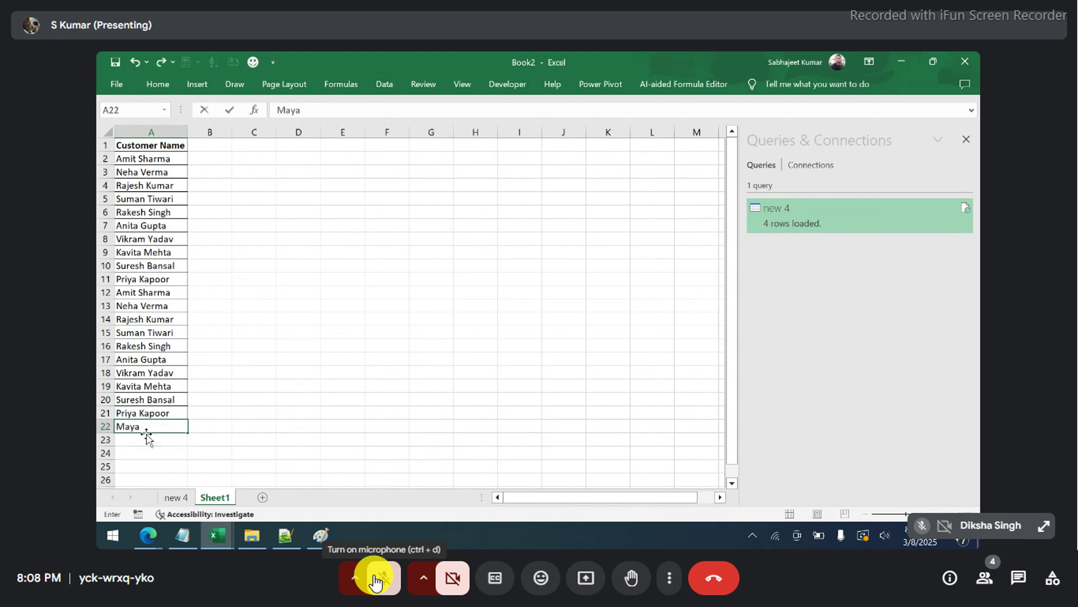
key(Return)
text(Mukesh)
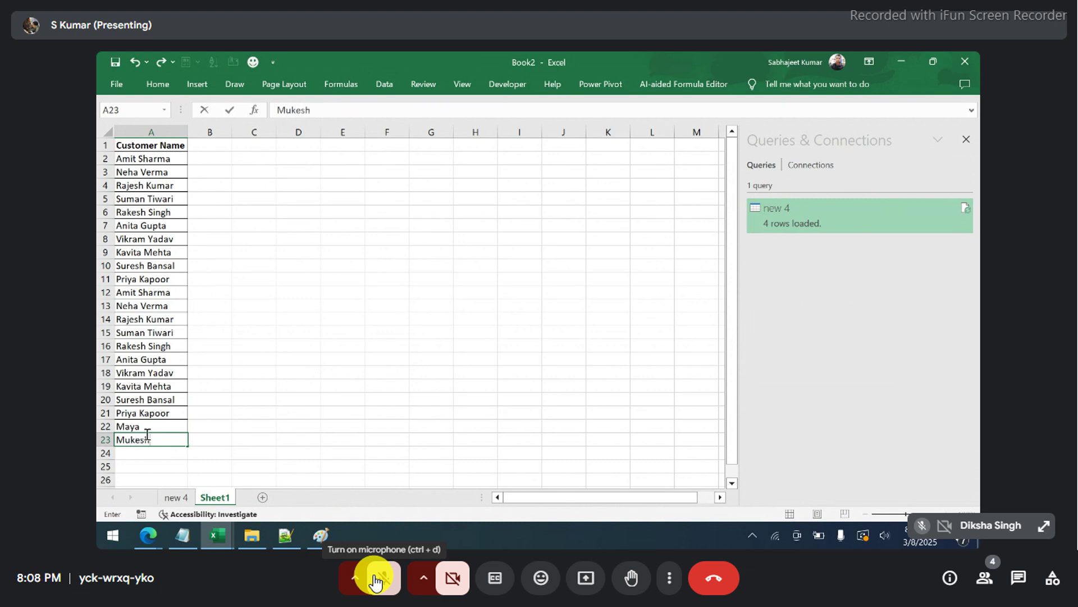
key(Return)
text(Jy)
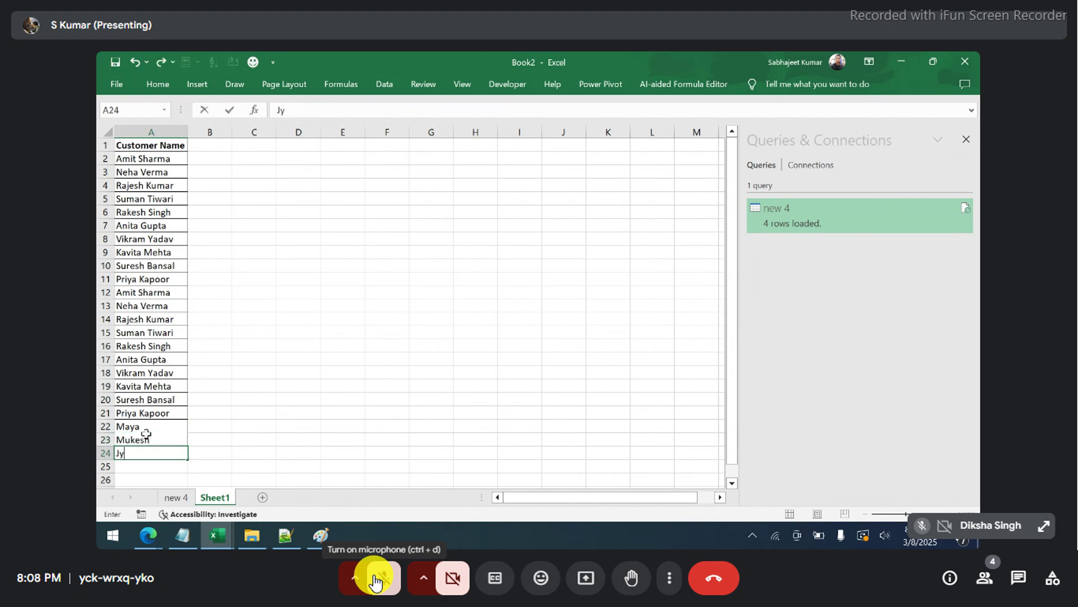
text(a)
key(Return)
text(Amit)
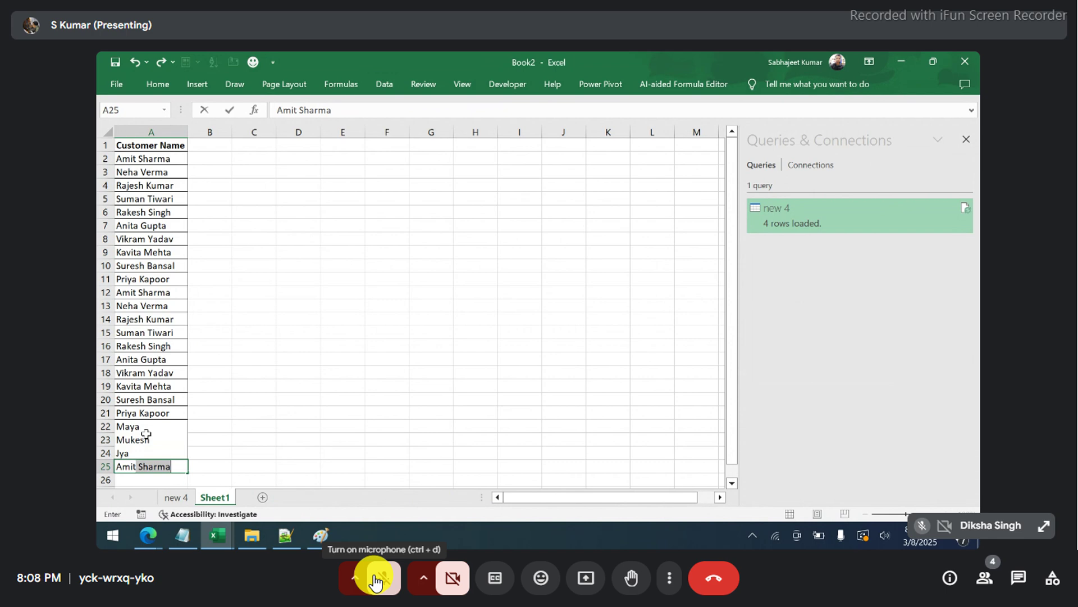
key(Delete)
key(Return)
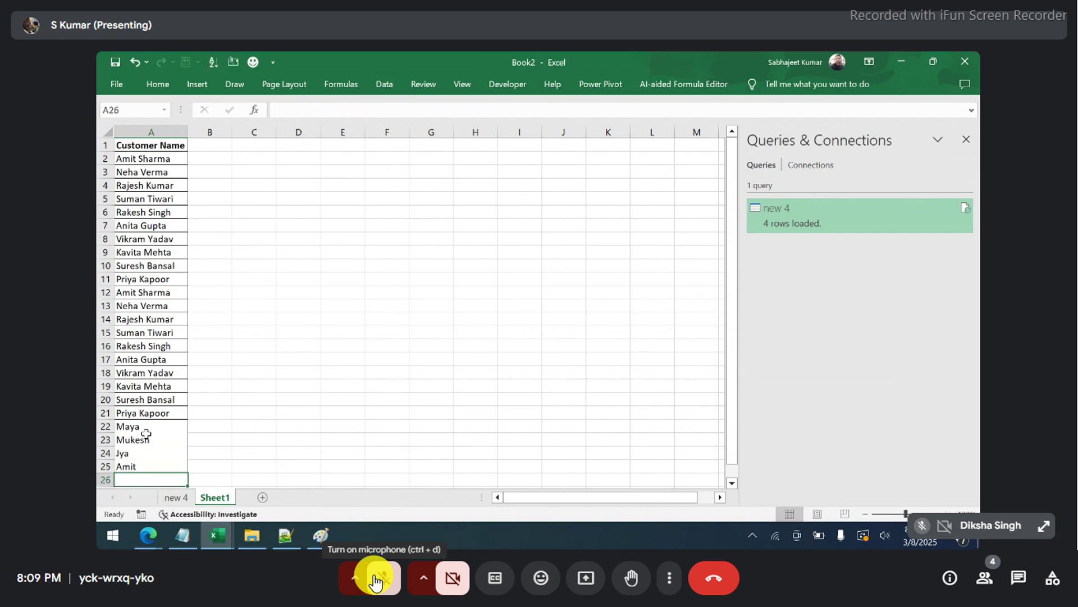
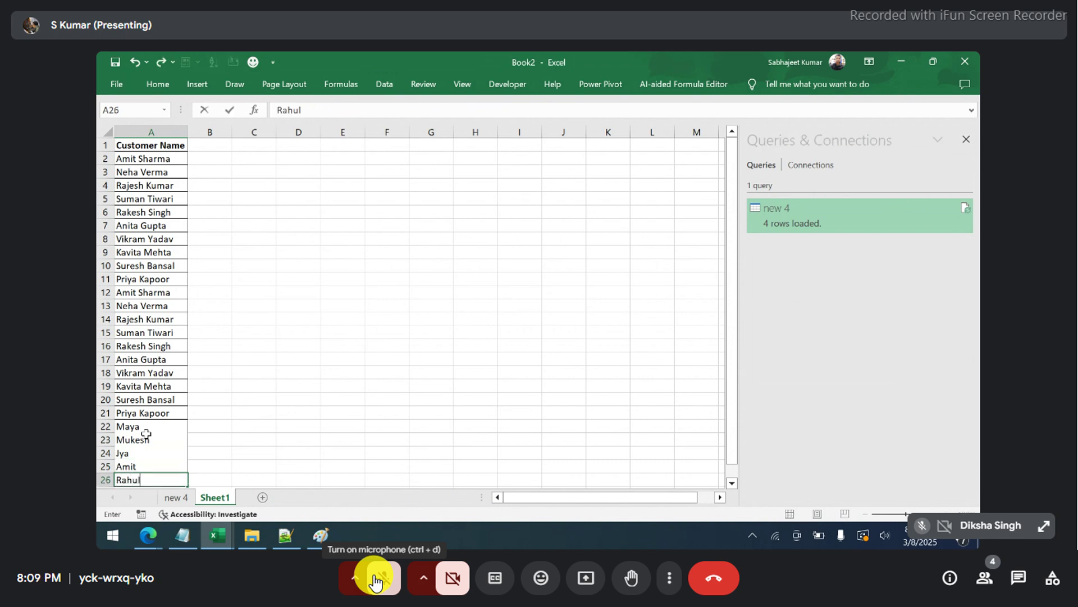
key(Up)
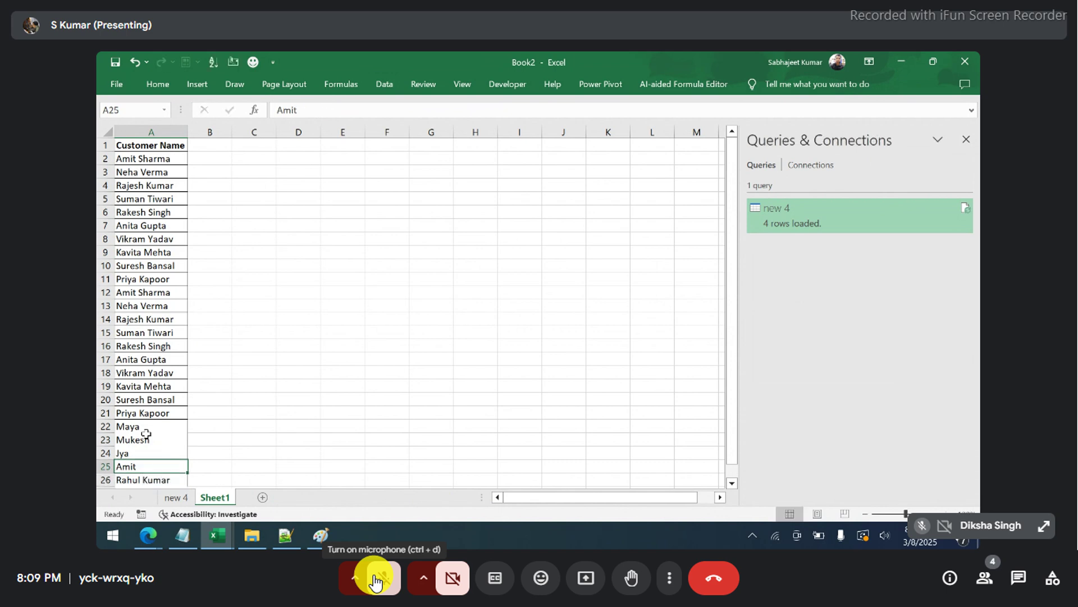
key(Down)
key(ctrl+shift+Up)
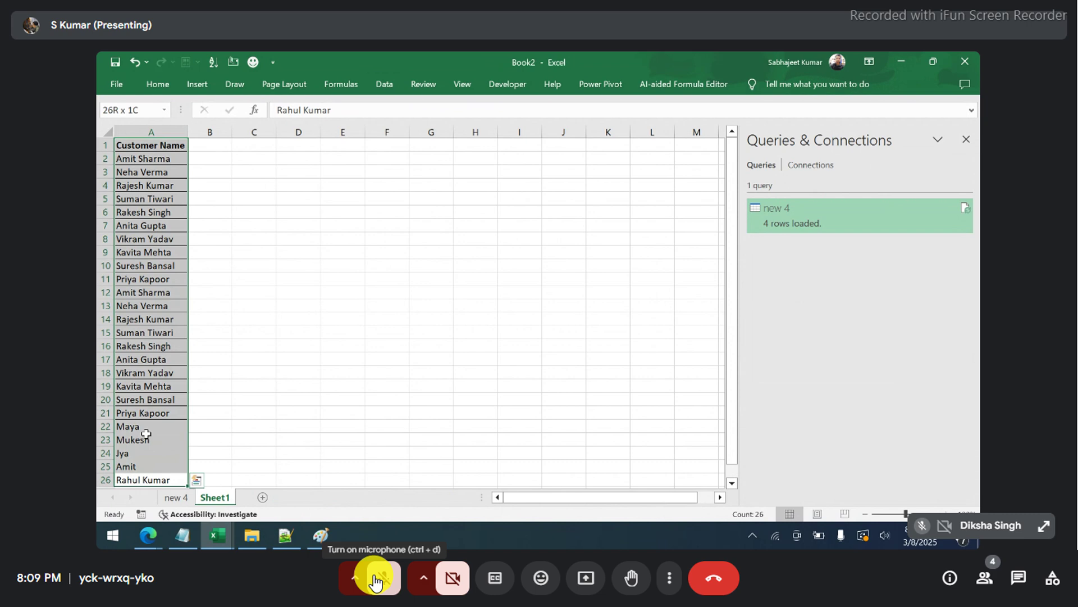
key(alt)
key(h)
key(Escape)
- Select the Customer Name list A1:A26 and copy it with Ctrl+C
drag(162, 165, 140, 346)
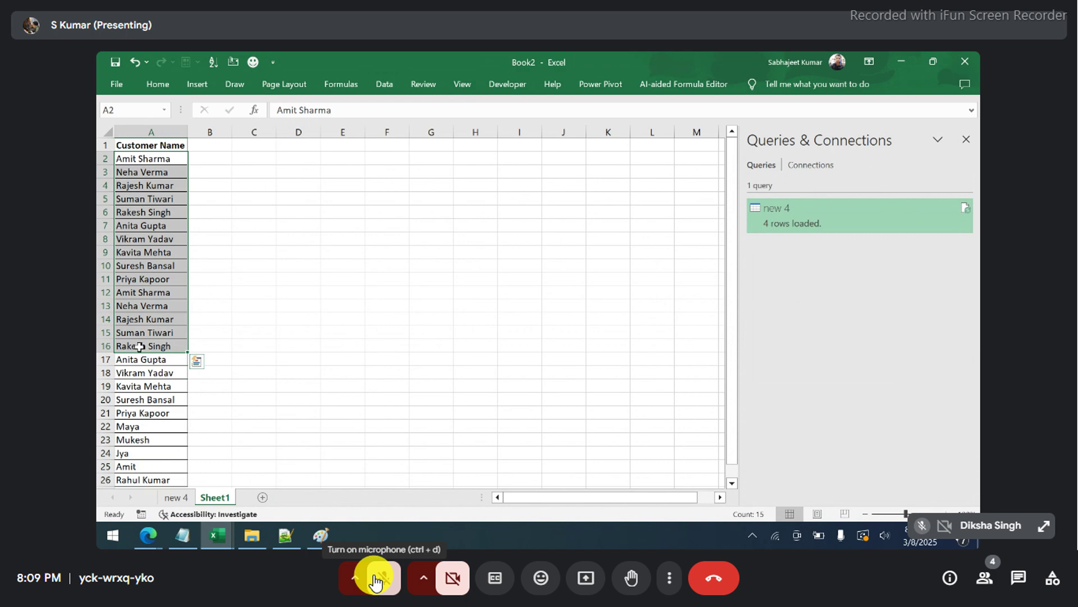
drag(301, 147, 294, 328)
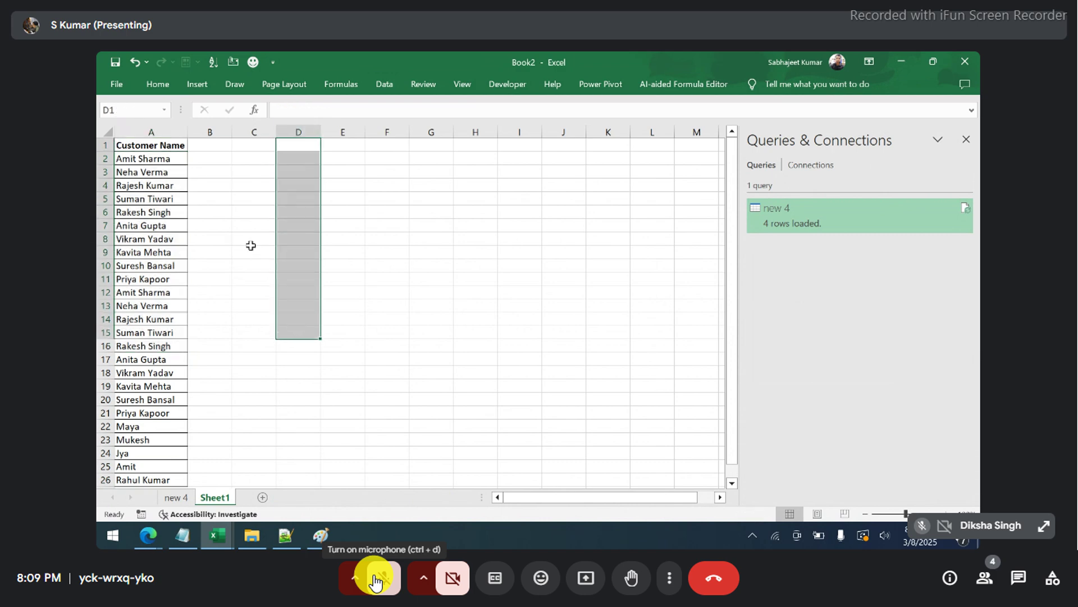
drag(166, 146, 163, 276)
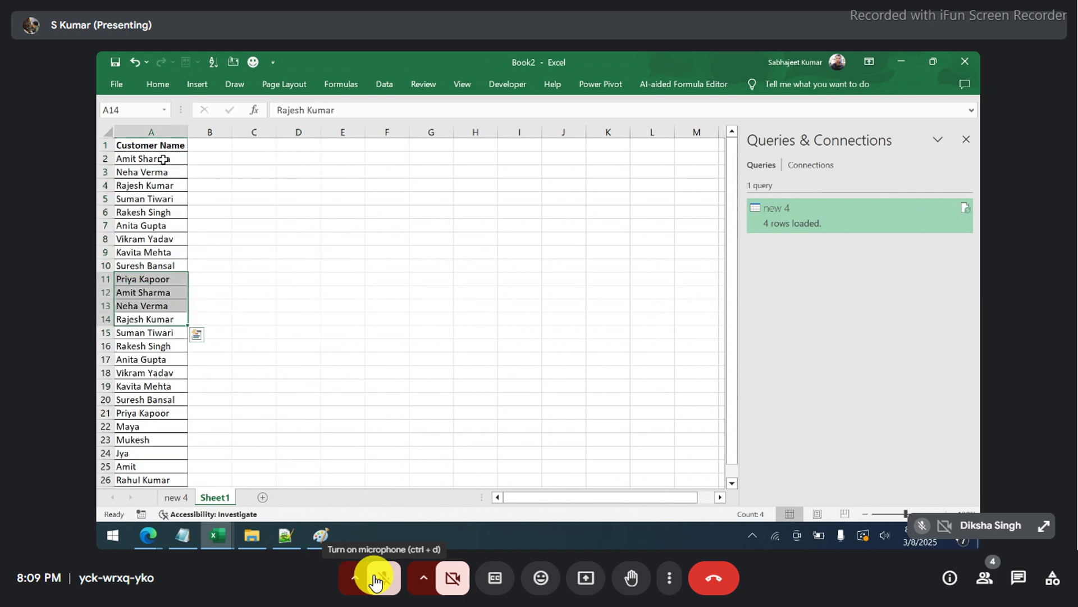
drag(163, 154, 156, 306)
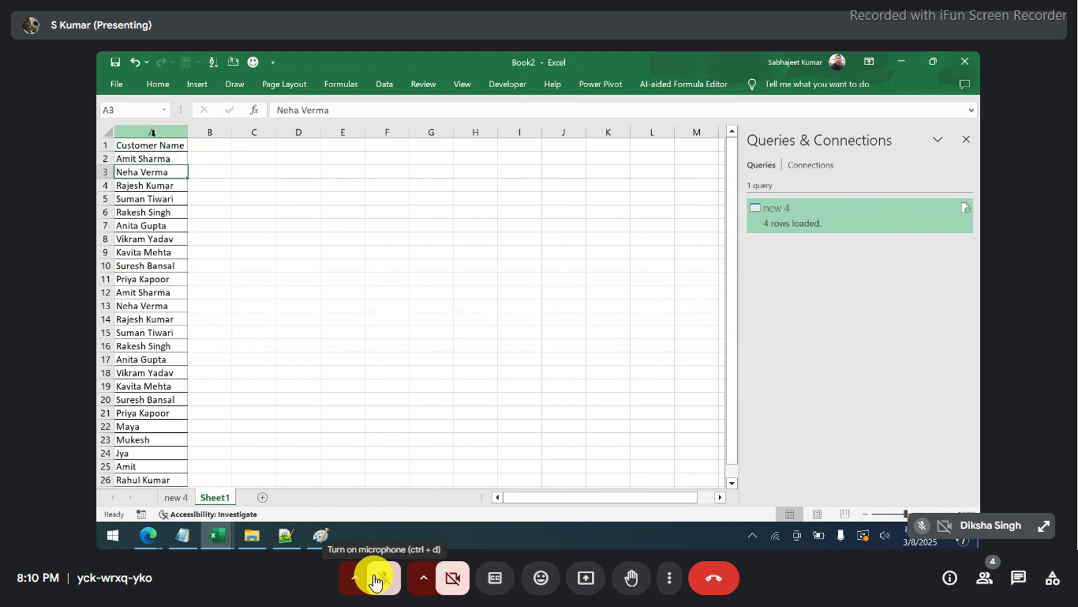
key(ctrl+c)
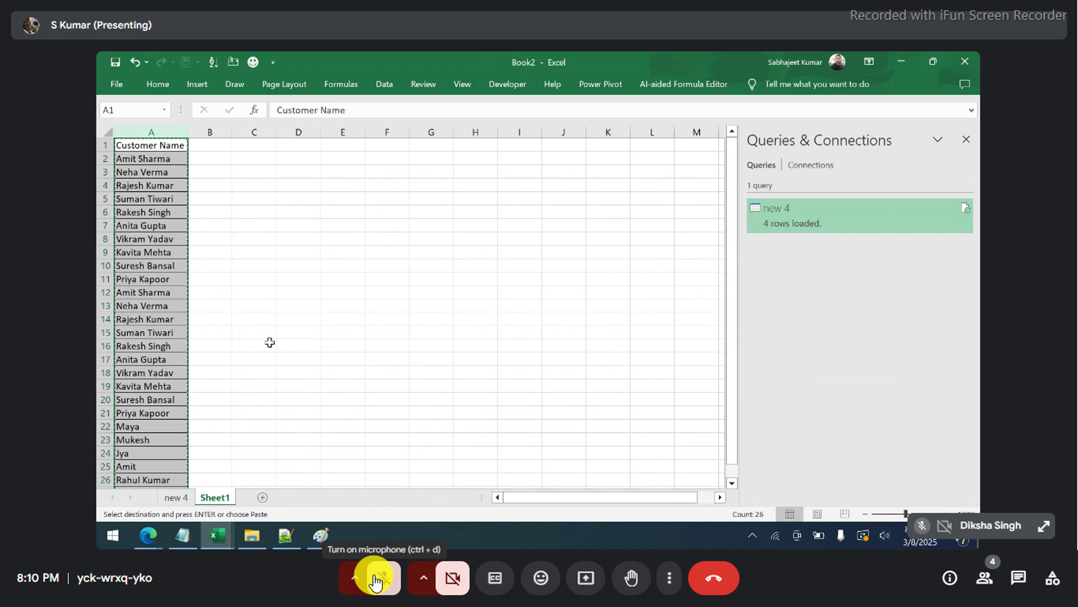
- Paste the copied customer list back at cell A1
click(156, 146)
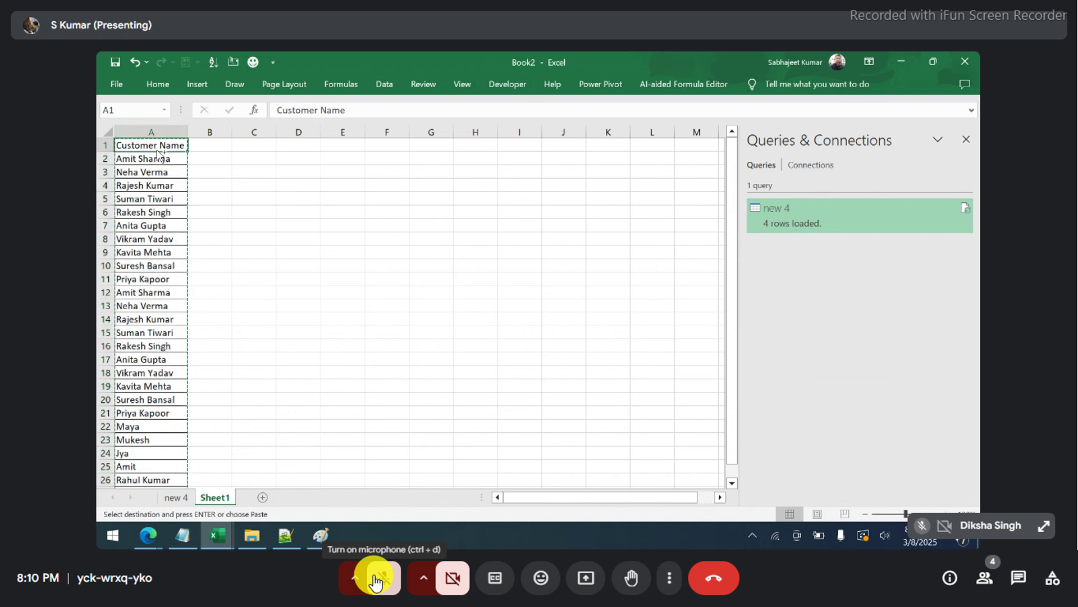
key(ctrl+v)
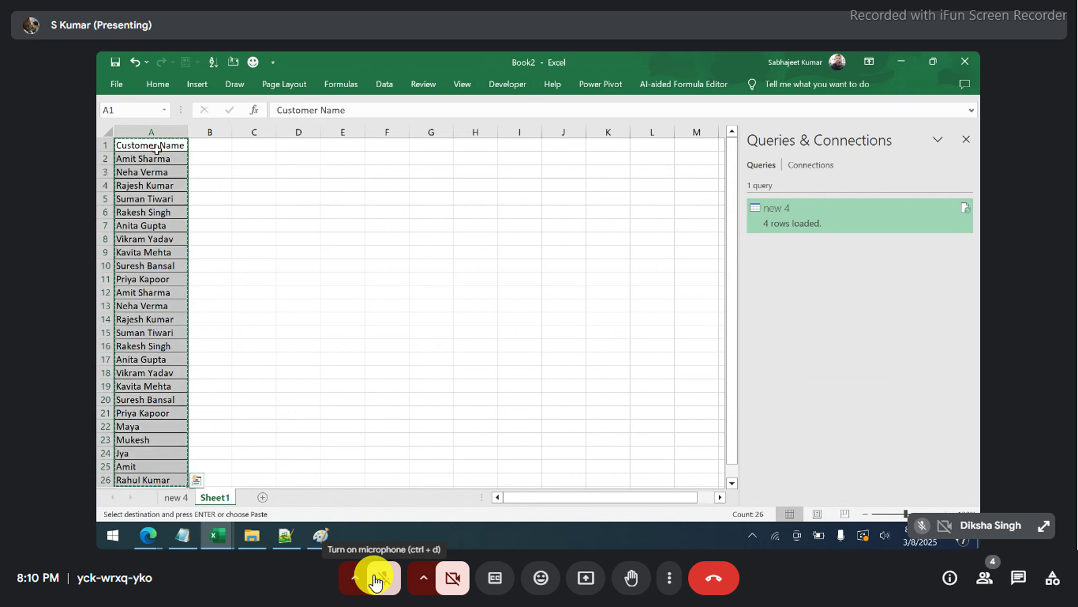
click(157, 148)
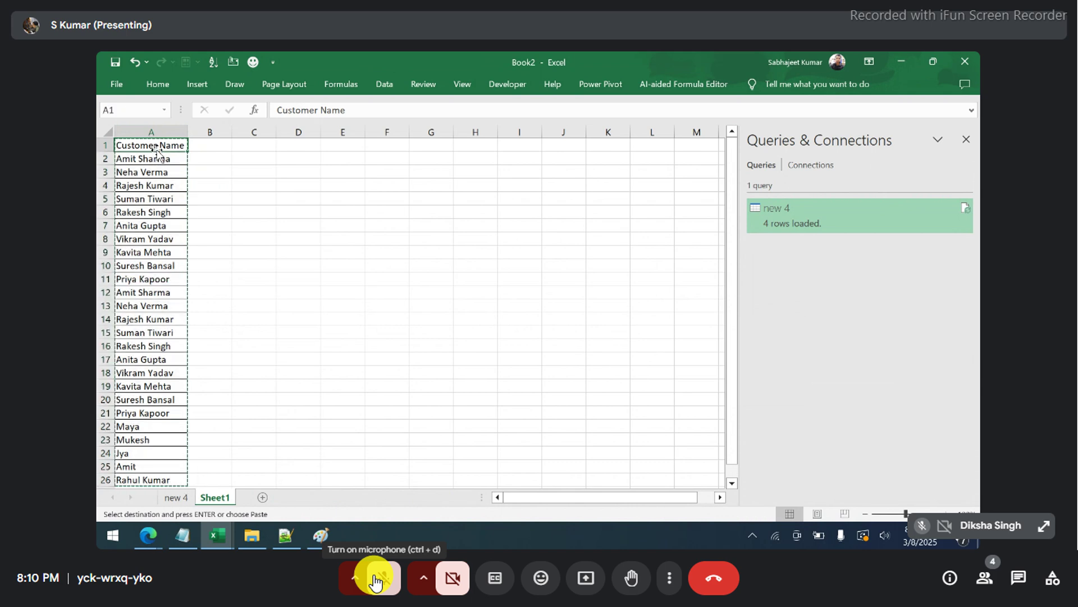
- Insert four blank rows above the list so the Customer Name header moves to A5
key(shift+space)
key(Escape)
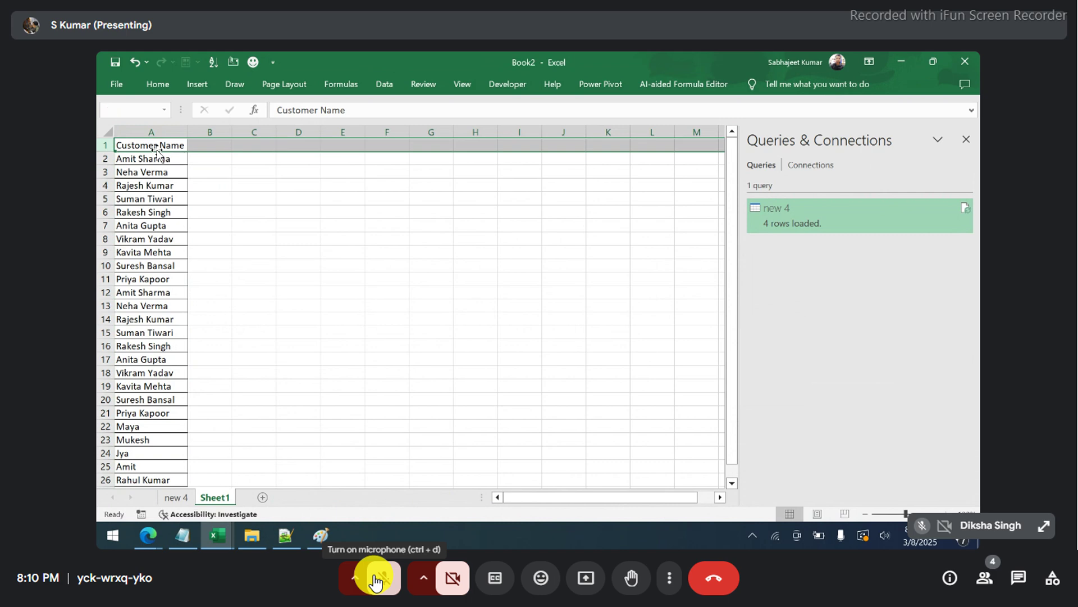
key(ctrl+shift+equal)
key(ctrl+shift+equal)
key(ctrl+shift+equal)
key(ctrl+shift+equal)
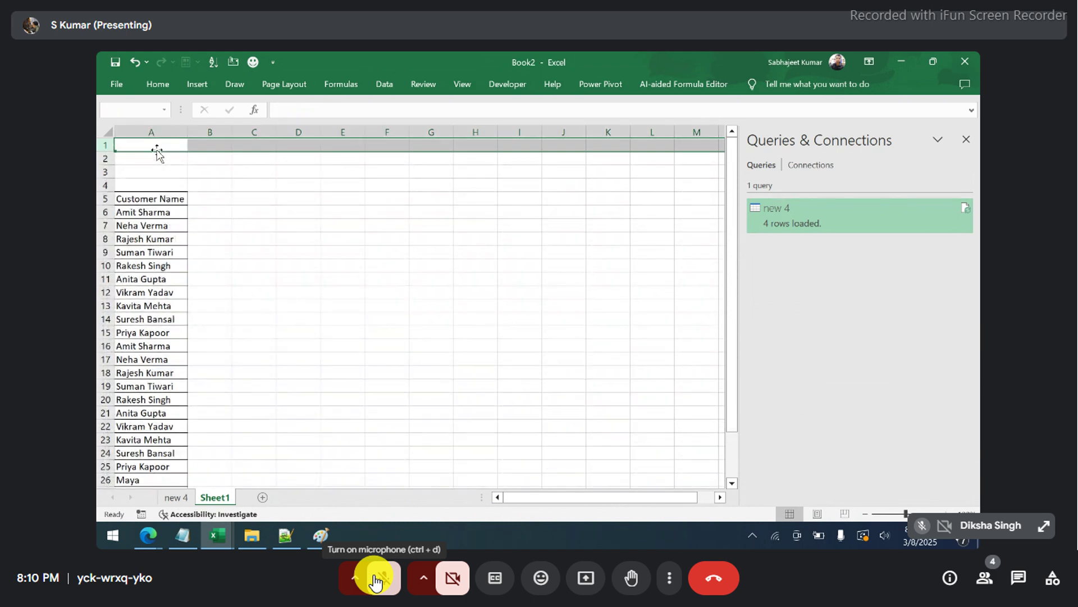
click(158, 152)
key(Down)
key(Down)
key(Down)
key(Up)
key(Up)
key(Up)
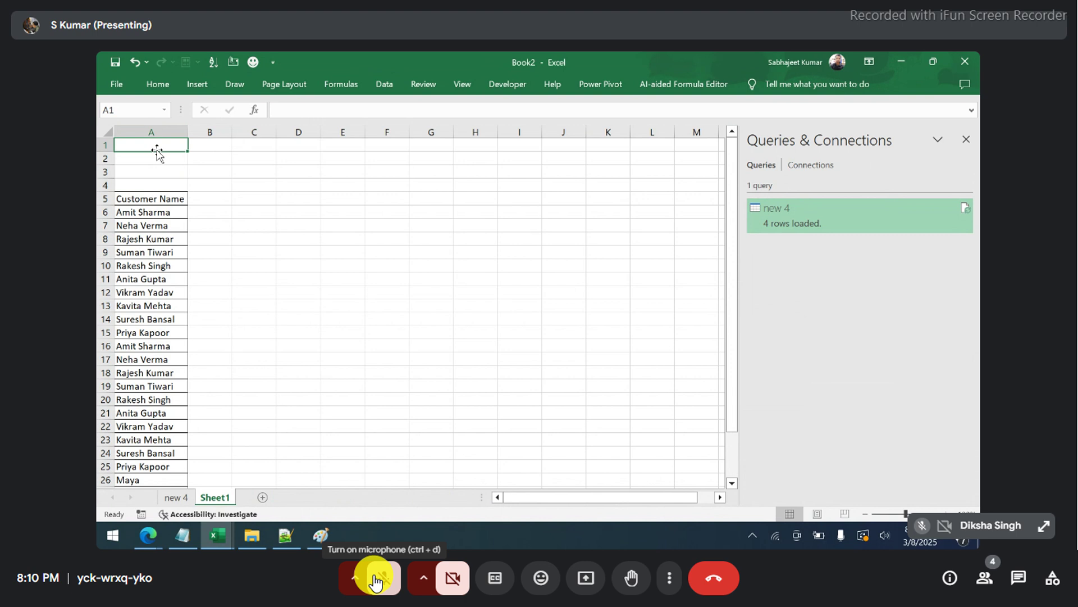
- Enter the title 'Reports 2025 January cut out Data' in A1 and a 'By:' author line in A3
text(Repor)
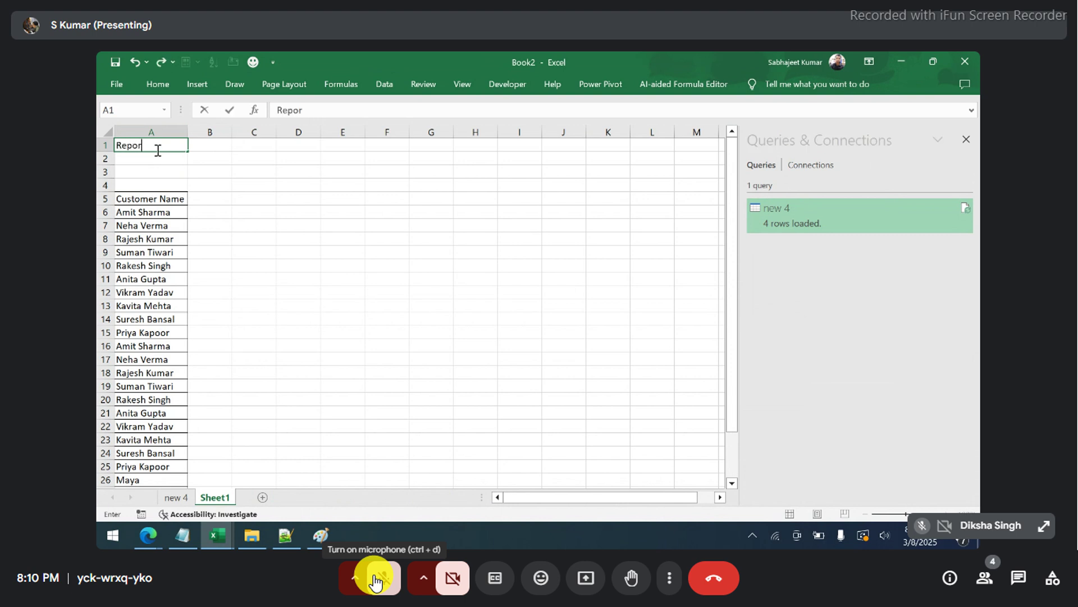
text(ts 2025 January cut ou)
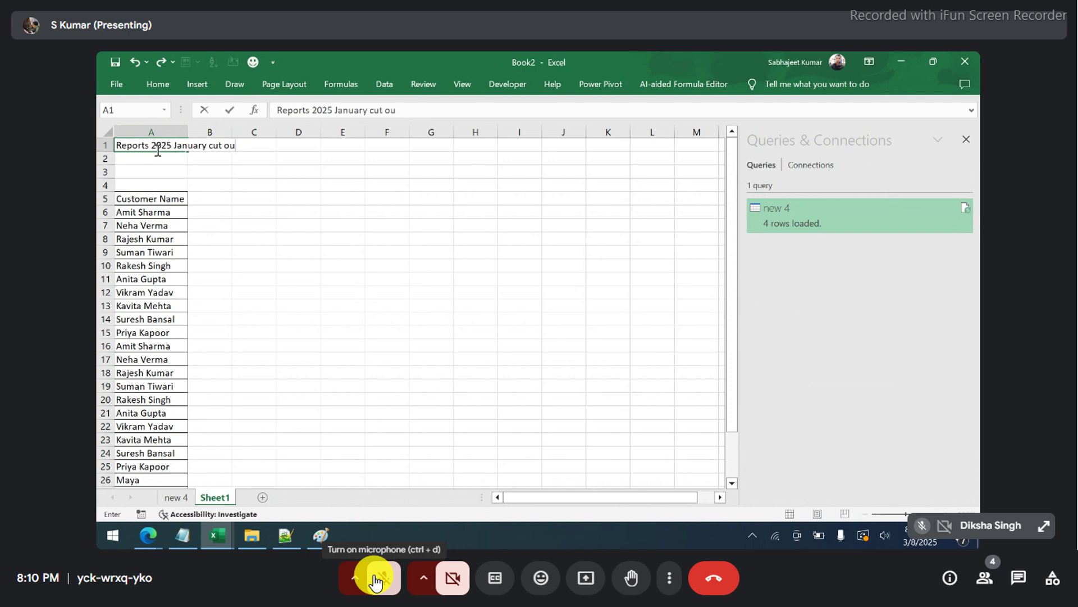
text(t Data)
key(Return)
key(Return)
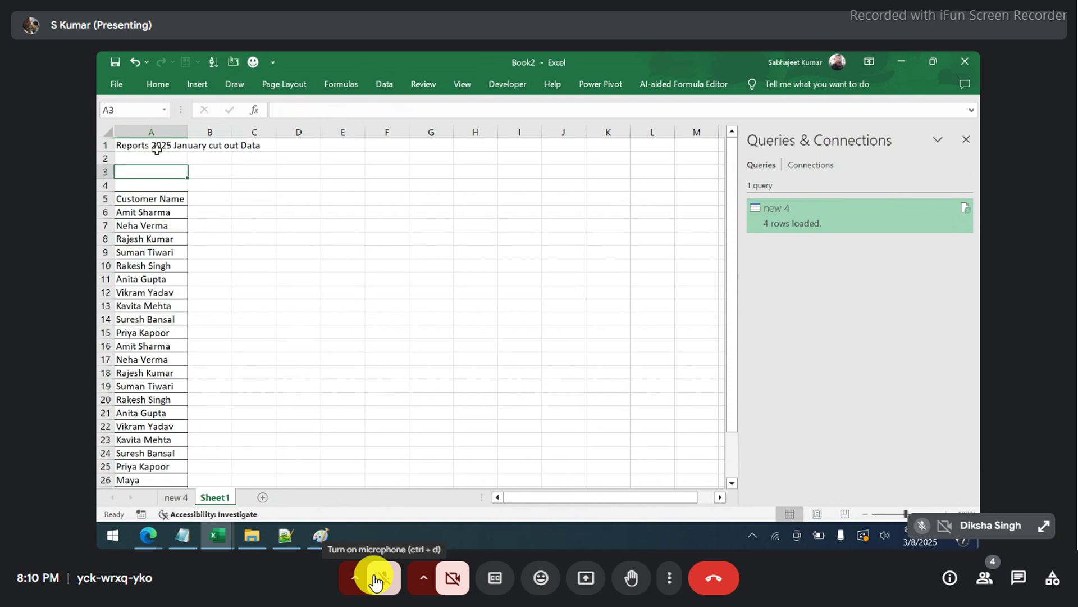
text(Bt)
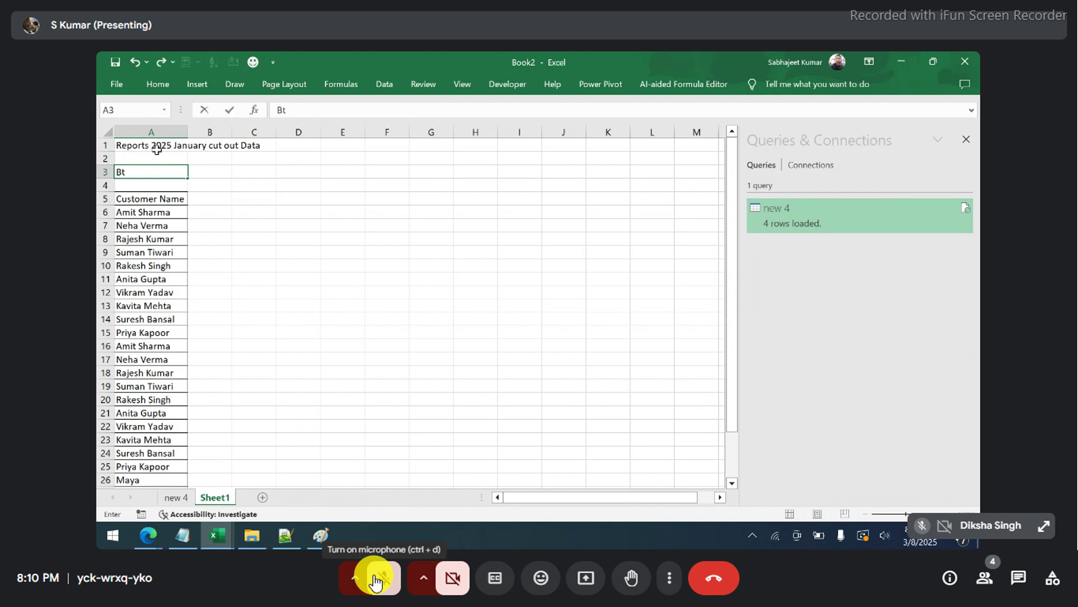
text(y: Kumar)
key(Return)
key(Up)
key(Up)
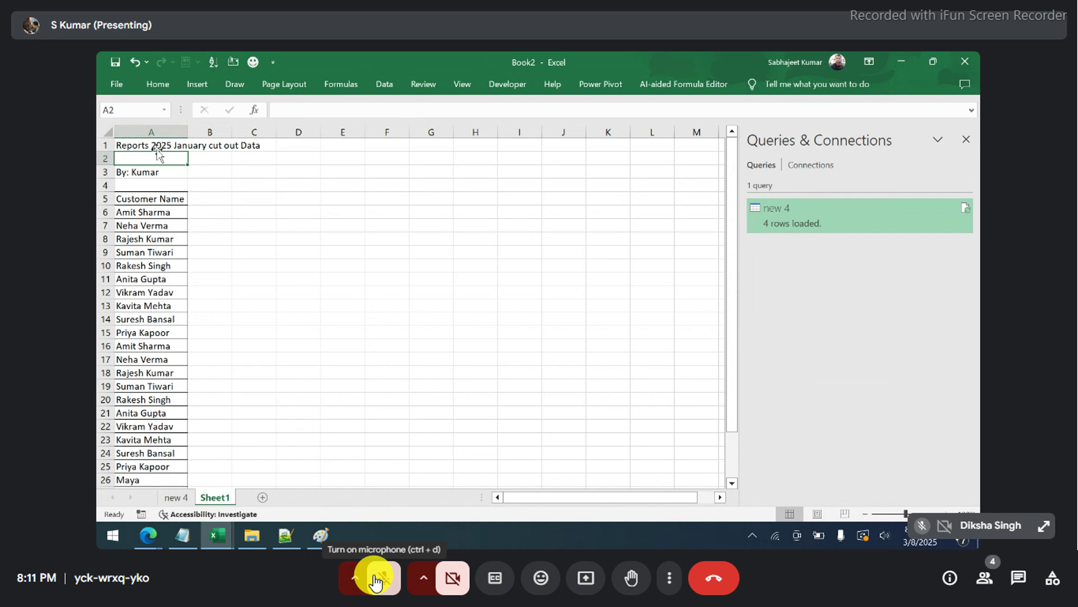
- Copy the titled list in A1:A30, open a new workbook, and begin launching Notepad
mouse_move(157, 148)
mouse_down()
mouse_move(156, 202)
mouse_move(157, 149)
mouse_up()
key(ctrl+c)
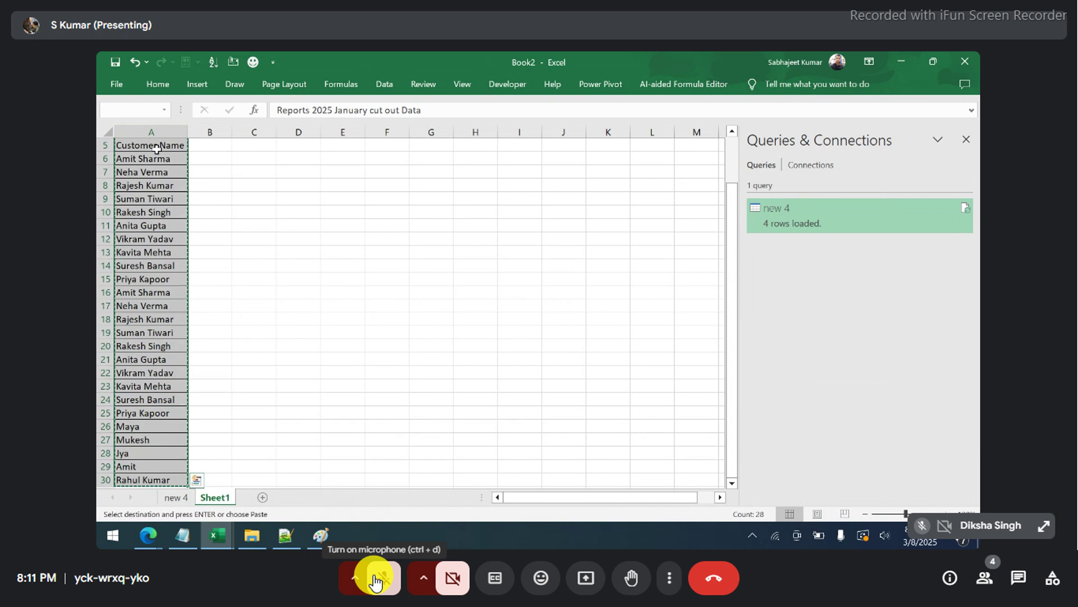
key(ctrl+n)
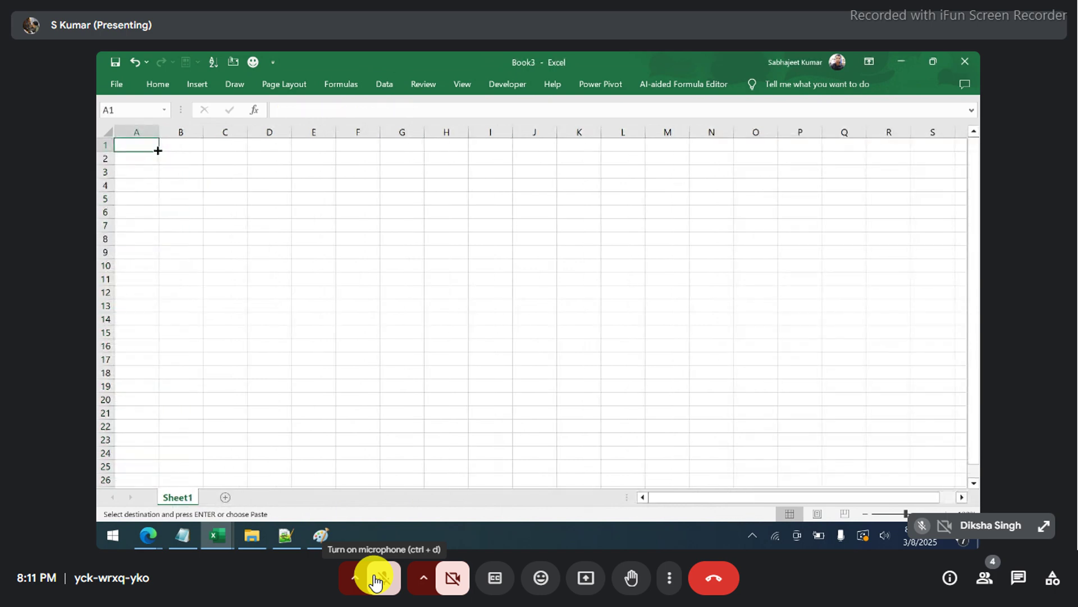
click(375, 581)
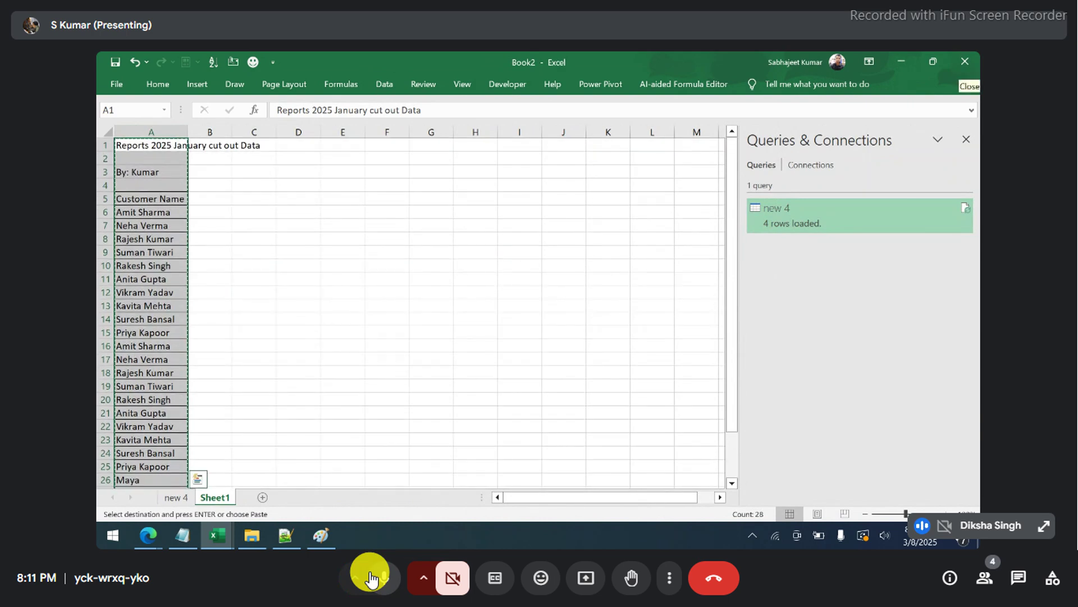
click(371, 578)
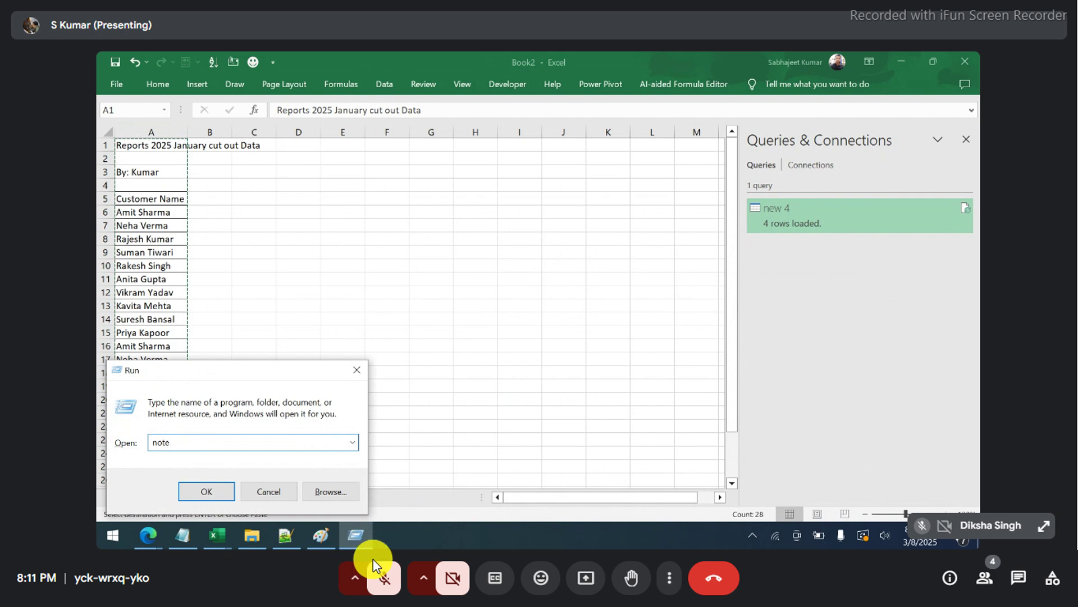
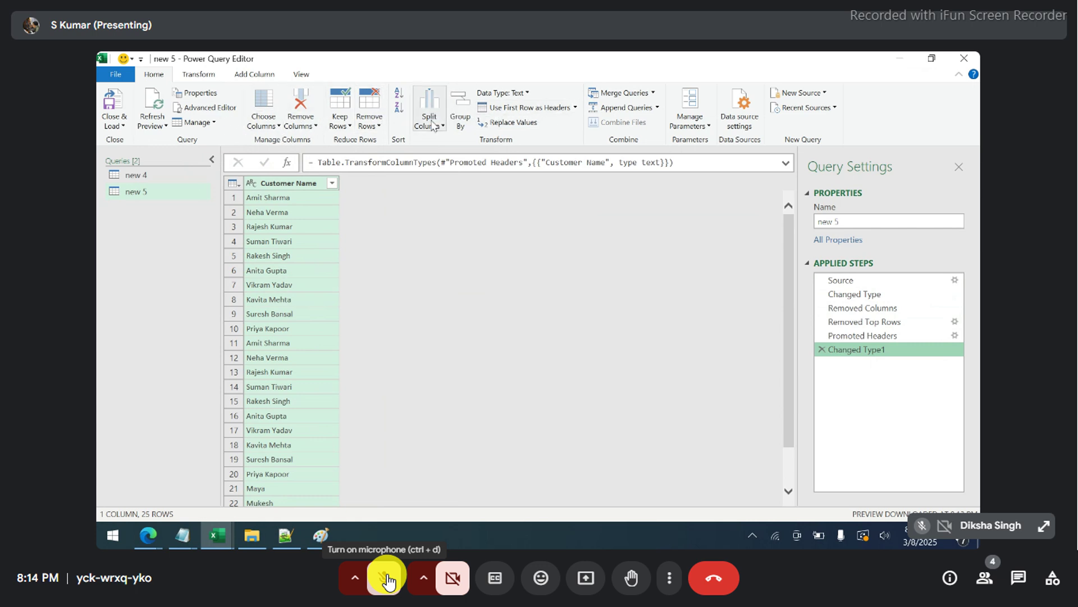
click(464, 111)
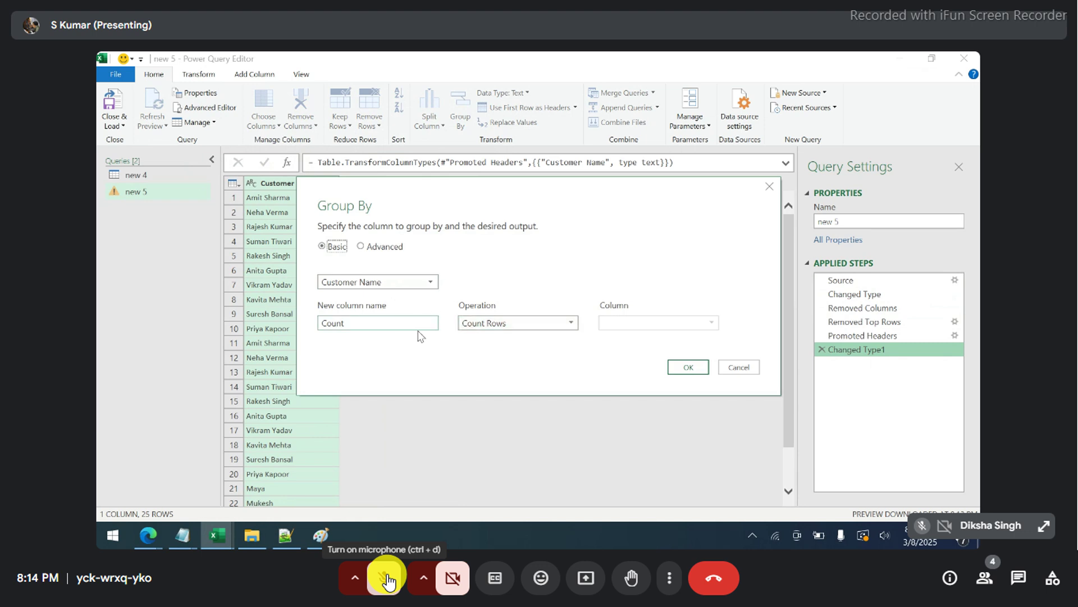
click(686, 369)
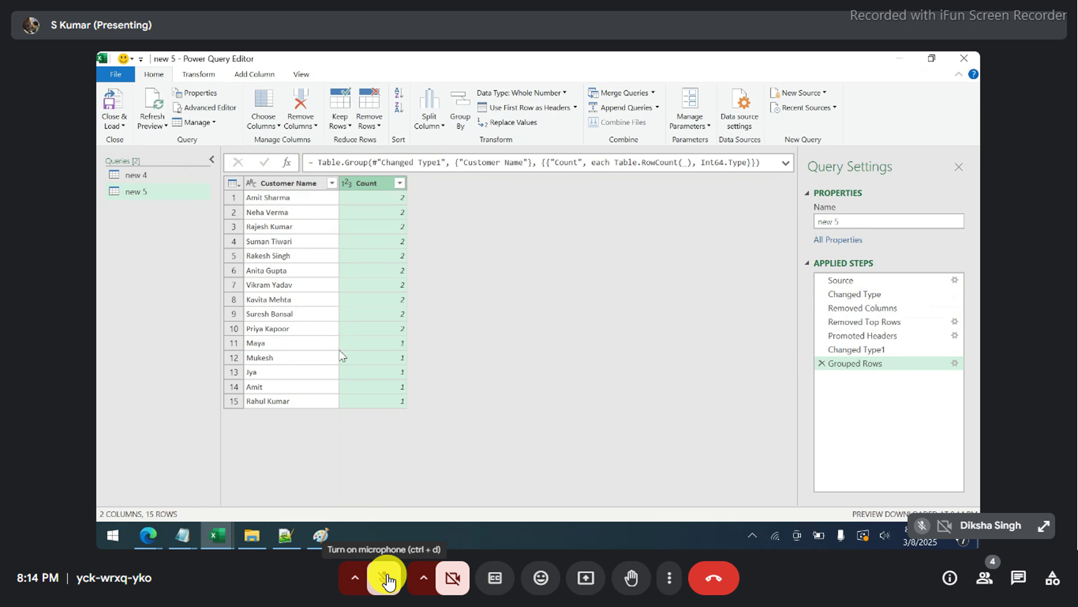
click(302, 343)
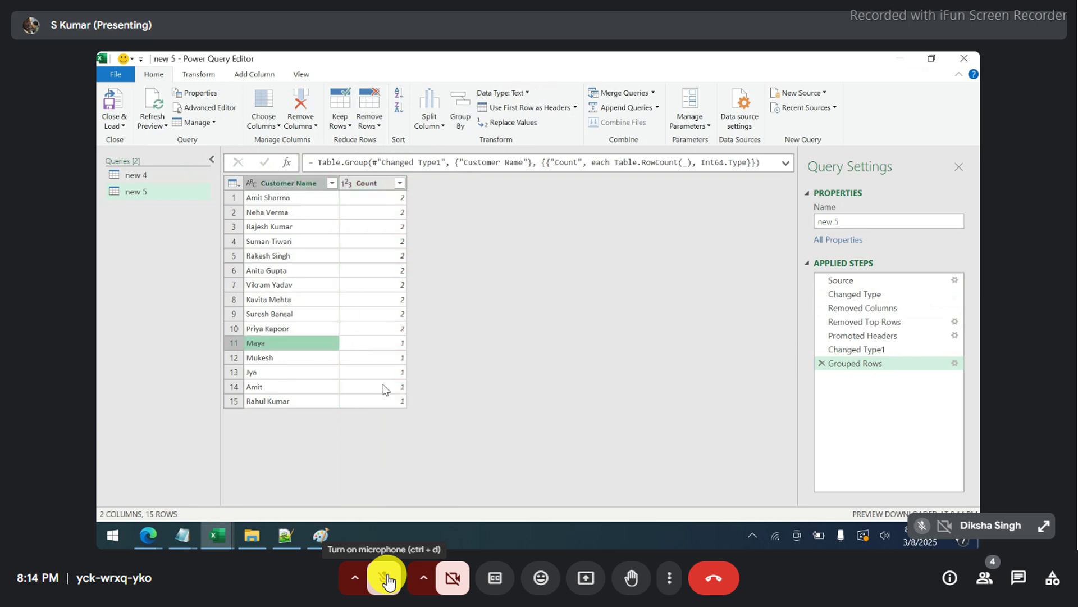
click(359, 384)
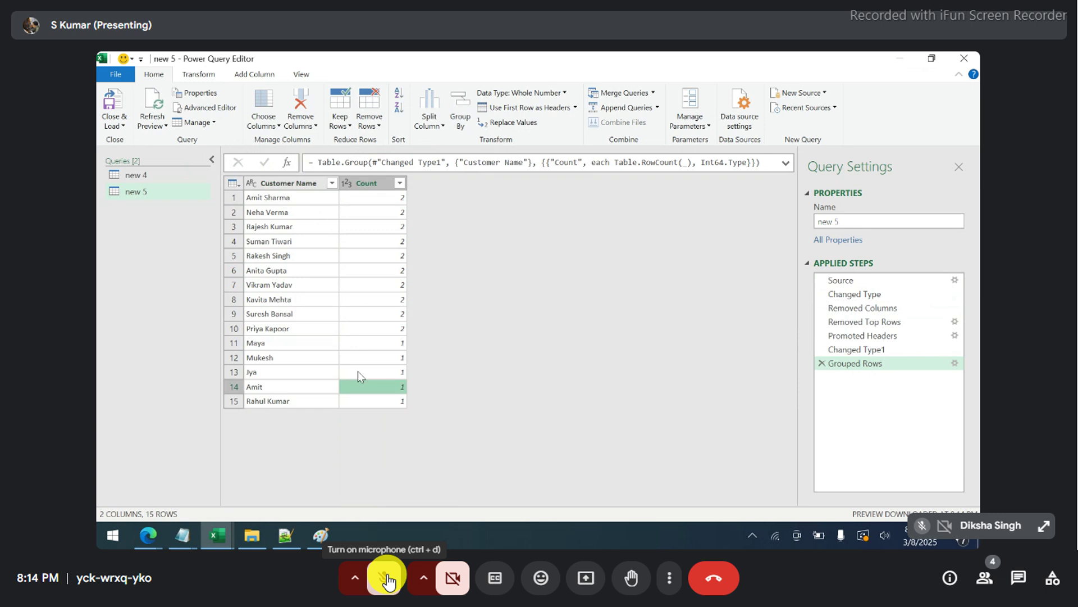
click(289, 346)
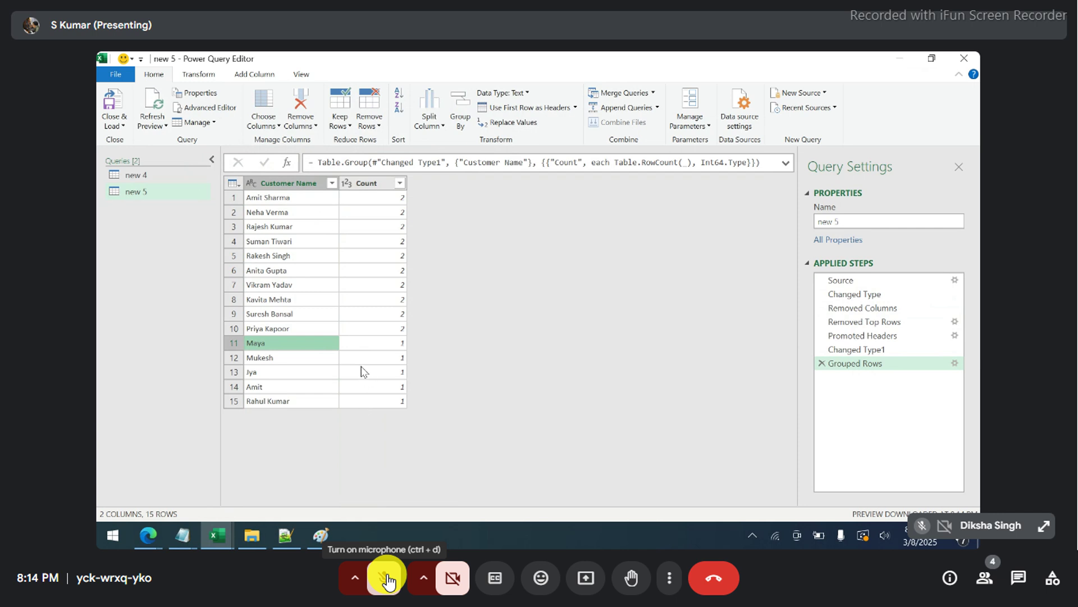
click(297, 318)
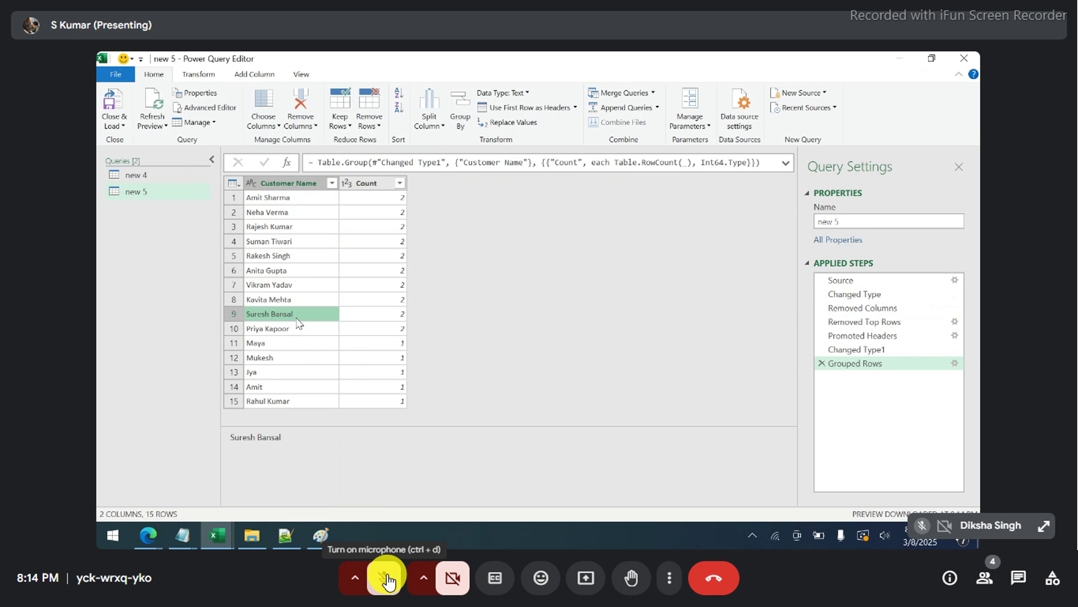
click(381, 187)
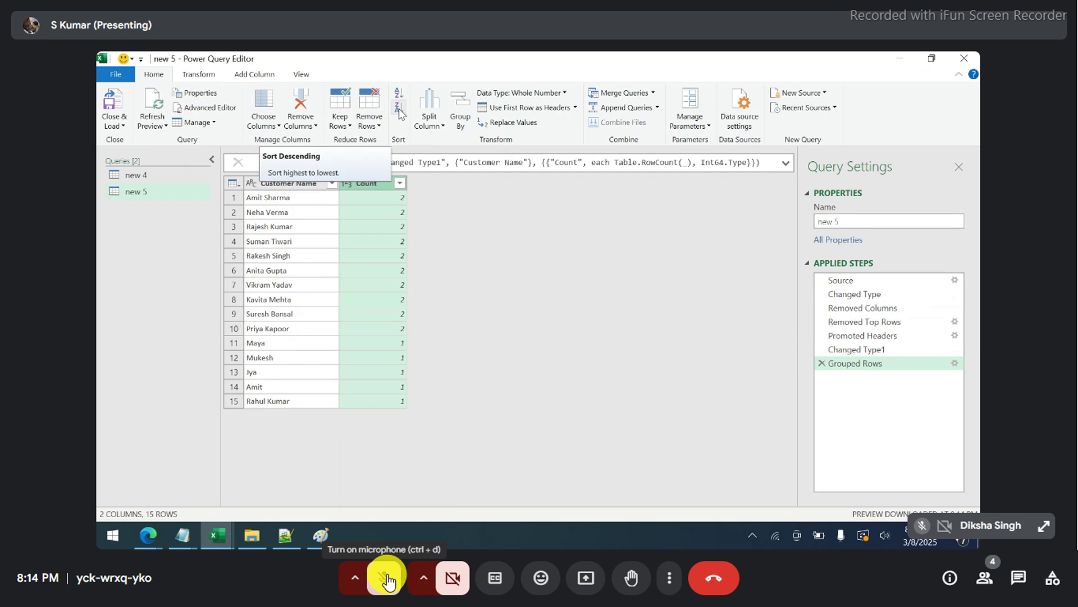
- Sort the Count column from highest to lowest
click(399, 111)
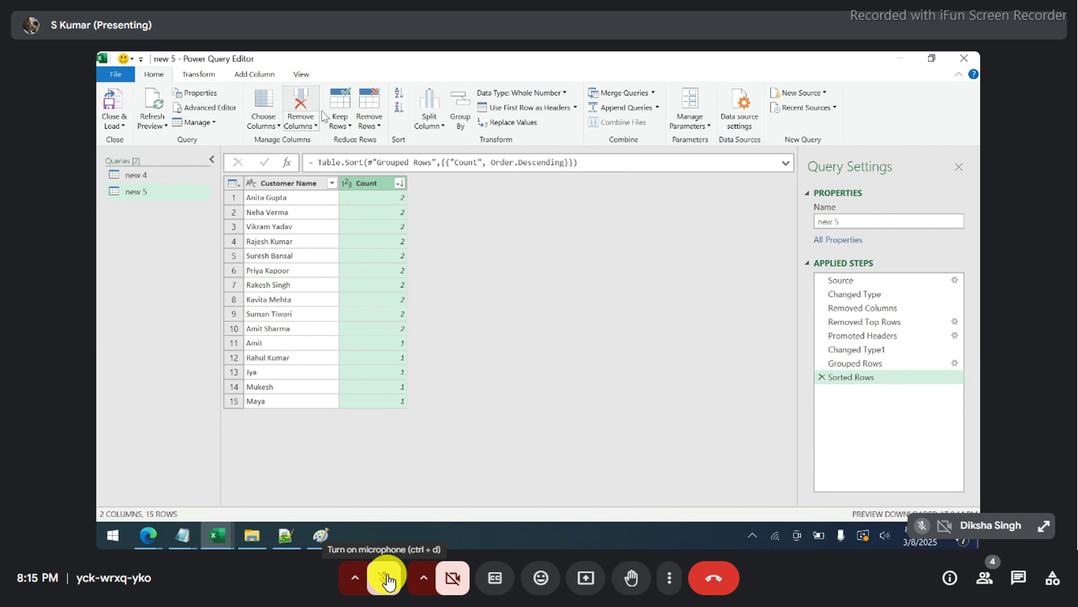
click(341, 125)
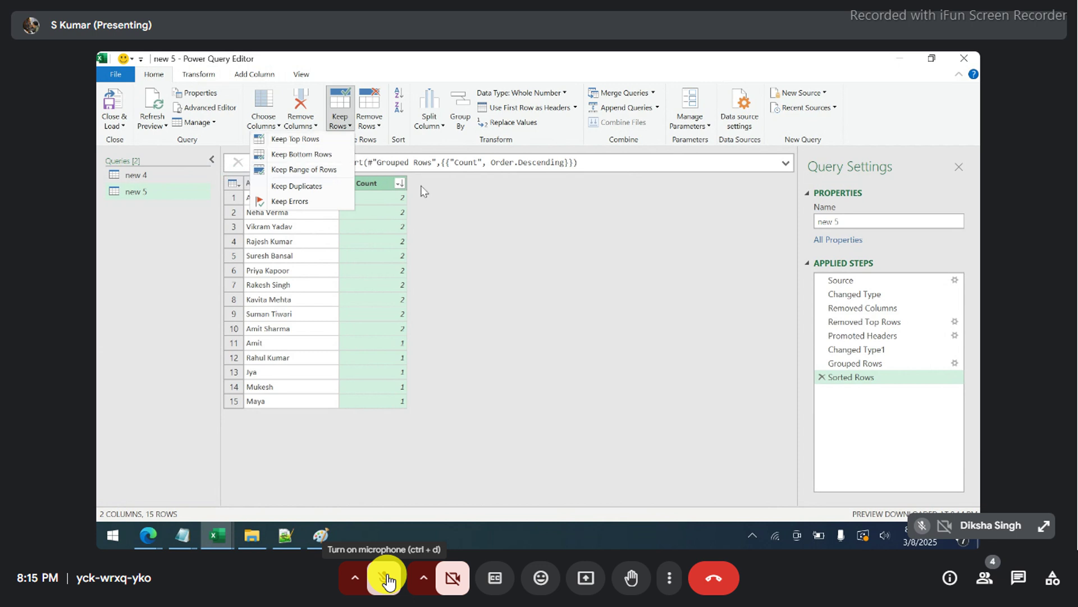
click(430, 193)
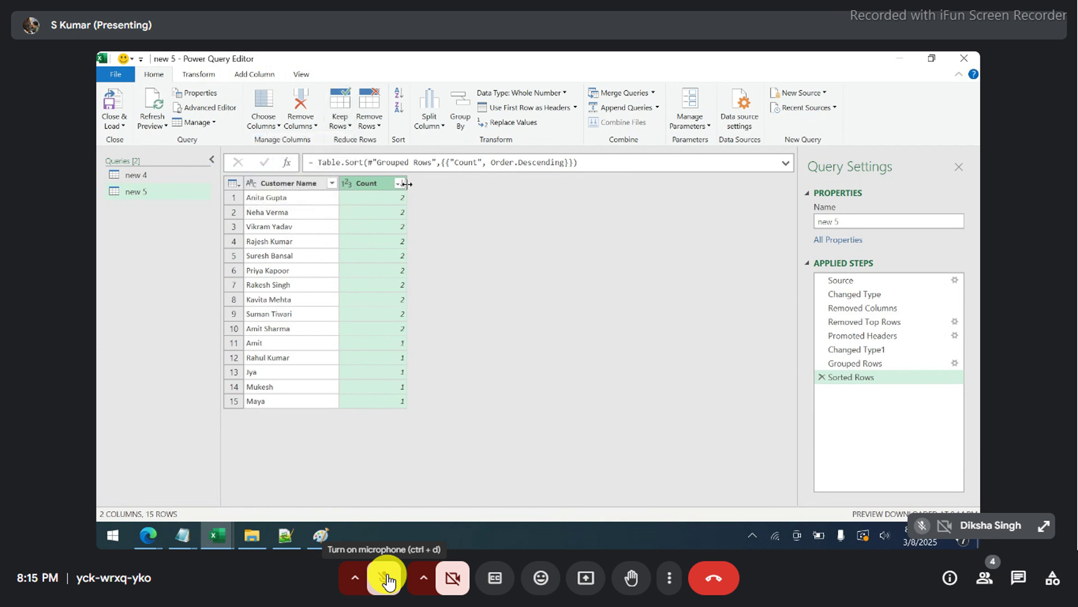
- Filter Count to 1 and remove the Count column, leaving five single-occurrence names
click(400, 184)
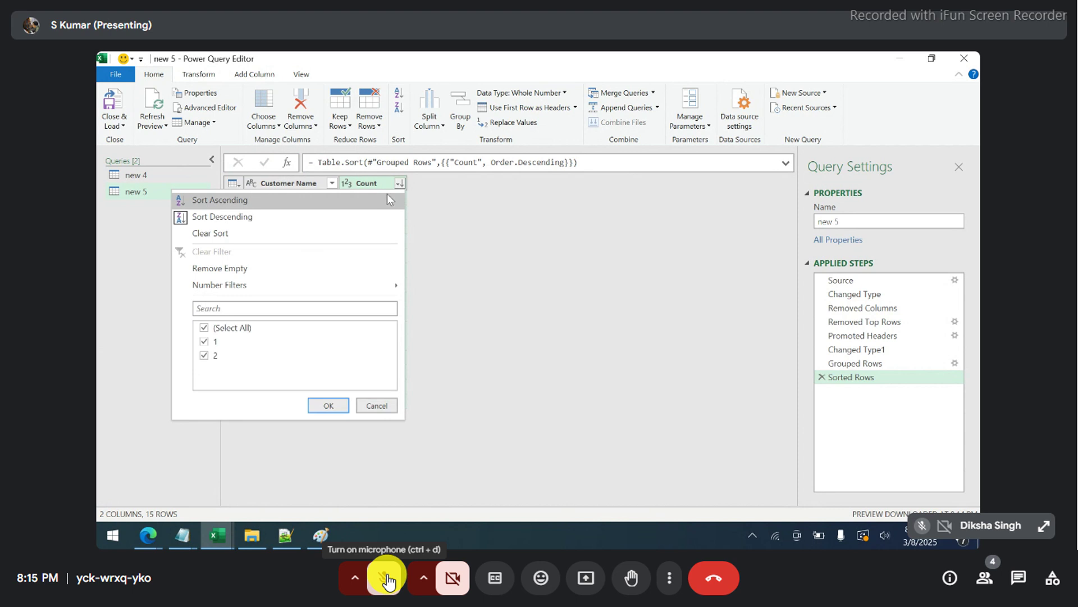
click(209, 342)
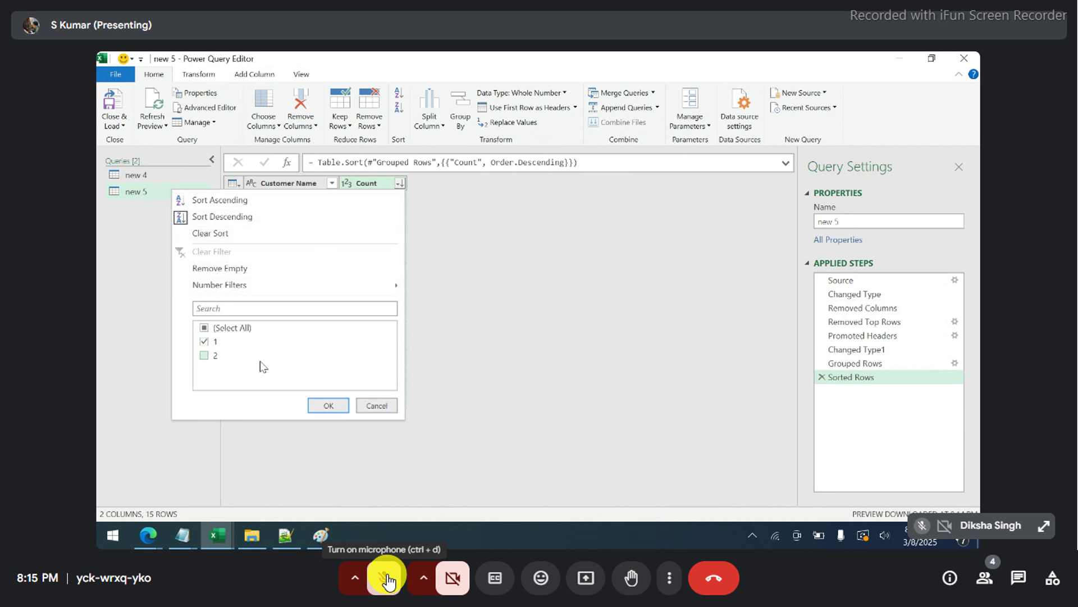
click(315, 405)
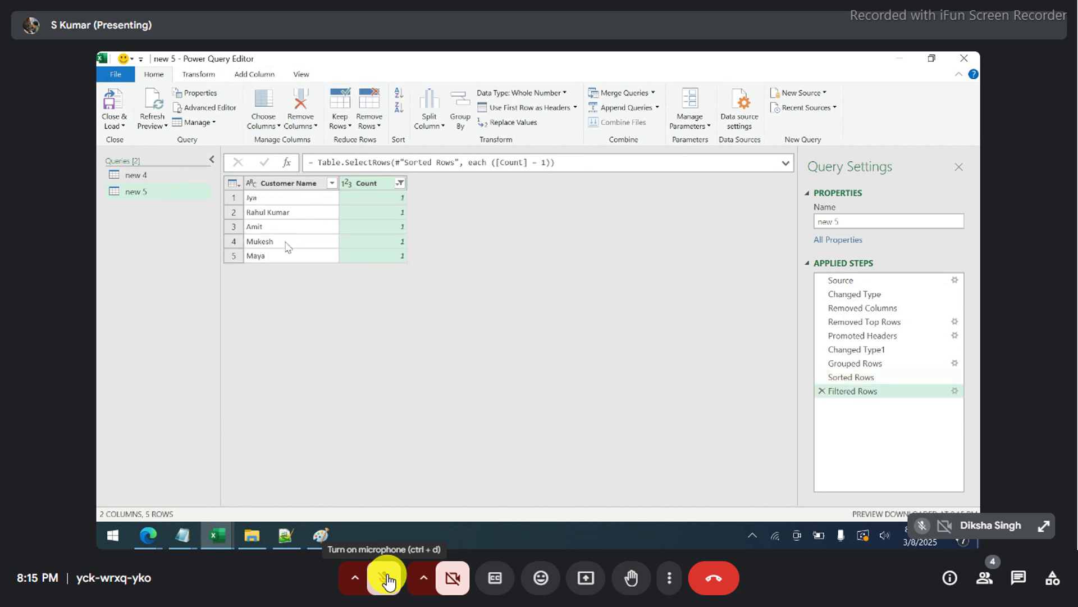
right_click(366, 185)
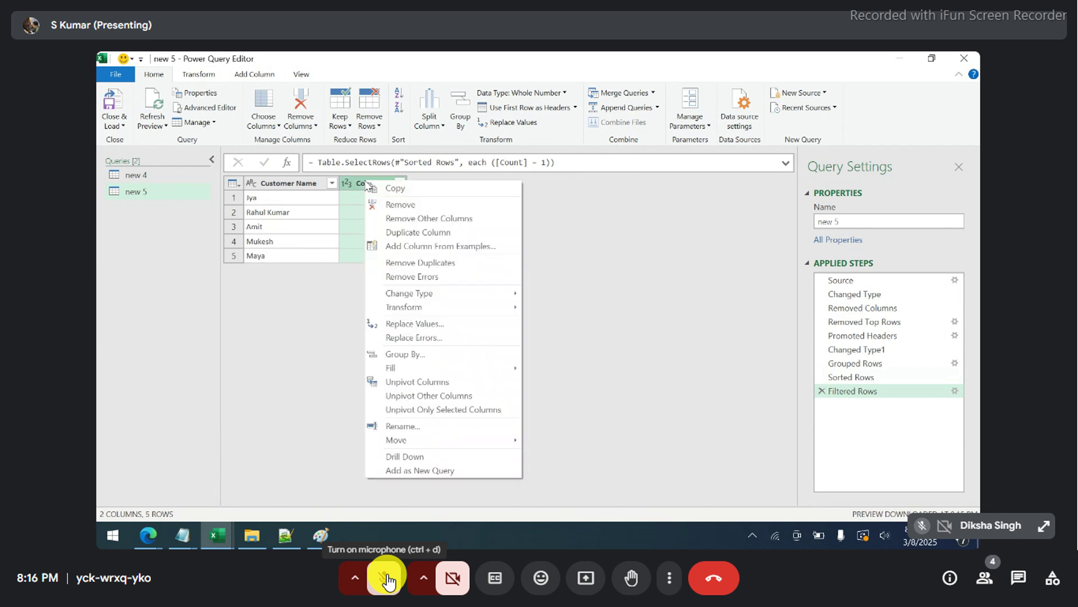
click(392, 206)
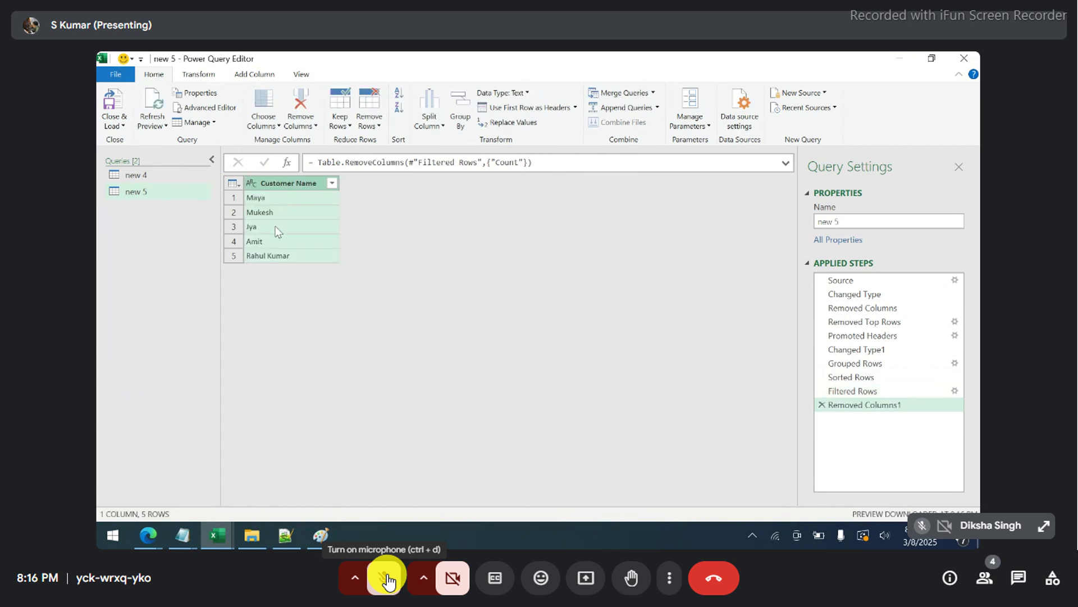
- Load the query as a table on a new 'new 5' sheet and select the lower names
click(113, 108)
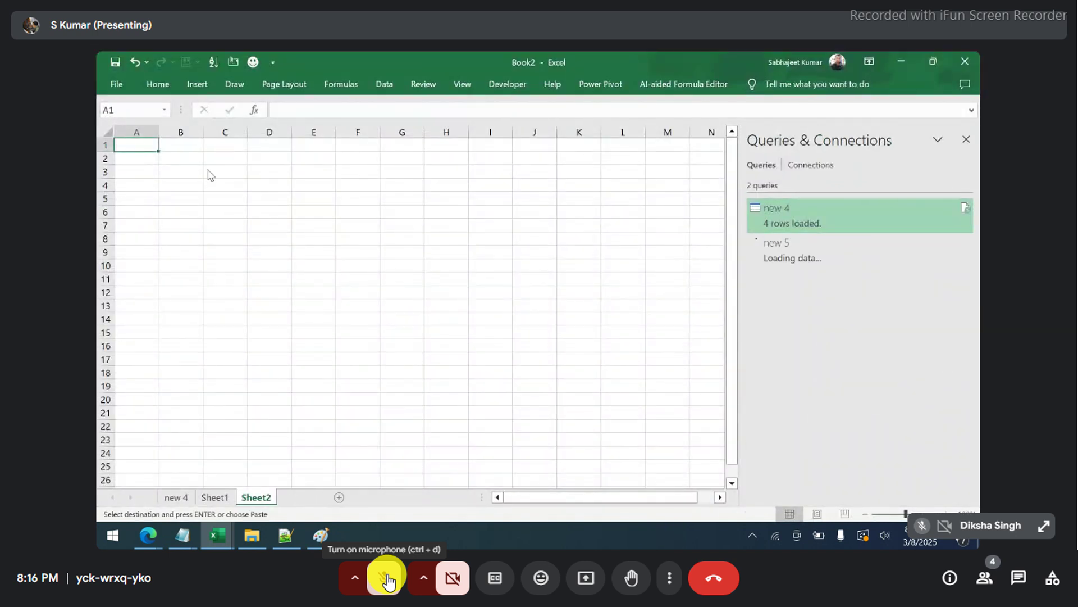
drag(153, 172, 162, 223)
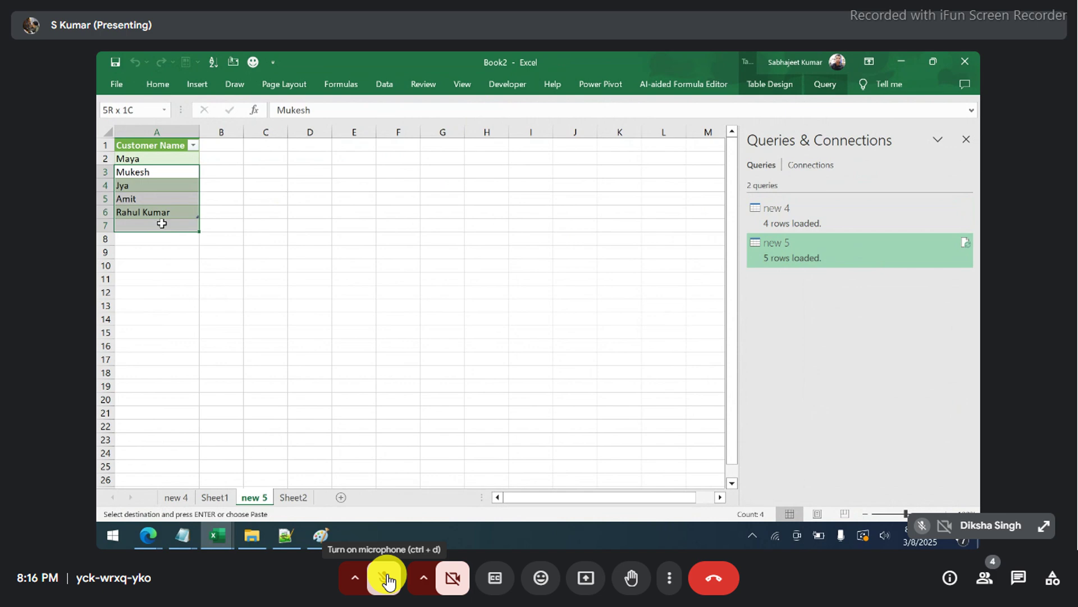
click(285, 536)
click(285, 536)
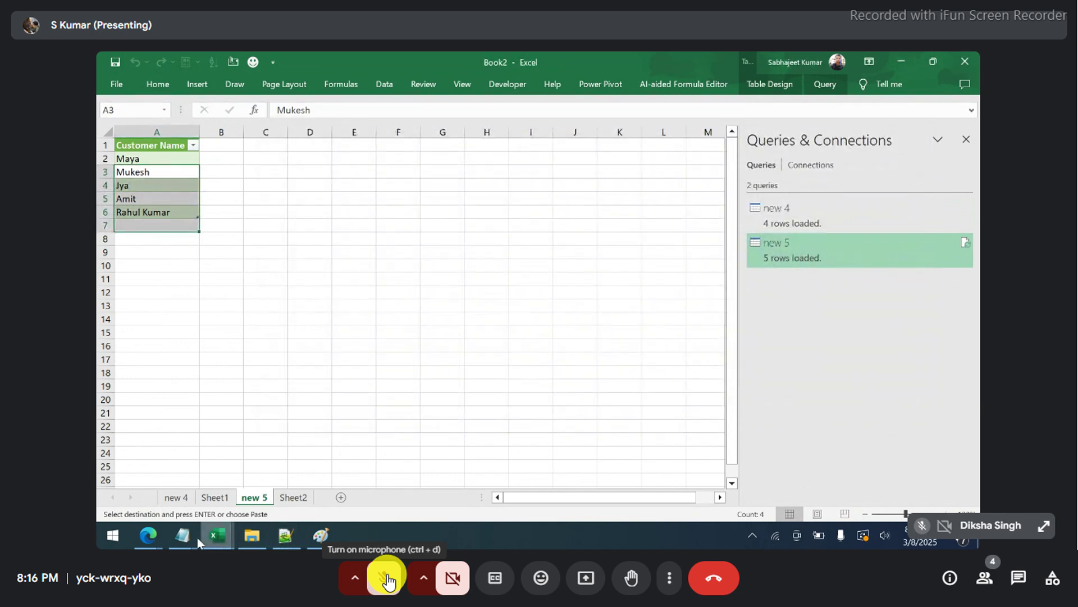
- Add lines jjj, mmm, kkk and hhj at the end of new 5.txt, save, and close Notepad
mouse_move(190, 537)
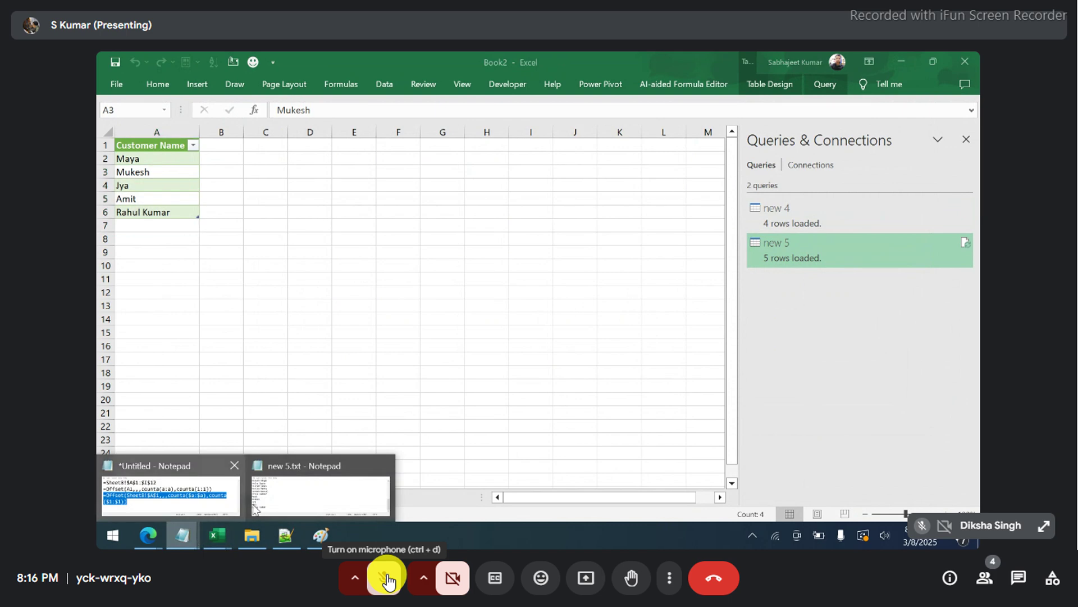
click(253, 510)
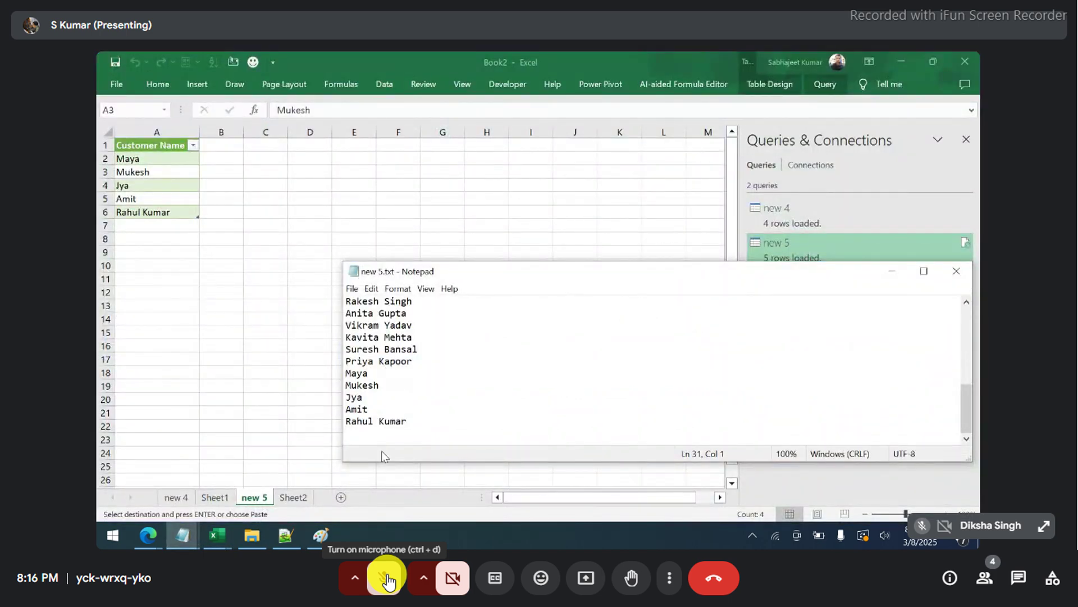
text(jjj)
key(Return)
text(mmm)
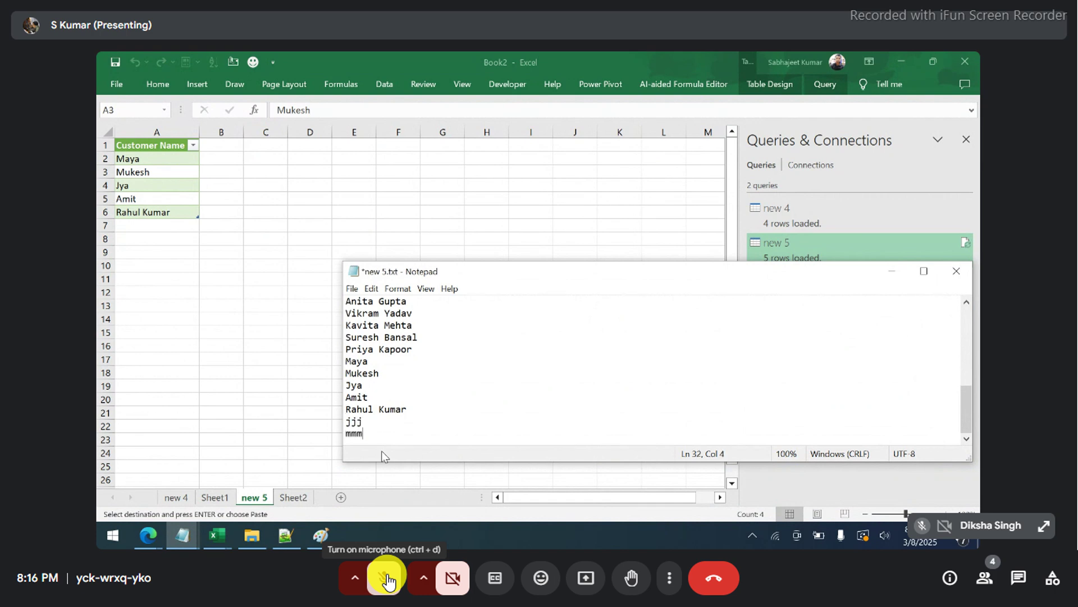
key(Return)
text(kkk)
key(Return)
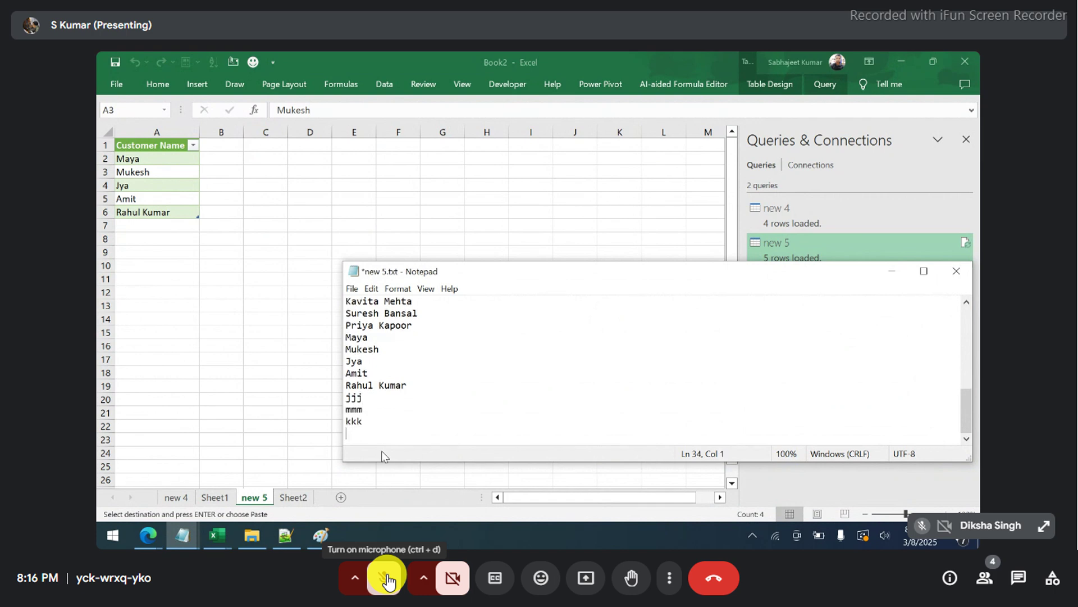
key(ctrl+s)
text(hhj)
key(ctrl+s)
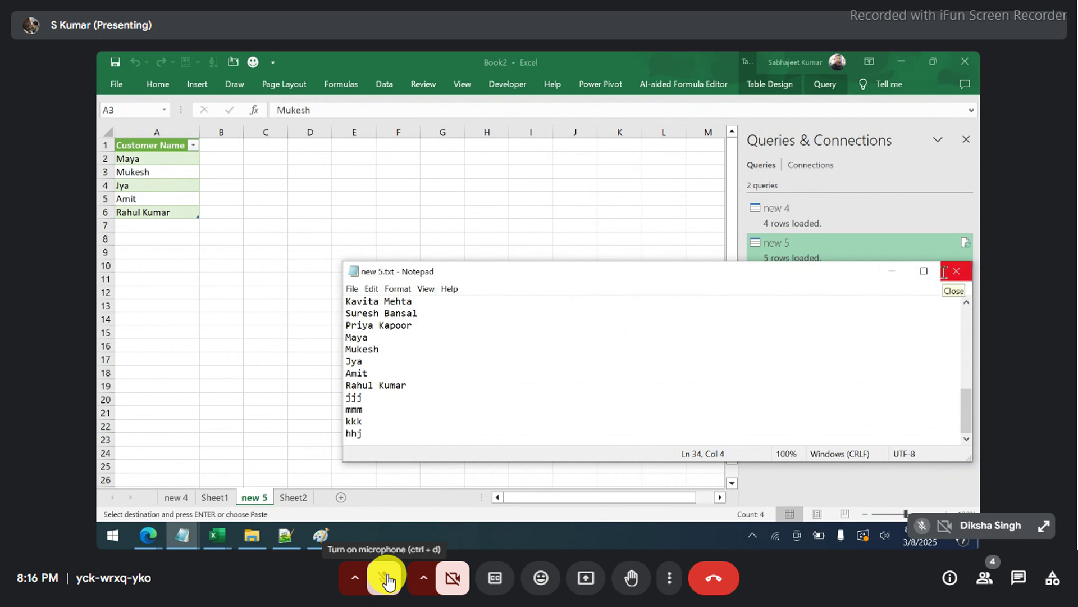
click(957, 271)
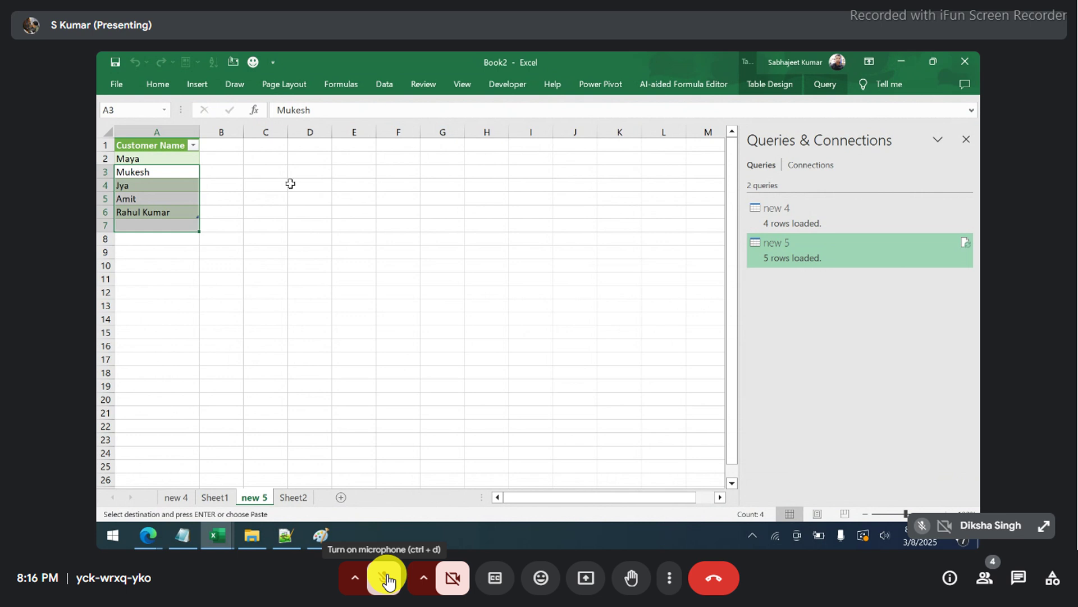
- Refresh the new 5 table so it lists nine names, including jjj, mmm, kkk and hhj
click(168, 196)
right_click(168, 194)
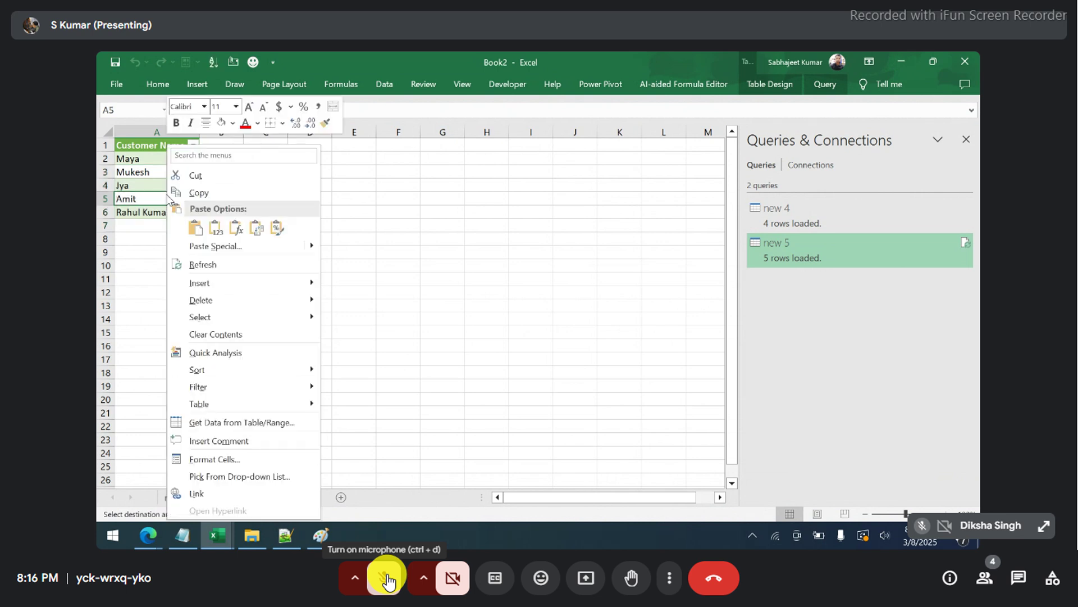
click(207, 265)
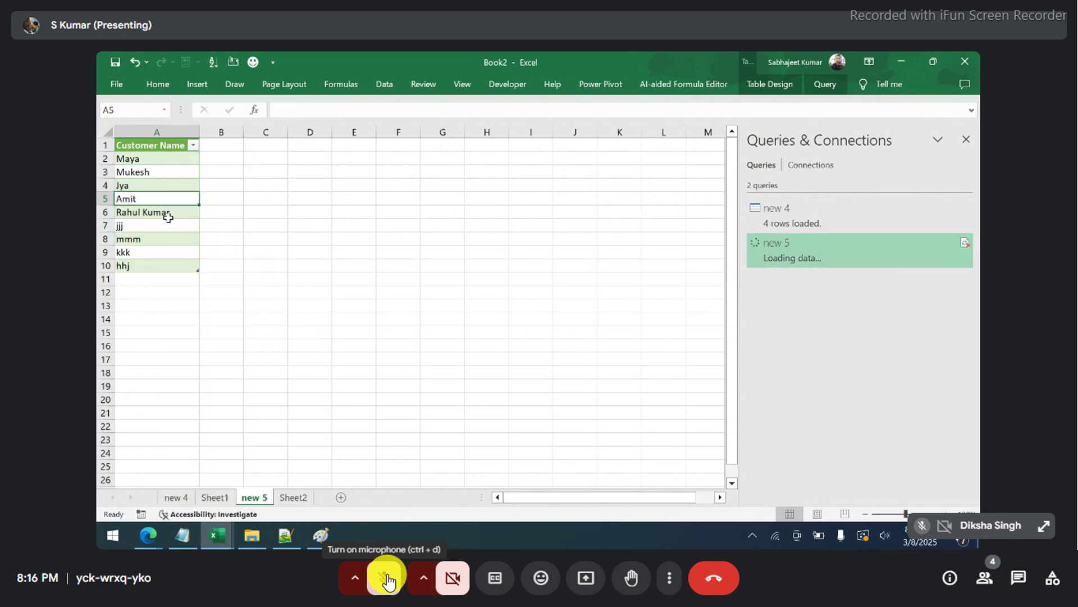
drag(144, 168, 148, 265)
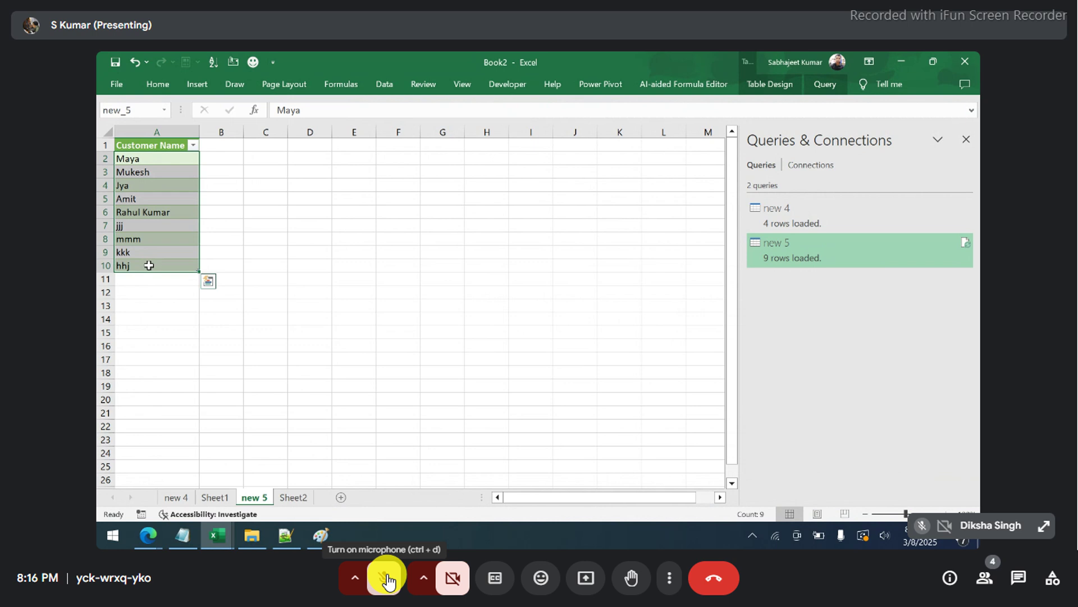
click(386, 578)
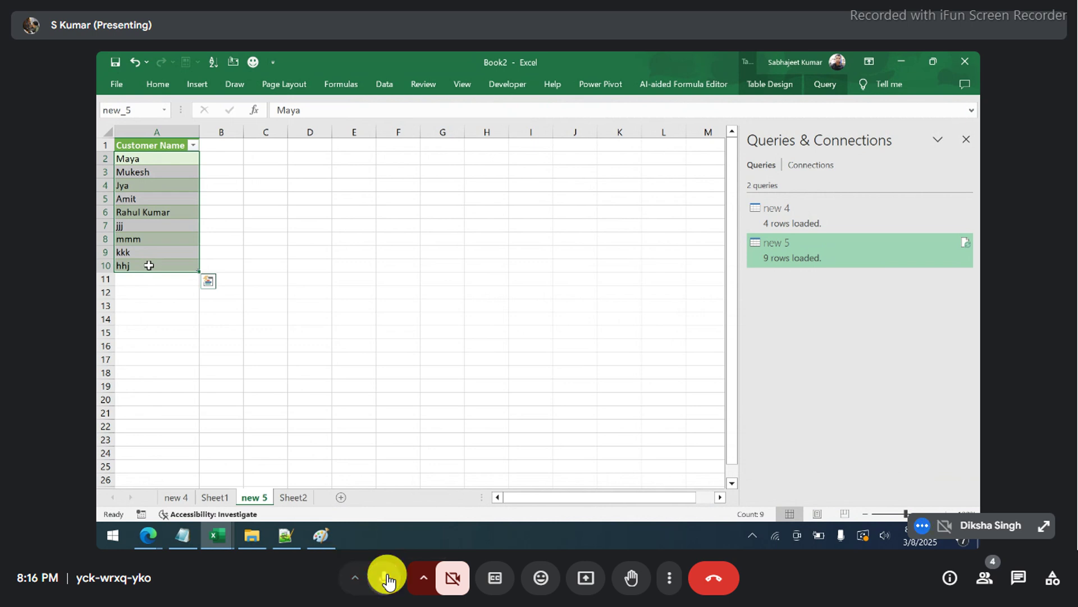
click(387, 579)
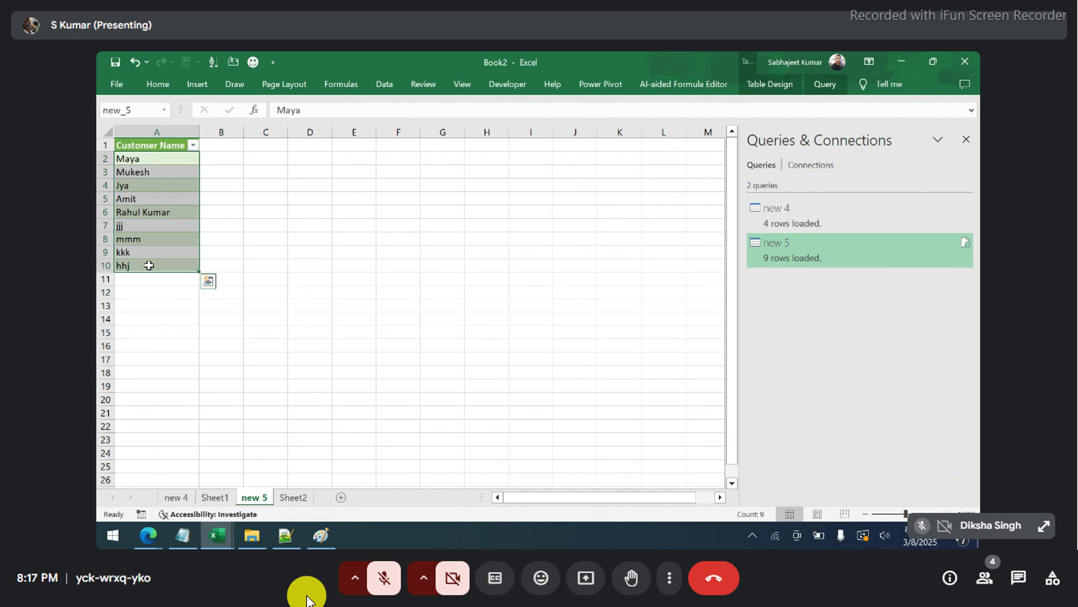
click(381, 584)
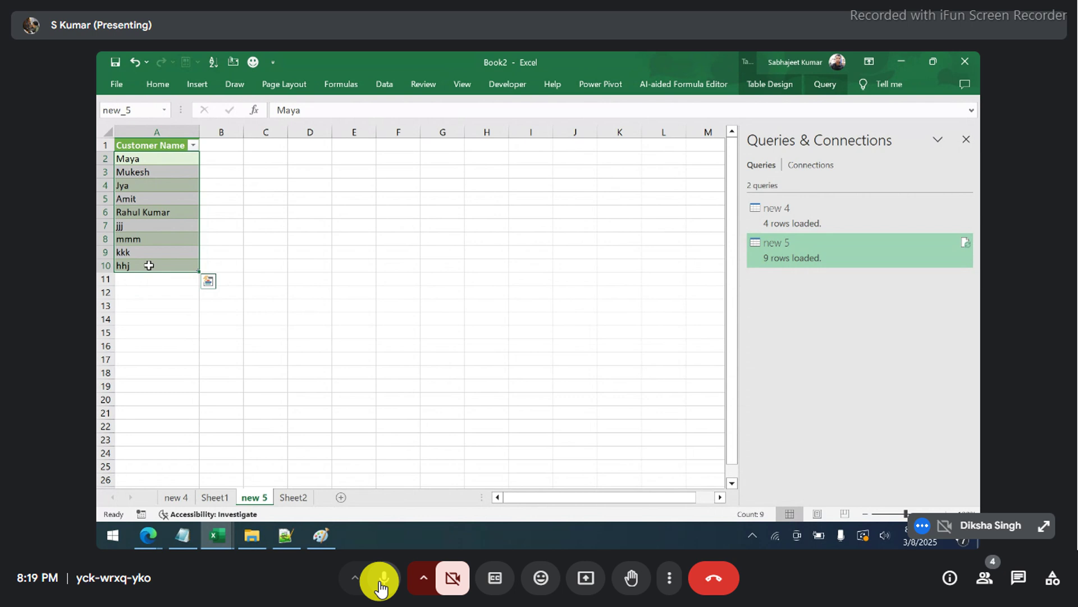
- Select the added names mmm, kkk, hhj, then all customer names in column A
drag(124, 236, 150, 268)
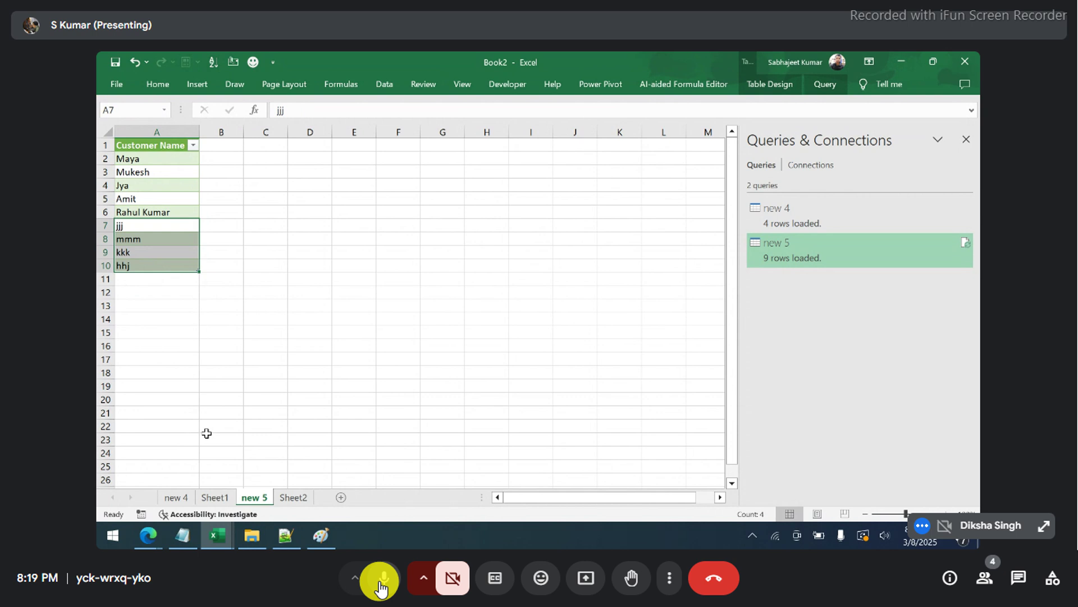
click(258, 537)
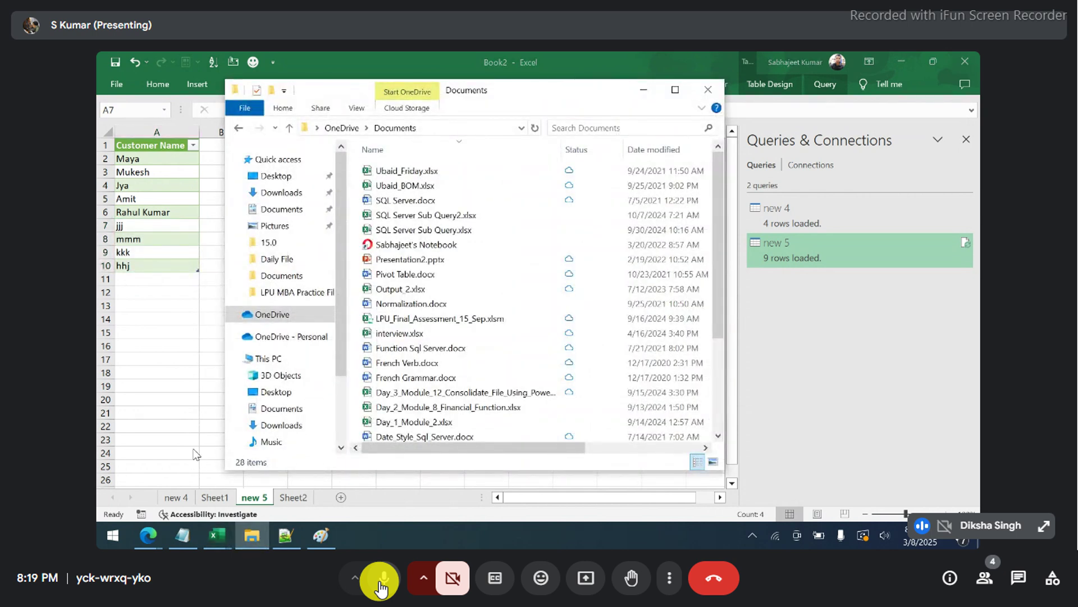
click(193, 449)
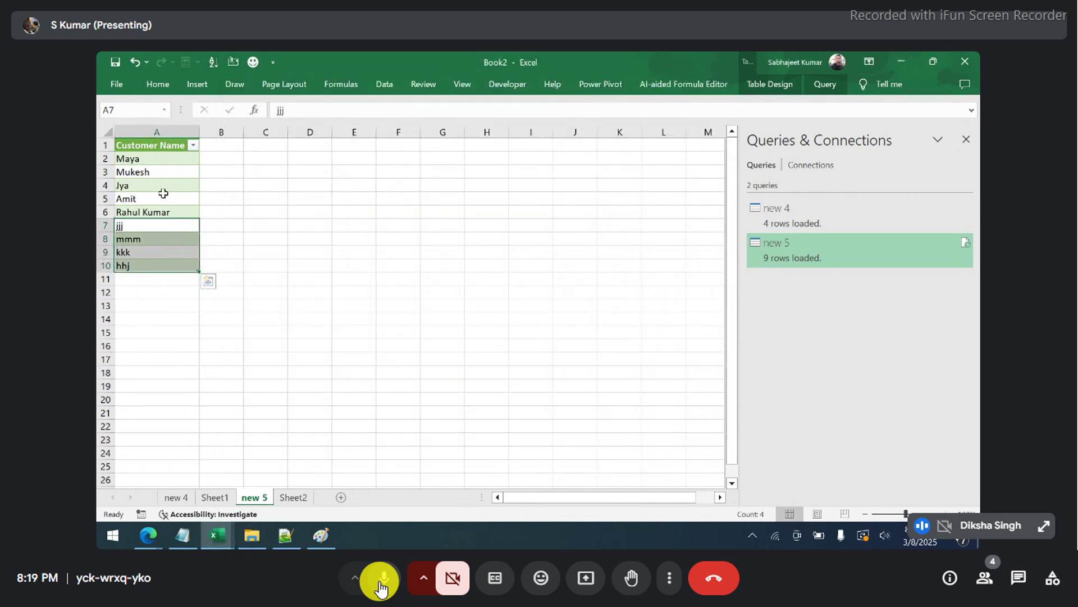
drag(166, 160, 173, 260)
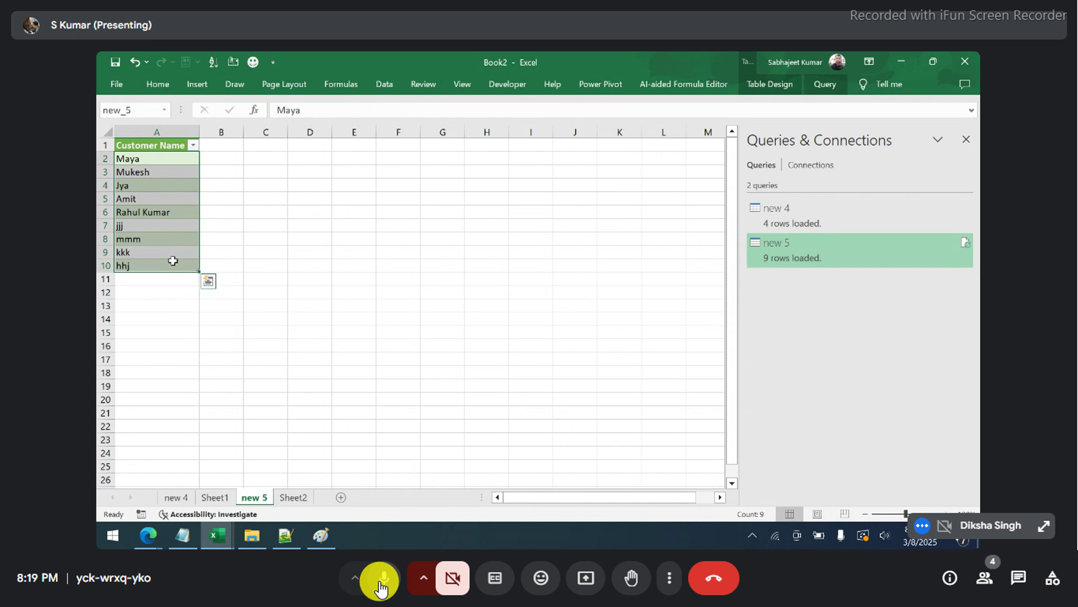
click(381, 587)
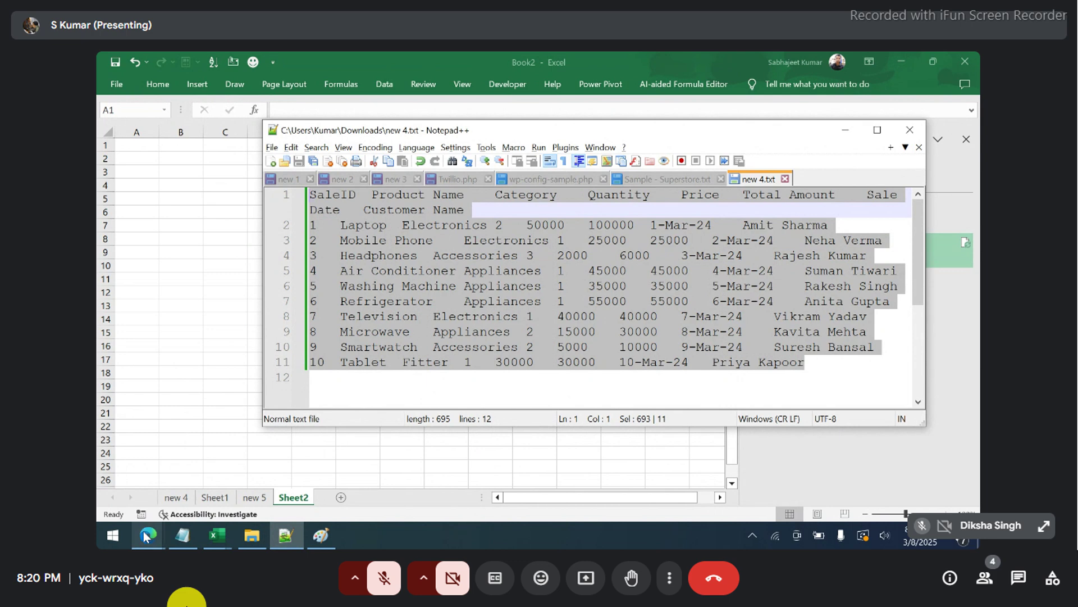
- Go to chatgpt.com in the browser
mouse_move(145, 537)
click(161, 465)
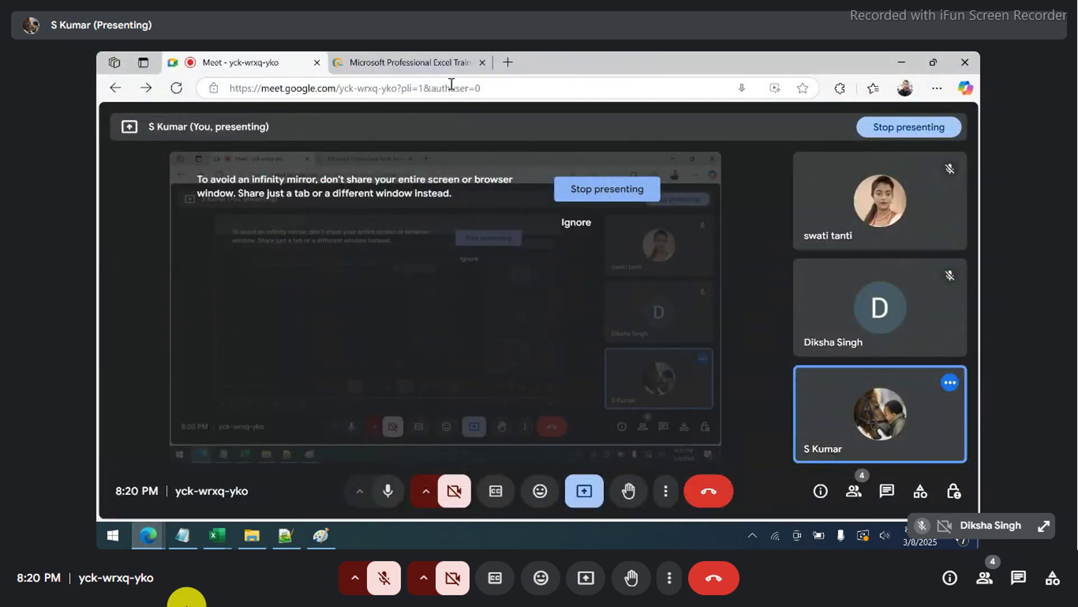
click(410, 62)
click(429, 90)
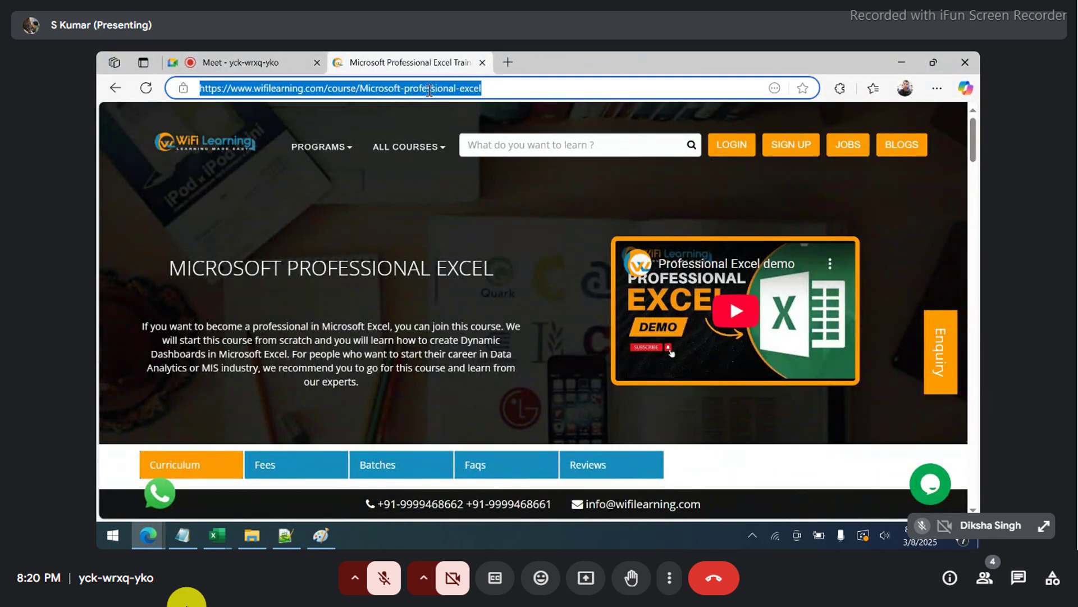
text(chatgpt.com)
key(Return)
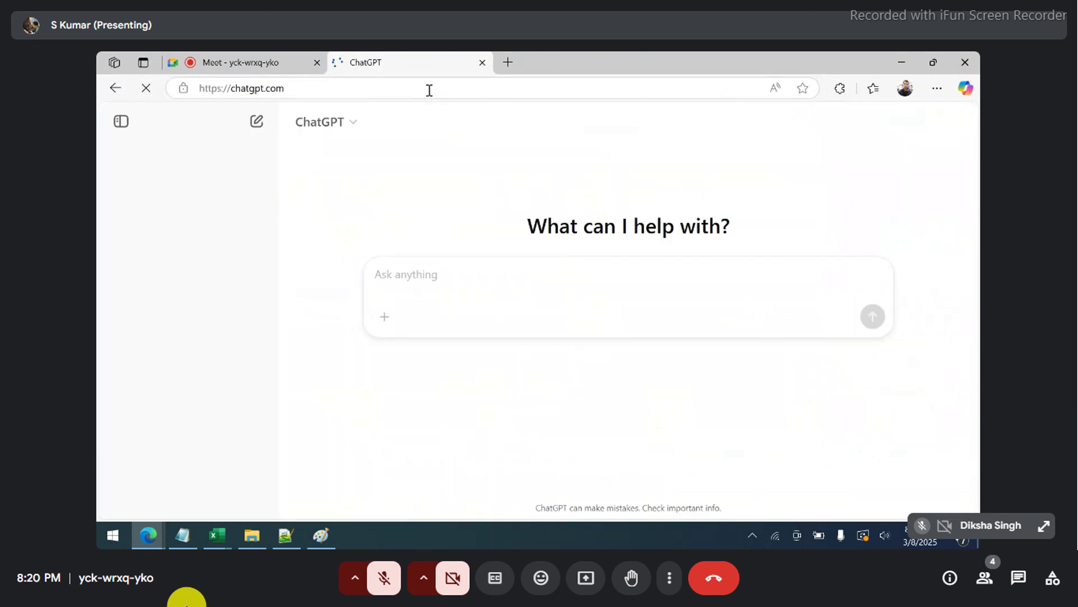
- Ask ChatGPT to 'give me an excel sales table having 10 records'
text(crea)
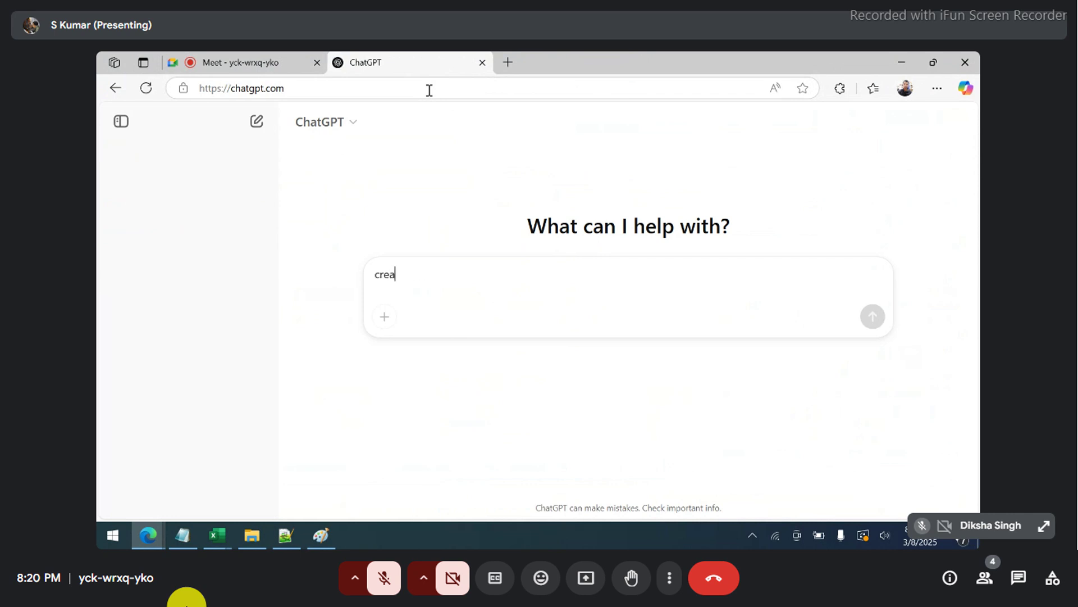
text(tgiv)
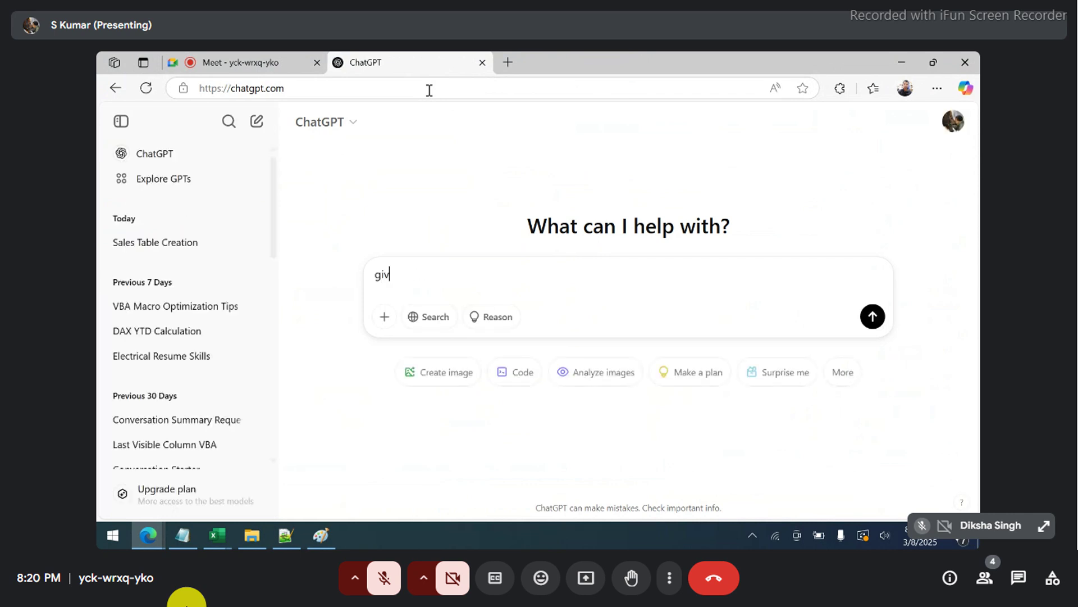
text(e me an excel sales tableha)
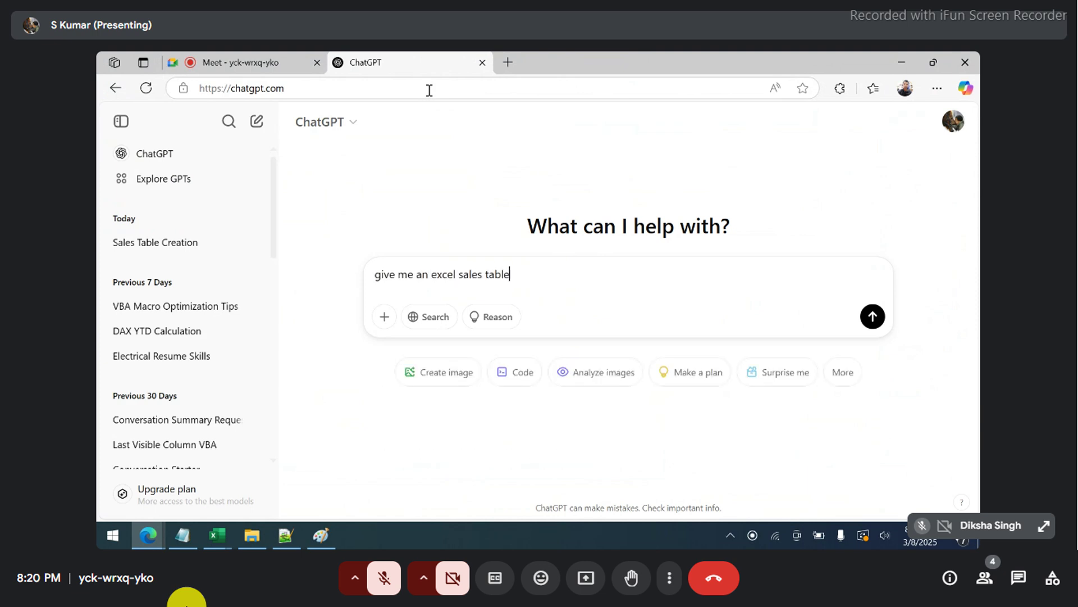
key(BackSpace)
text(having 10 records)
key(Return)
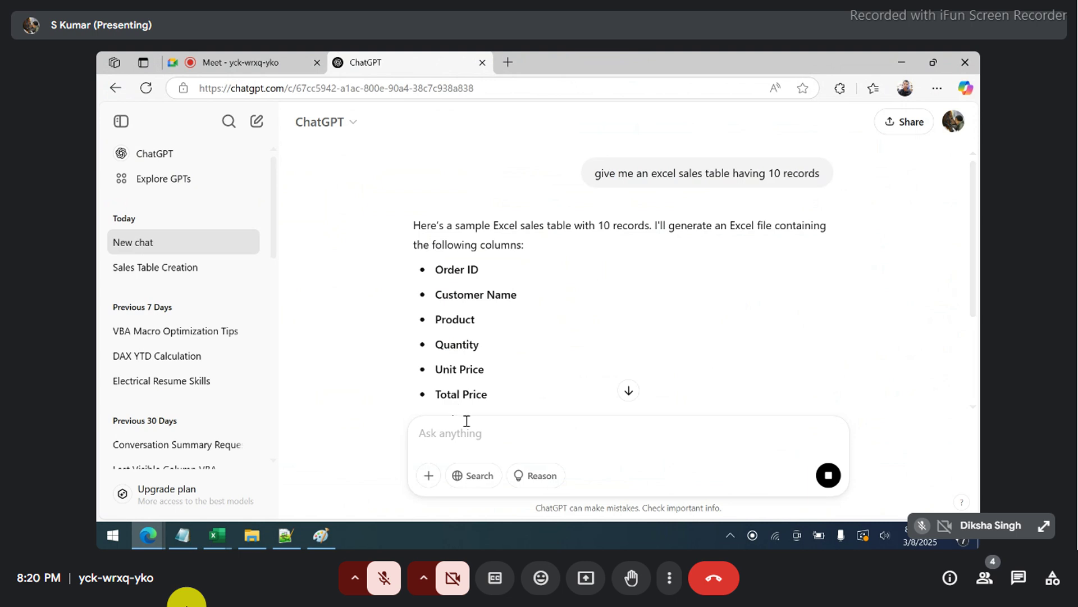
- Ask ChatGPT for the sales table in tabular format
text(I need sales table as tabuler fo)
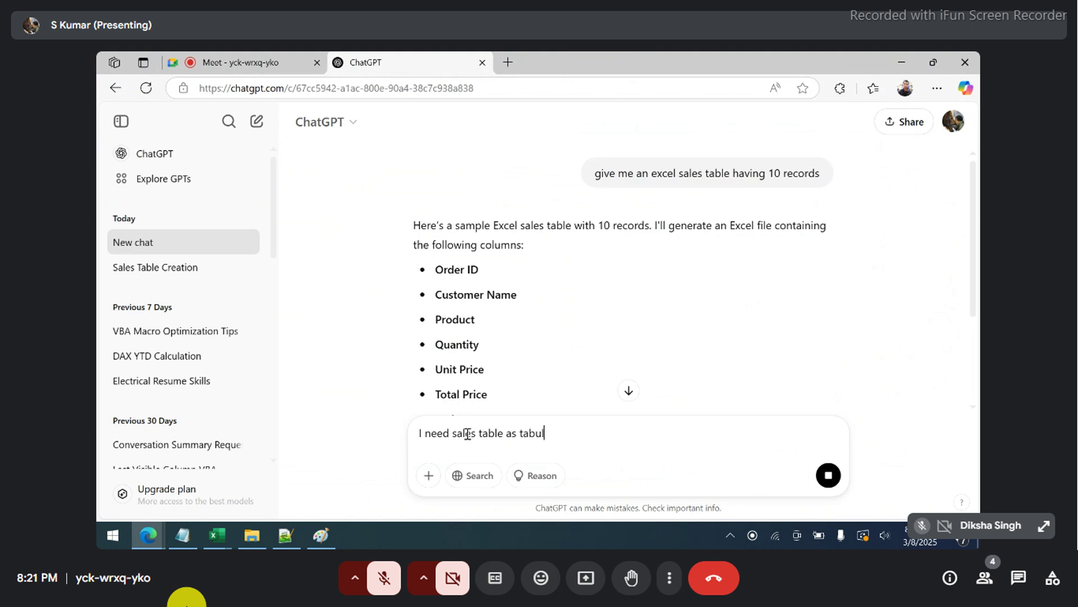
key(BackSpace)
key(BackSpace)
key(BackSpace)
key(BackSpace)
text(ar format)
scroll(506, 337, down, 3)
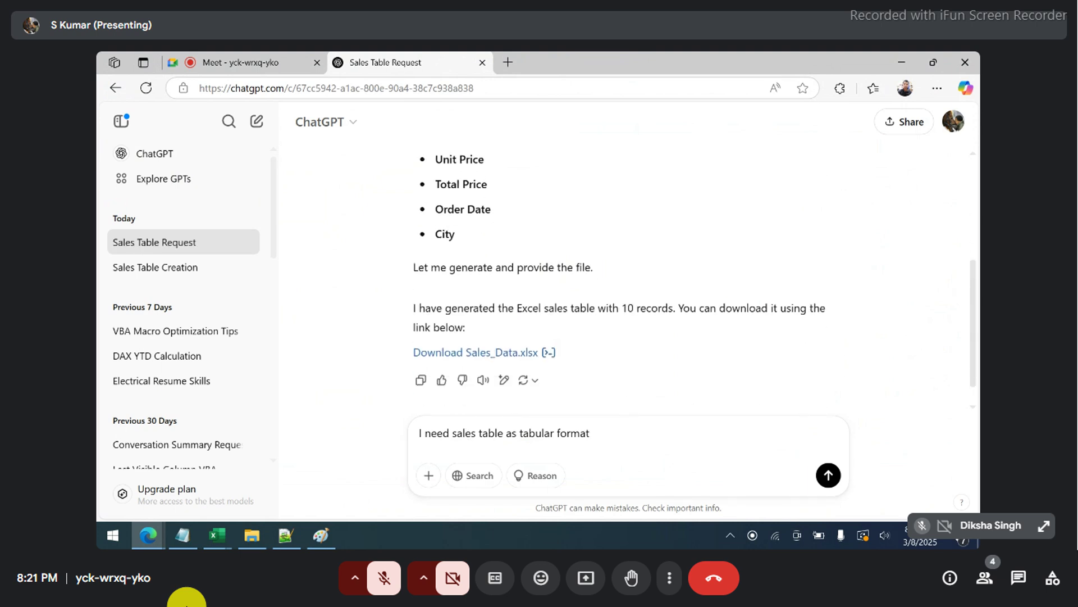
key(Return)
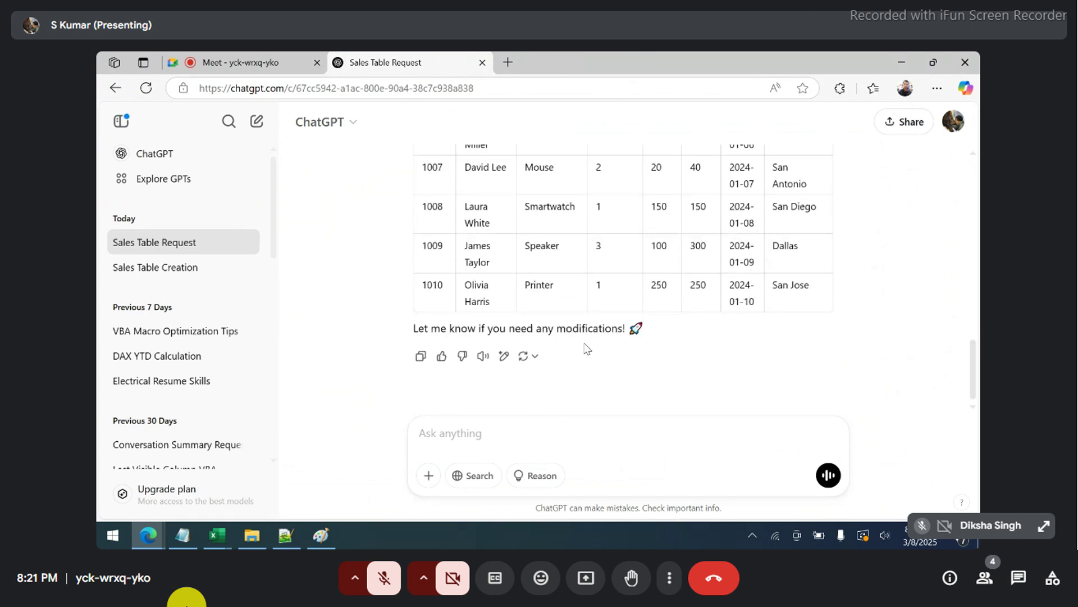
- Request the table for the India region and copy ChatGPT's 10-row reply
text(I need for Indian)
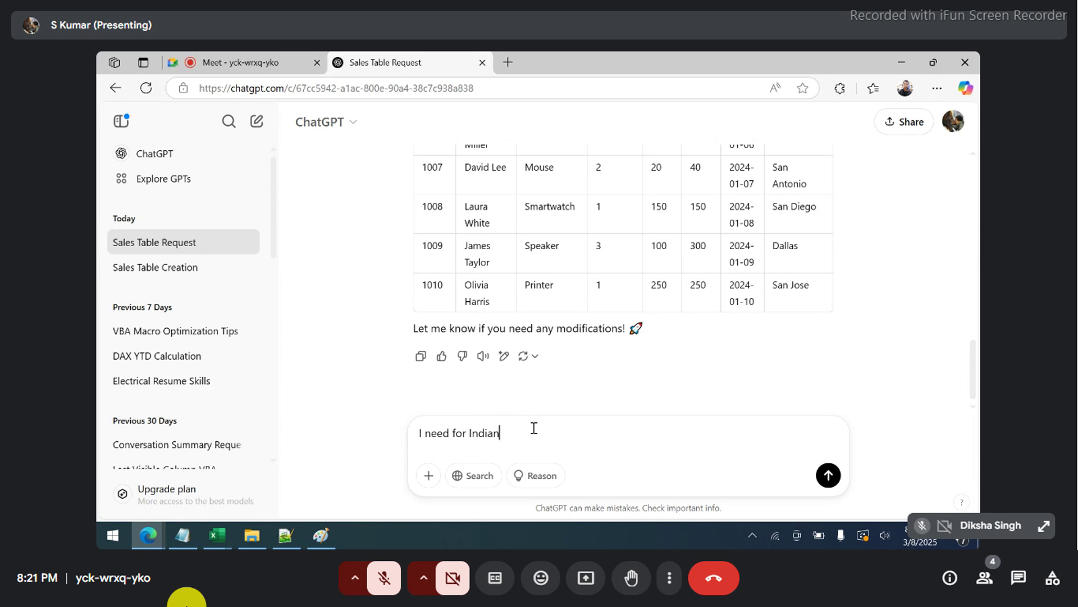
text( region)
key(Return)
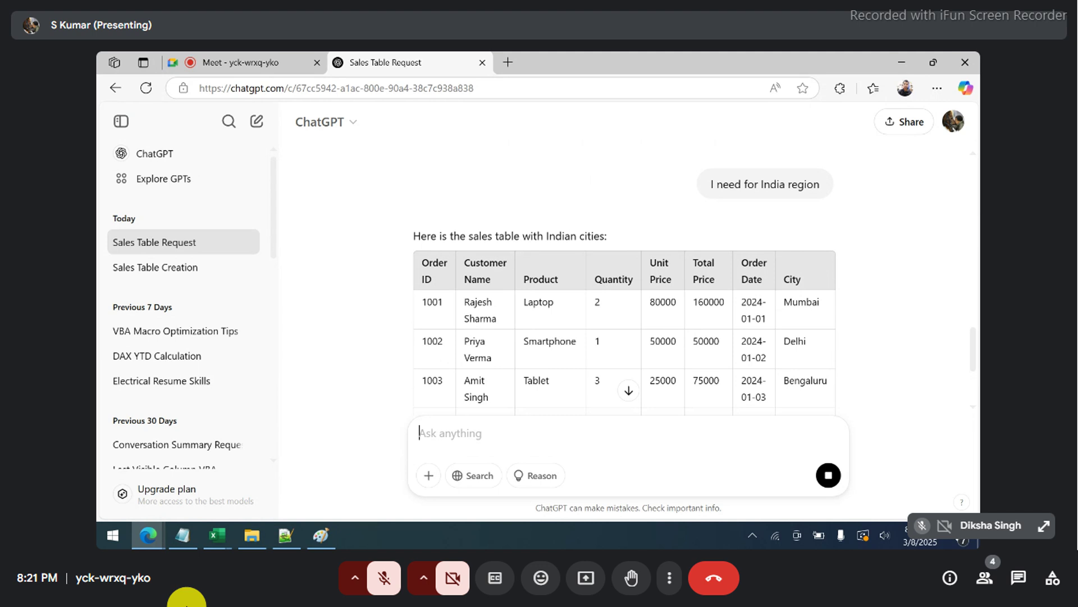
scroll(534, 427, down, 3)
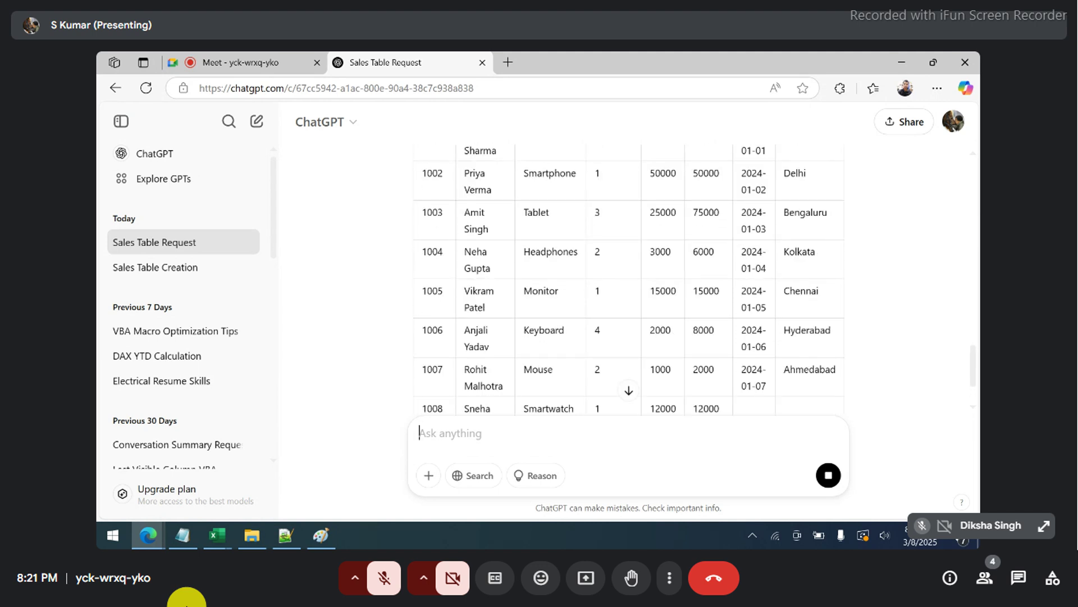
scroll(628, 281, down, 2)
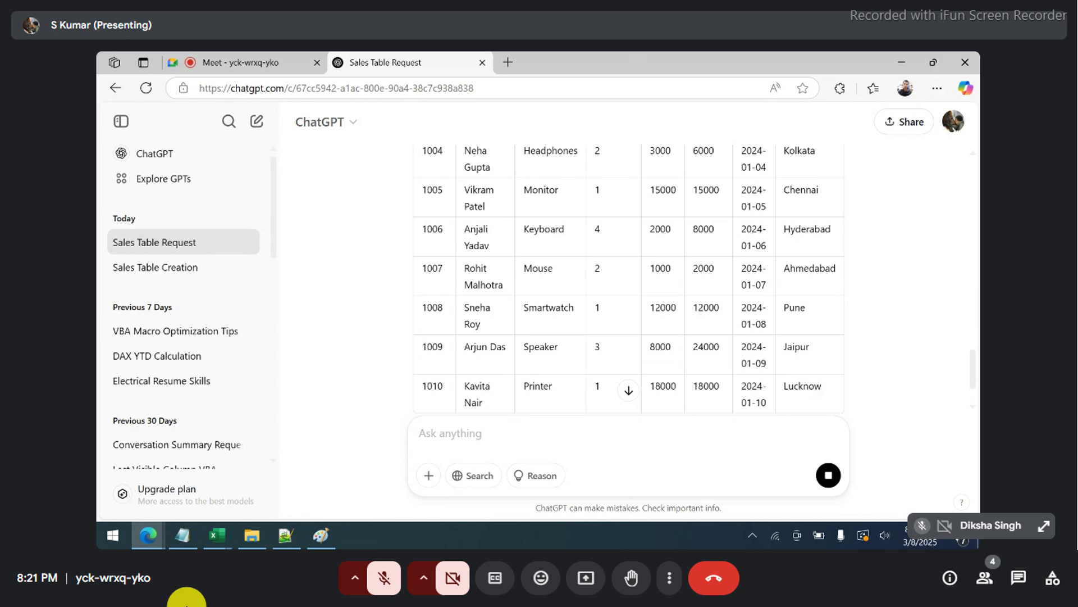
scroll(628, 281, down, 2)
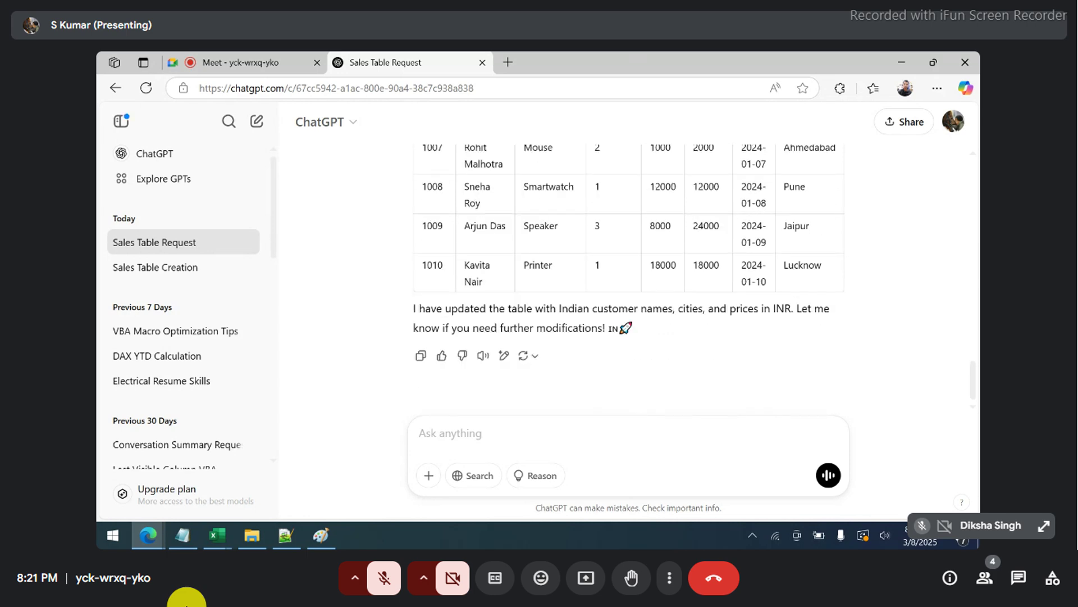
click(421, 355)
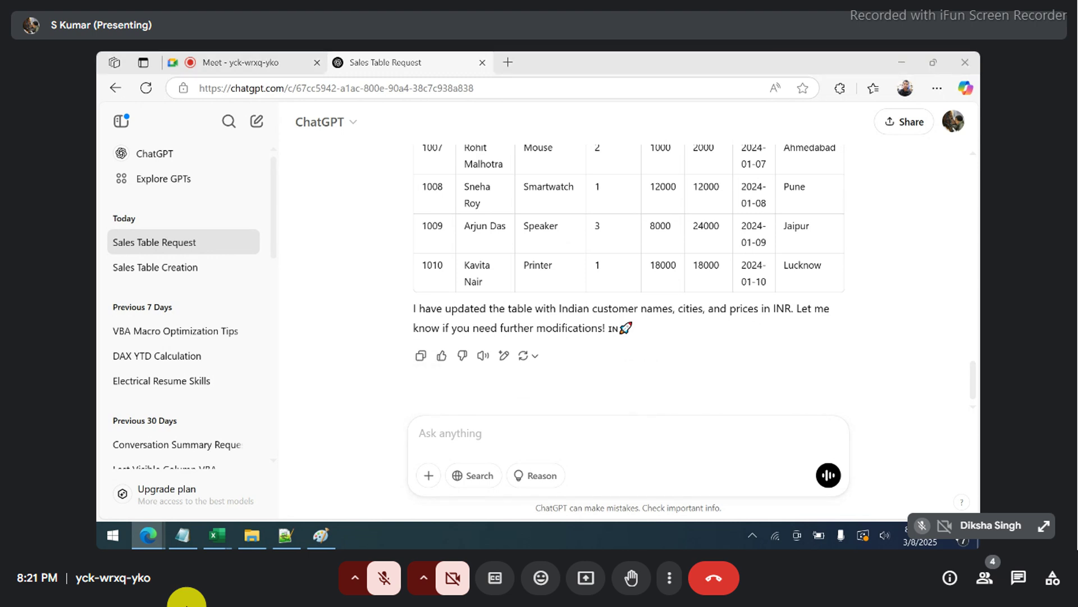
key(super+e)
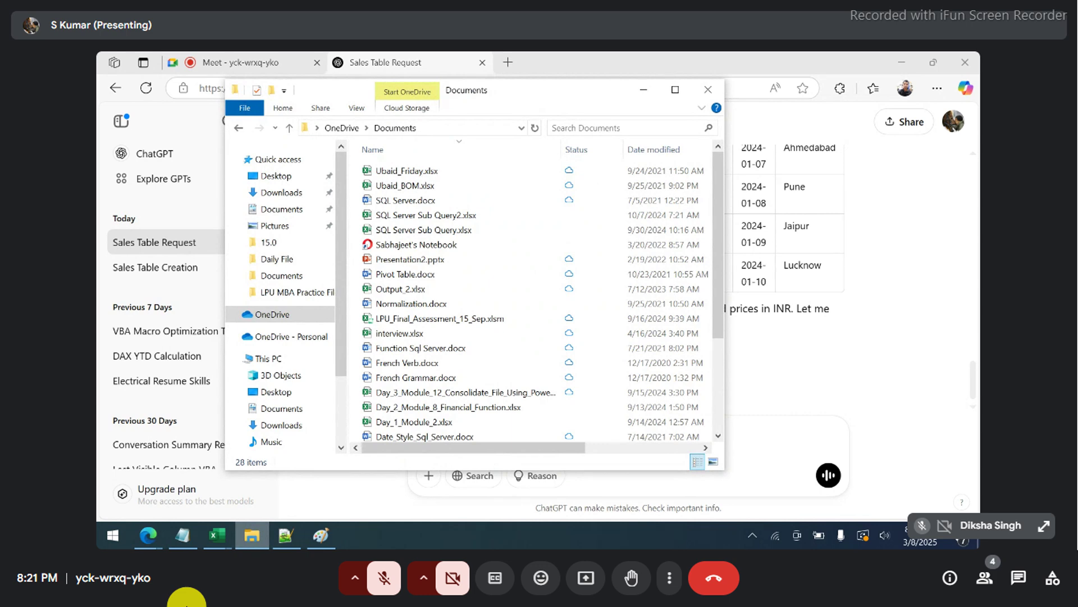
- Create a 'My test' folder in Downloads
click(281, 193)
key(ctrl+shift+n)
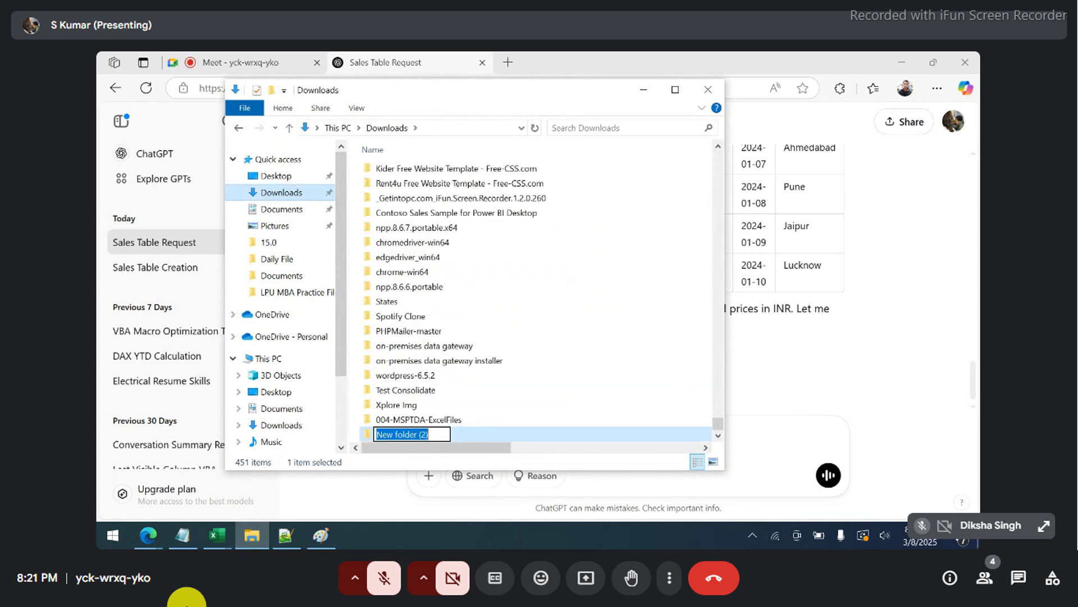
text(Test)
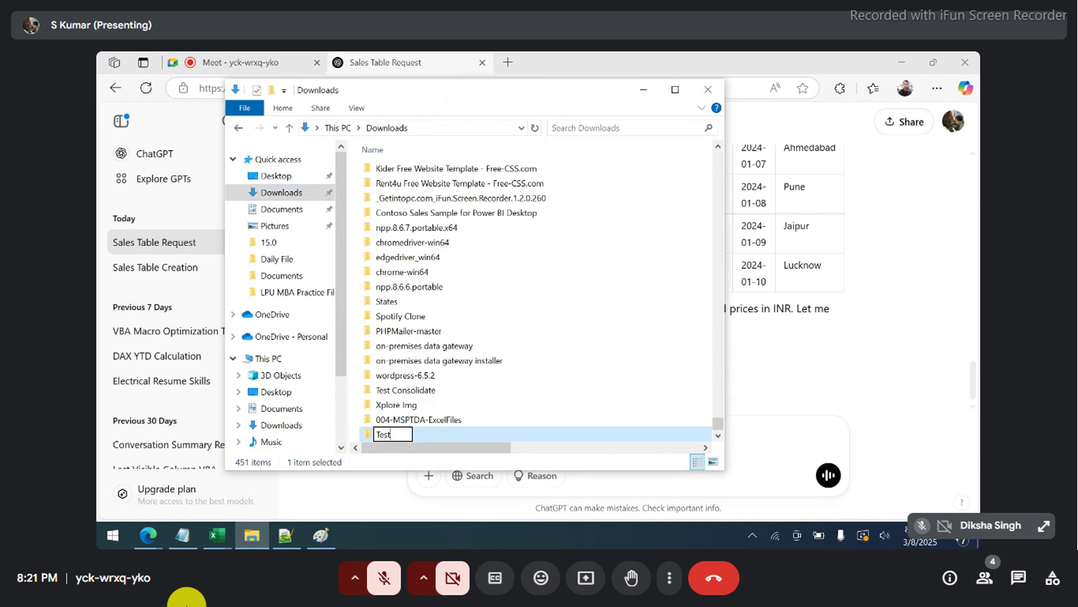
key(Return)
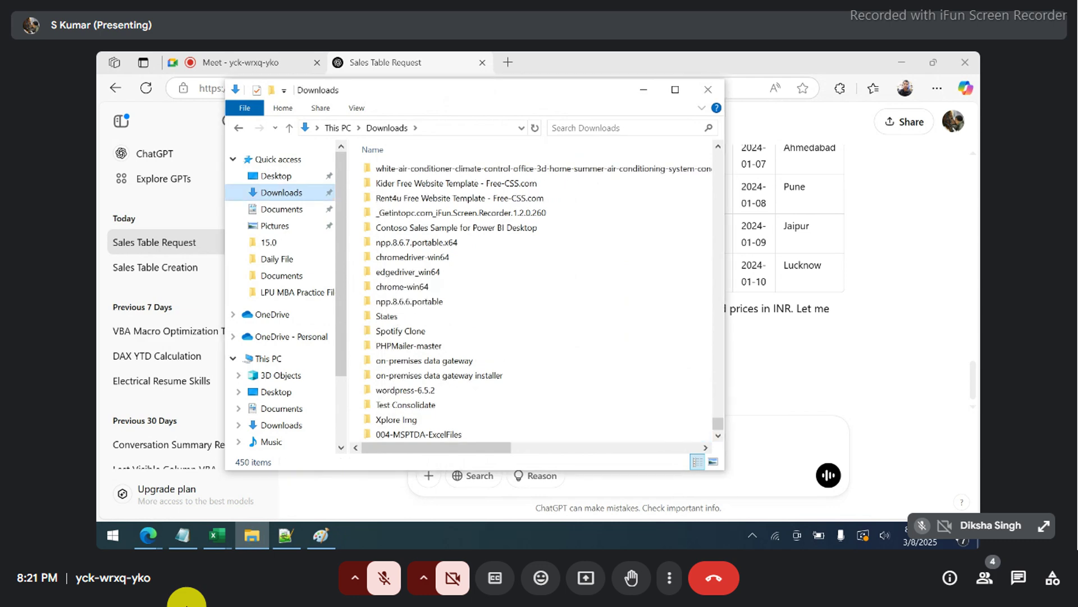
key(ctrl+shift+n)
text(My )
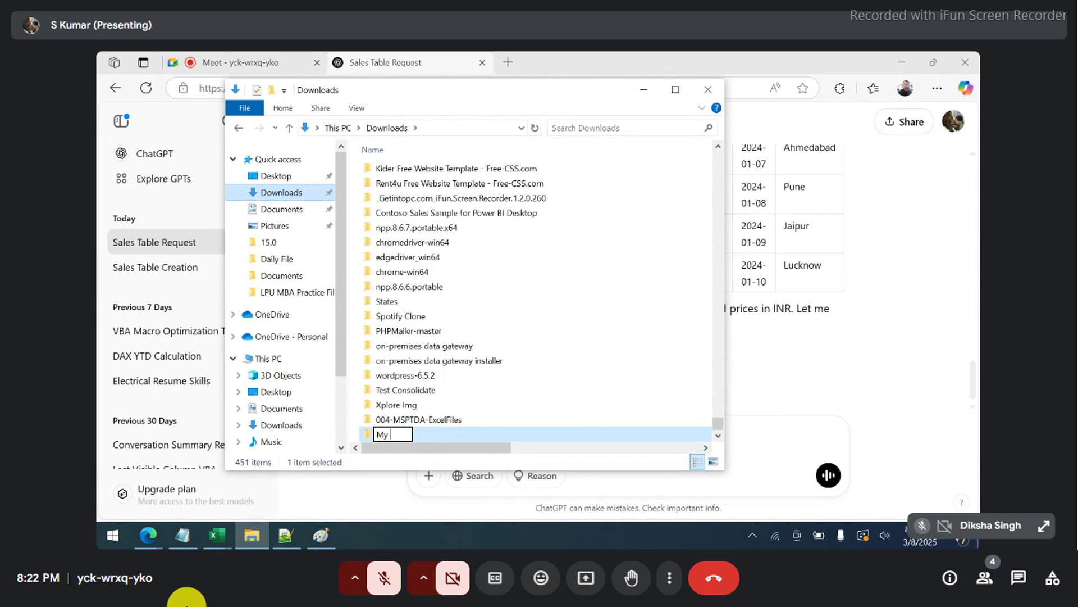
text(test)
key(Return)
key(Return)
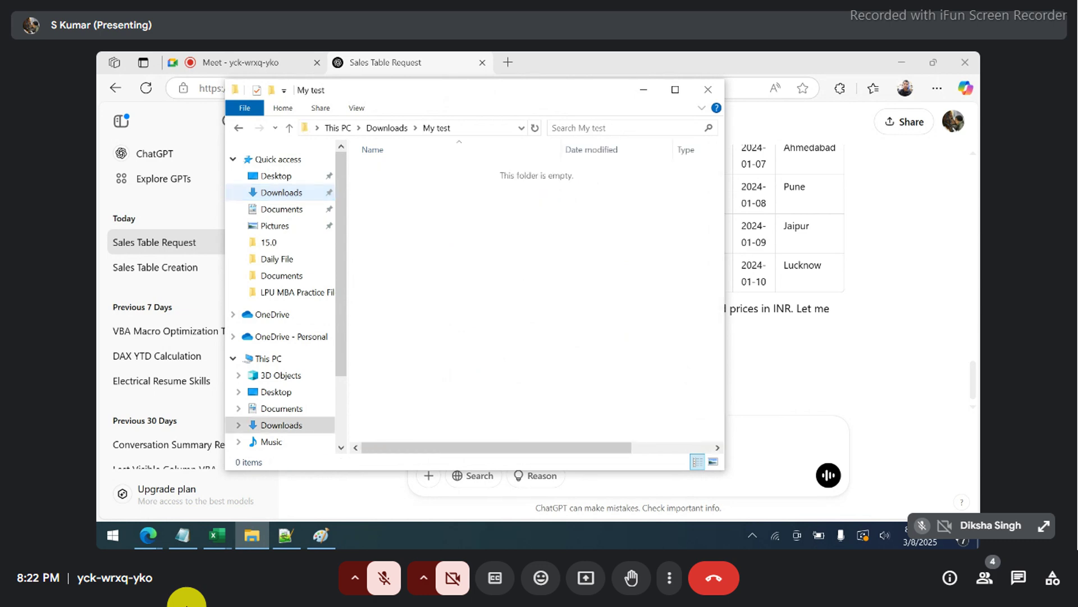
- Create t1.txt in My test, paste the sales table, then clear all its text
right_click(430, 188)
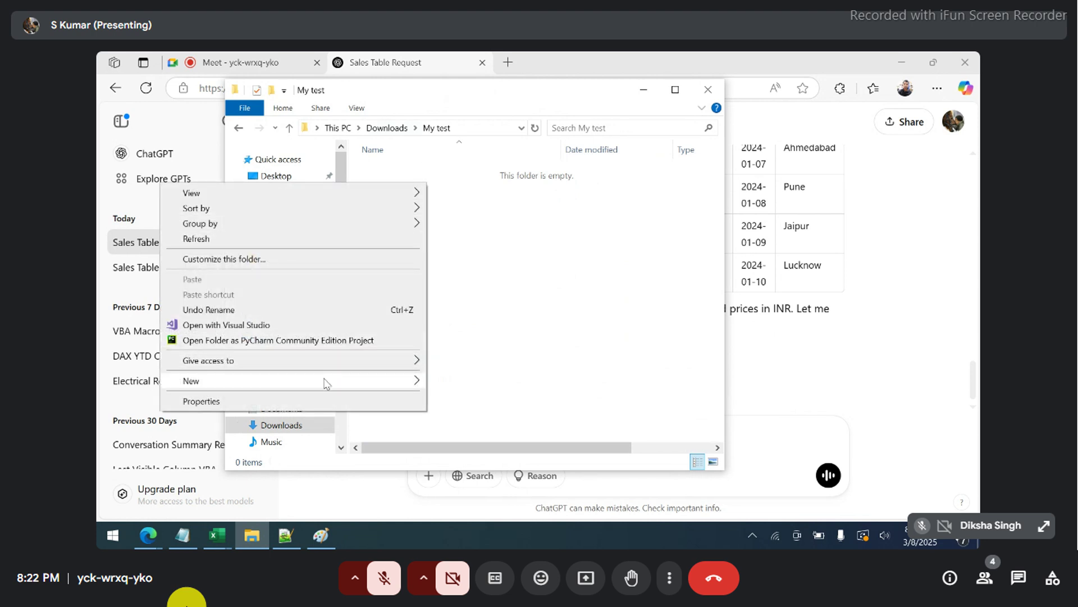
mouse_move(324, 383)
click(467, 348)
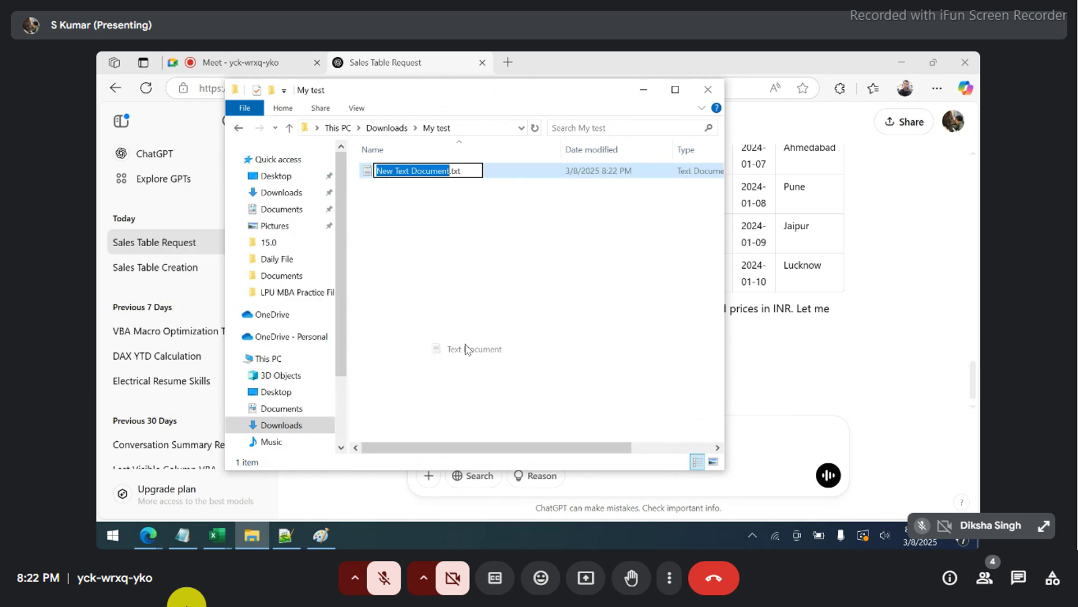
text(t1)
key(Return)
key(Return)
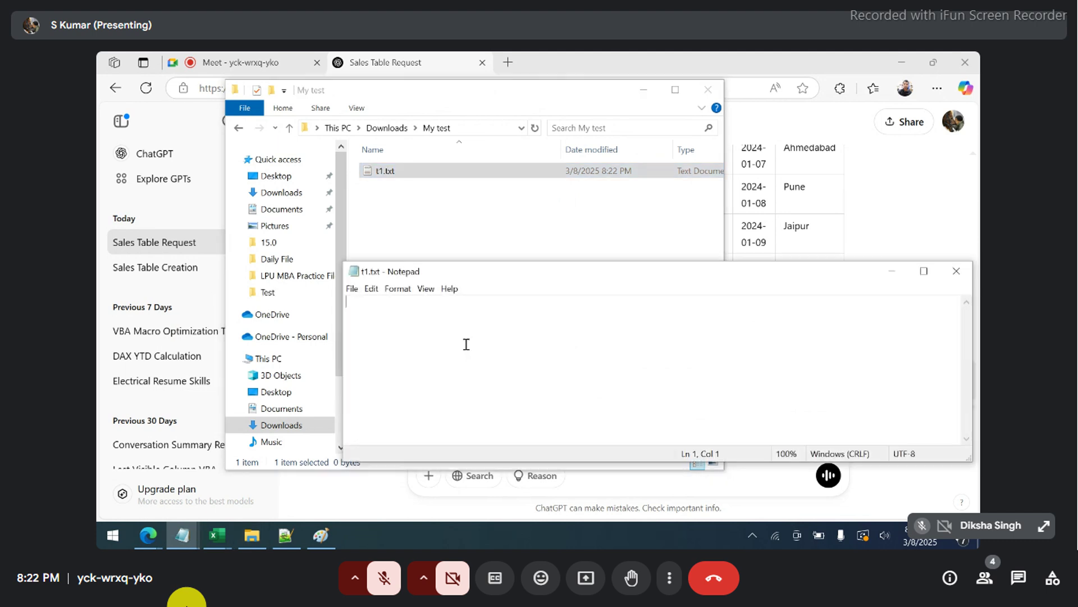
key(ctrl+v)
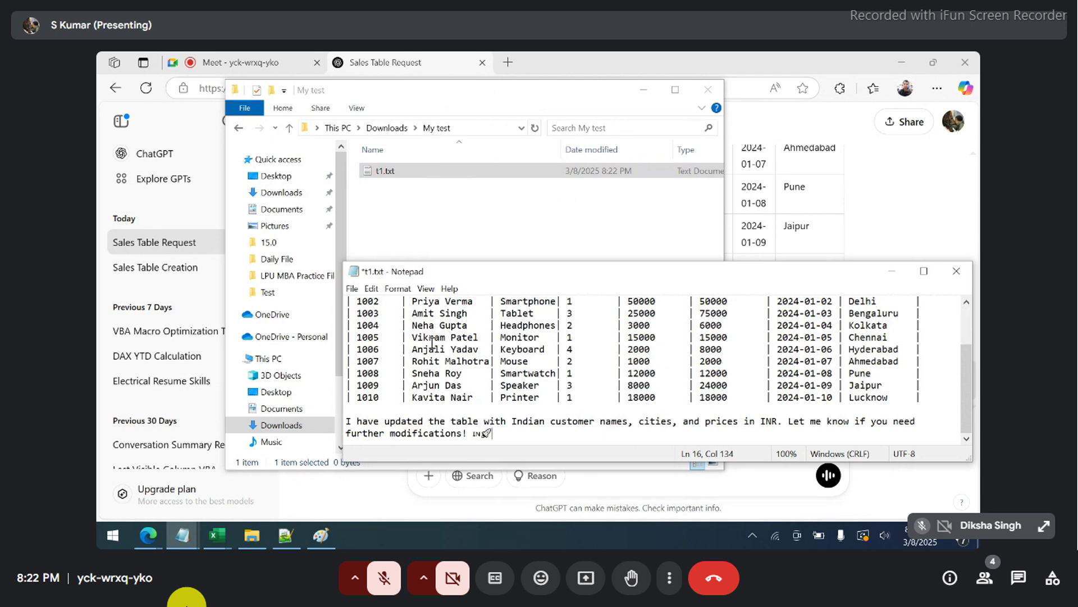
key(ctrl+a)
key(BackSpace)
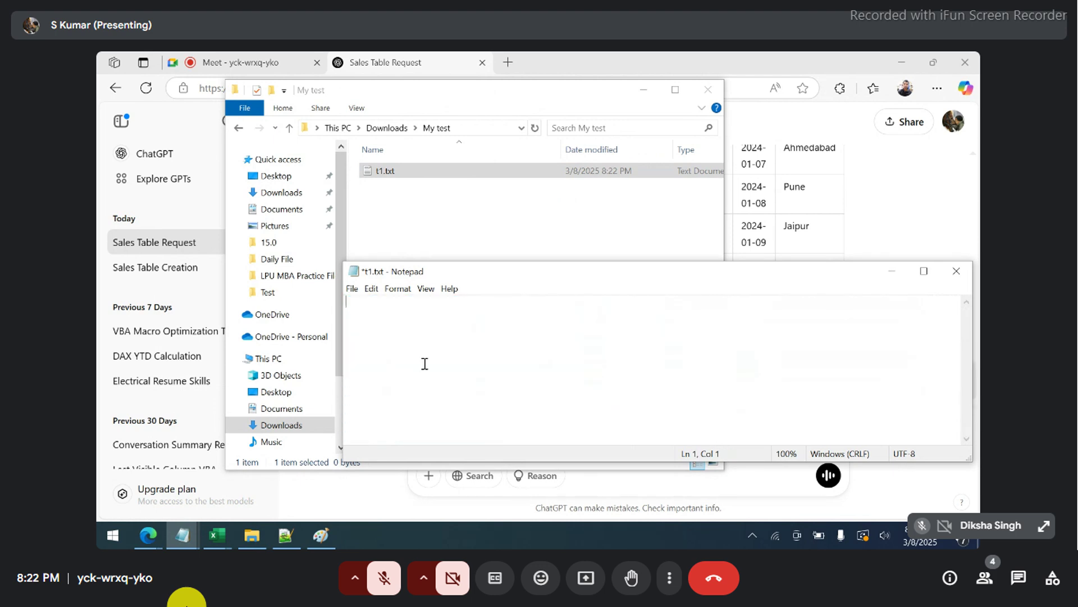
- Paste the sales table into Book2's Sheet2 at A1 and delete the intro rows above the header
click(217, 535)
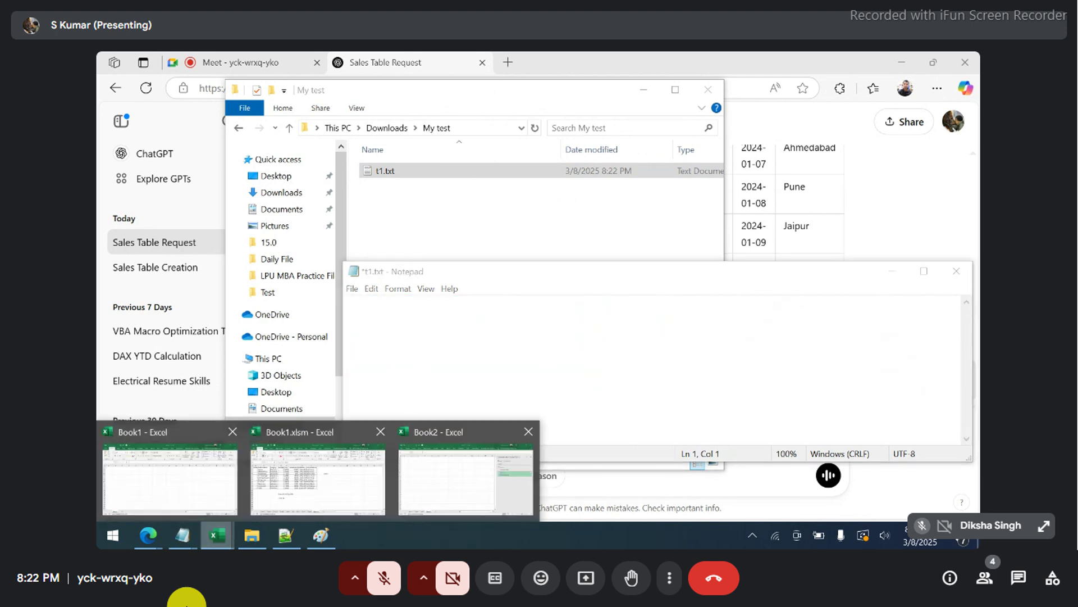
click(465, 478)
key(ctrl+v)
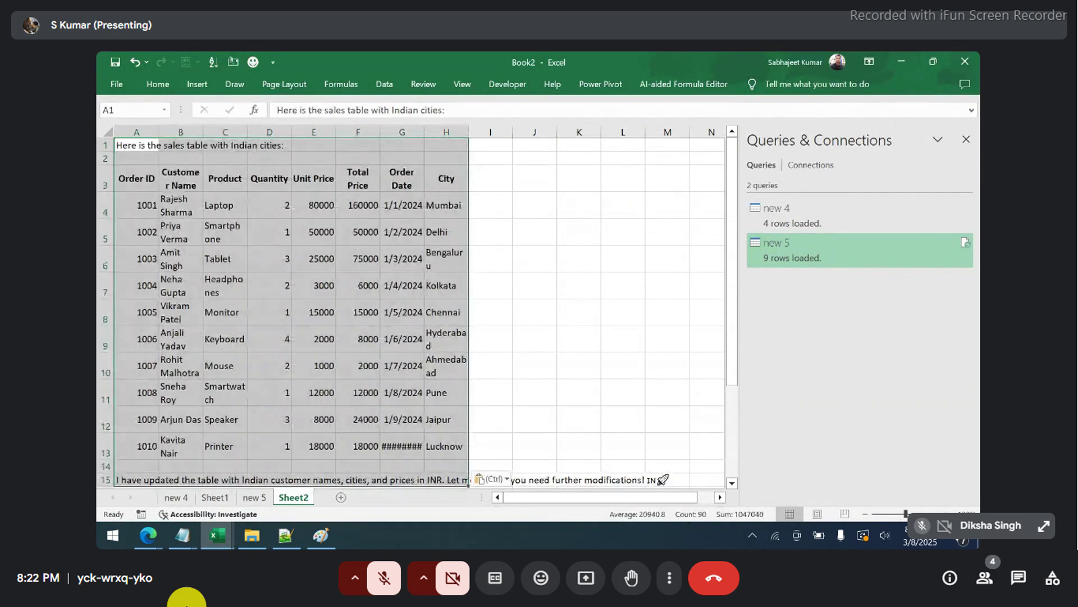
click(158, 146)
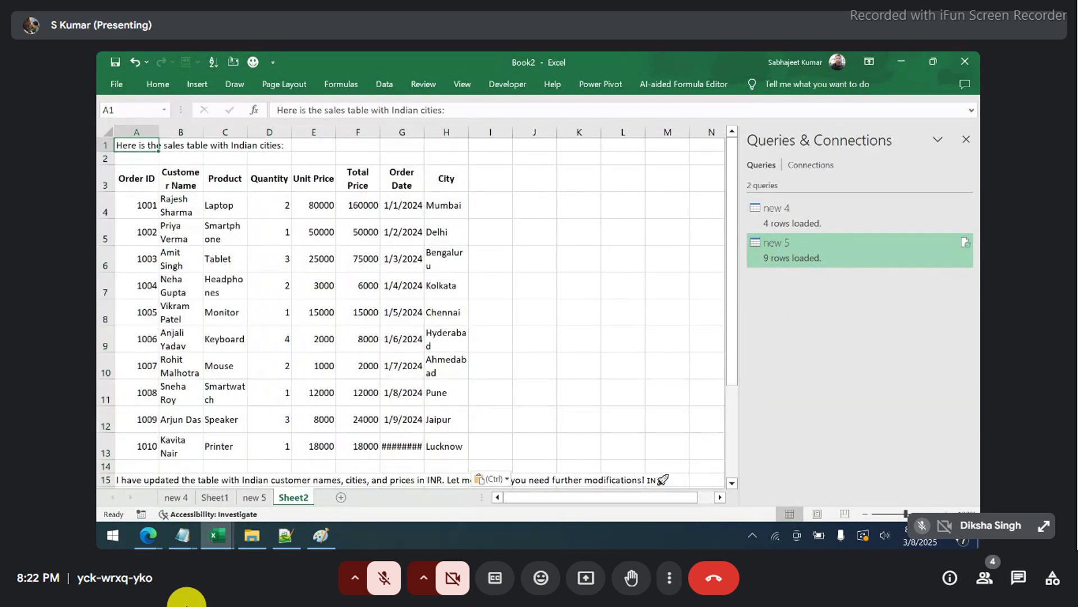
click(106, 145)
key(Delete)
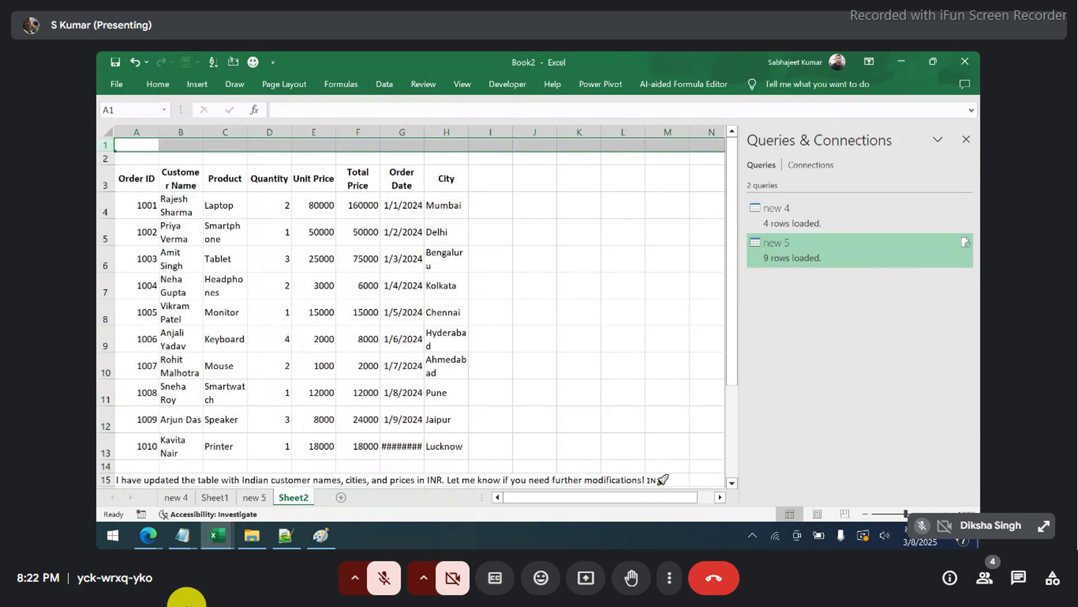
key(ctrl+minus)
key(ctrl+minus)
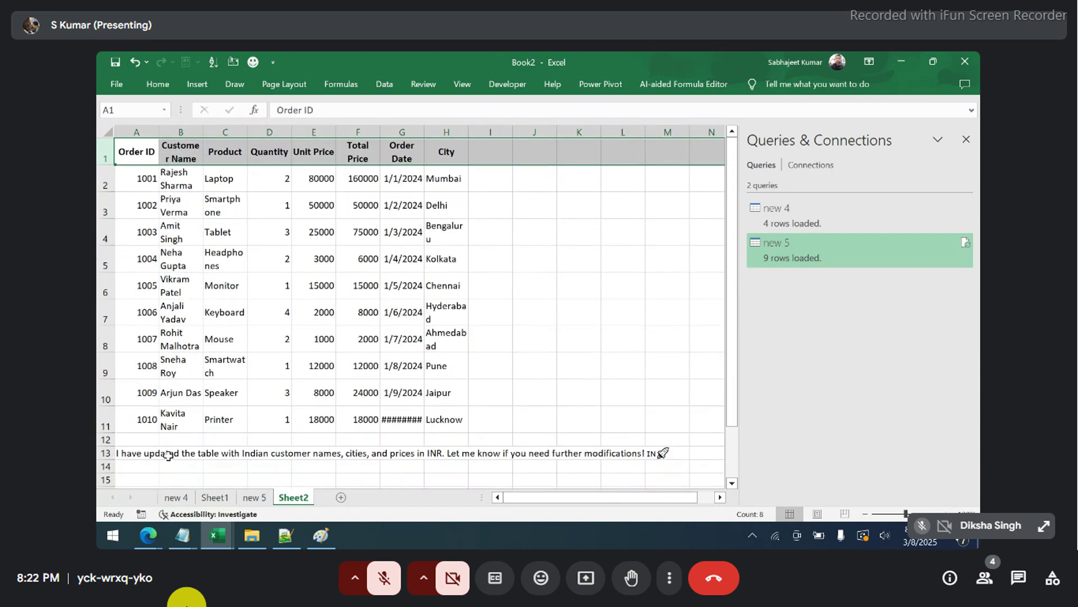
- Clear the leftover closing note in rows 12–13 below the table
click(129, 441)
key(shift+Down)
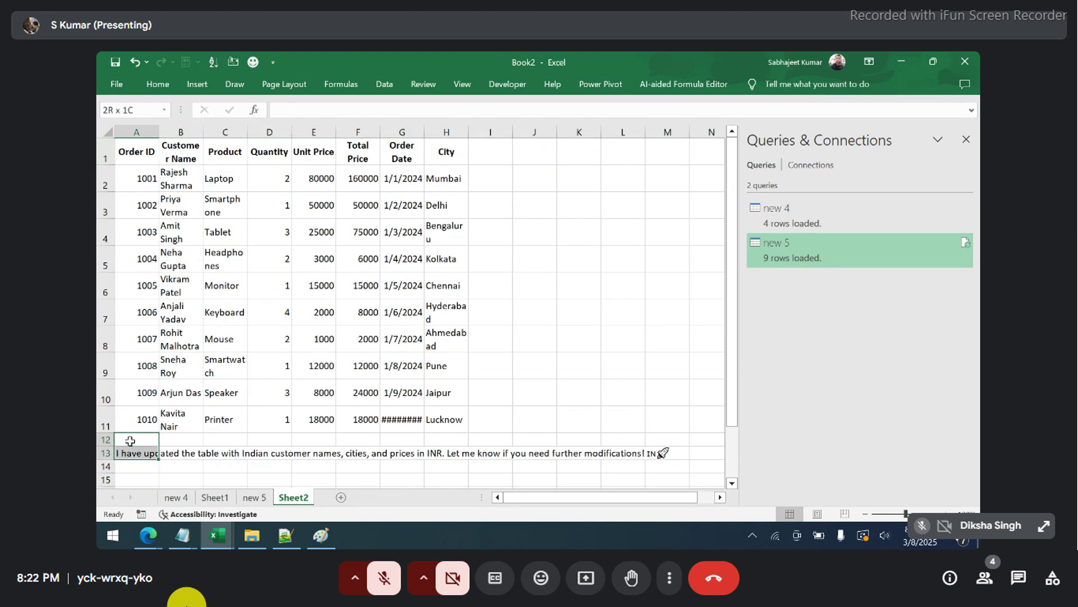
key(shift+space)
key(Delete)
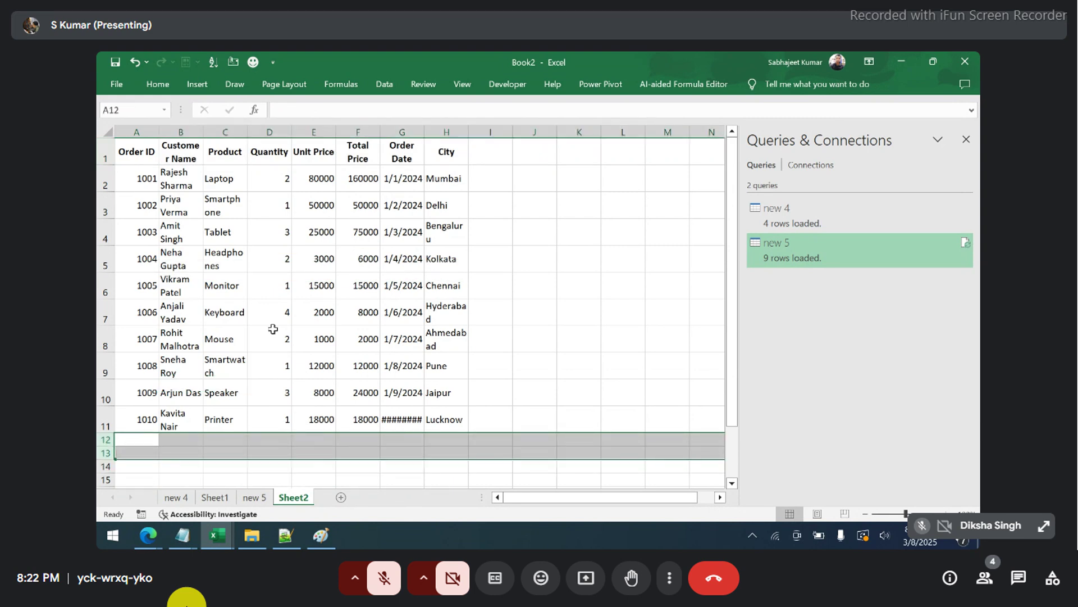
- Select the table A1:H11 and AutoFit its column widths
click(243, 321)
key(ctrl+a)
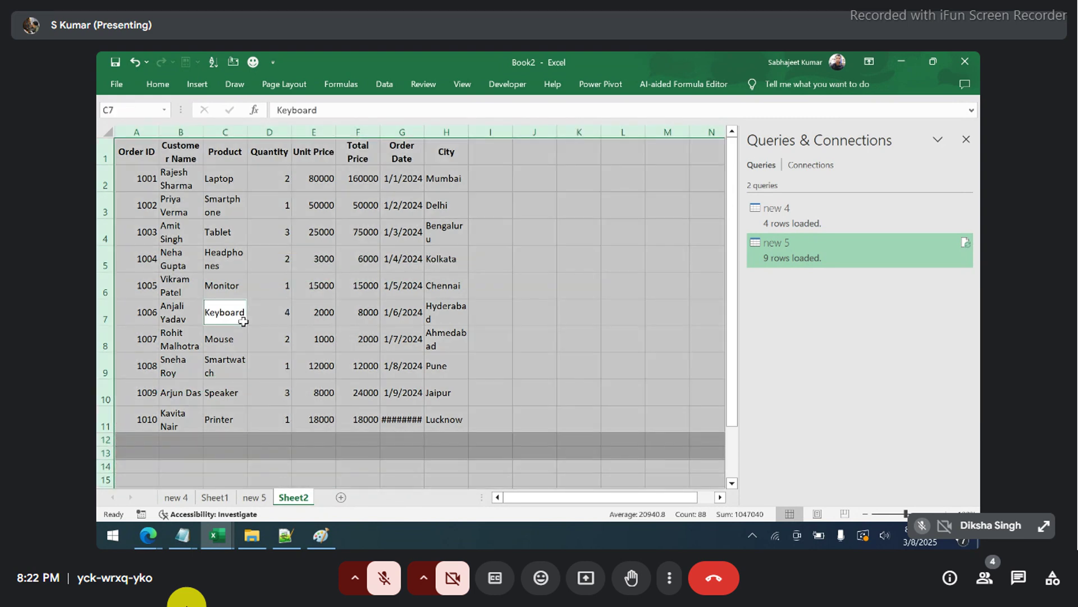
text(h)
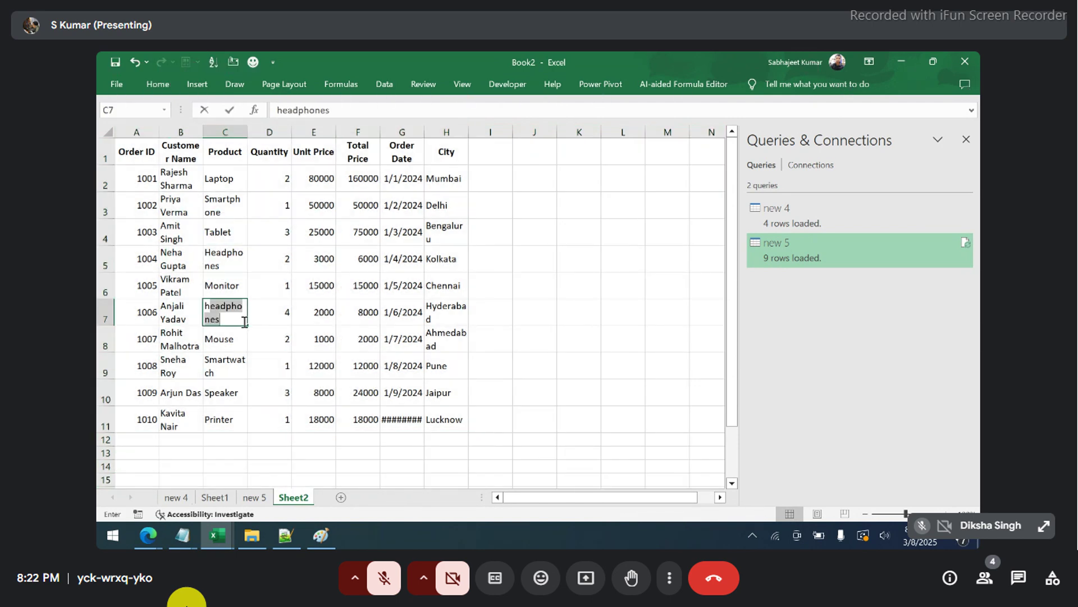
key(Escape)
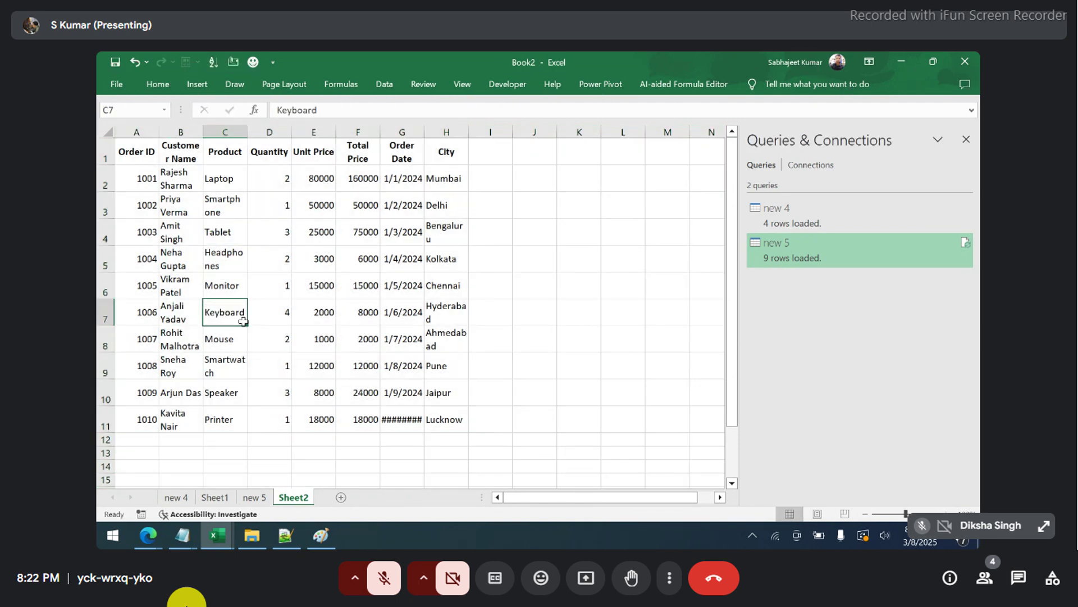
key(ctrl+a)
key(alt)
key(h)
key(o)
key(i)
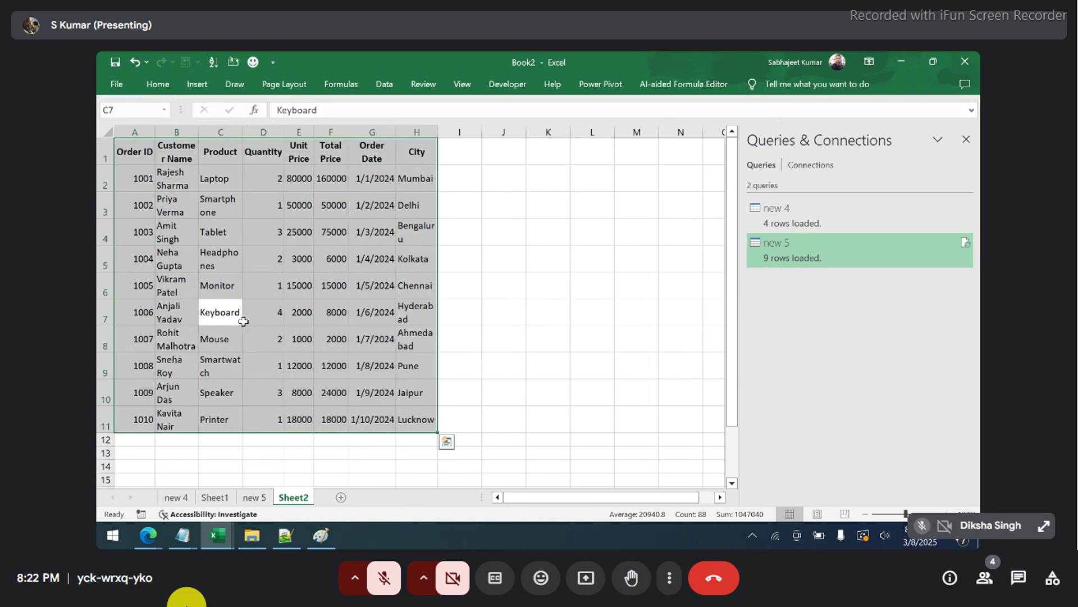
- Turn off Wrap Text and refit columns A–H so all values show on single lines
key(alt)
key(h)
key(w)
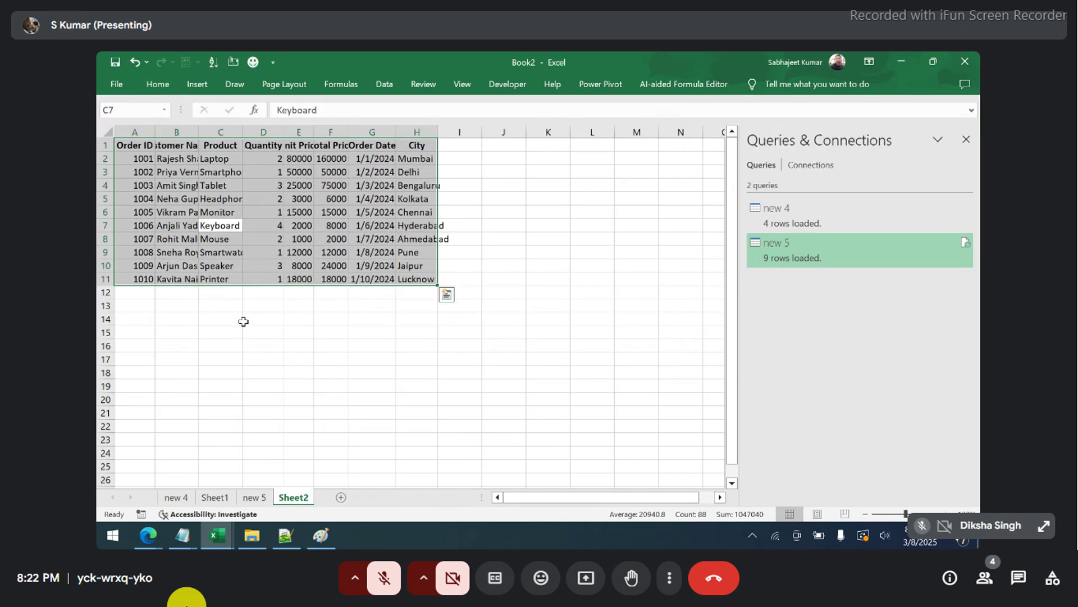
key(alt)
key(h)
key(o)
key(i)
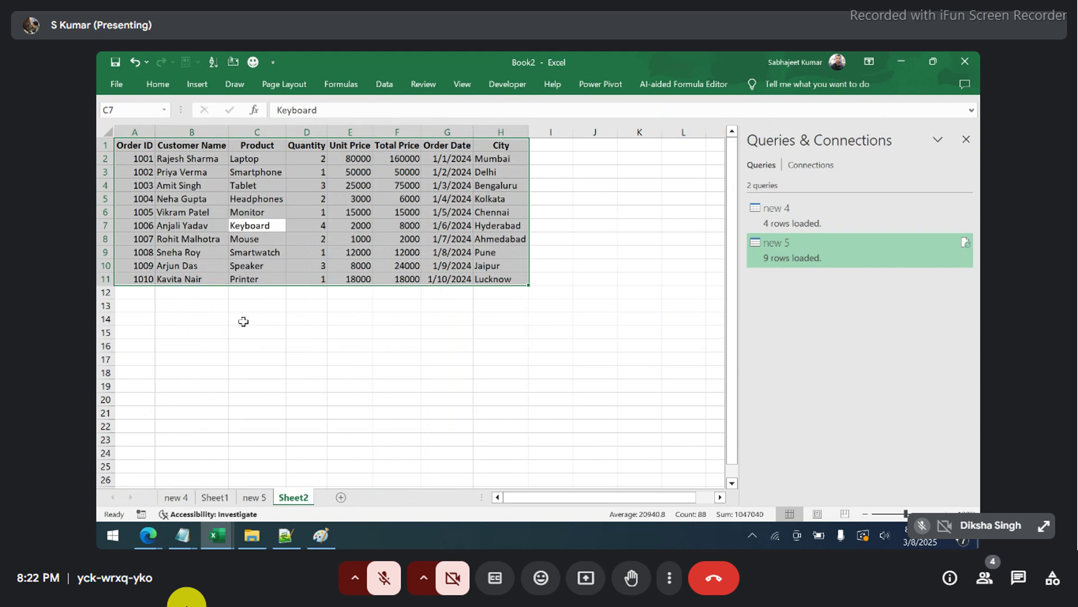
- Point the Save As dialog at the My test folder, using the path copied from File Explorer
key(F12)
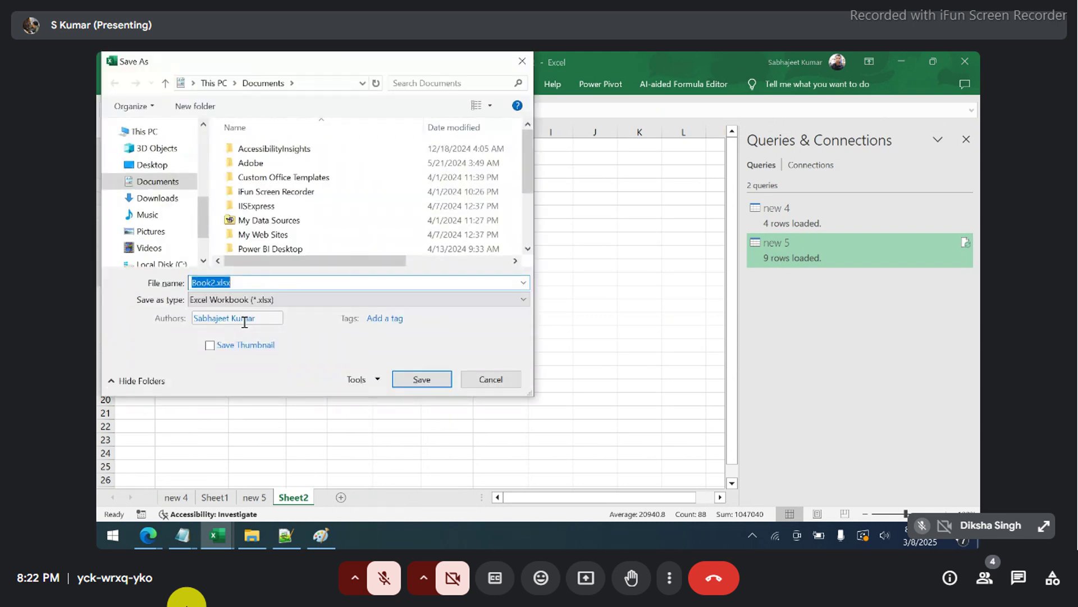
key(alt+Tab)
key(Tab)
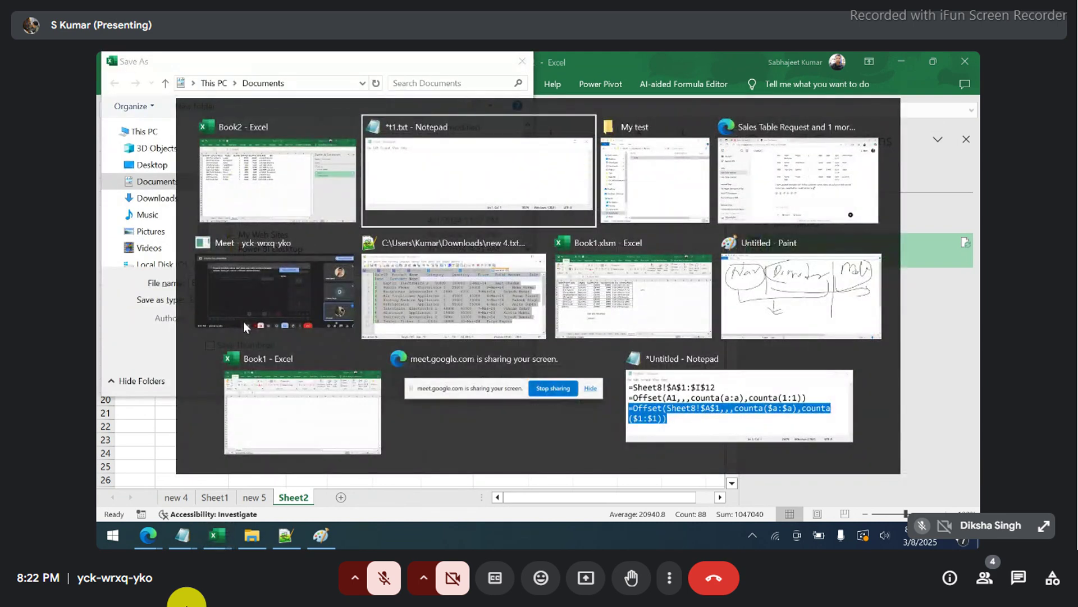
key(alt+d)
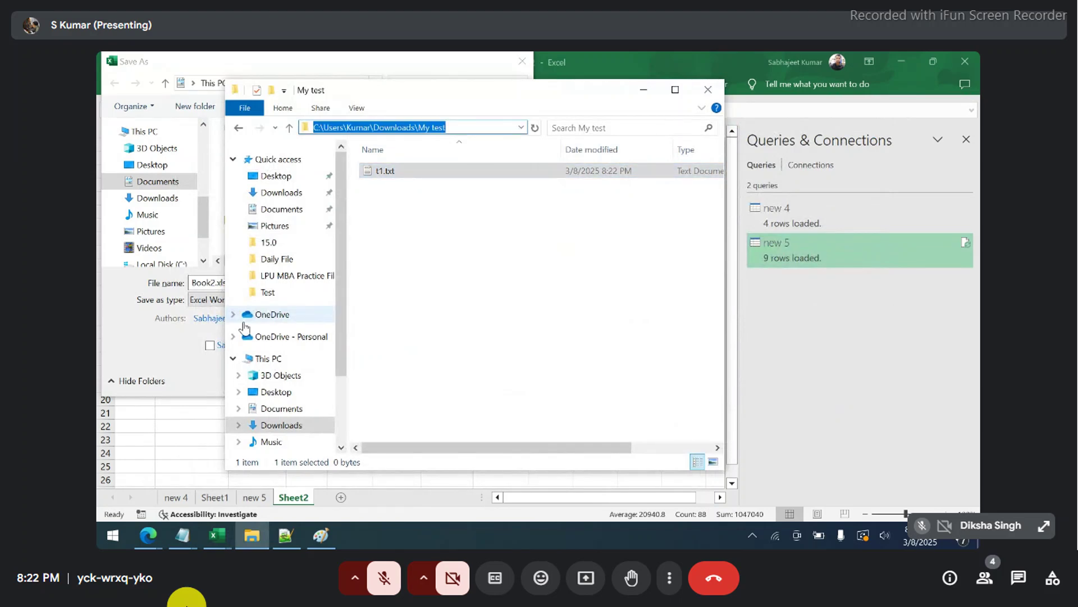
key(ctrl+c)
key(alt+Tab)
key(alt+d)
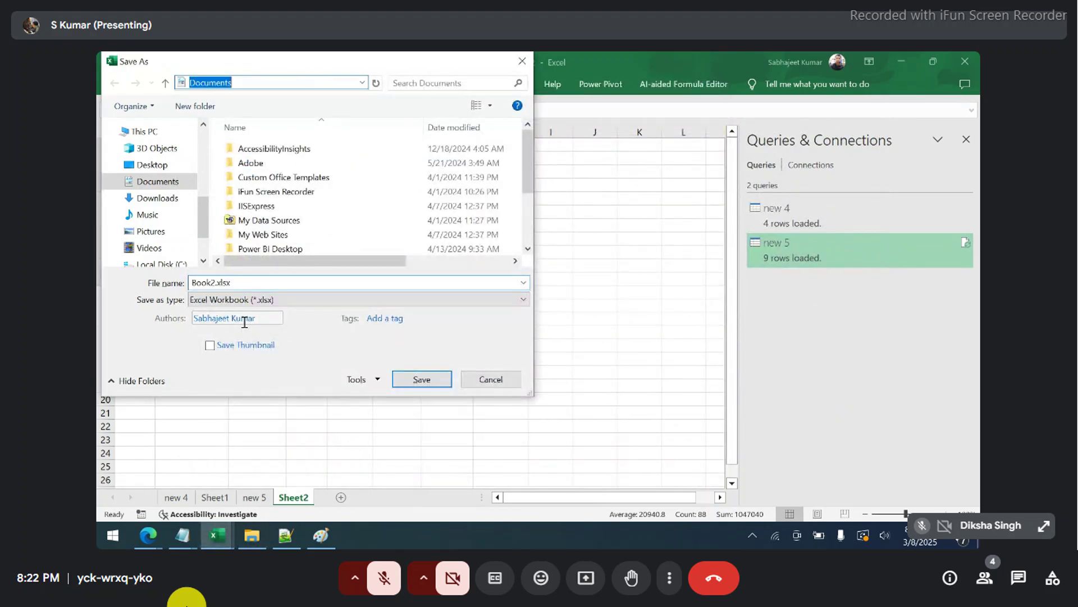
key(ctrl+v)
key(Return)
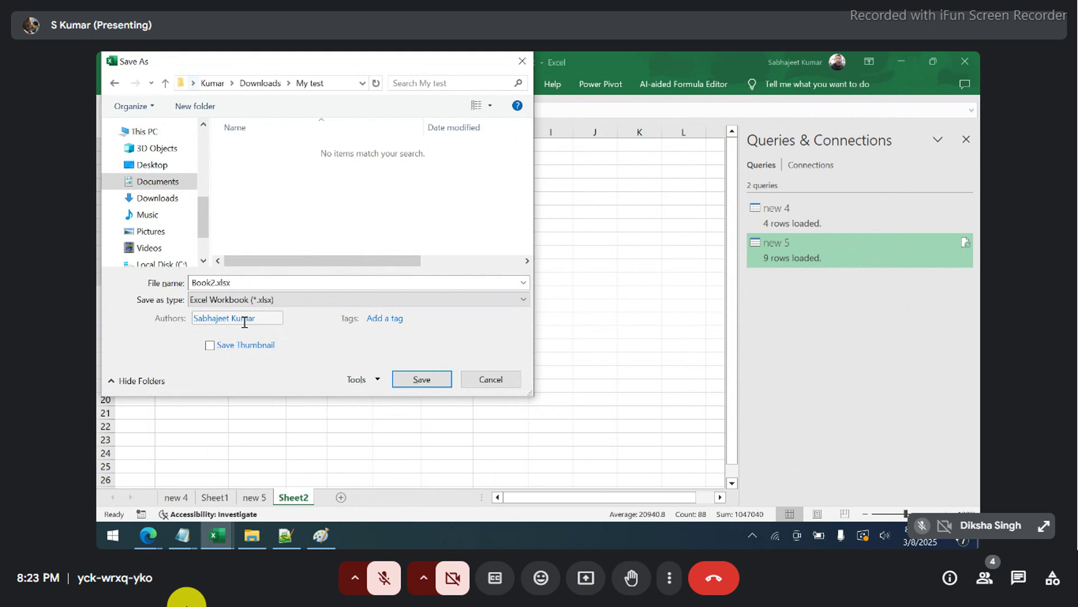
- Save the active sheet as Book2.csv in CSV UTF-8 format
click(251, 300)
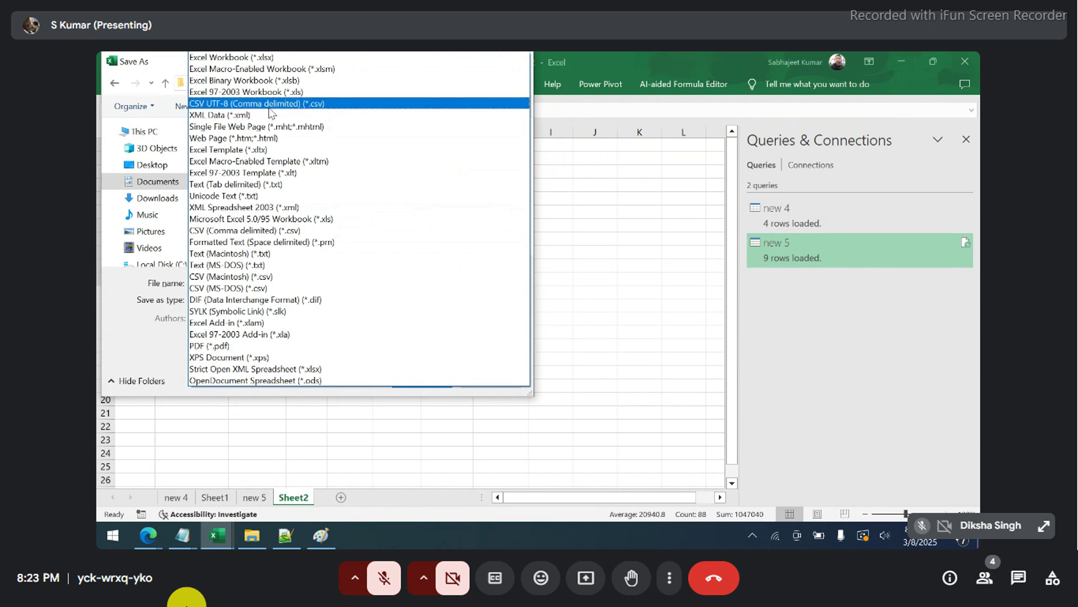
click(269, 105)
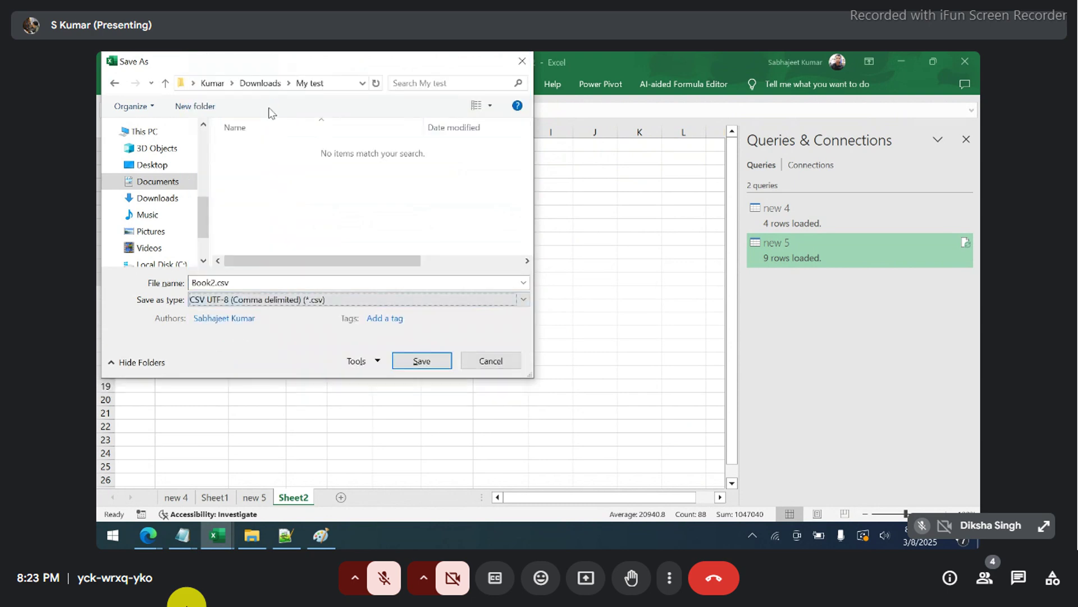
double_click(236, 287)
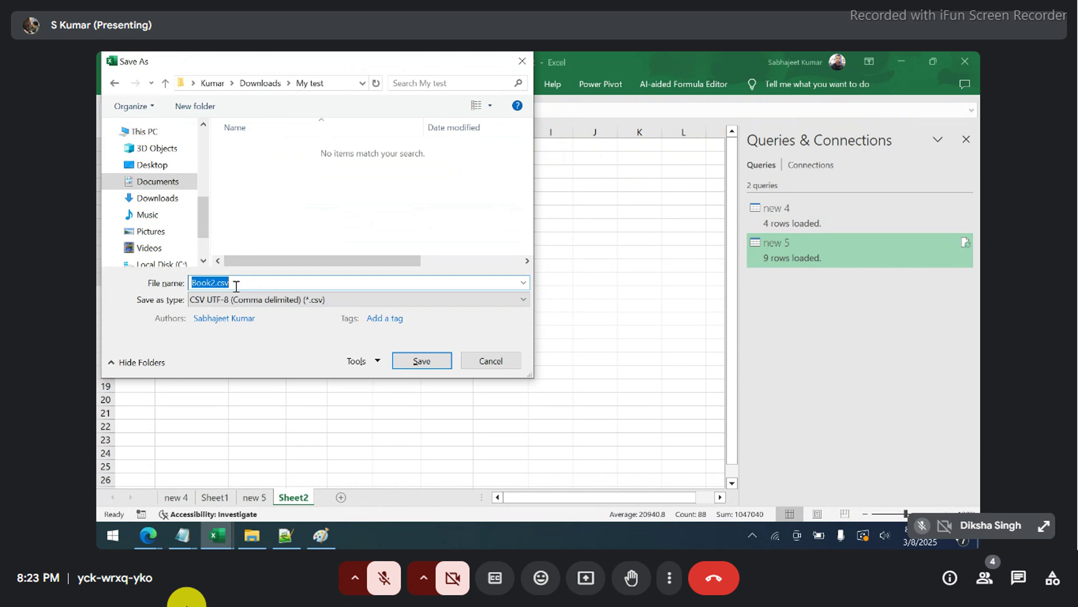
click(408, 360)
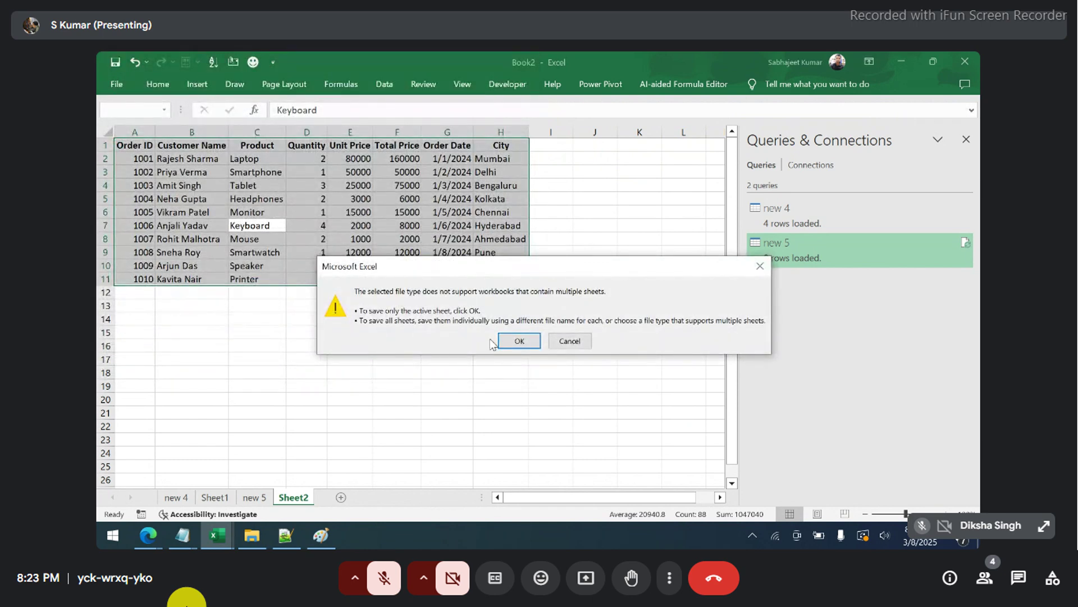
click(516, 340)
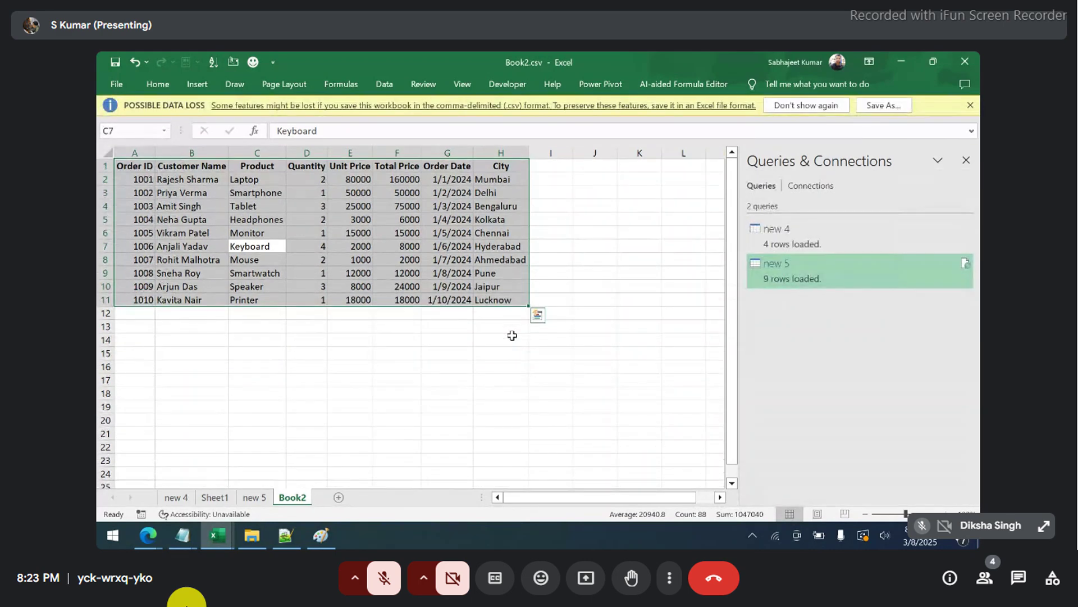
key(alt+Tab)
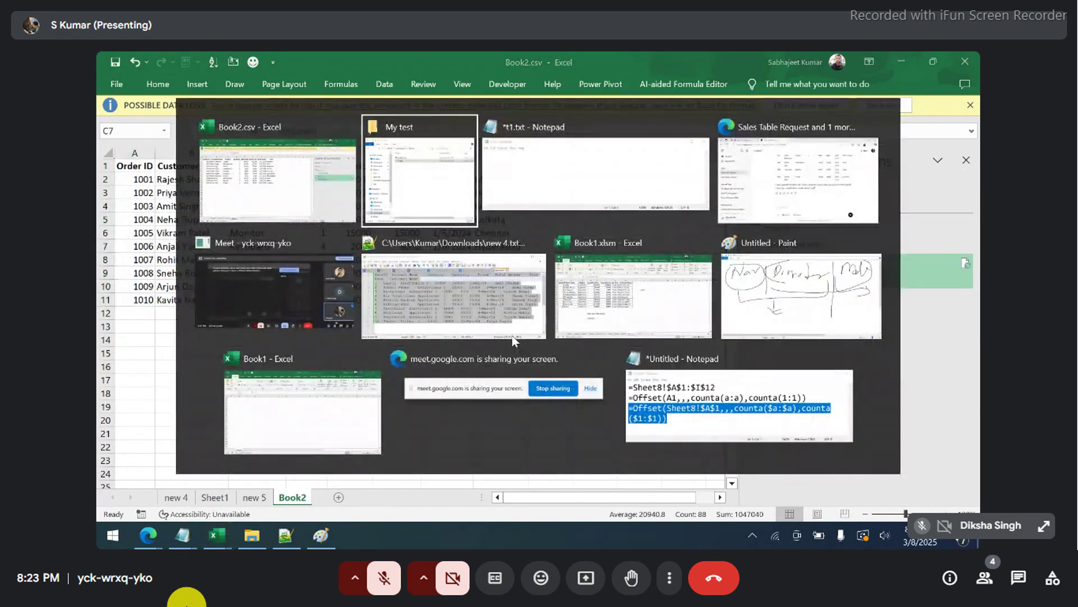
- Go back to ChatGPT's Sales Table Request chat and scroll to the India-region request and its table
key(alt+Tab)
key(alt+Tab)
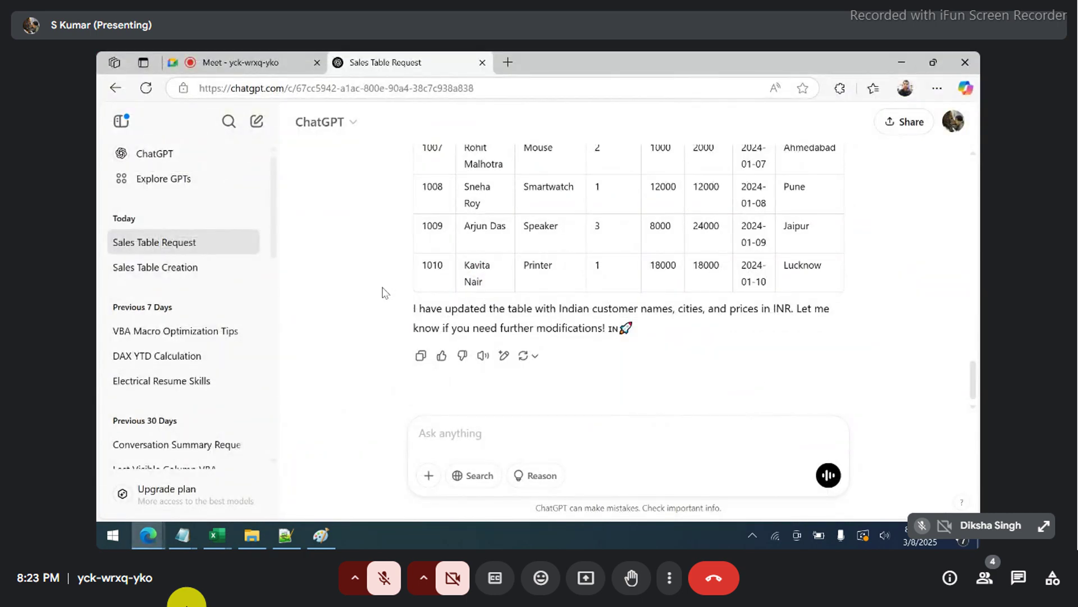
scroll(406, 257, up, 15)
scroll(405, 256, down, 7)
scroll(416, 257, up, 2)
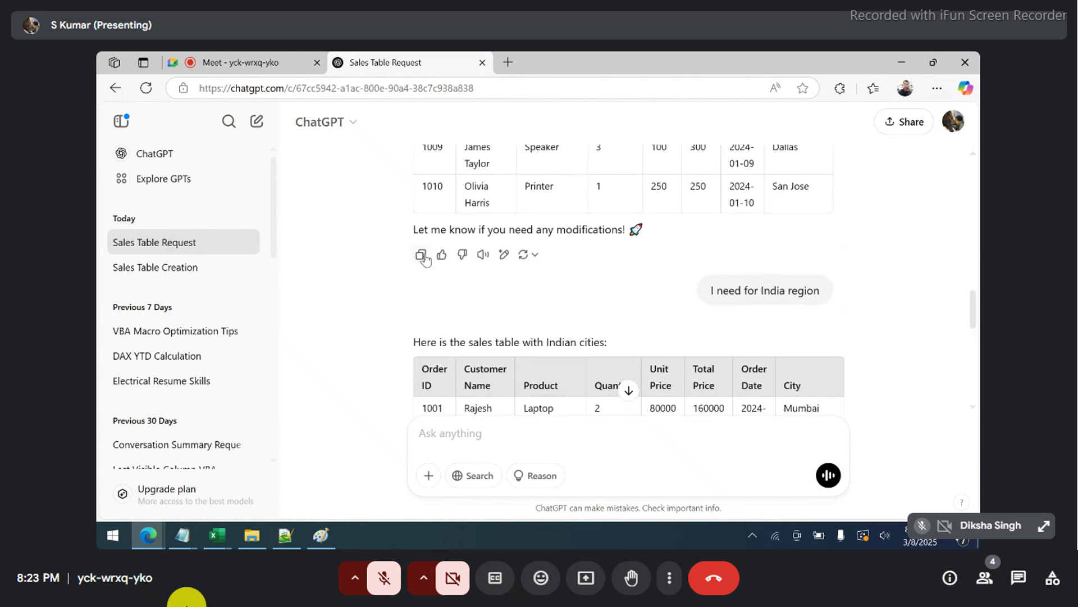
- Paste the ChatGPT sales table into Book2 starting at cell A1
scroll(483, 206, up, 5)
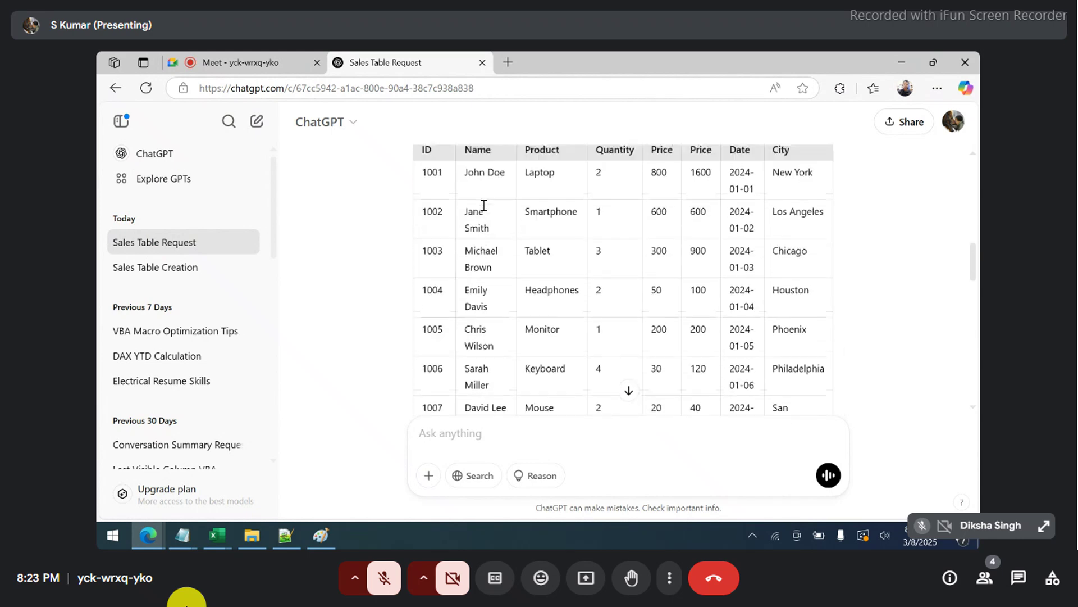
scroll(483, 205, up, 2)
key(alt+Tab)
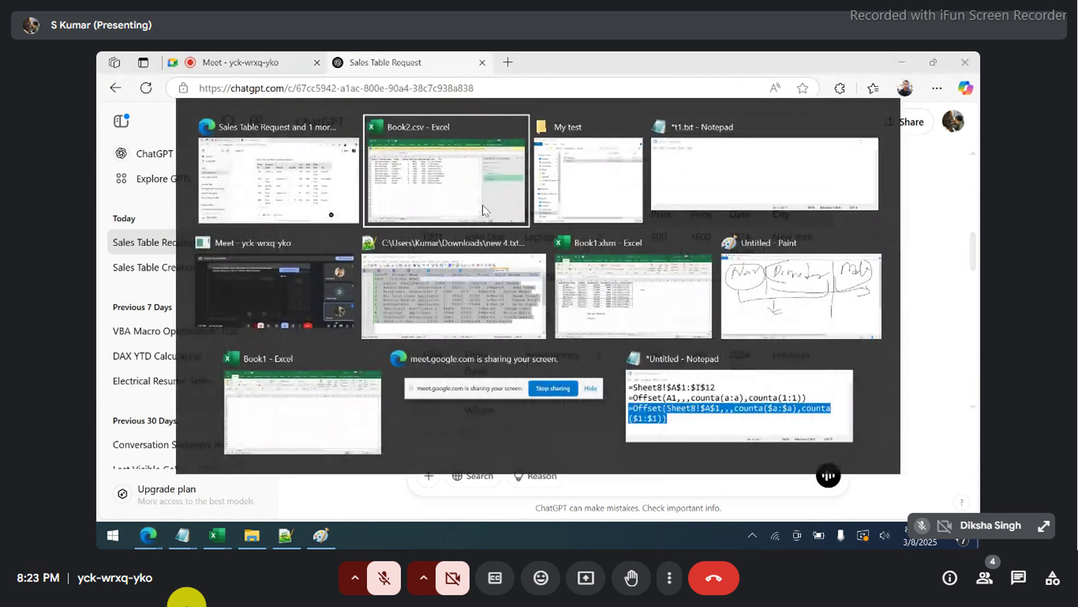
key(ctrl+Up)
key(Left)
key(Left)
key(ctrl+v)
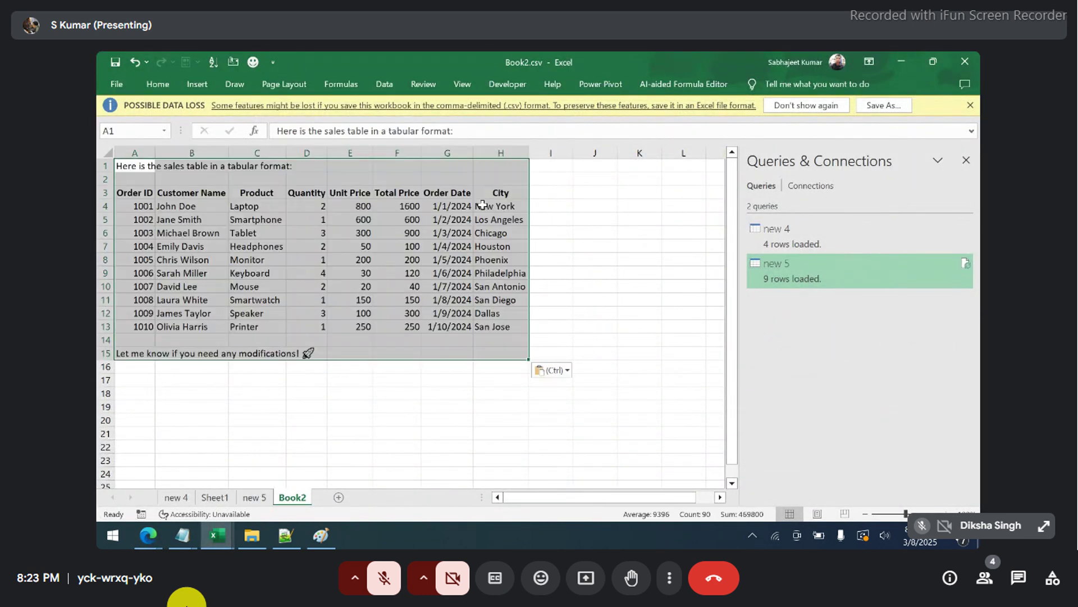
- Delete the chat's intro rows 1:2 and the closing rows under the table, then select the table
key(Up)
key(shift+Down)
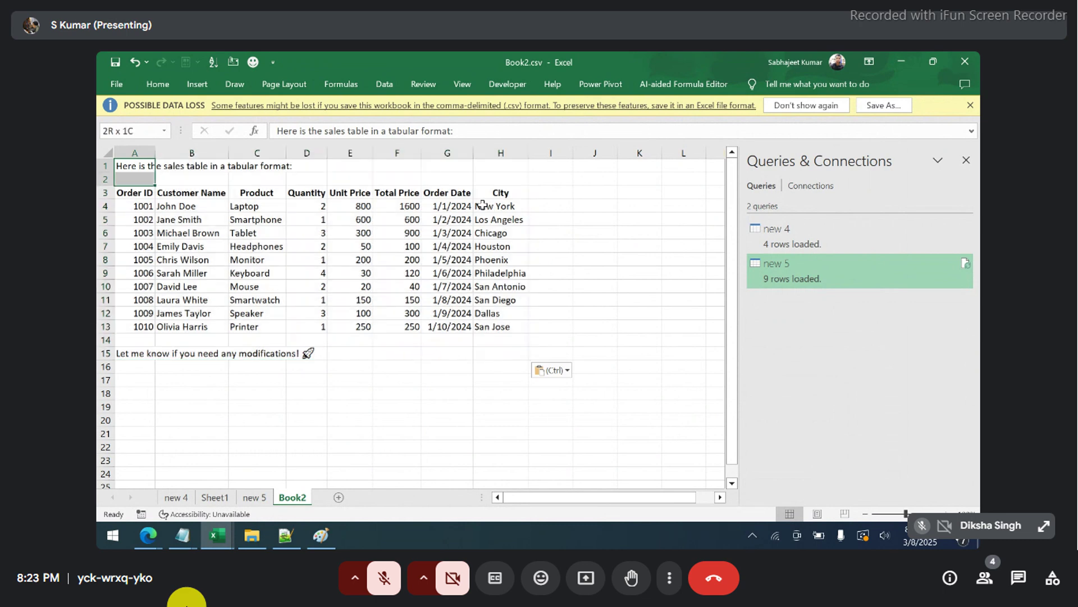
key(shift+space)
key(ctrl+minus)
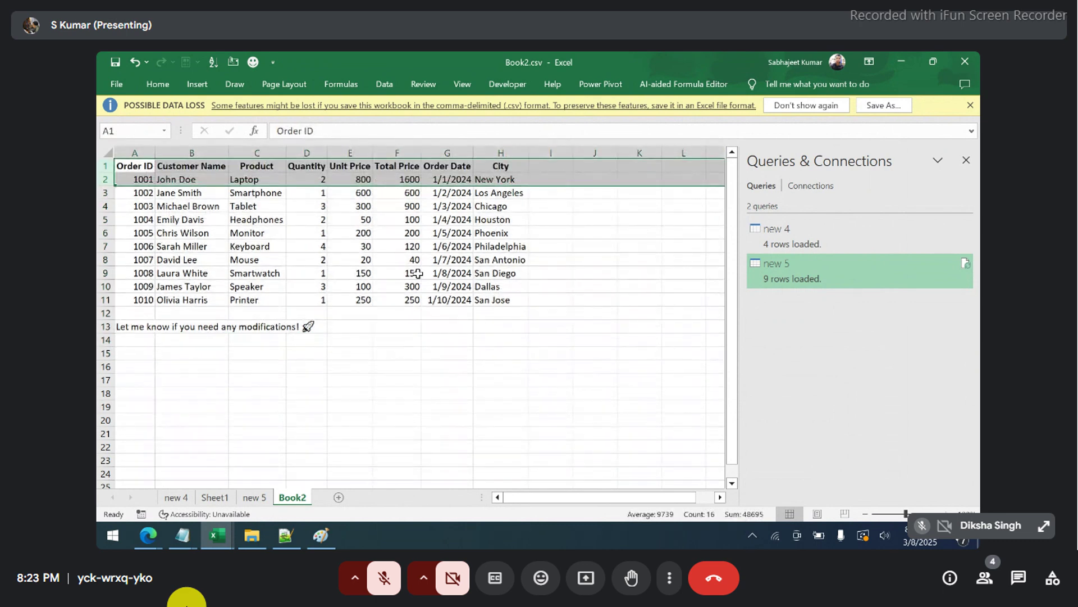
drag(138, 317, 139, 330)
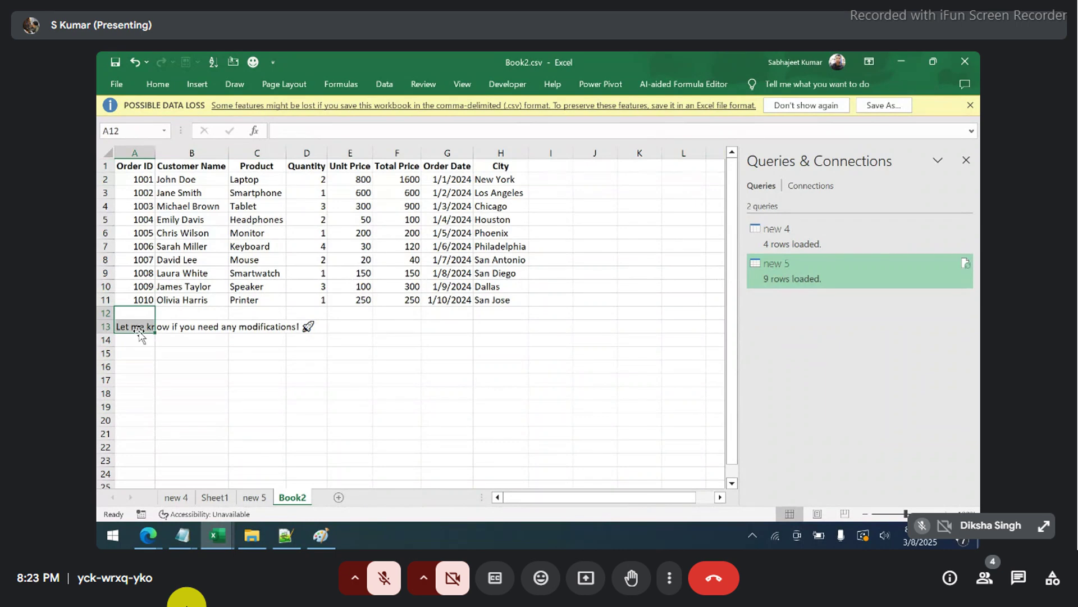
key(shift+space)
key(ctrl+minus)
key(Up)
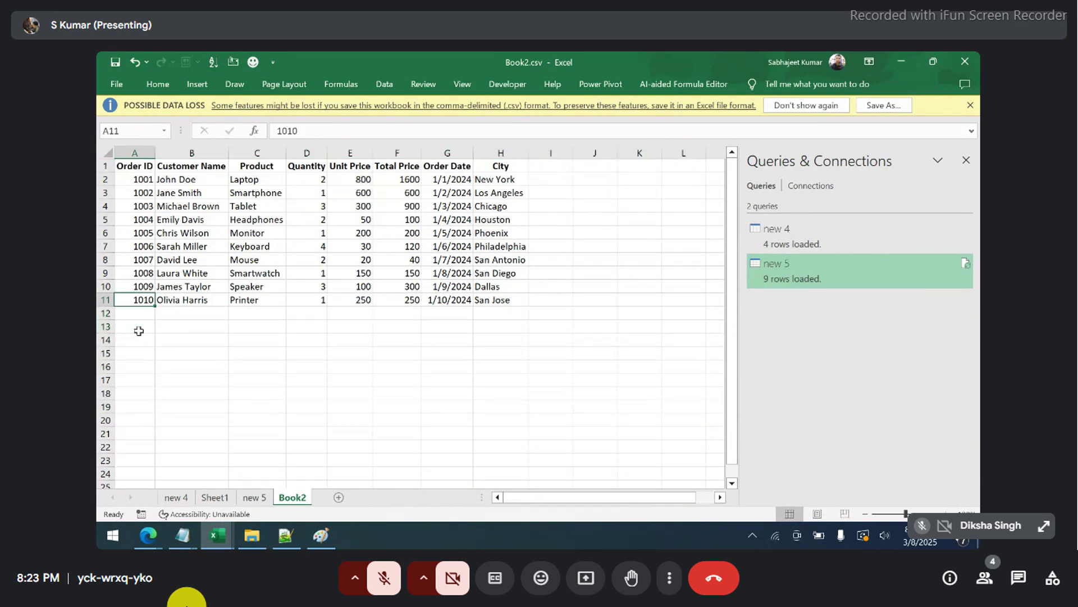
key(ctrl+a)
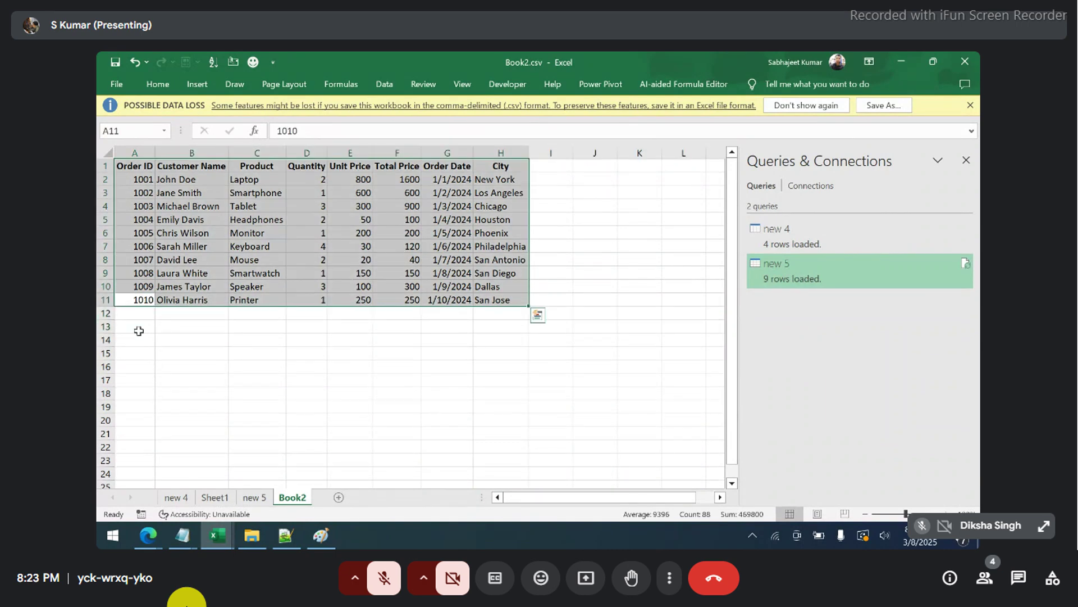
key(F12)
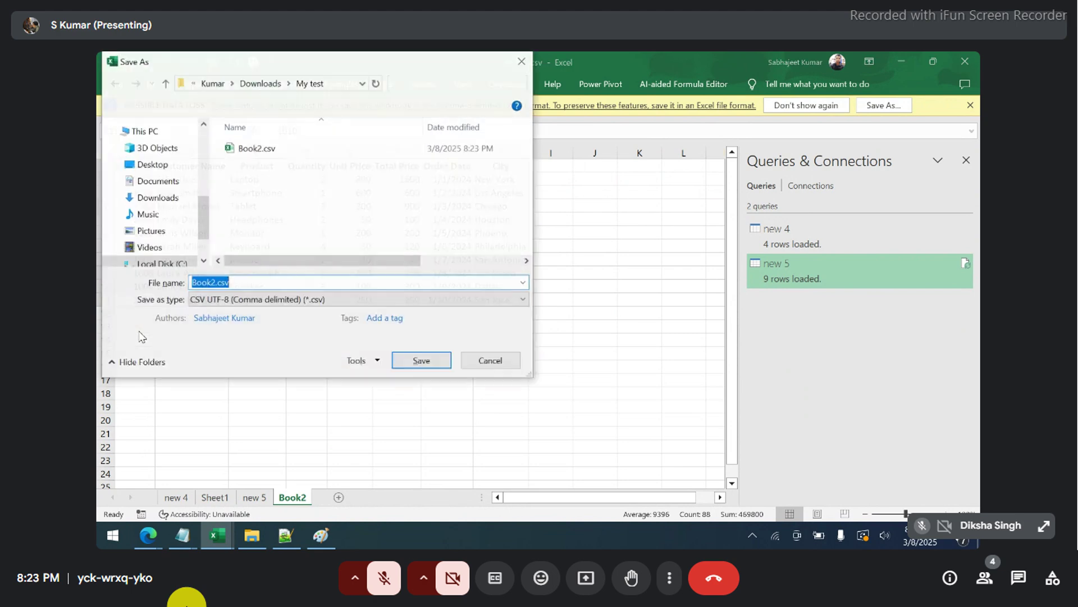
- Save the active sheet as the tab-delimited text file USA.txt in My test
click(241, 300)
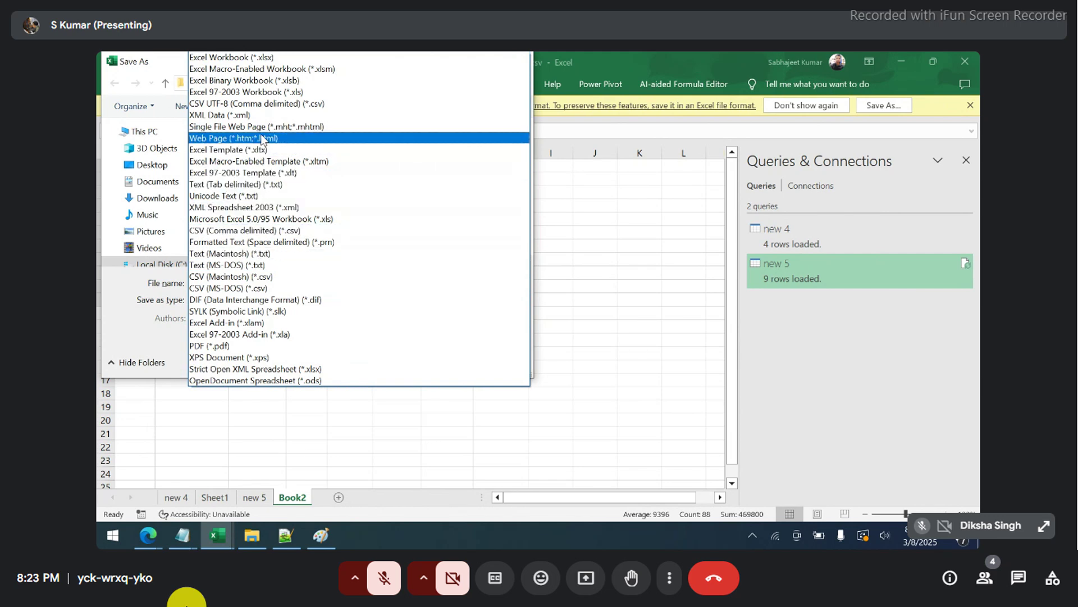
click(255, 185)
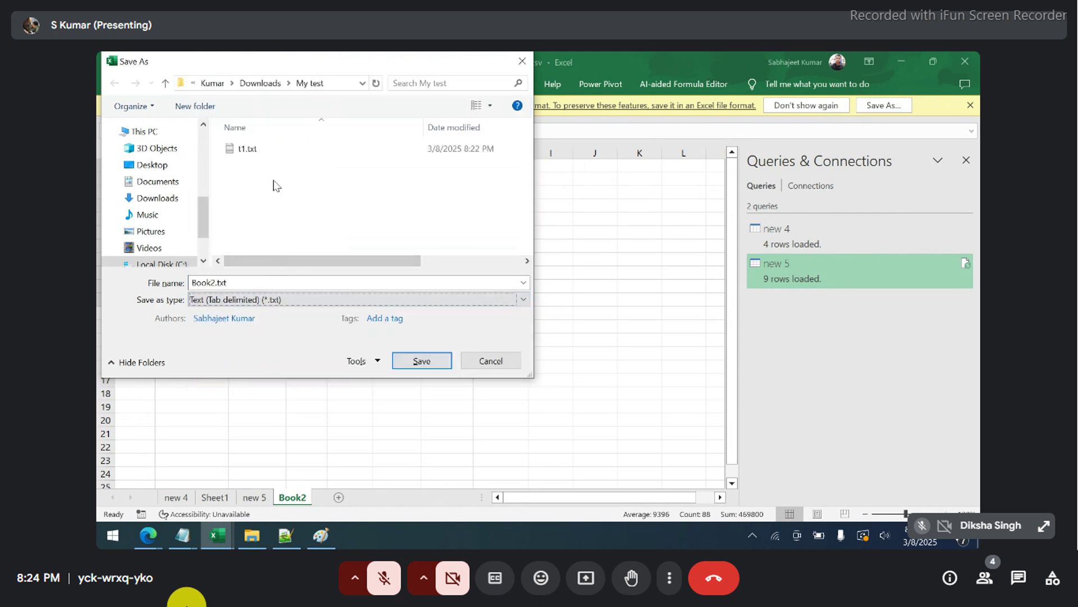
click(267, 157)
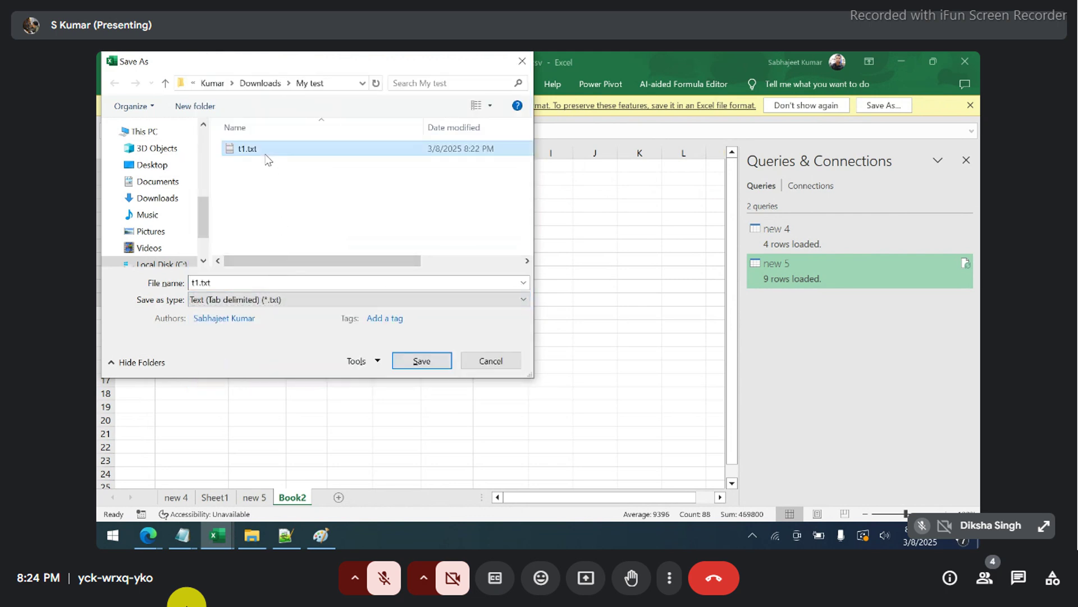
click(229, 281)
text(USA)
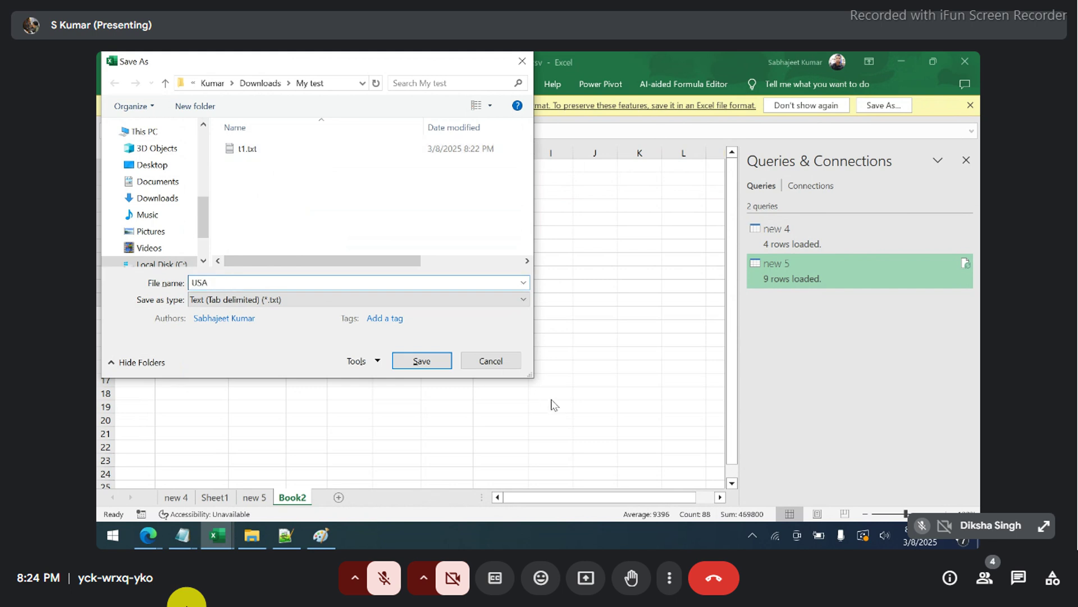
click(437, 362)
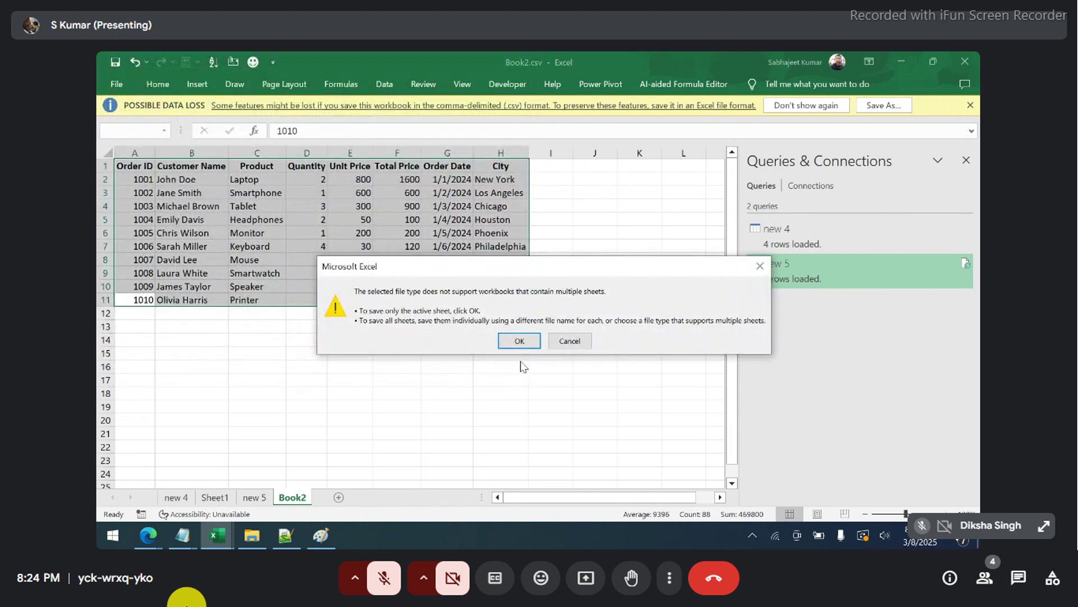
click(522, 341)
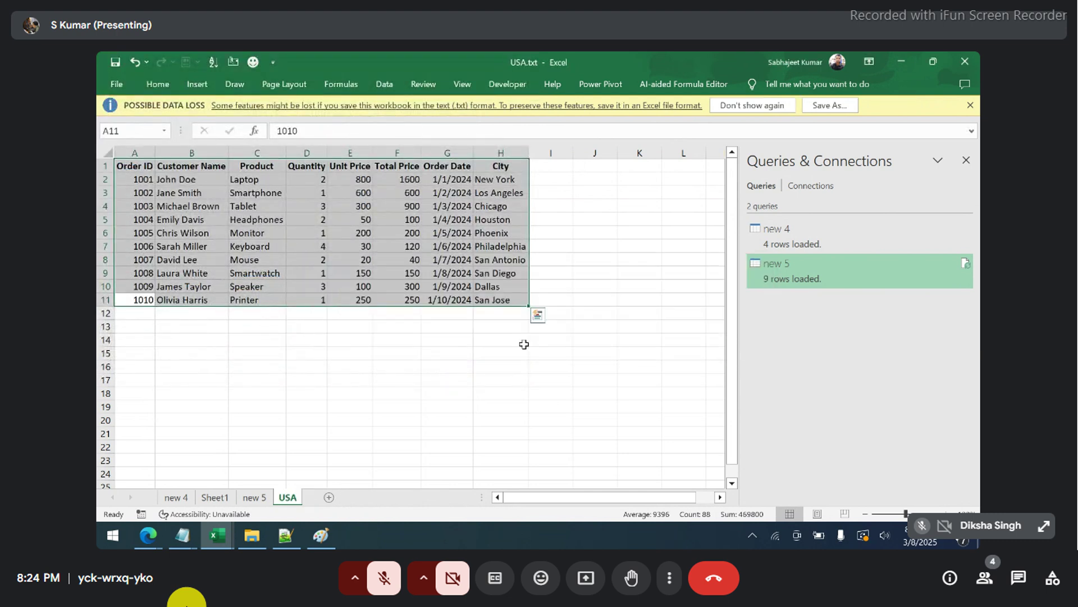
- Add a new blank Sheet3 and select a cell on it
click(327, 497)
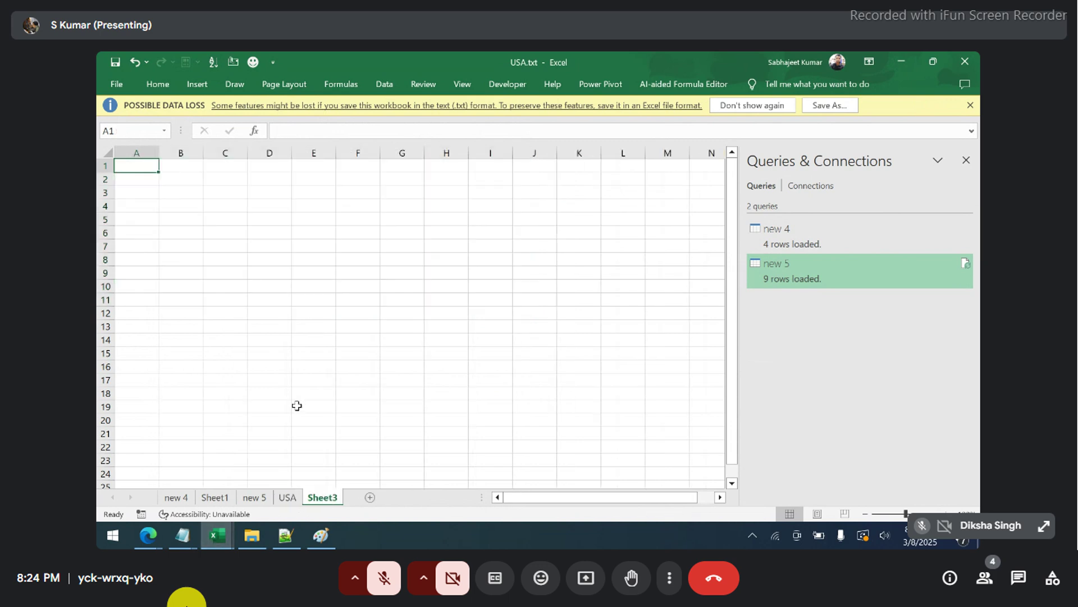
click(220, 246)
key(alt+Tab)
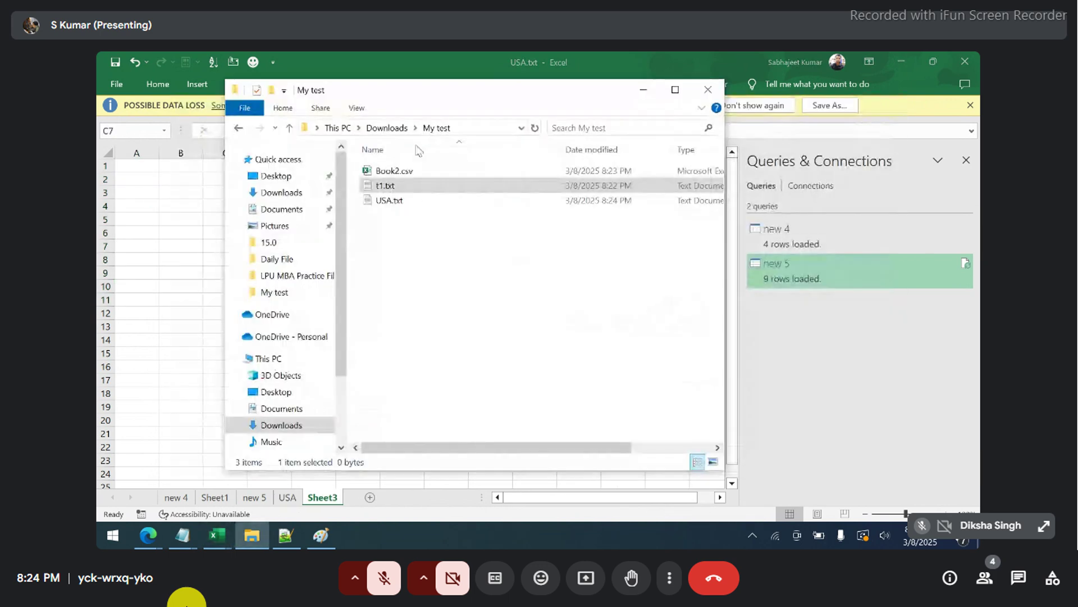
- Rename Book2.csv to India.csv in My test, then return to the Excel workbook
click(417, 175)
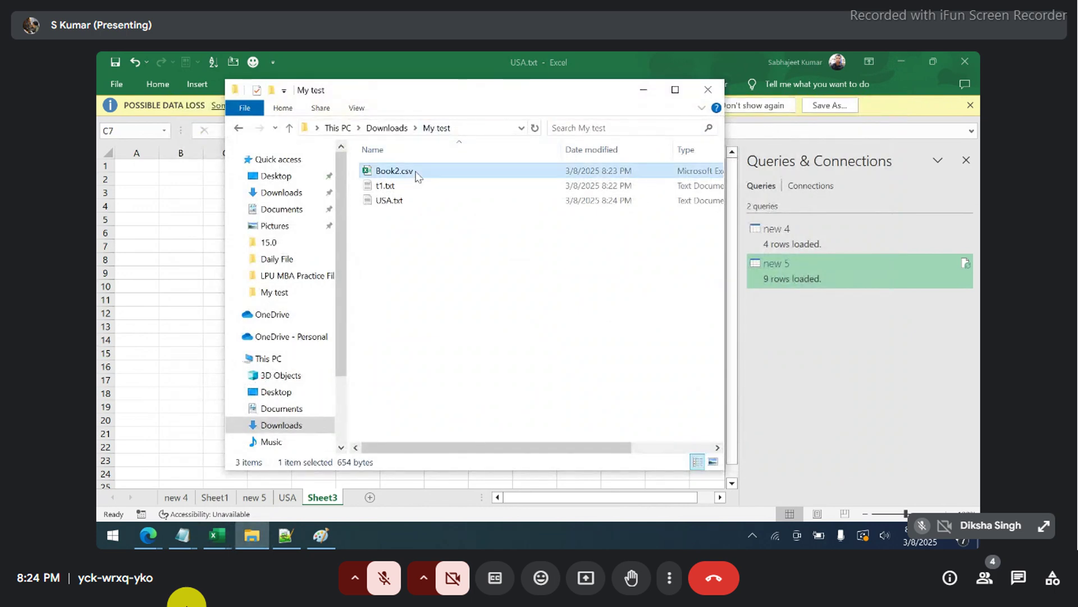
click(417, 174)
text(India)
key(Return)
click(413, 204)
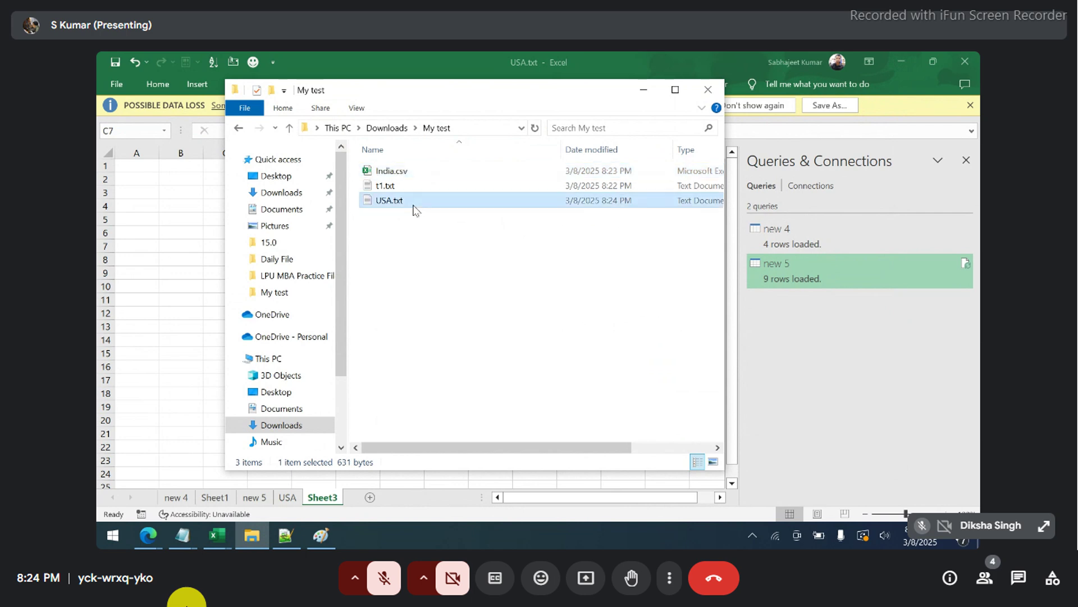
ctrl+click(394, 174)
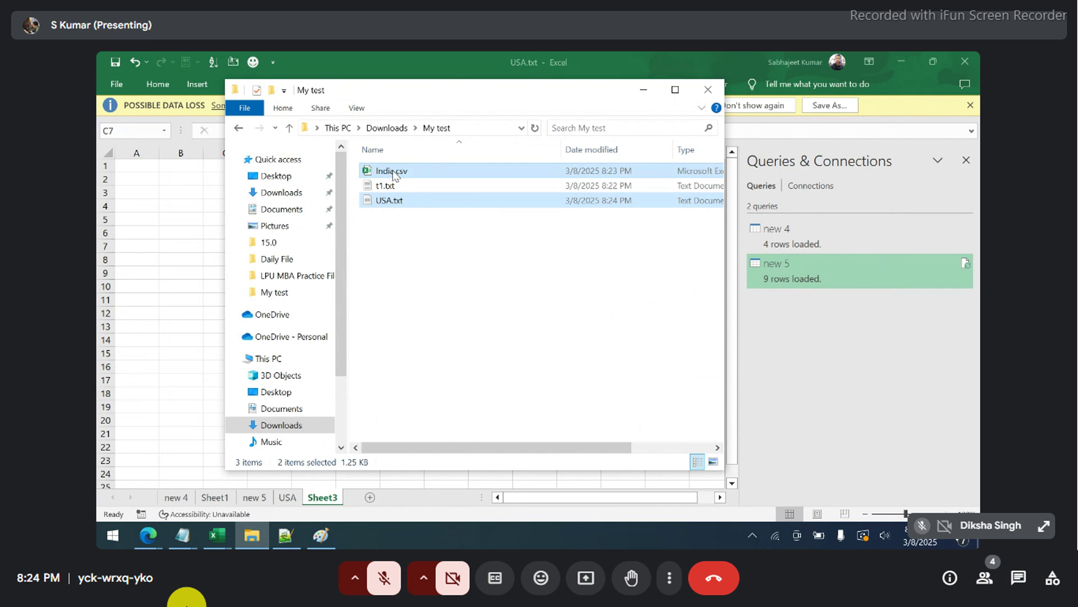
click(145, 175)
- Import India.csv from My test with From Text/CSV, loading it as an India connection-only query
click(144, 179)
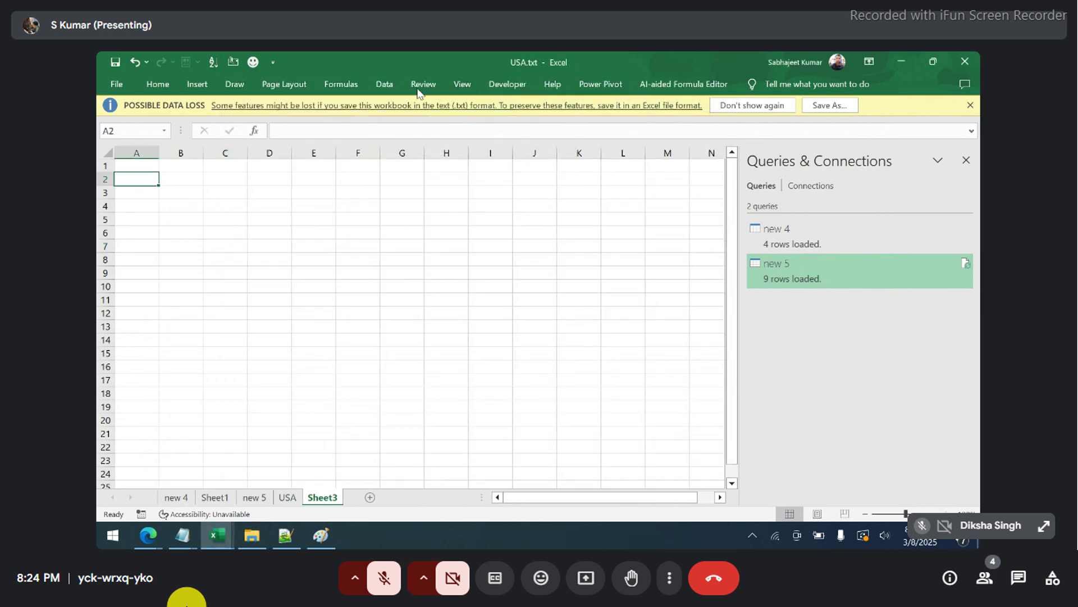
click(382, 85)
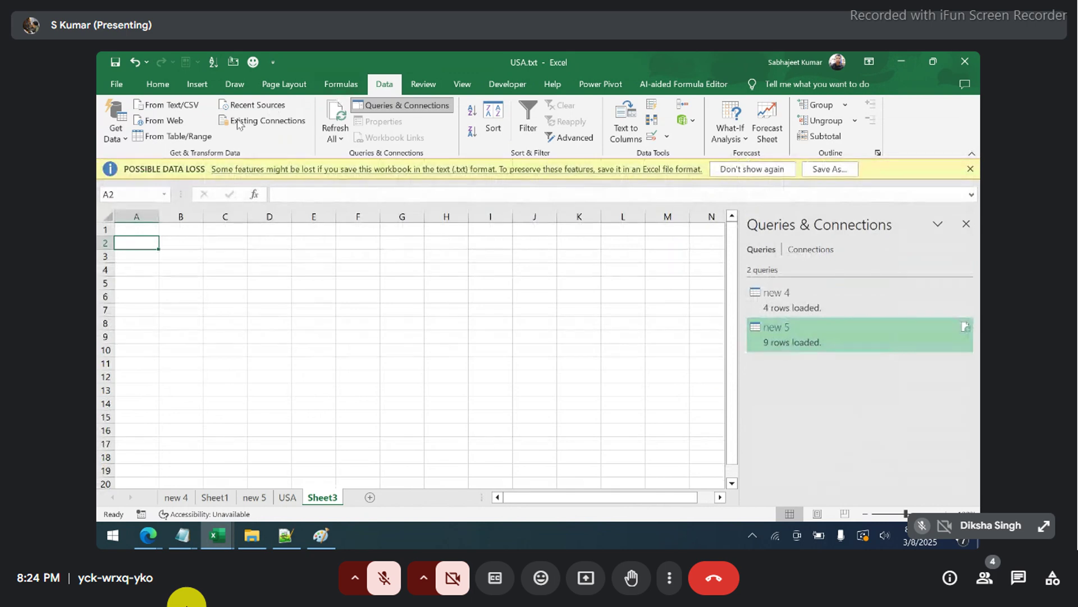
click(182, 111)
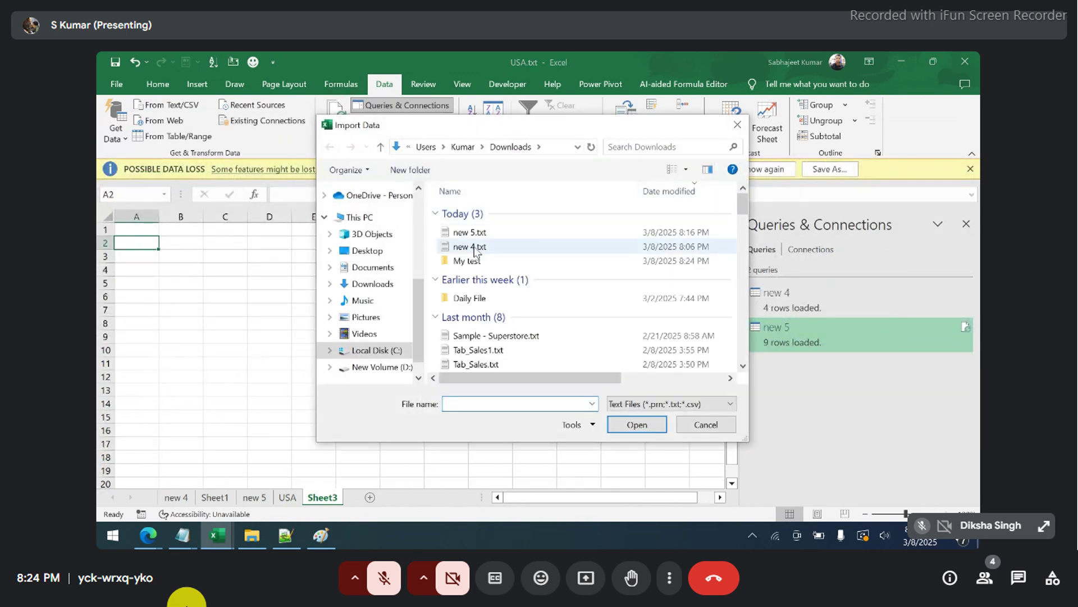
double_click(467, 261)
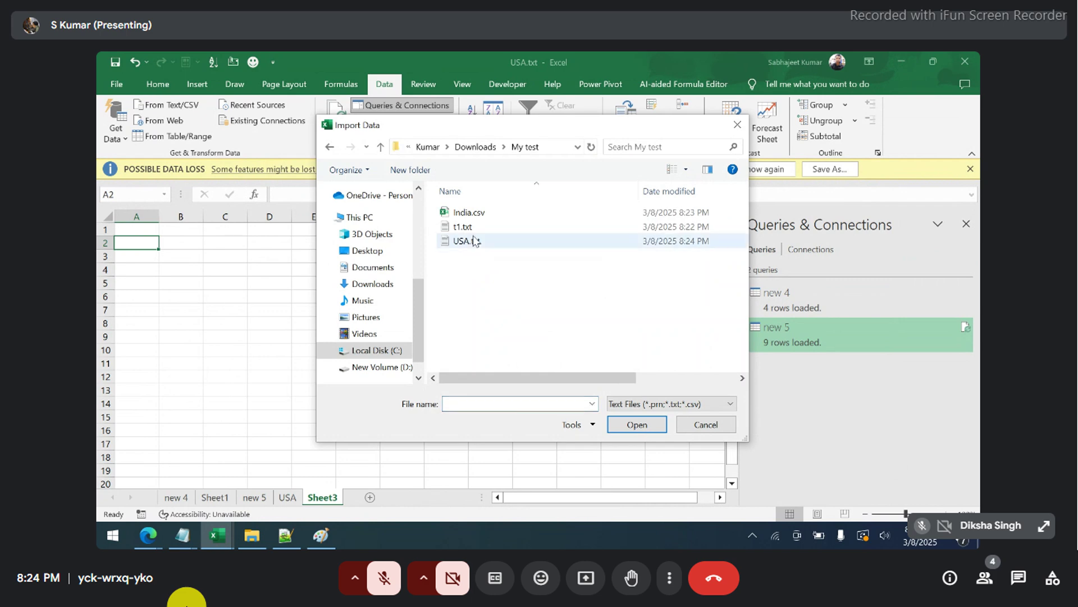
click(473, 219)
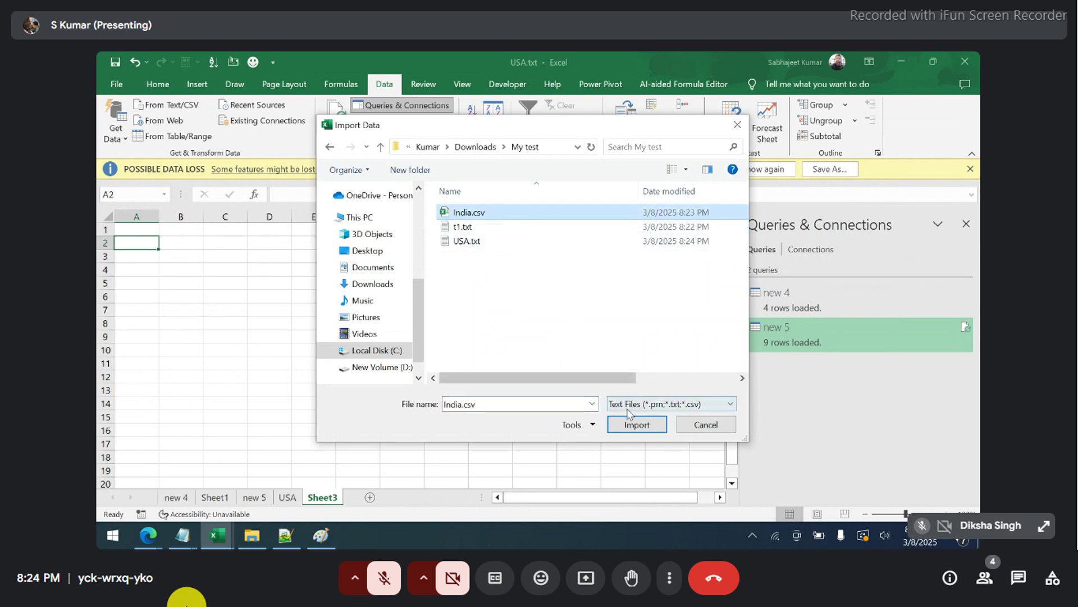
click(635, 425)
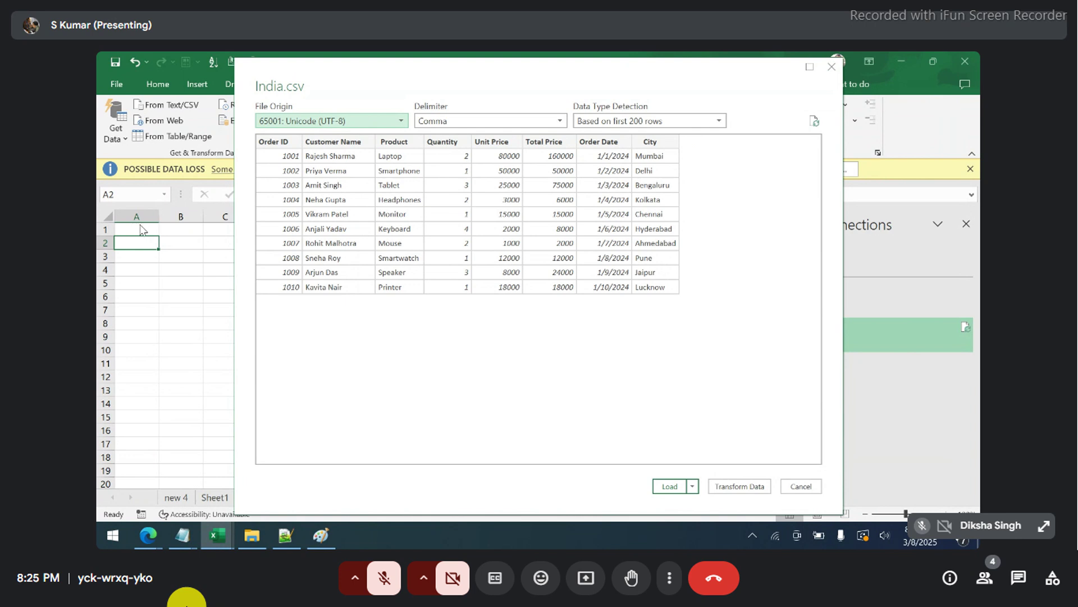
click(694, 486)
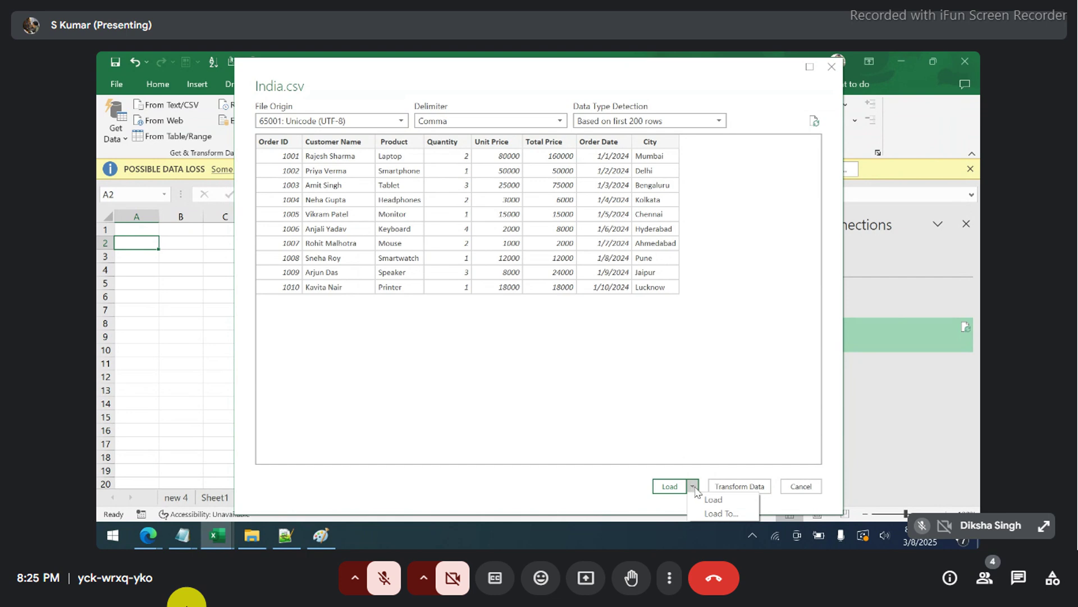
click(716, 513)
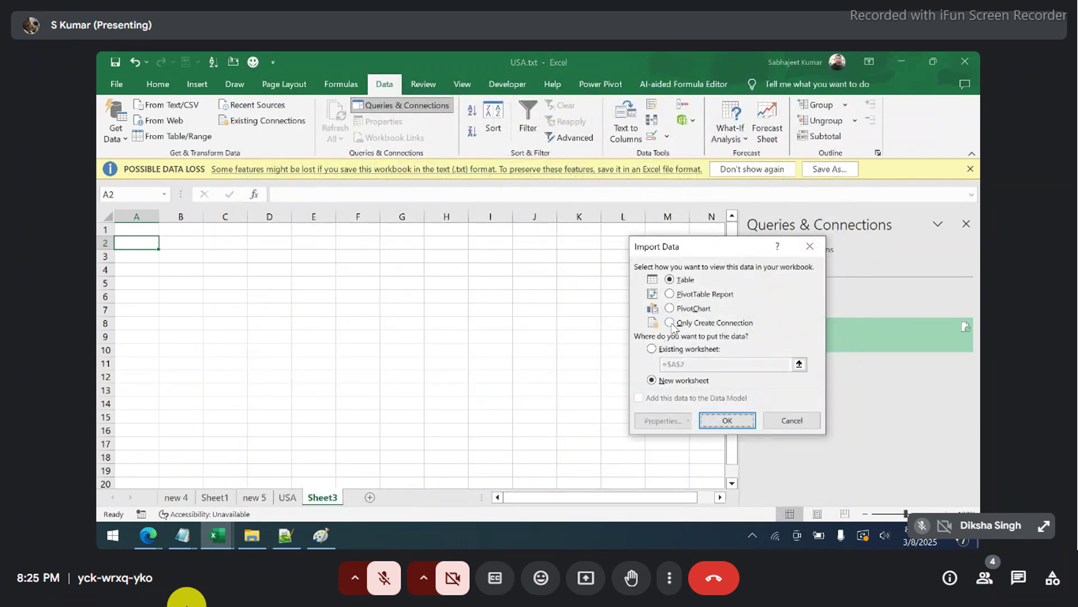
click(671, 323)
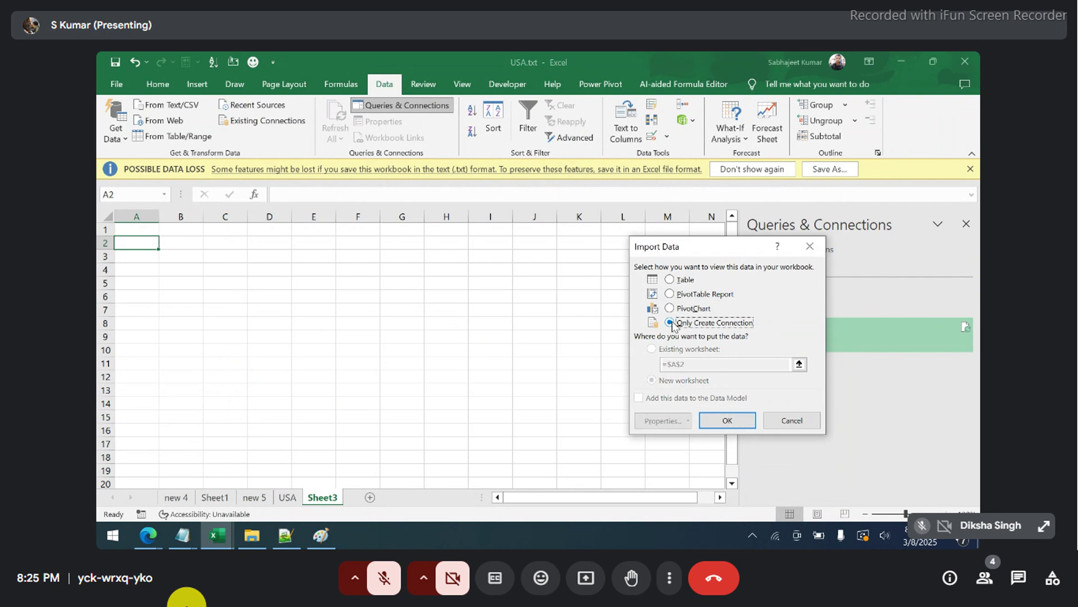
click(720, 422)
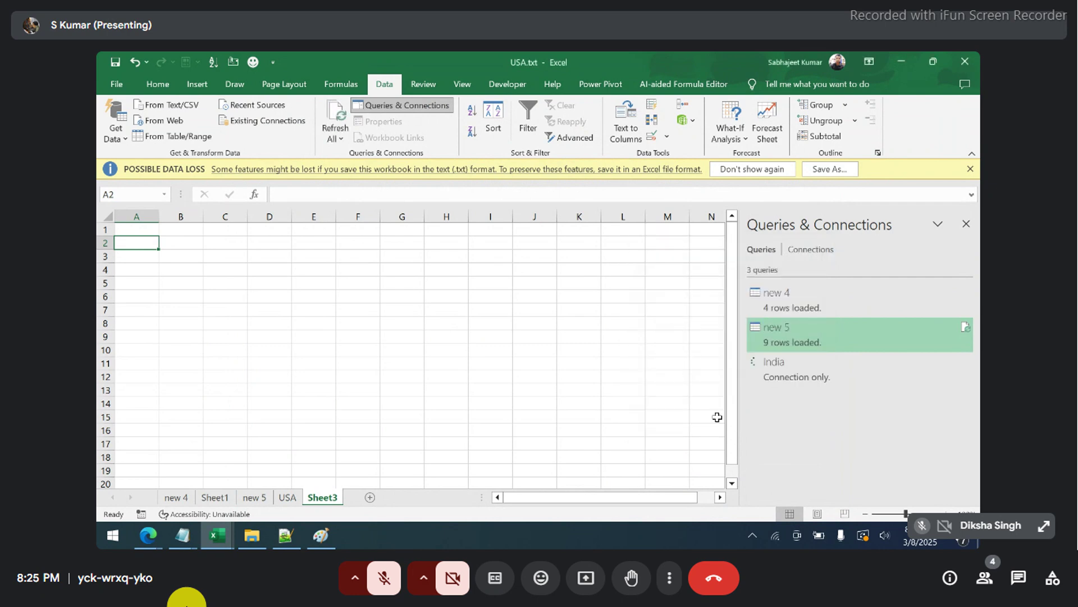
- Import USA.txt from My test with From Text/CSV and open it in Power Query Editor
mouse_move(777, 379)
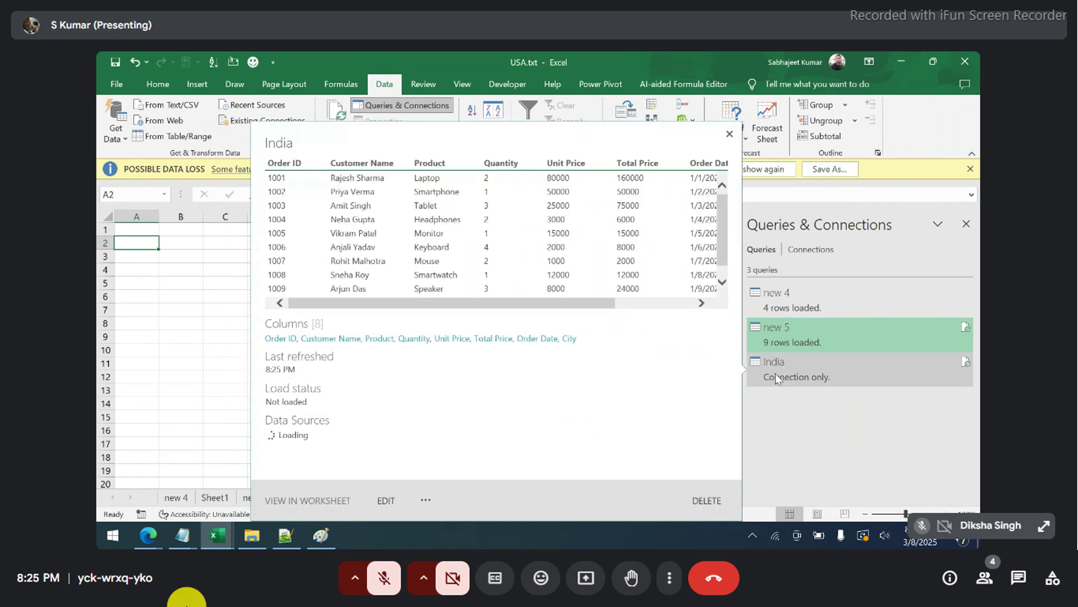
click(170, 324)
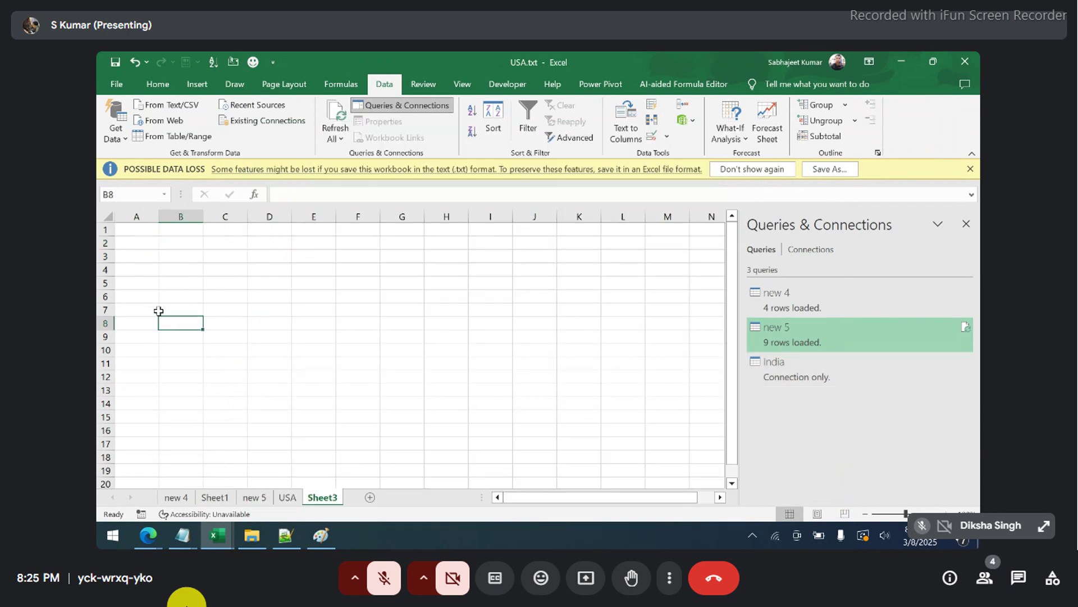
click(132, 231)
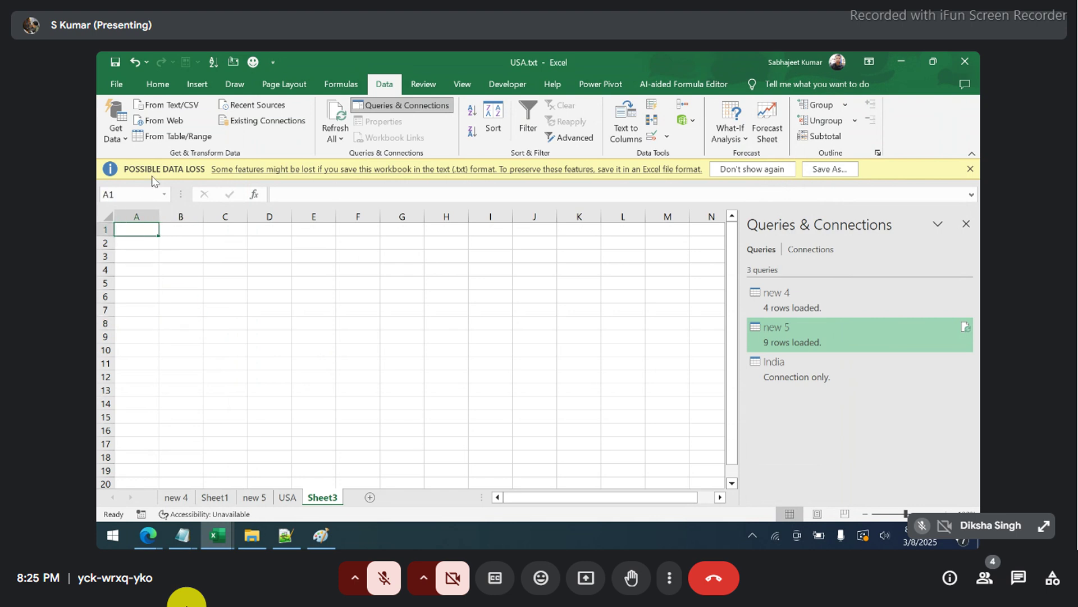
click(169, 110)
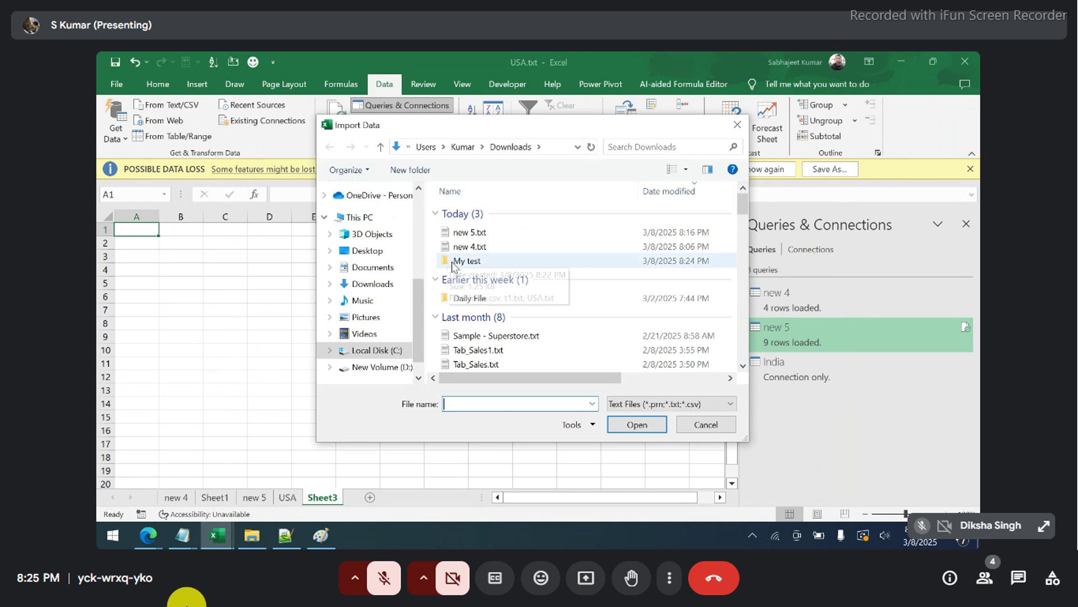
double_click(455, 262)
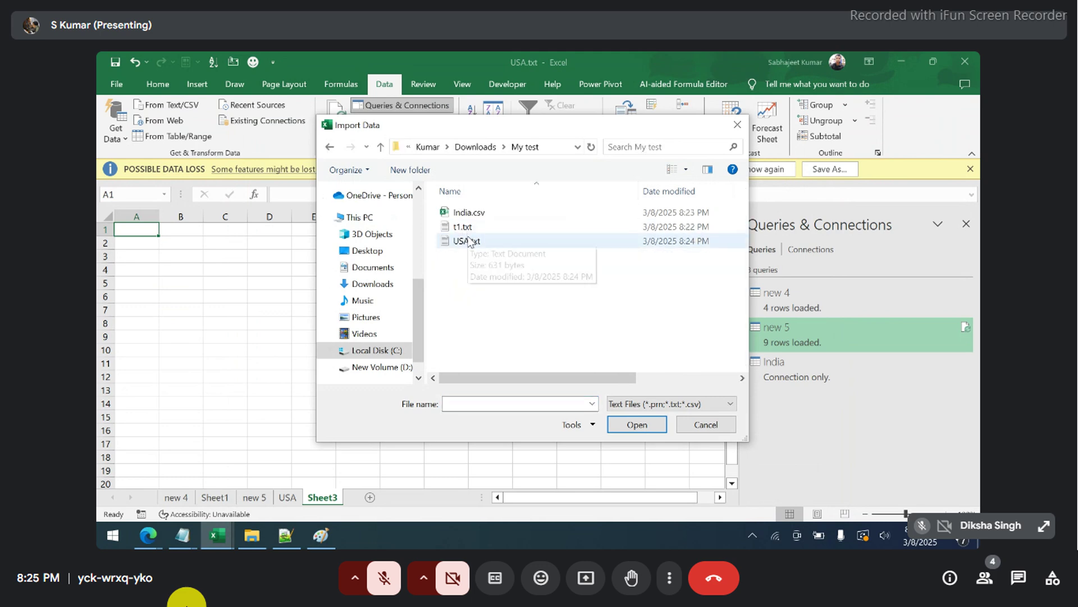
click(468, 243)
click(633, 424)
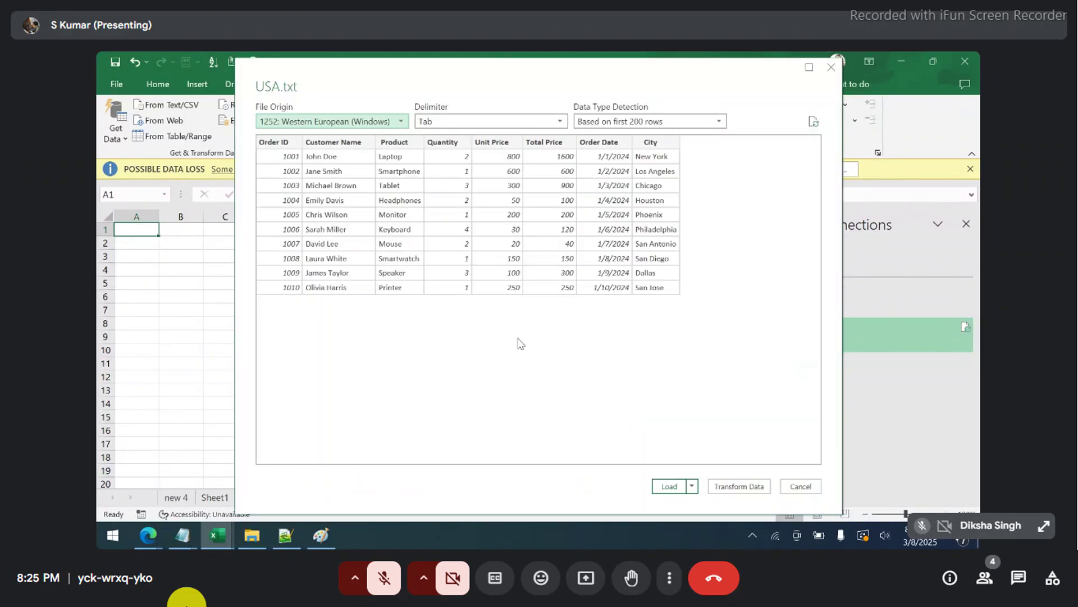
click(732, 486)
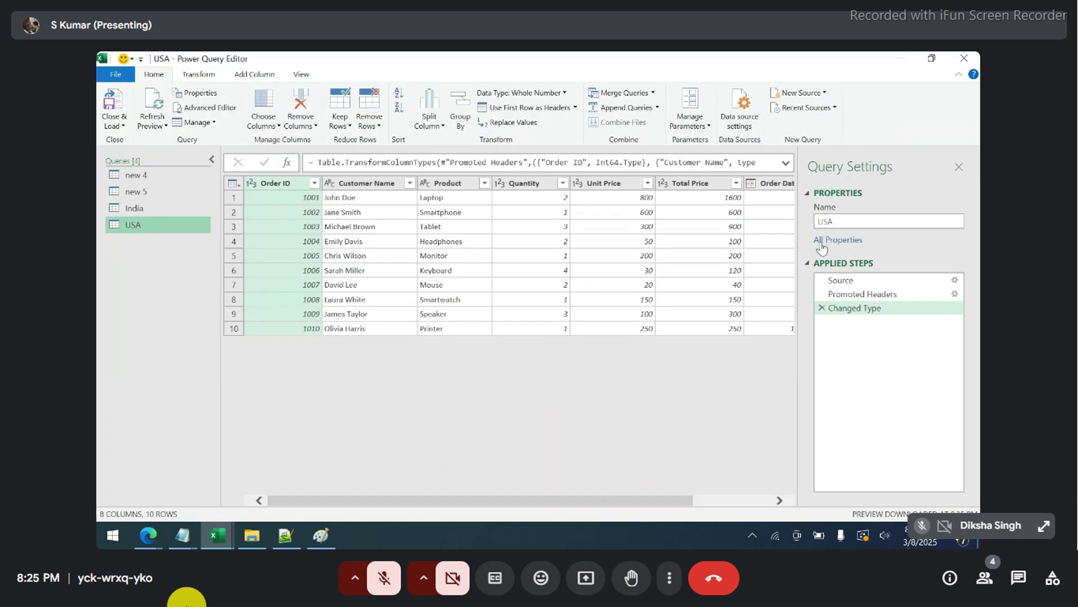
click(848, 222)
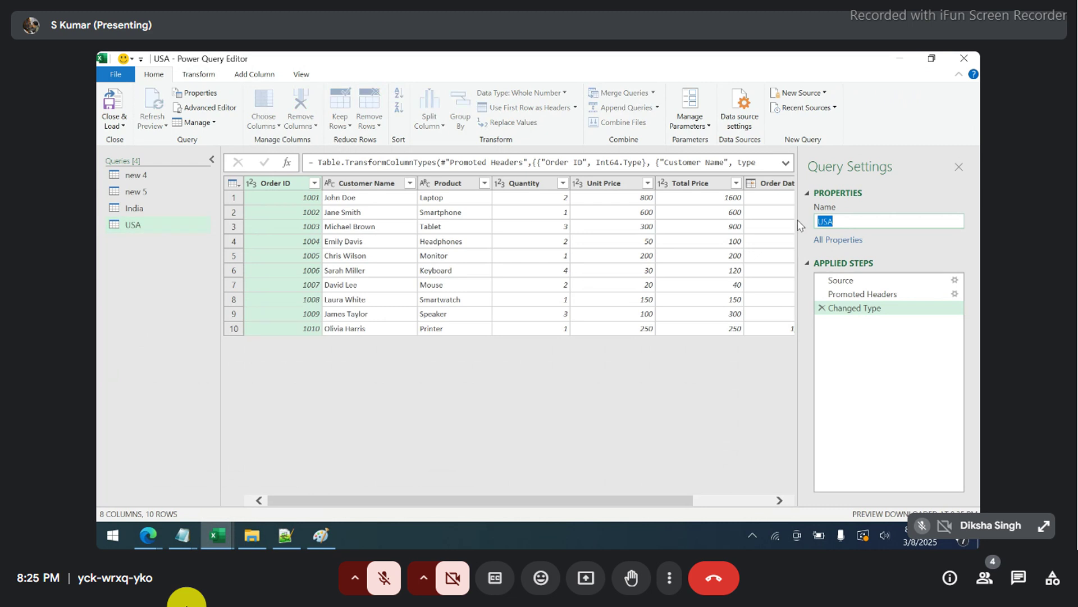
key(Return)
click(137, 175)
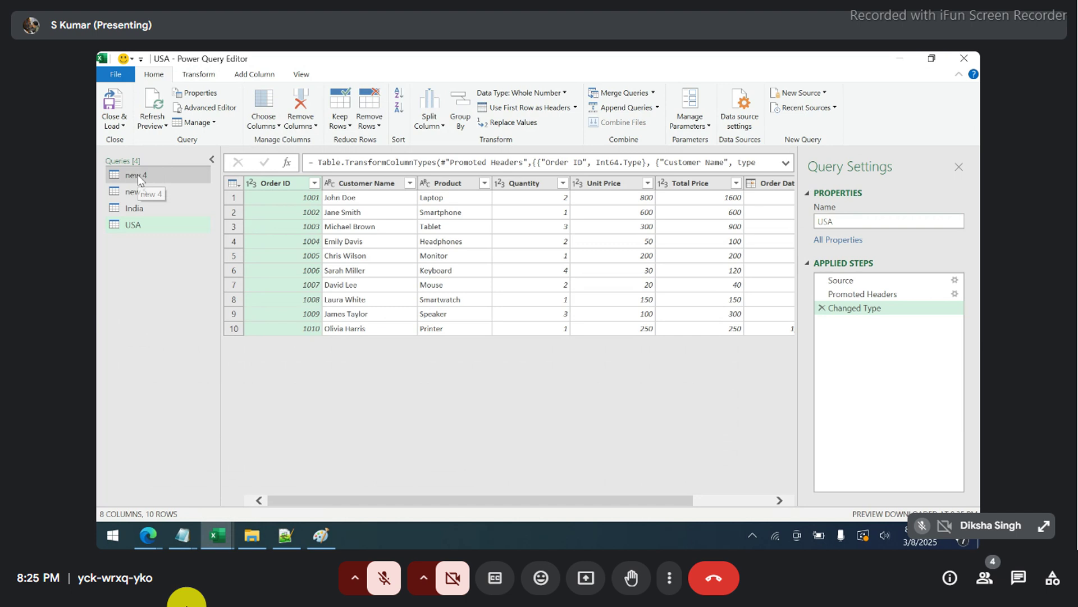
right_click(140, 179)
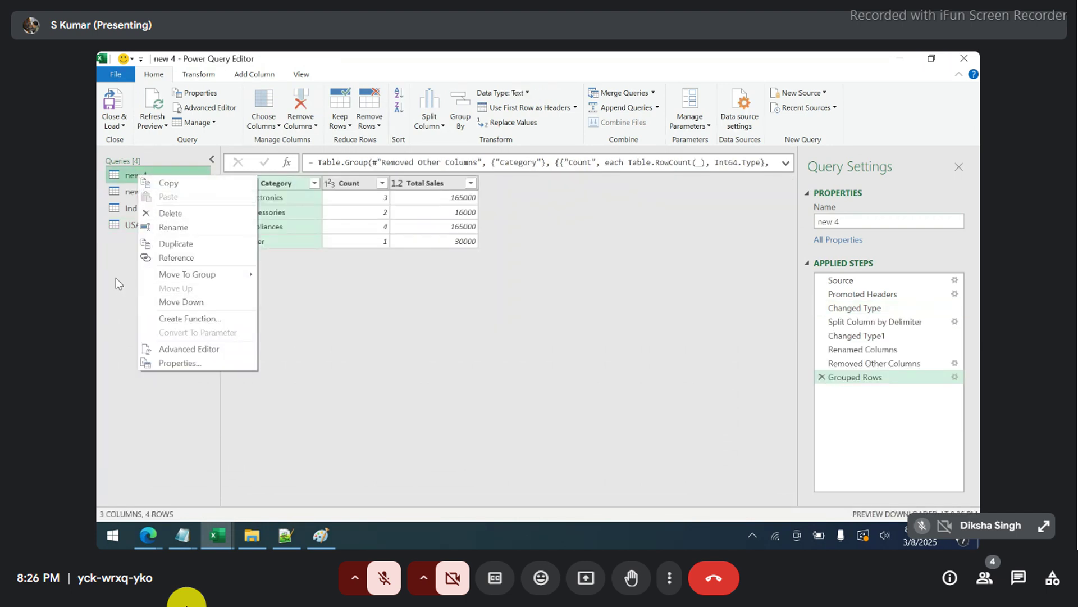
click(116, 278)
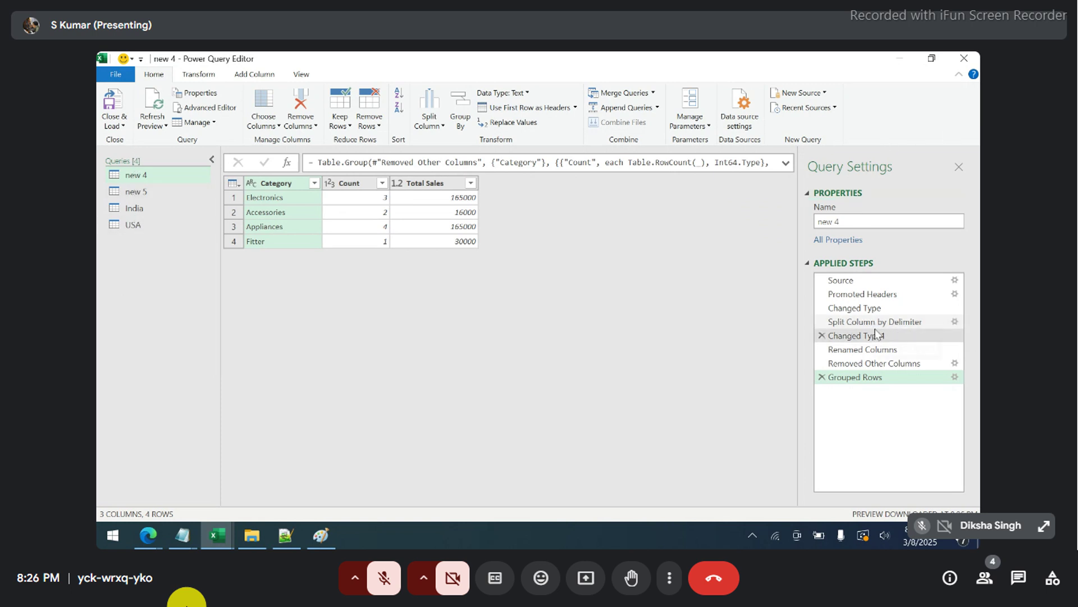
click(142, 209)
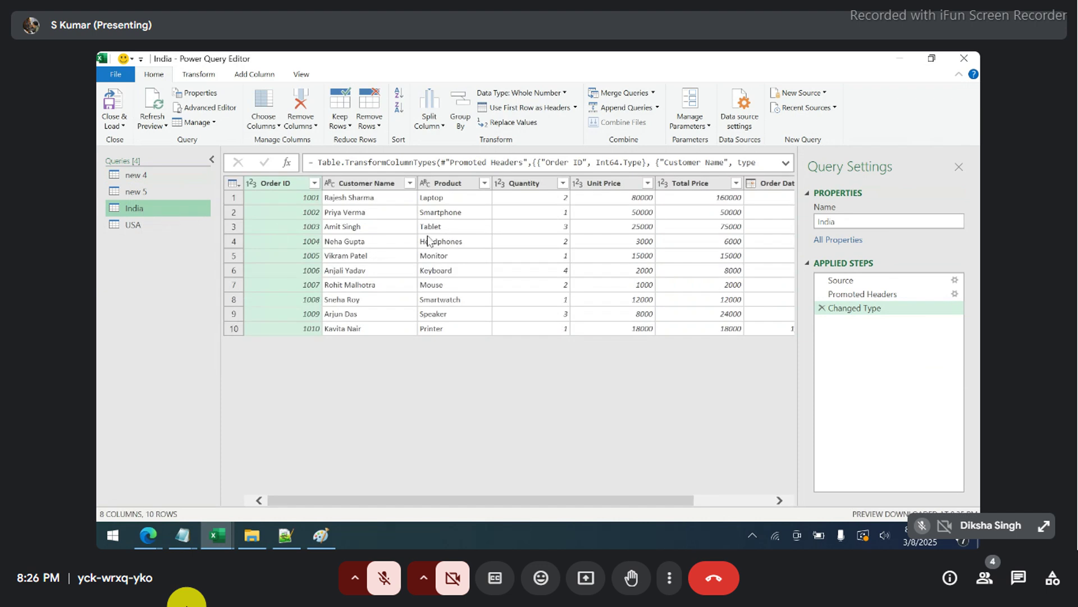
click(164, 227)
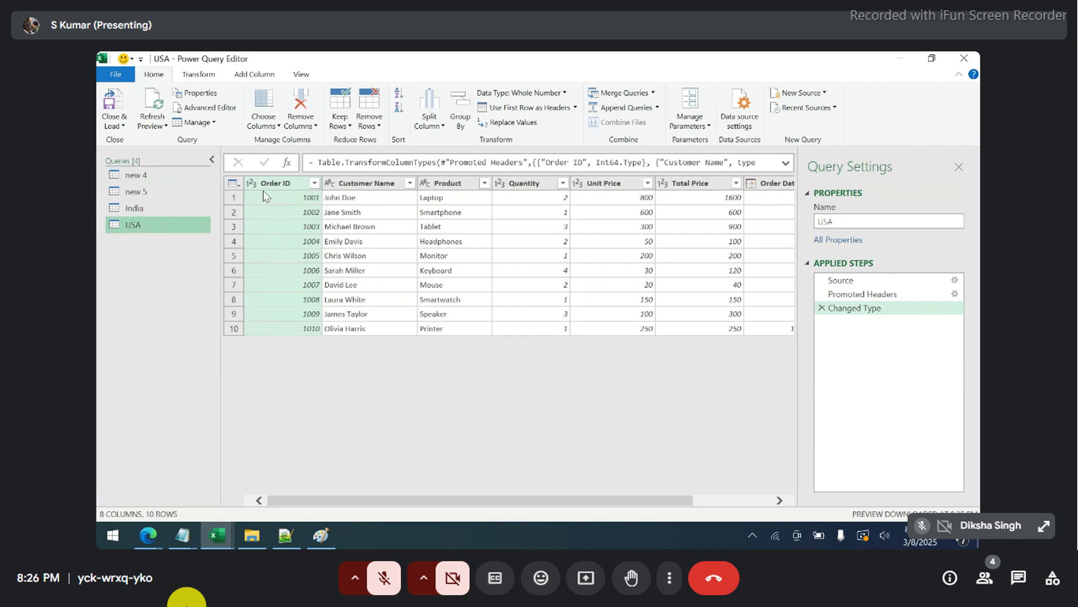
click(163, 213)
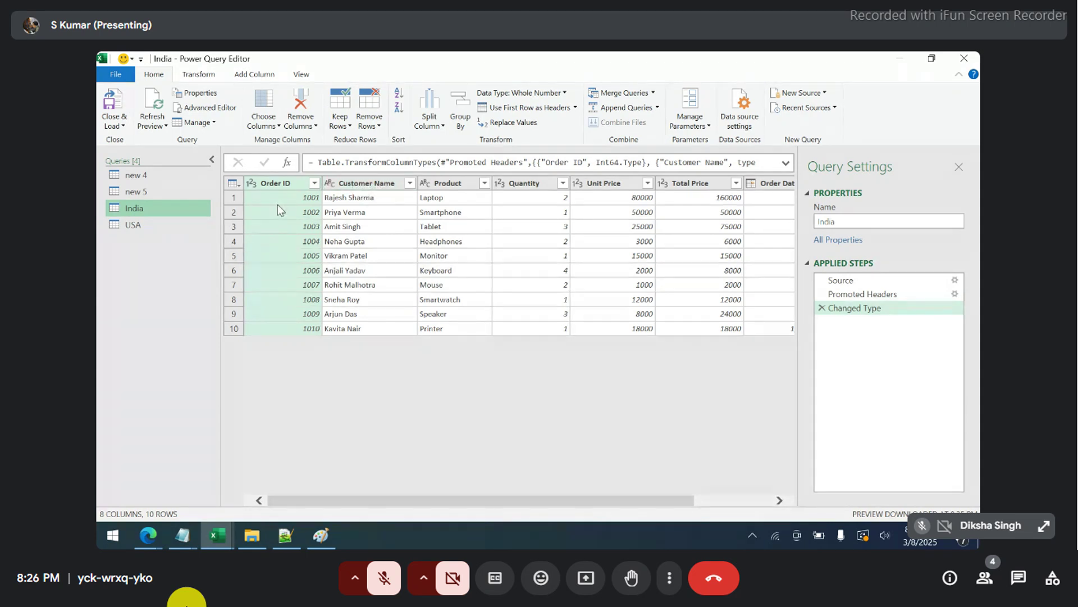
click(173, 224)
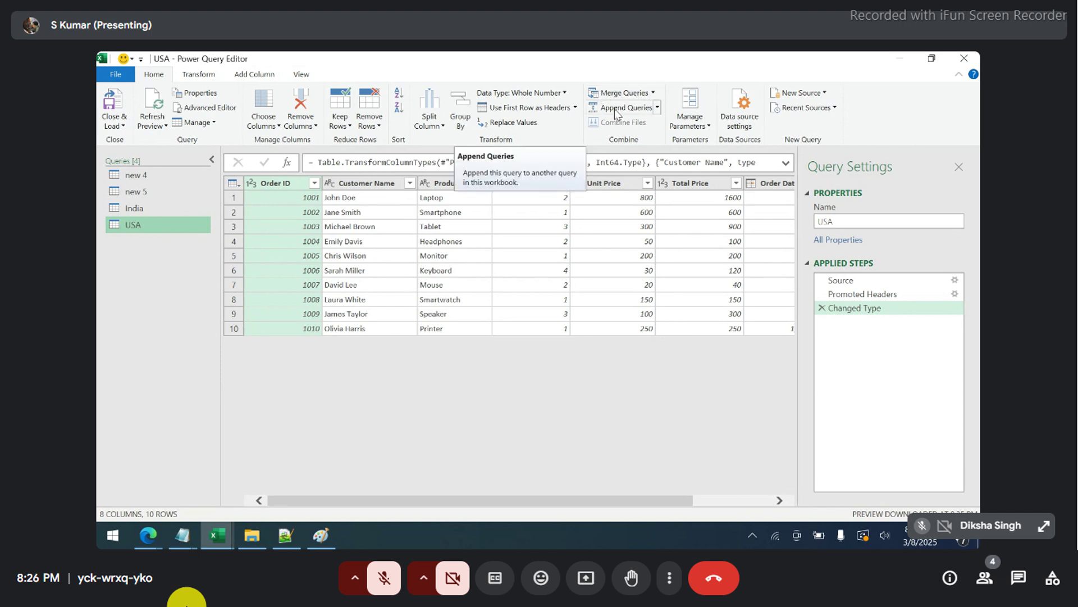
click(657, 109)
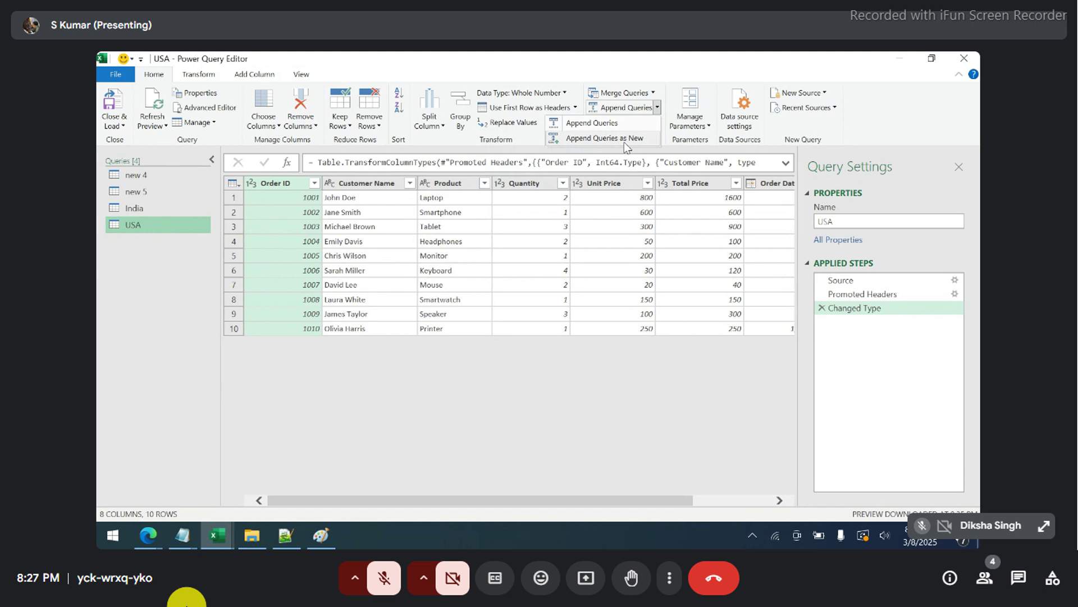
click(624, 141)
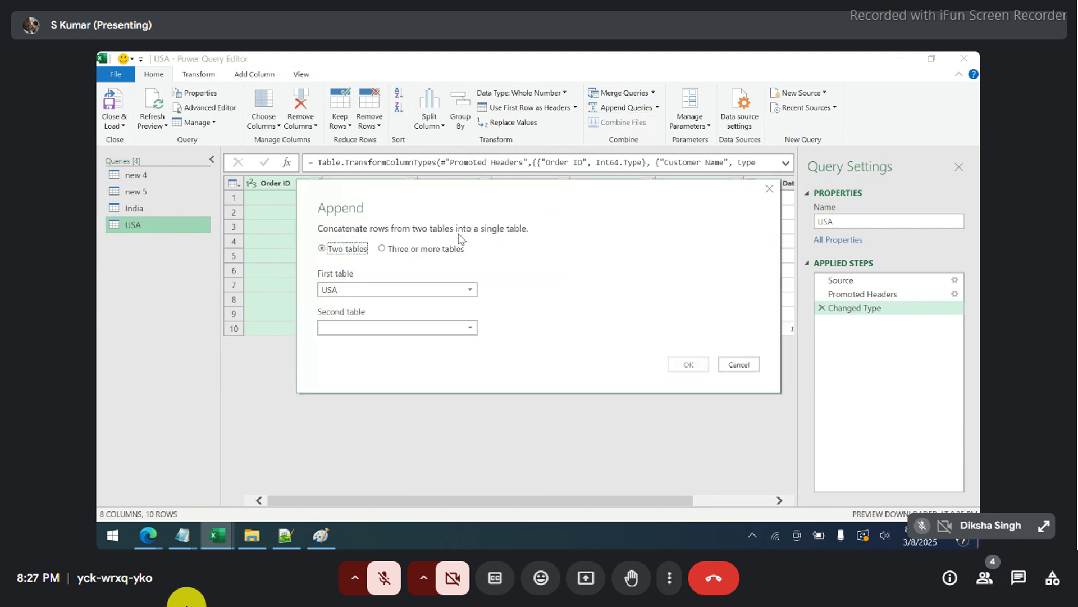
- Append India to USA into Append1, after briefly adding and then removing the new 4 query
drag(467, 195, 486, 145)
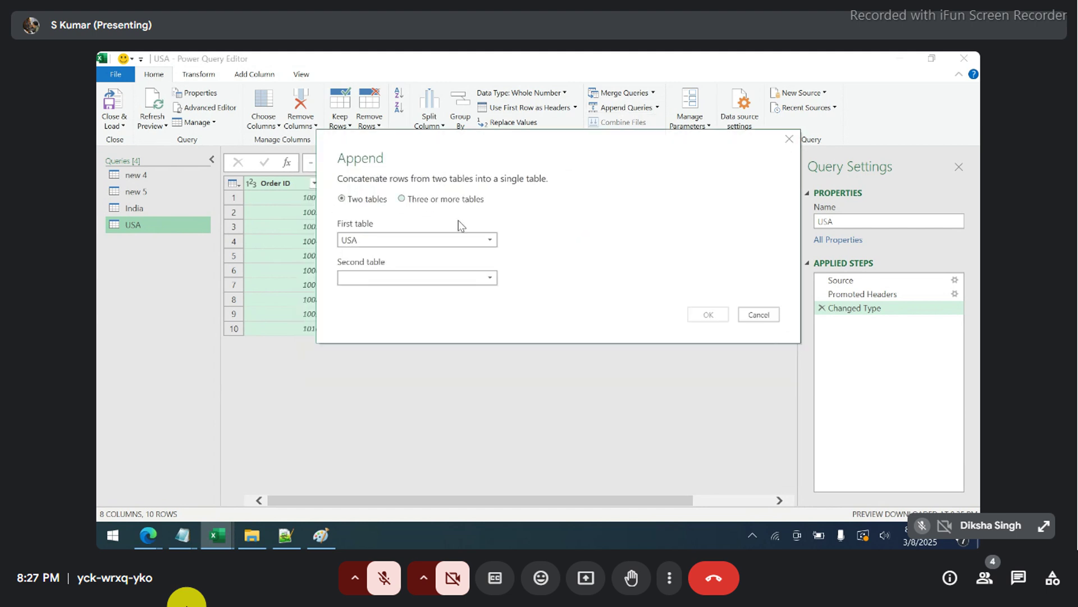
click(445, 277)
click(404, 319)
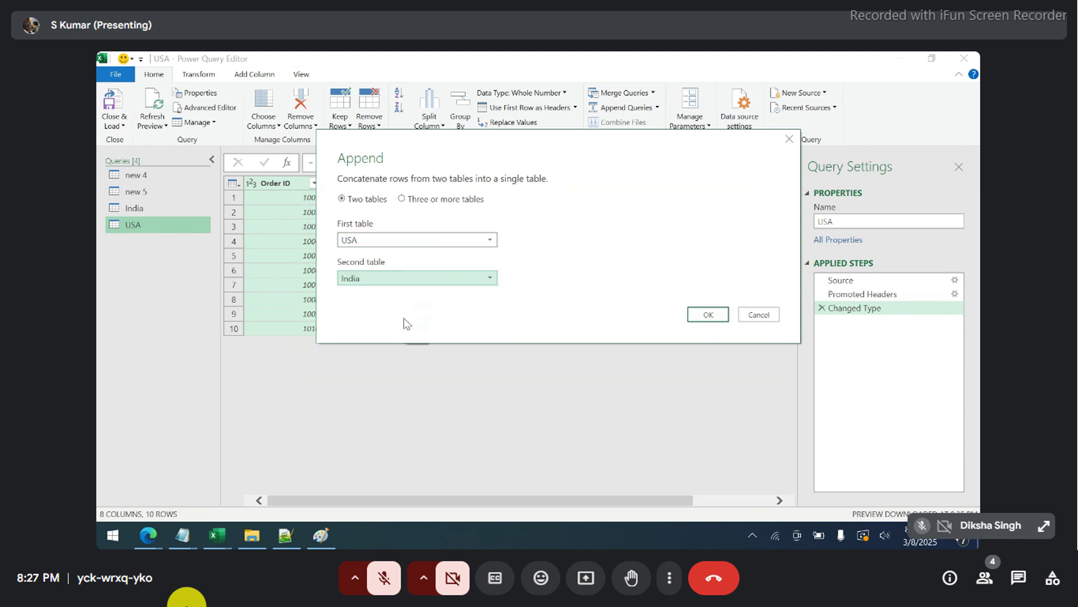
click(402, 200)
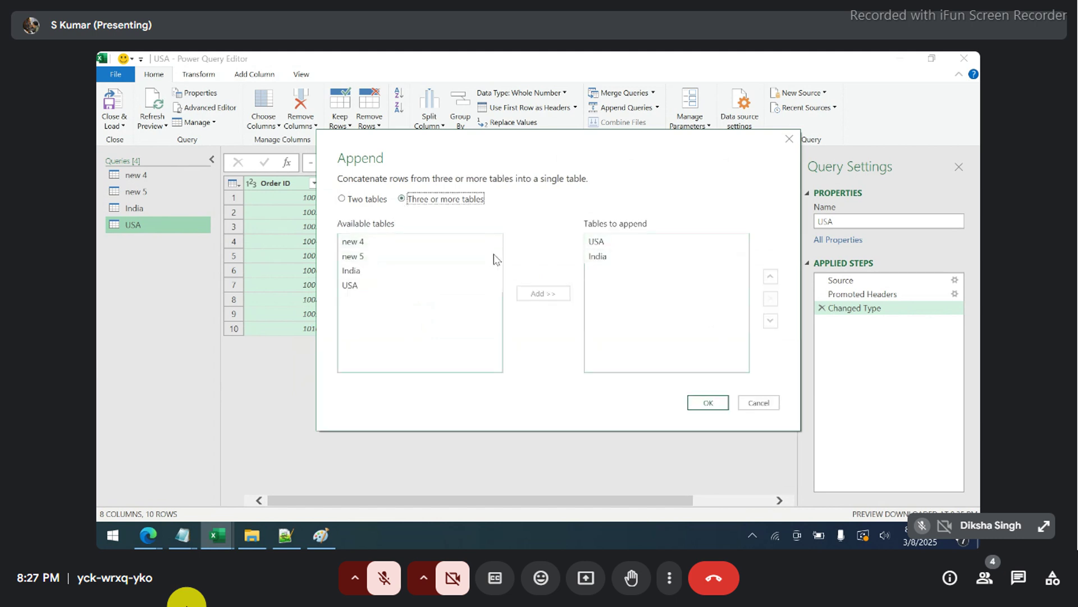
click(382, 256)
click(379, 243)
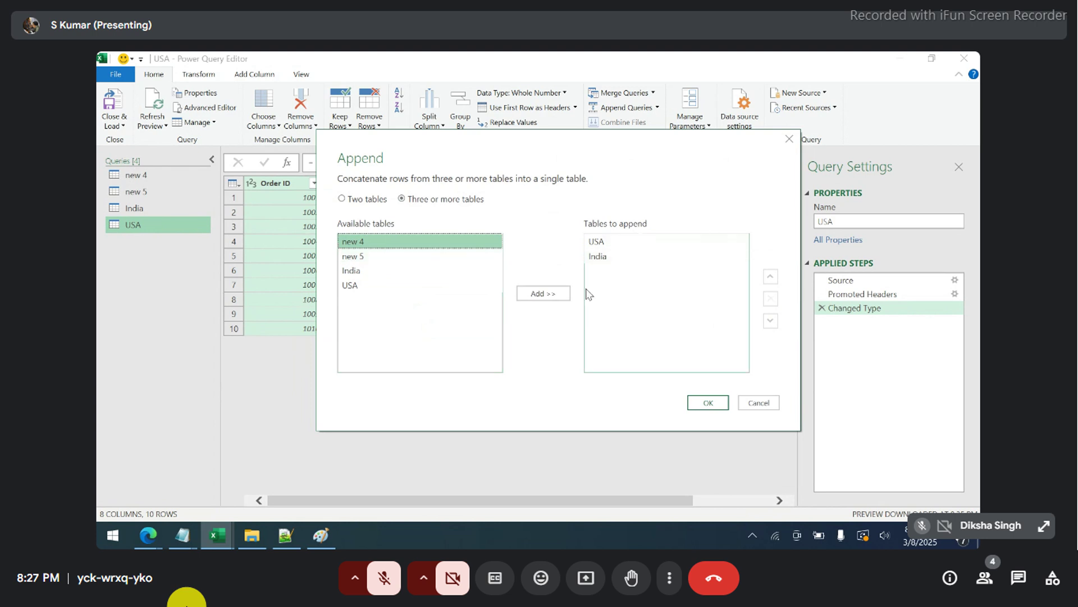
click(566, 298)
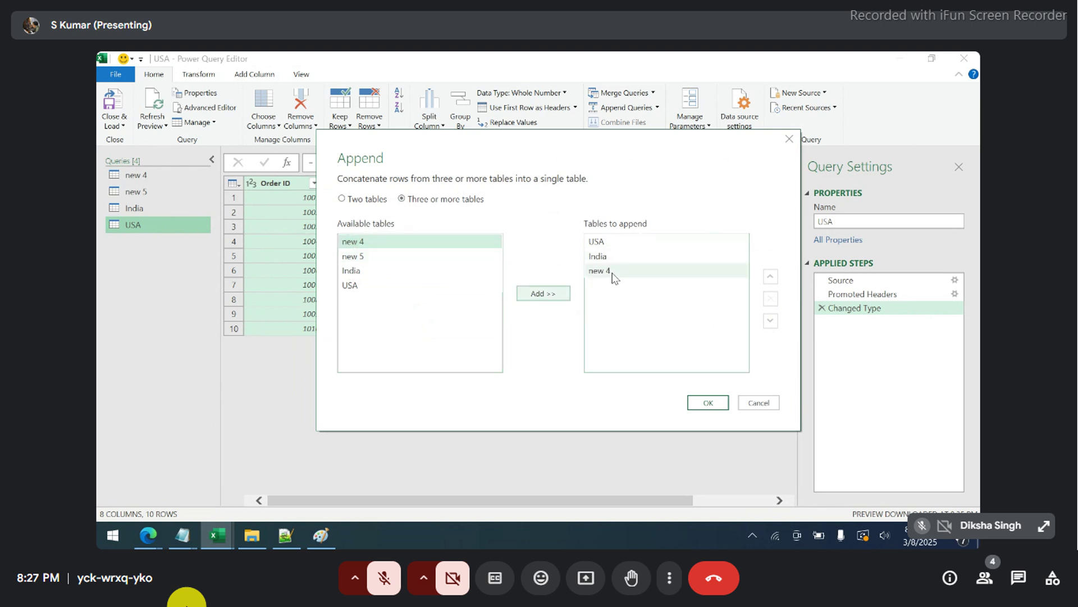
click(614, 276)
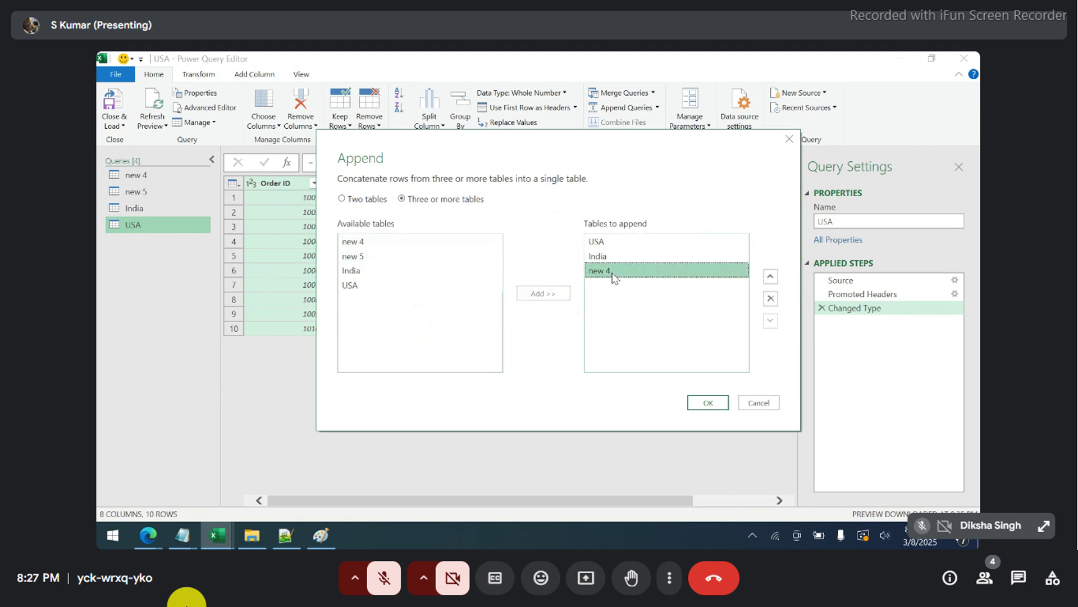
click(771, 300)
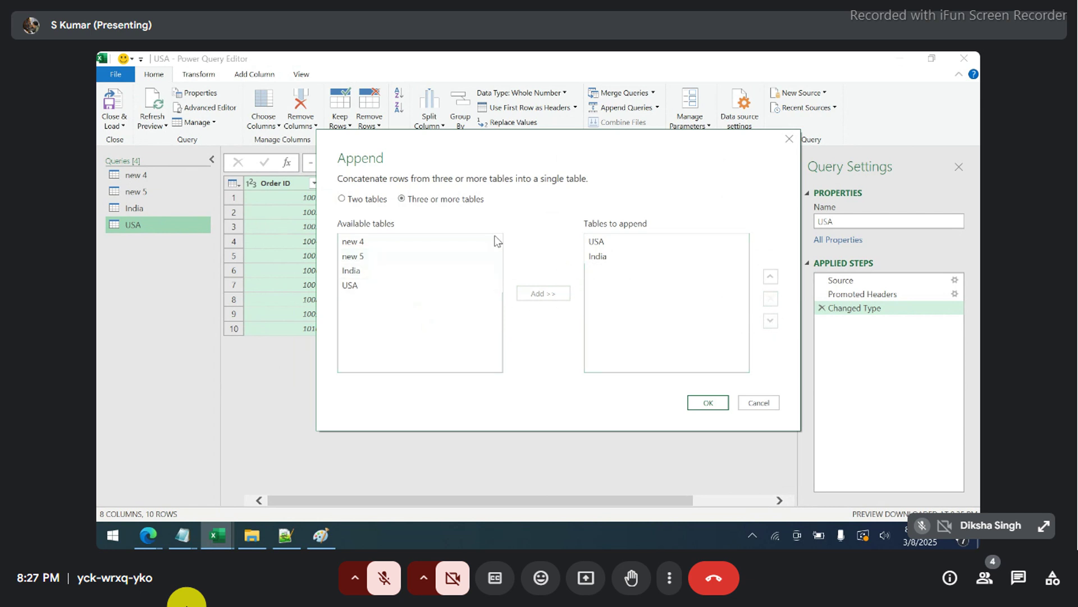
click(697, 404)
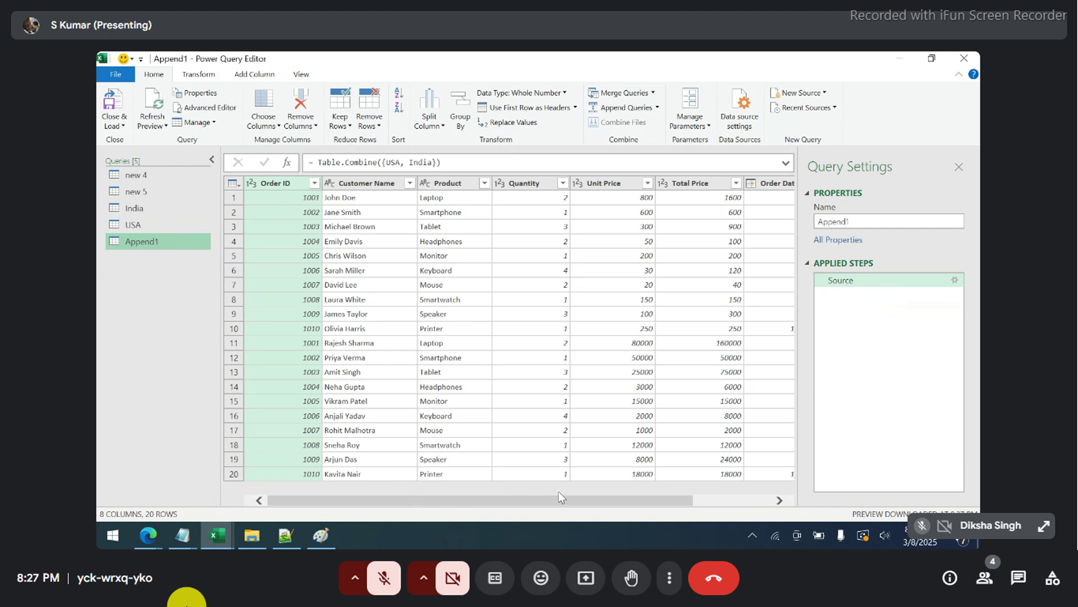
- Scroll through the Append1 preview, then close the editor with Close & Load To
drag(547, 503, 666, 502)
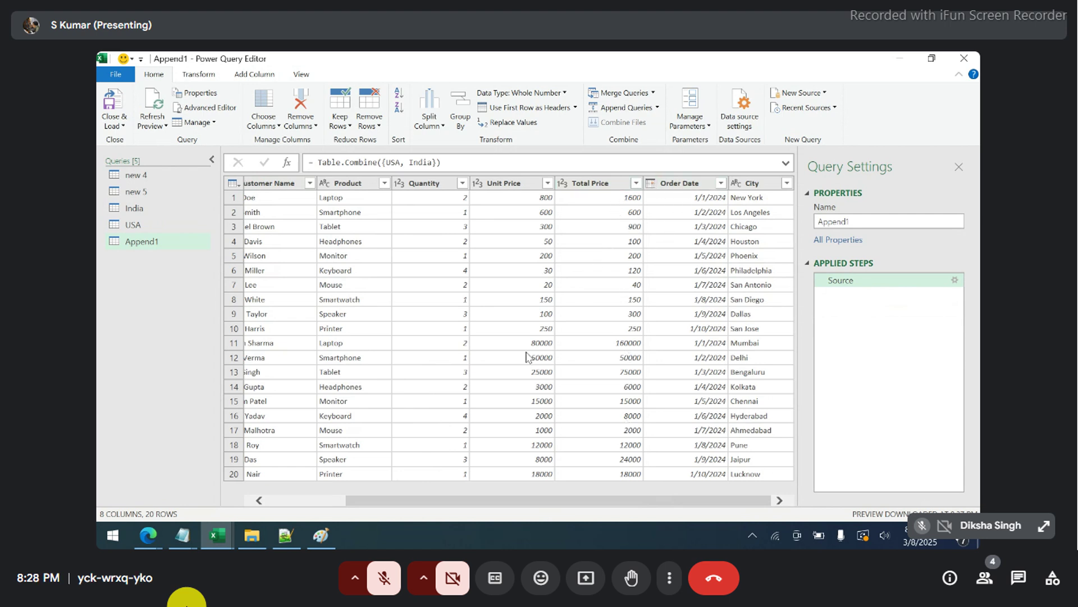
drag(453, 504, 374, 503)
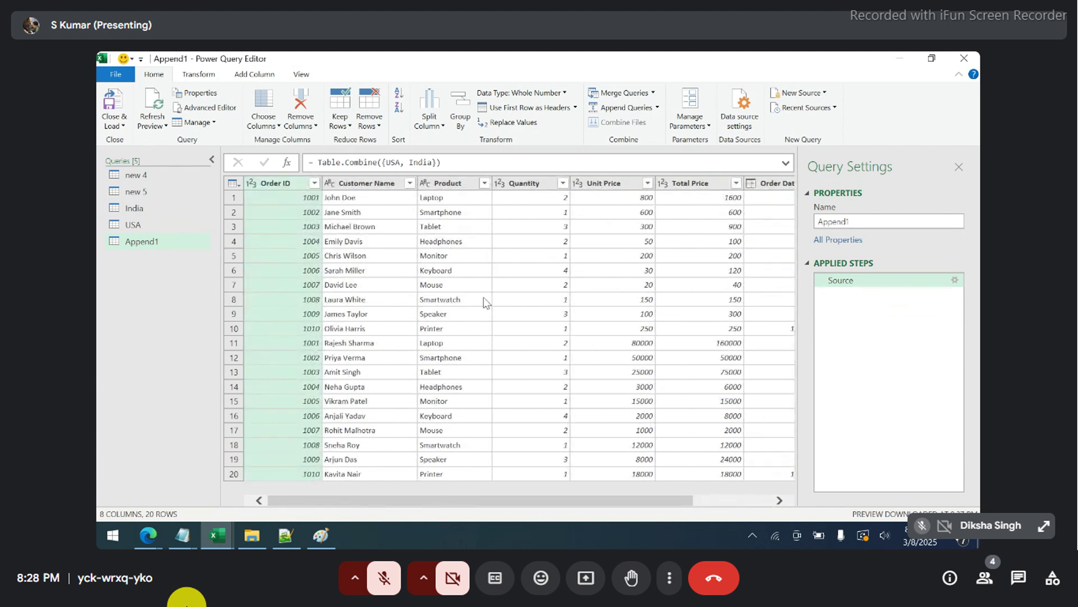
click(120, 126)
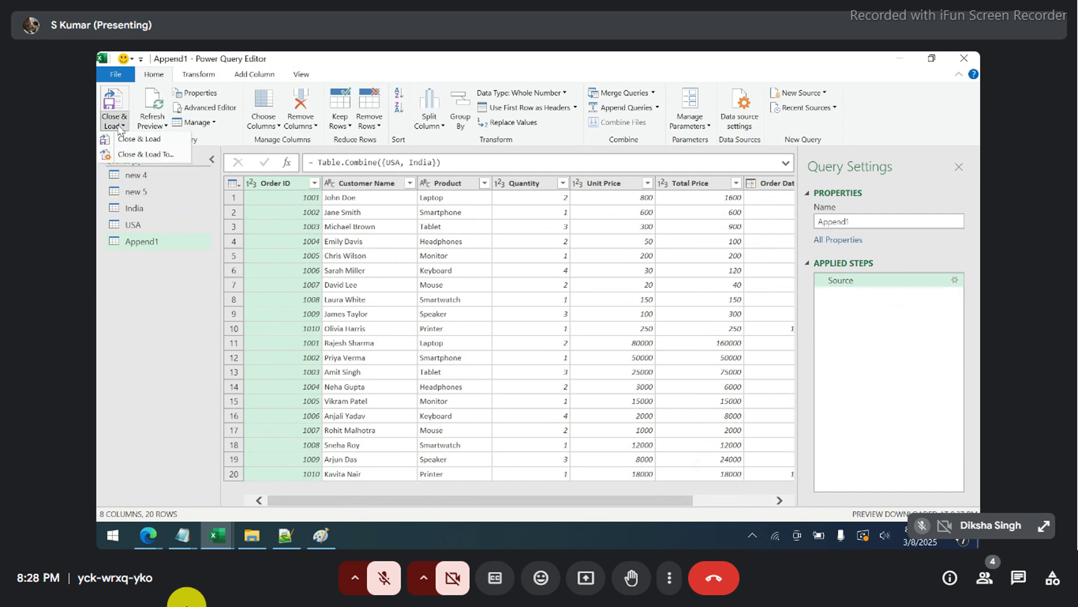
click(134, 160)
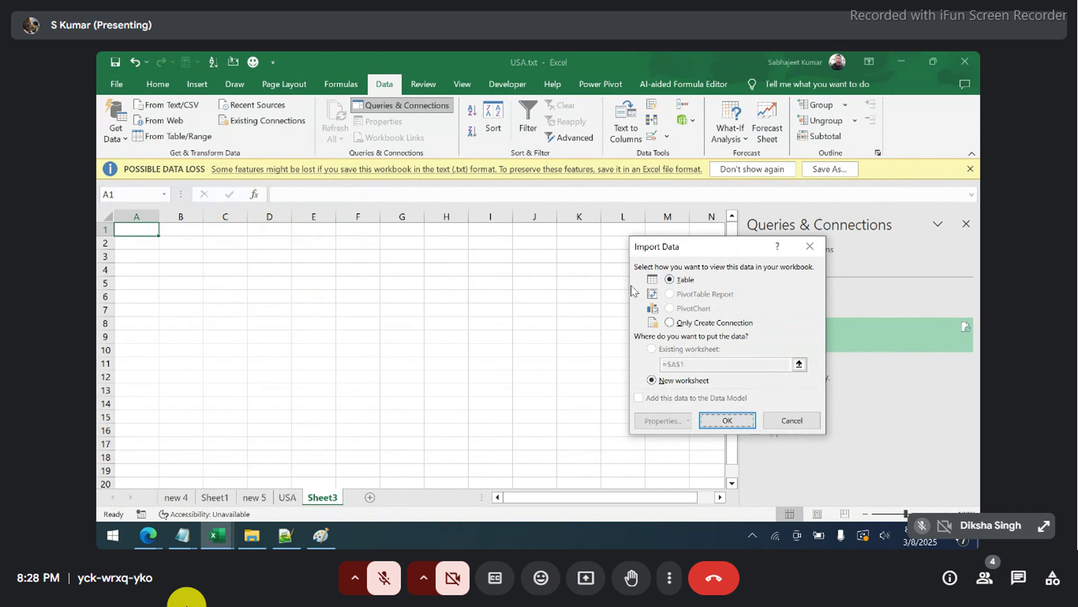
- Load Append1 as a table on a new worksheet, select rows 15–21, and open My test
click(712, 422)
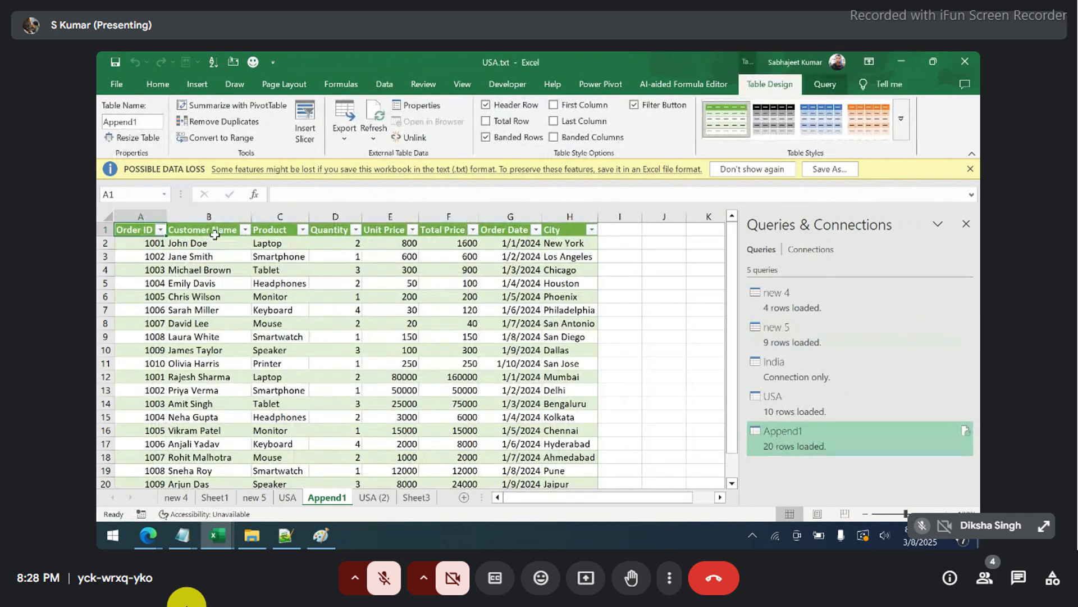
click(971, 154)
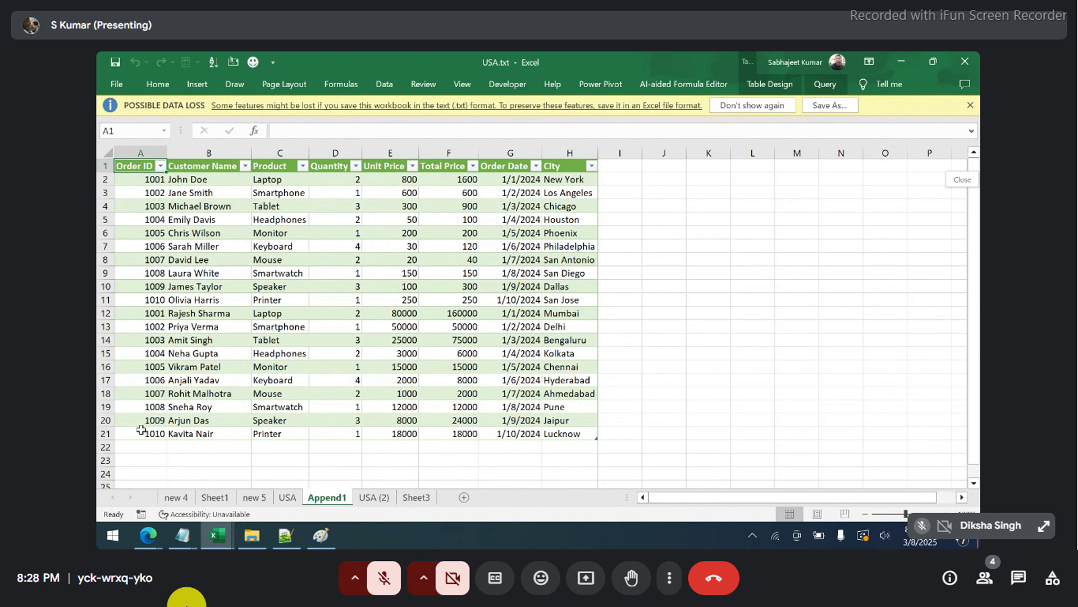
drag(145, 369, 415, 433)
drag(568, 434, 151, 355)
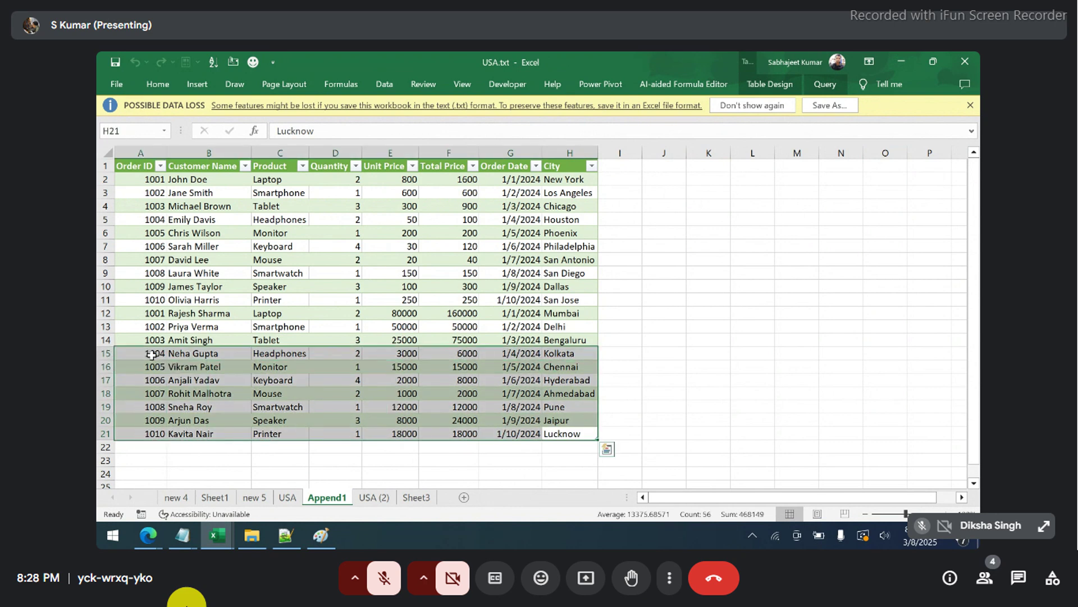
click(252, 536)
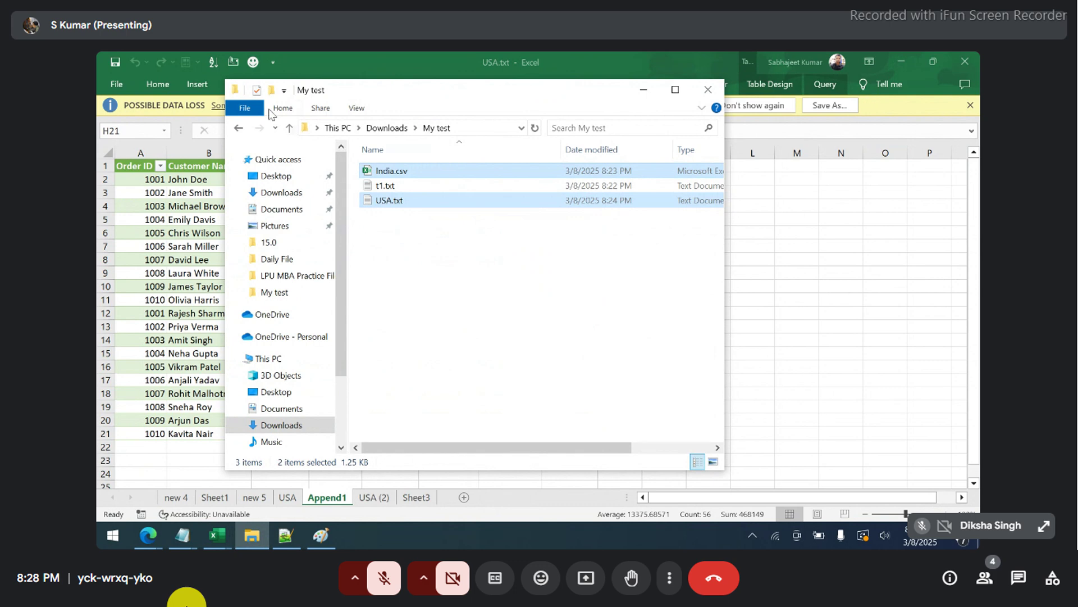
- Shrink the My test Explorer window and bring the Excel workbook's Append1 sheet forward
drag(229, 82, 432, 167)
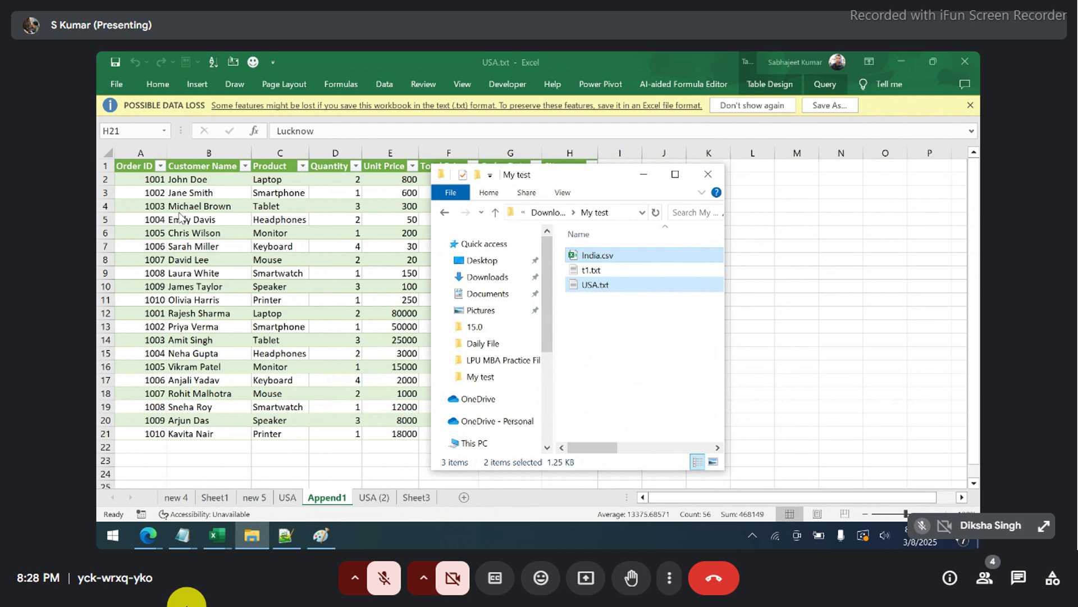
click(256, 204)
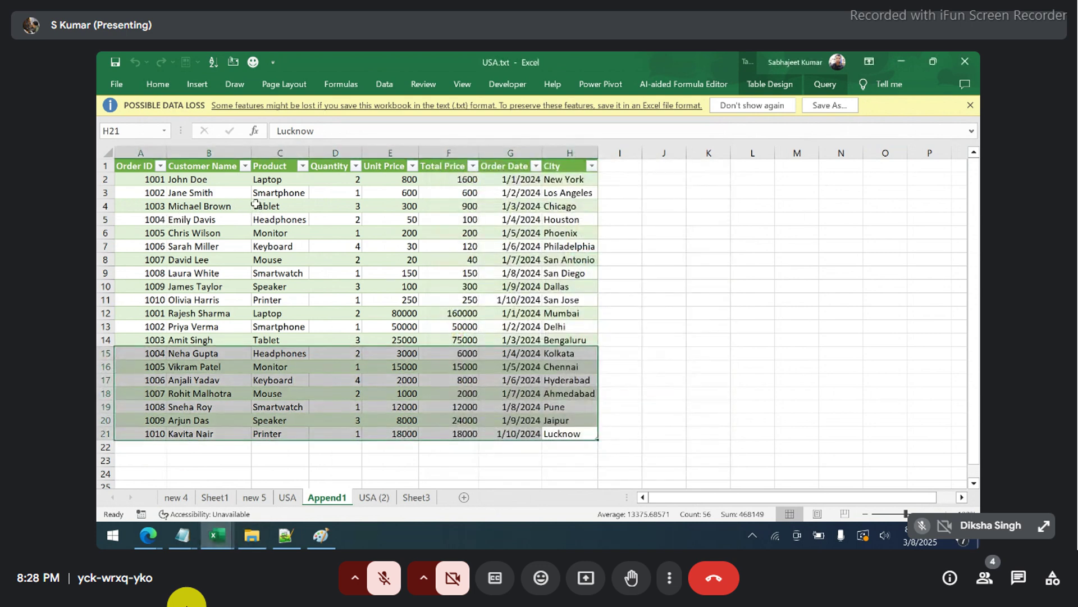
- Open Data > Queries & Connections to list the five queries, then jump to the USA (2) sheet
click(256, 205)
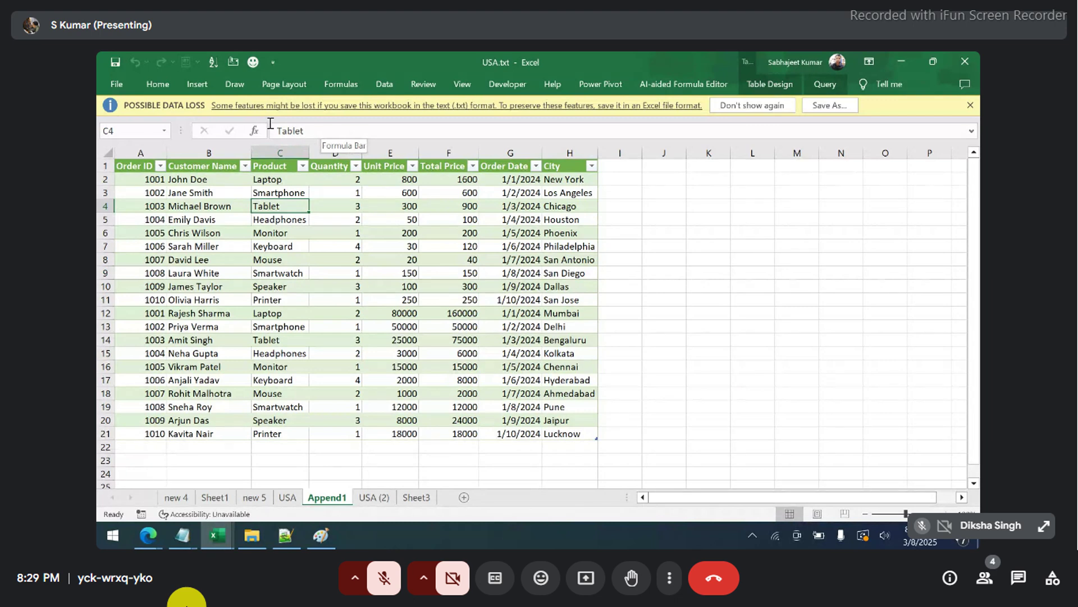
click(331, 188)
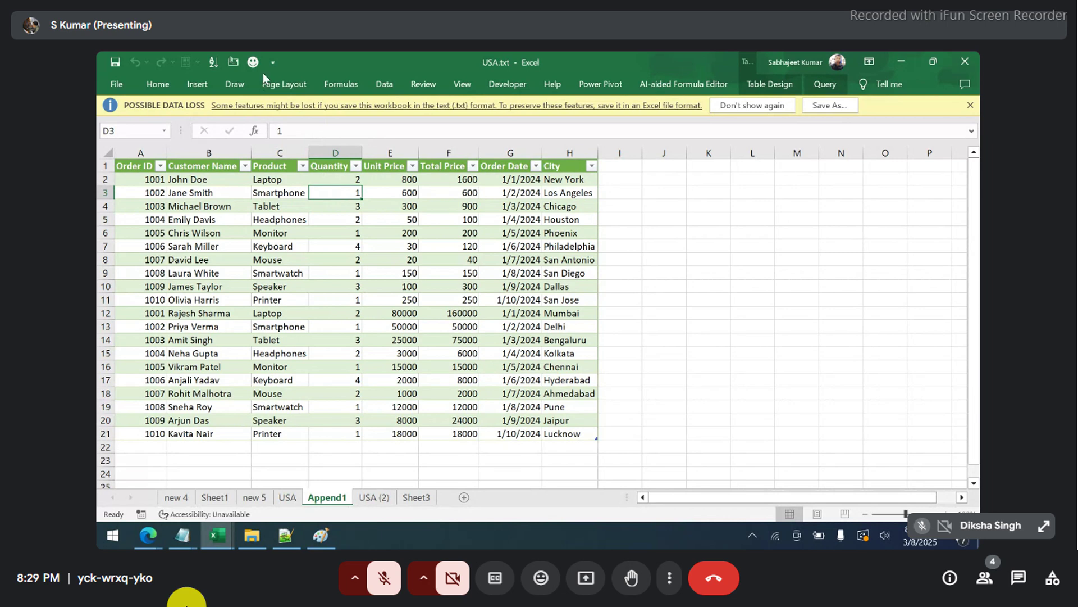
click(375, 86)
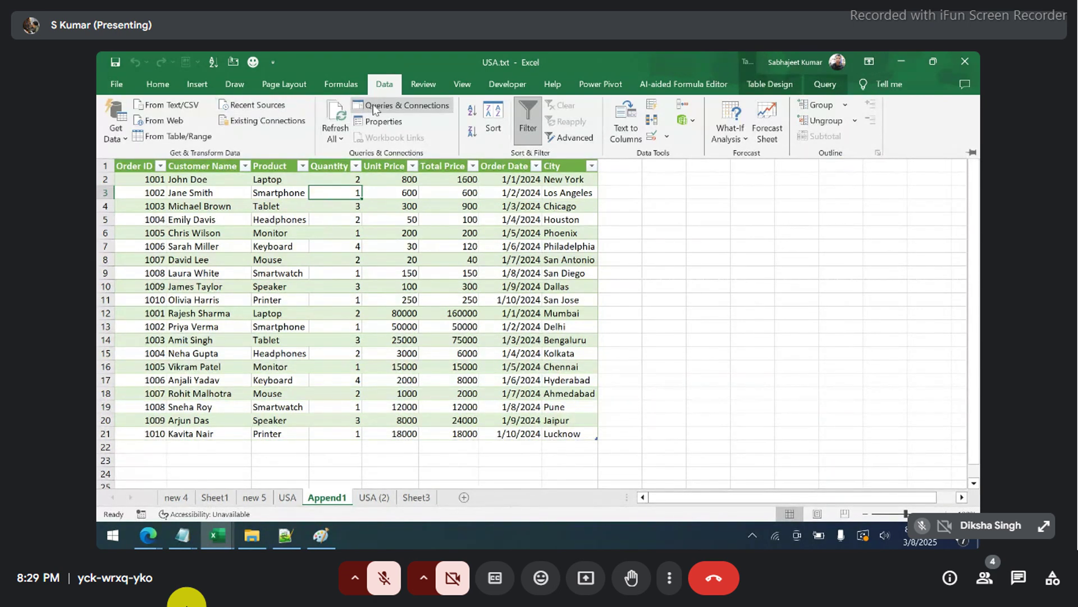
click(360, 106)
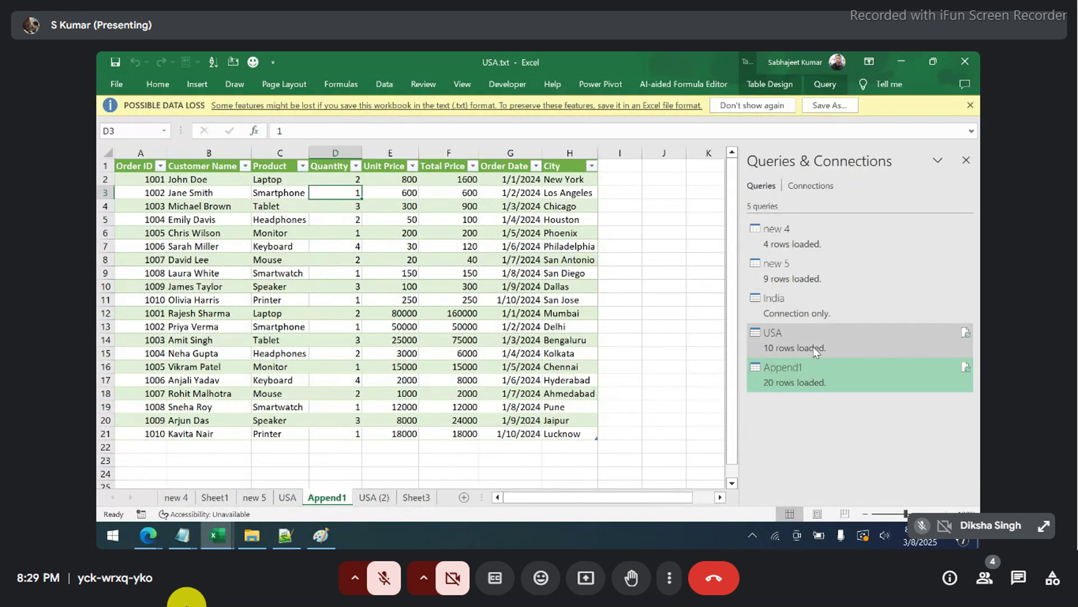
click(814, 351)
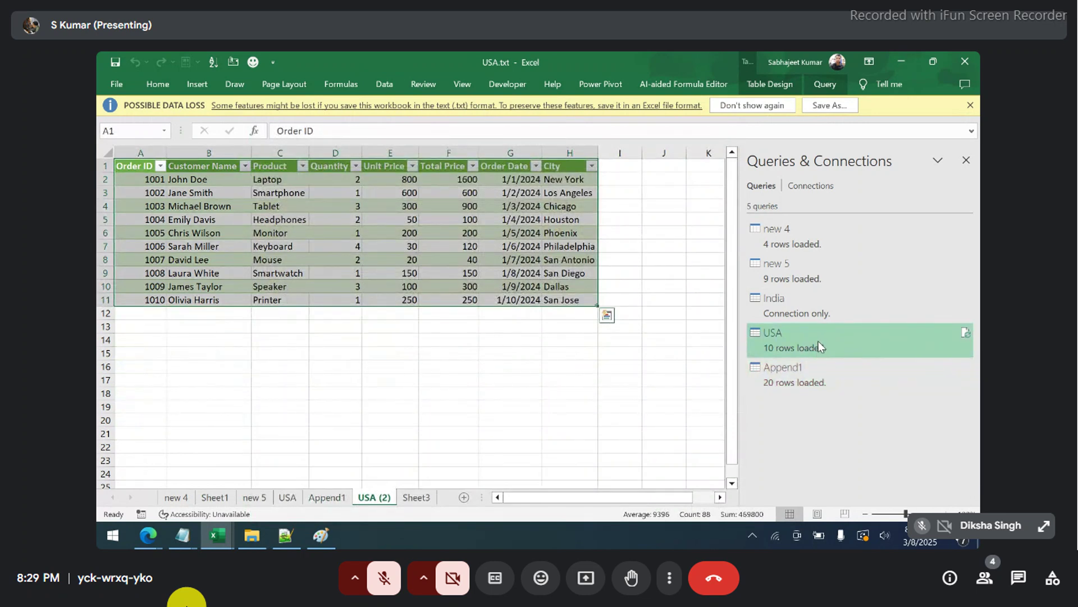
- Delete the USA (2) sheet, confirming the permanent deletion
right_click(363, 500)
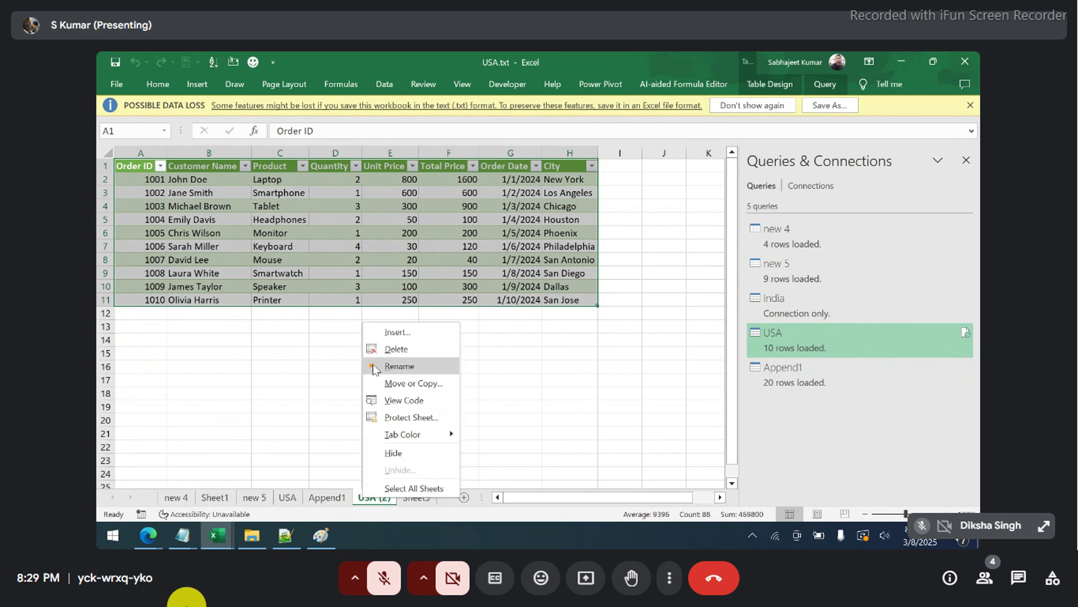
key(Escape)
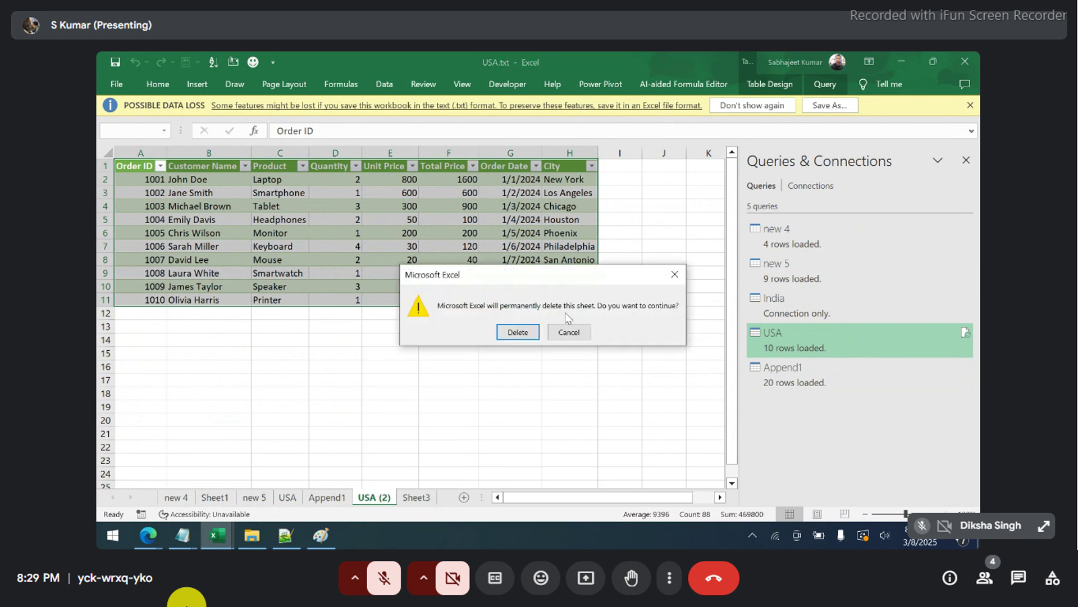
click(517, 334)
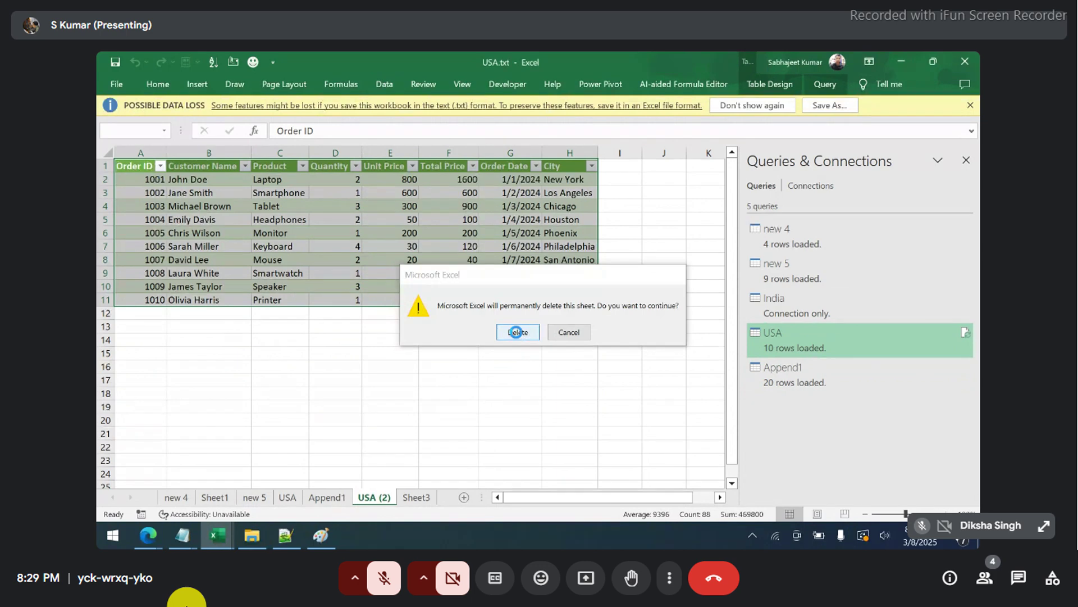
- Delete the USA sheet too, leaving the USA query as connection only
mouse_move(783, 337)
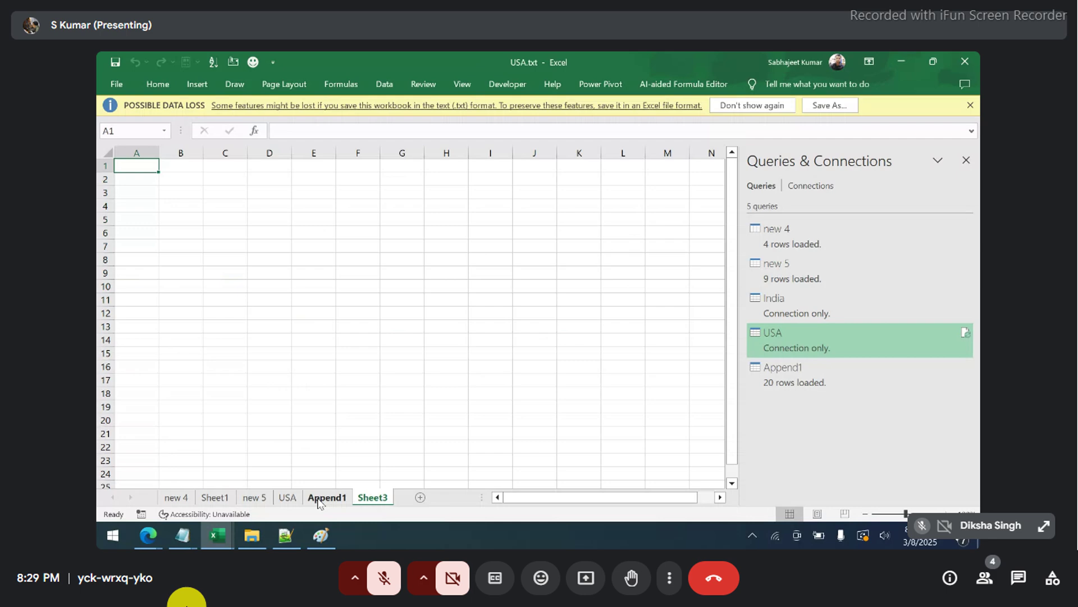
click(326, 497)
click(287, 498)
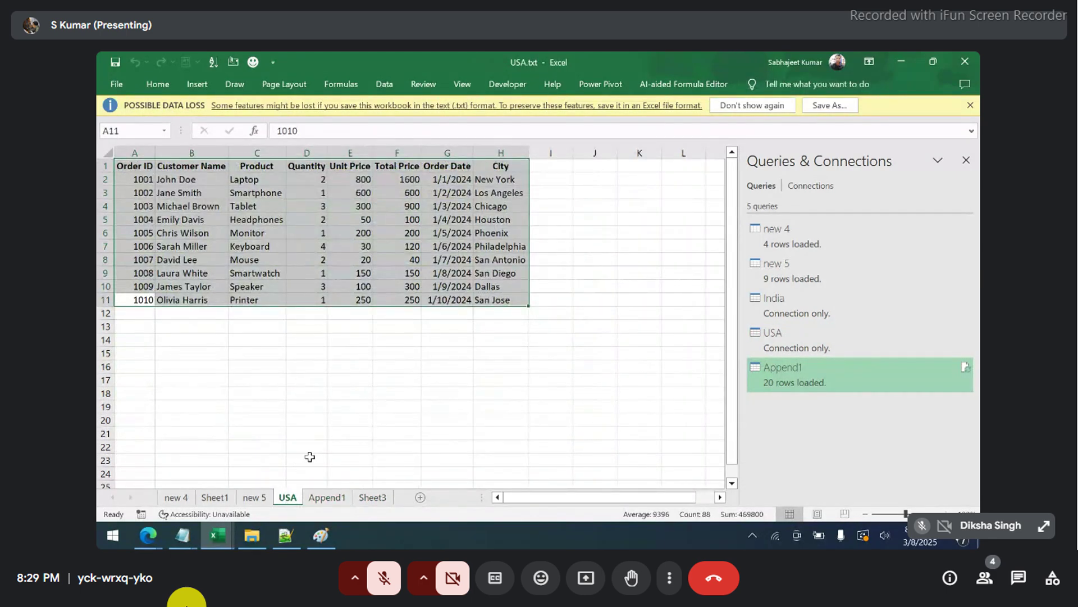
right_click(294, 499)
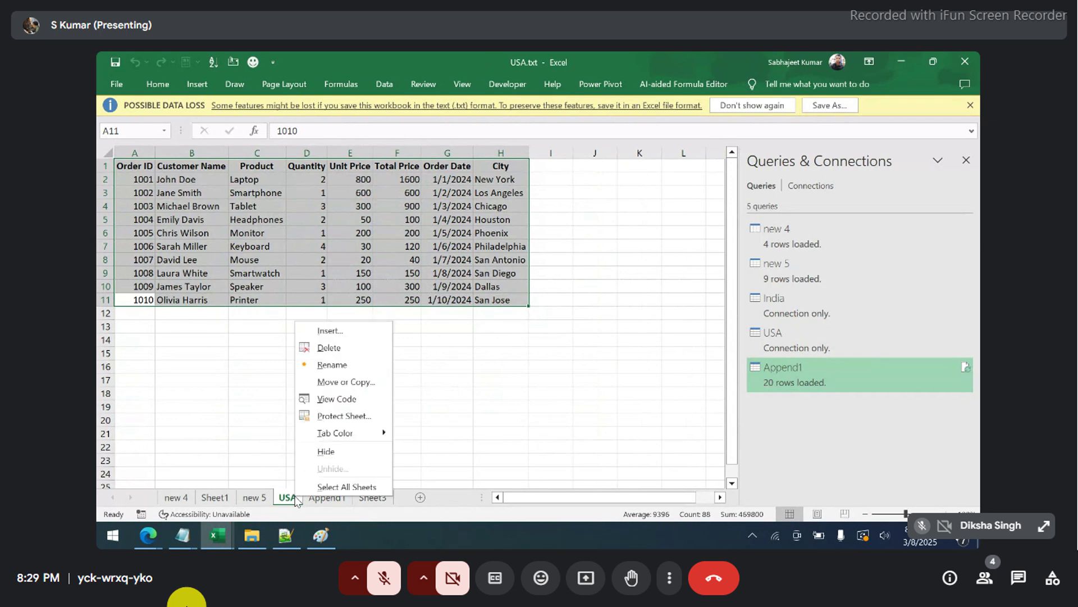
click(324, 347)
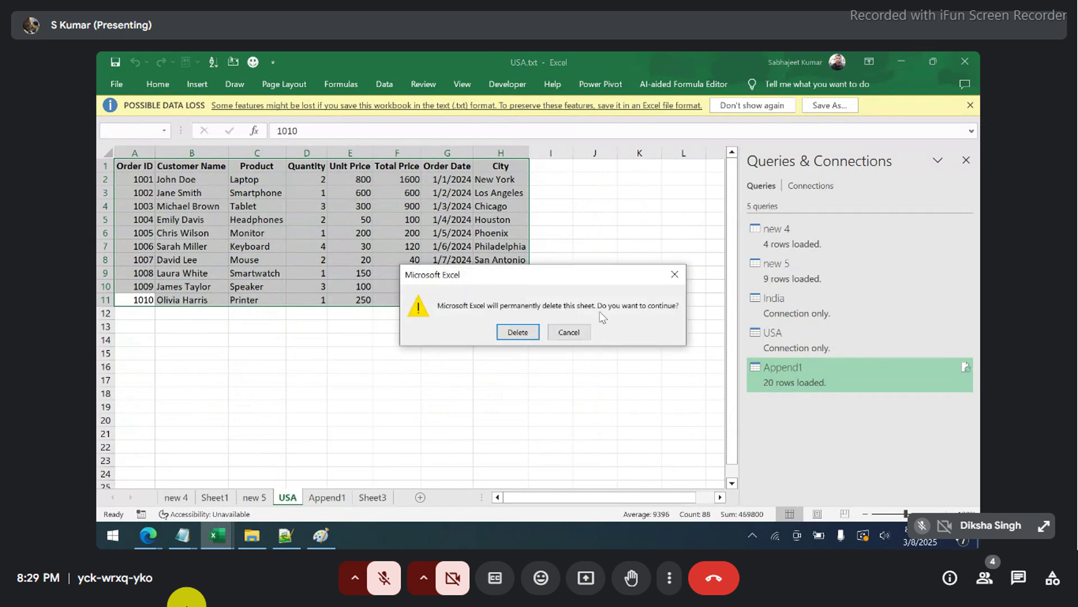
click(524, 331)
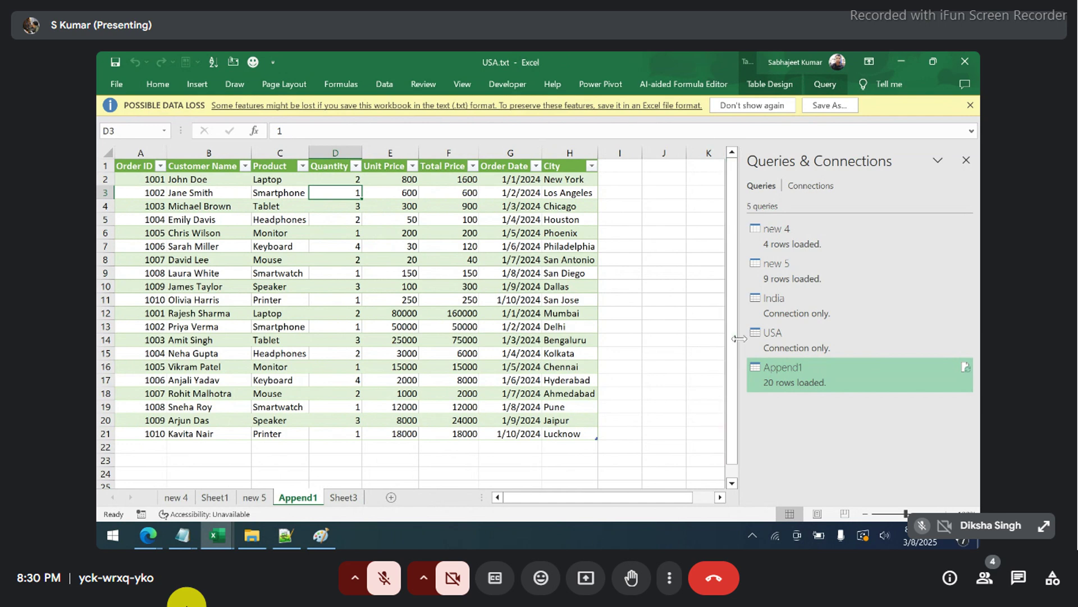
- Open the USA query in Power Query Editor from its Queries & Connections peek card
mouse_move(775, 341)
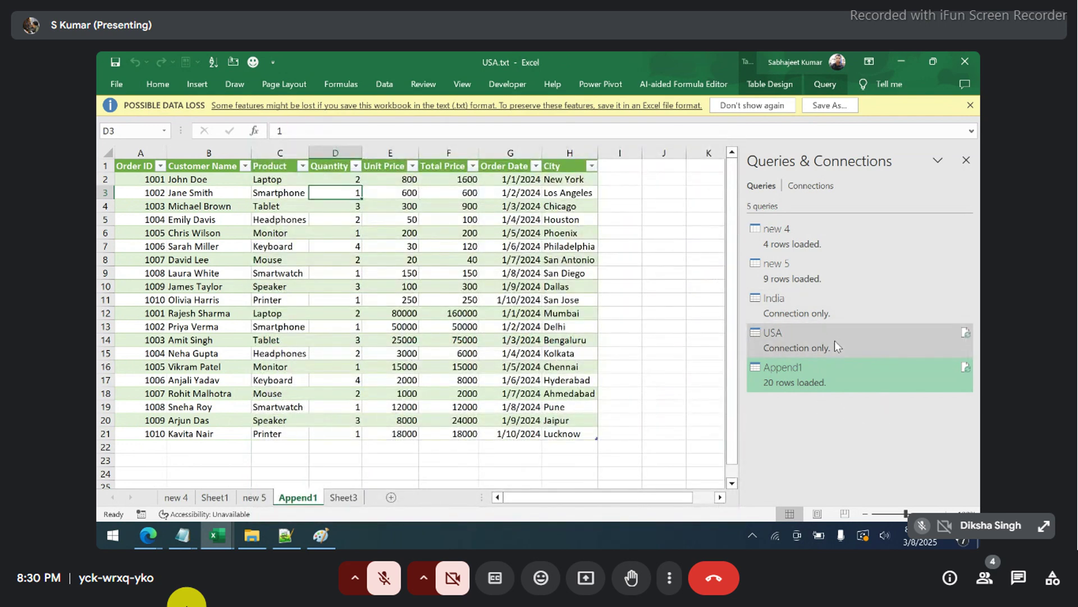
mouse_move(875, 340)
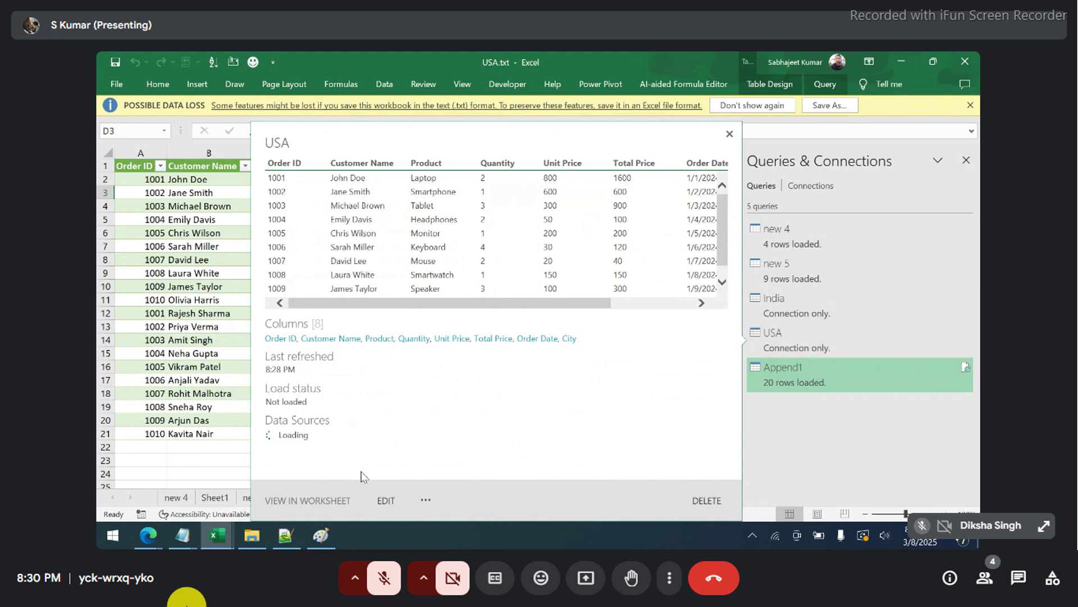
click(386, 500)
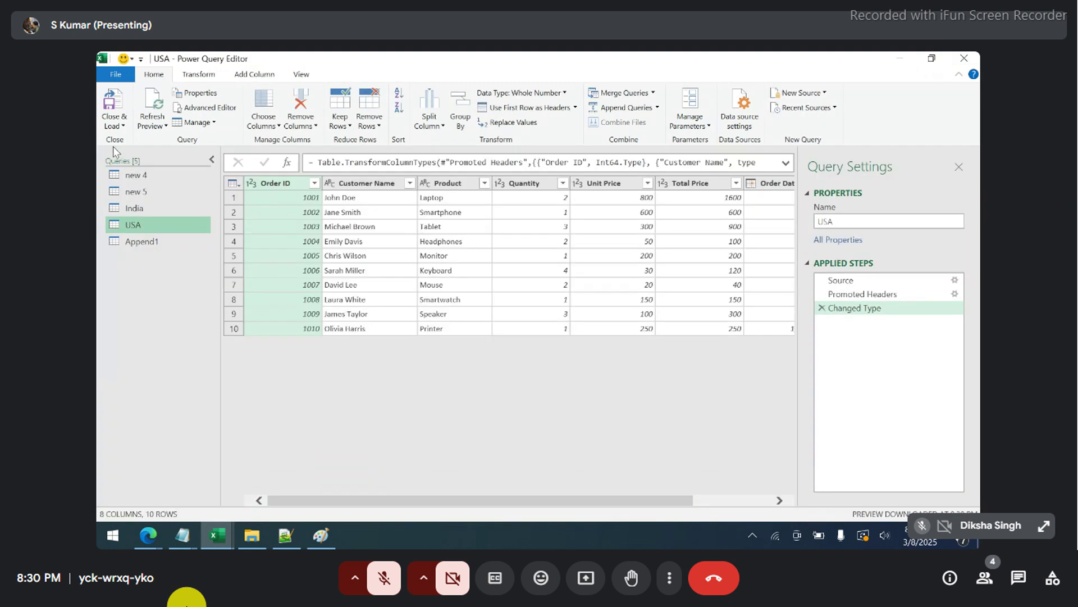
- Check the Close & Load options without choosing one, then view the India query's data
click(122, 127)
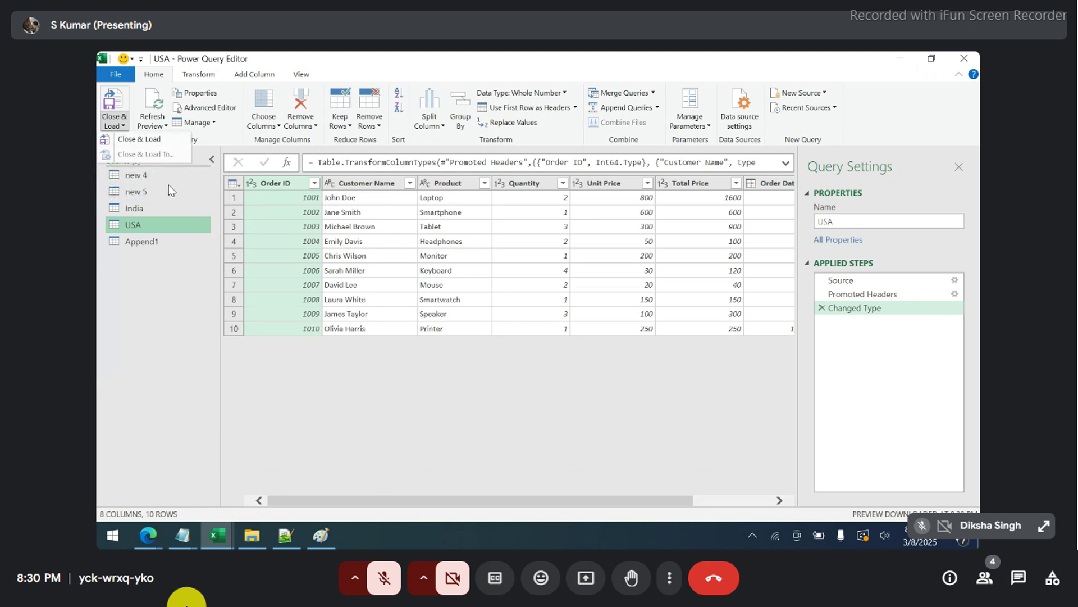
click(187, 310)
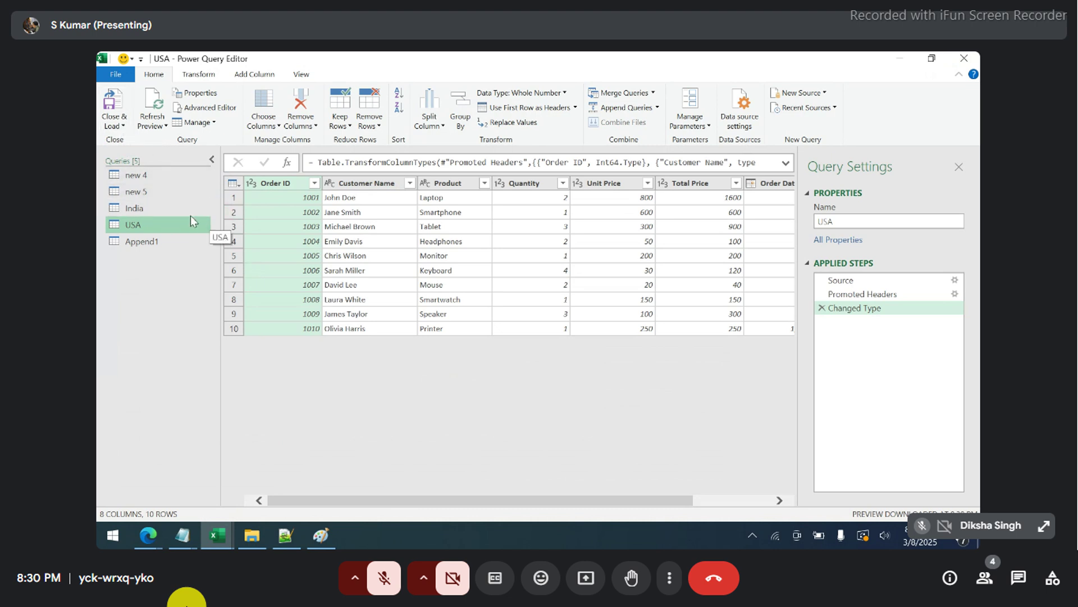
click(175, 211)
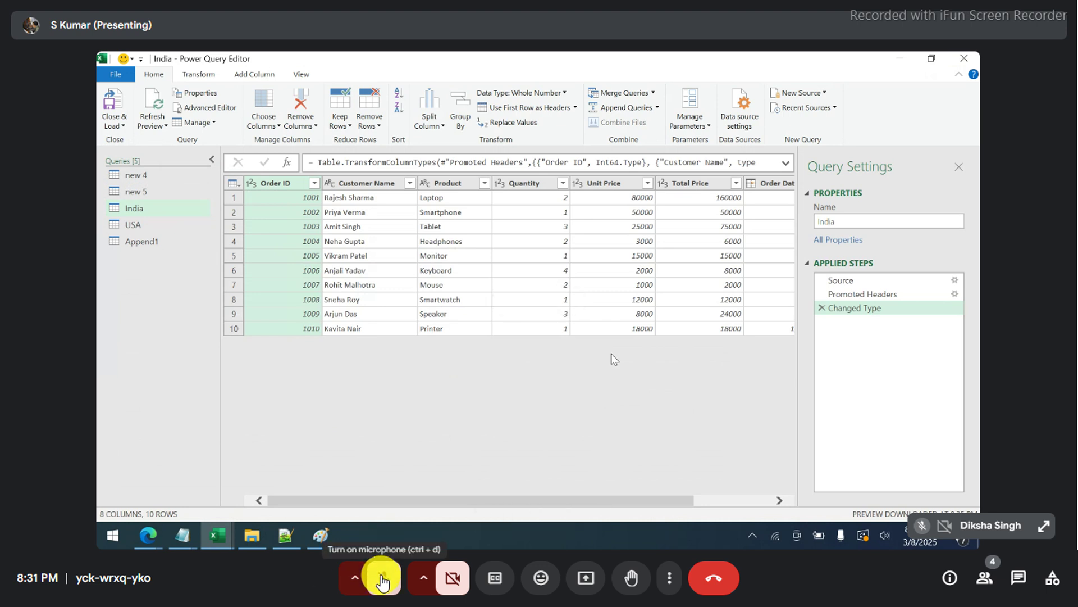
- Unmute the meeting microphone and bring the My test folder window to the front
click(382, 582)
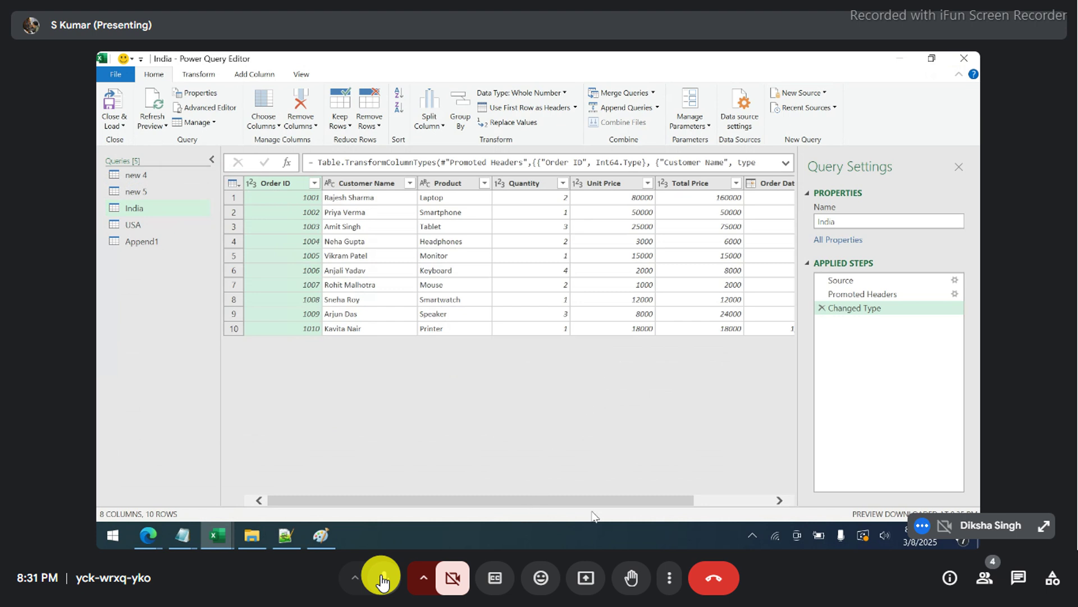
click(253, 537)
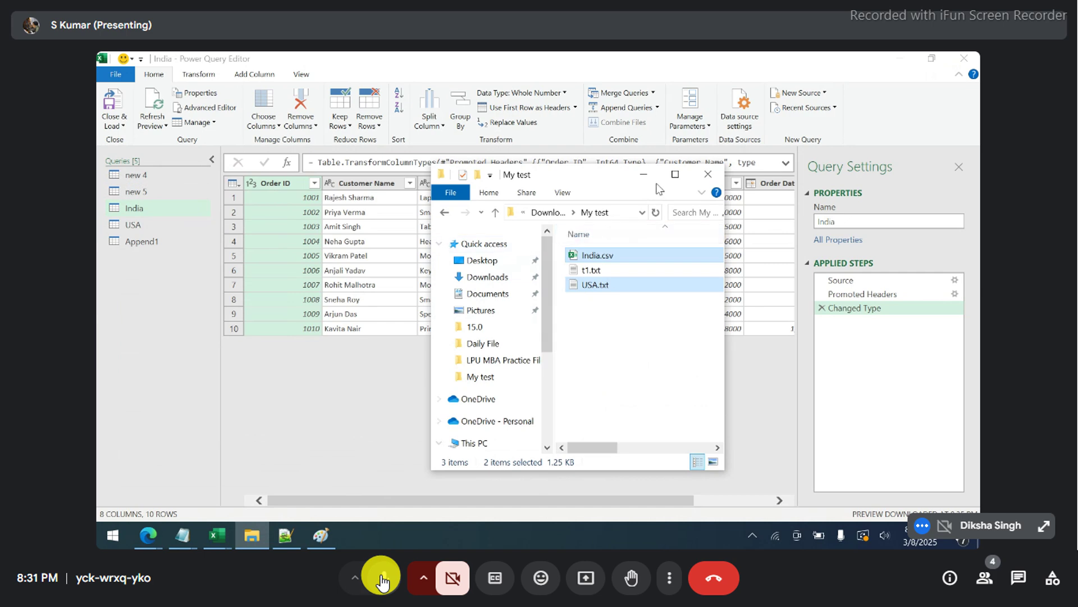
- Maximize the My test window, go to Downloads, and toggle the meeting microphone
click(675, 174)
click(152, 159)
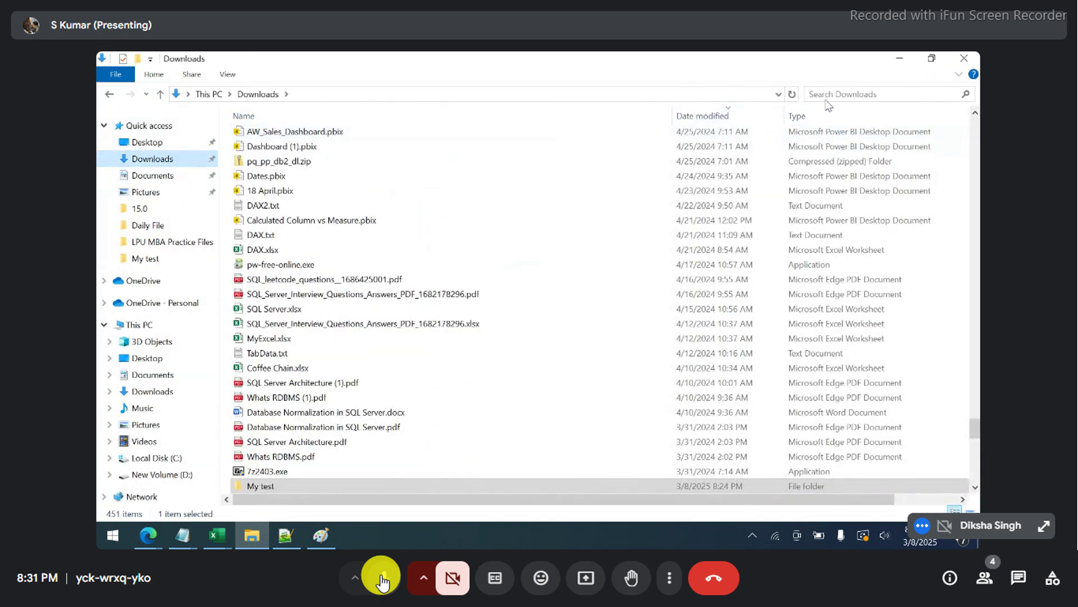
click(382, 578)
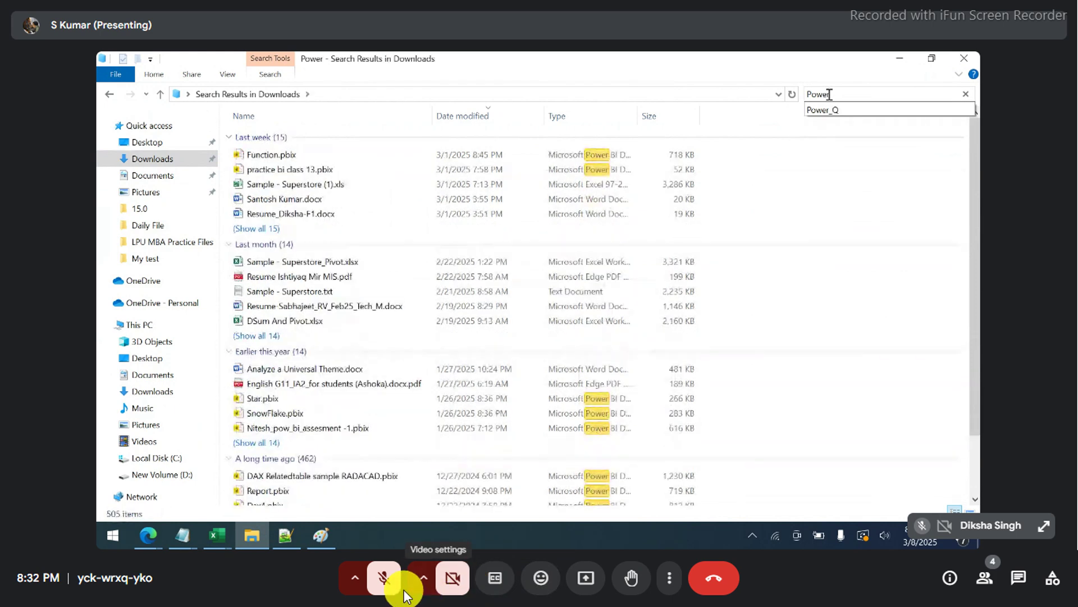
click(371, 581)
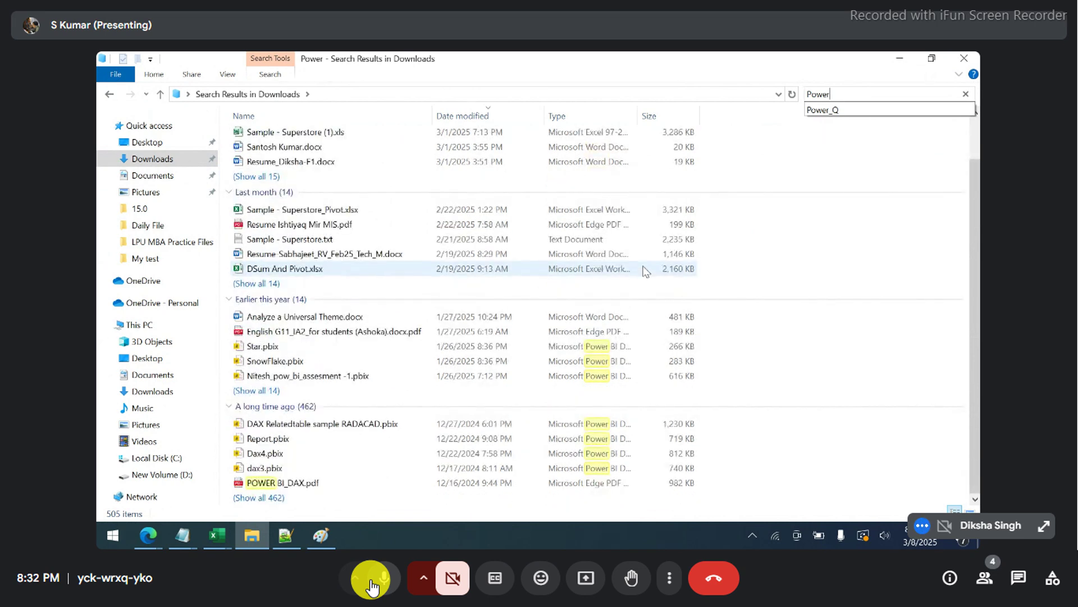
click(370, 581)
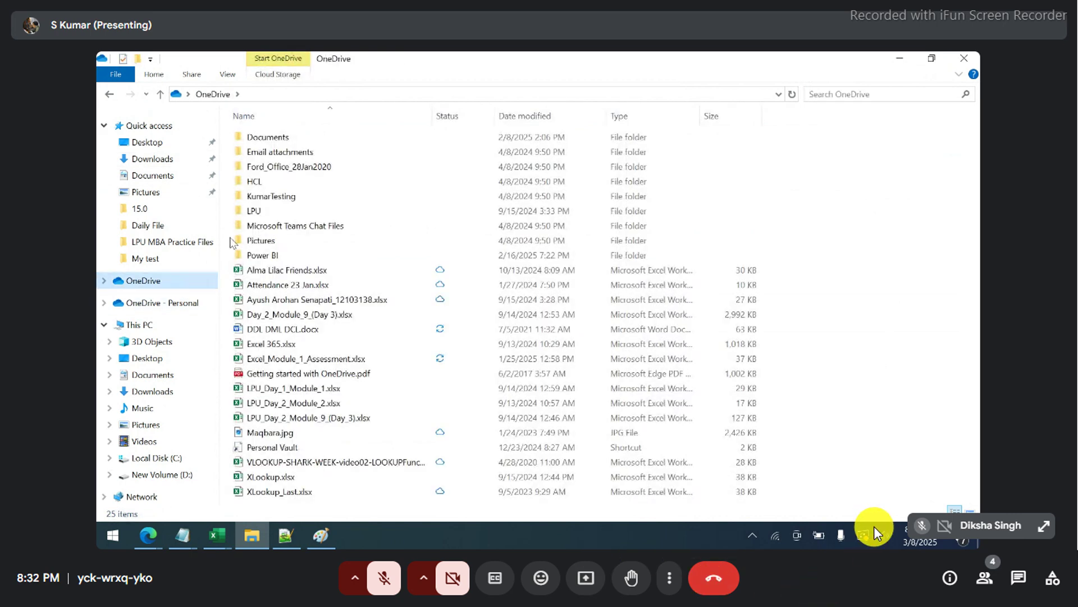
- Leave the meeting's full-screen view, then restore it through More options
key(Escape)
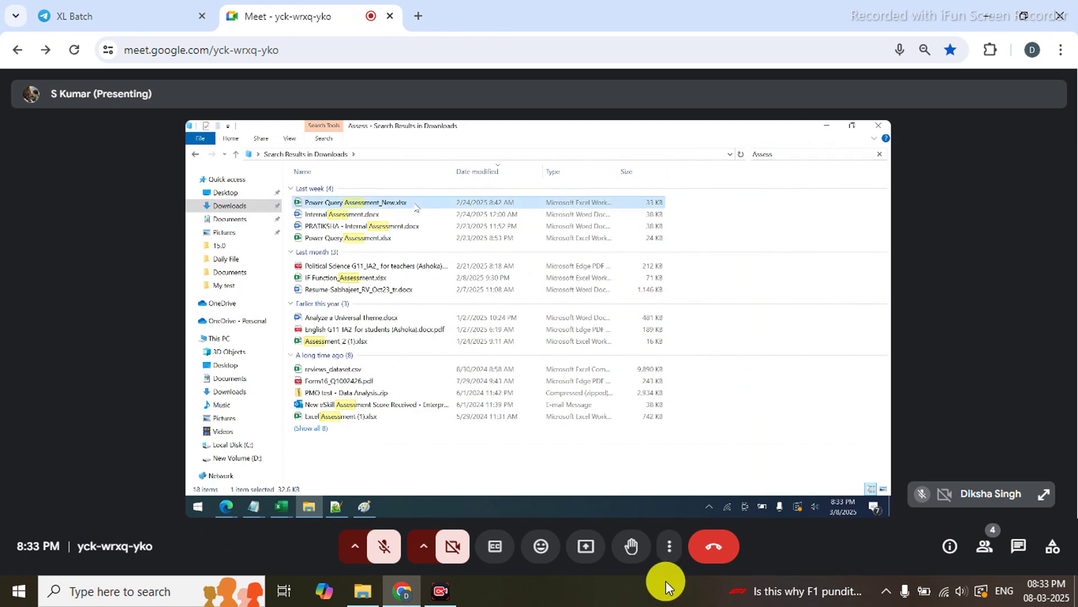
click(663, 553)
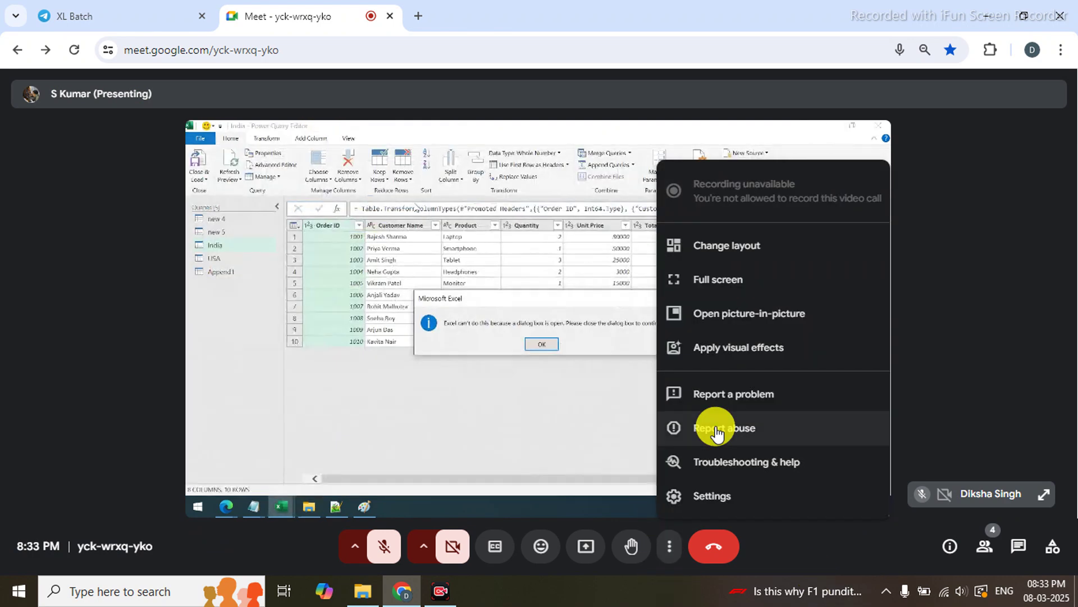
click(806, 279)
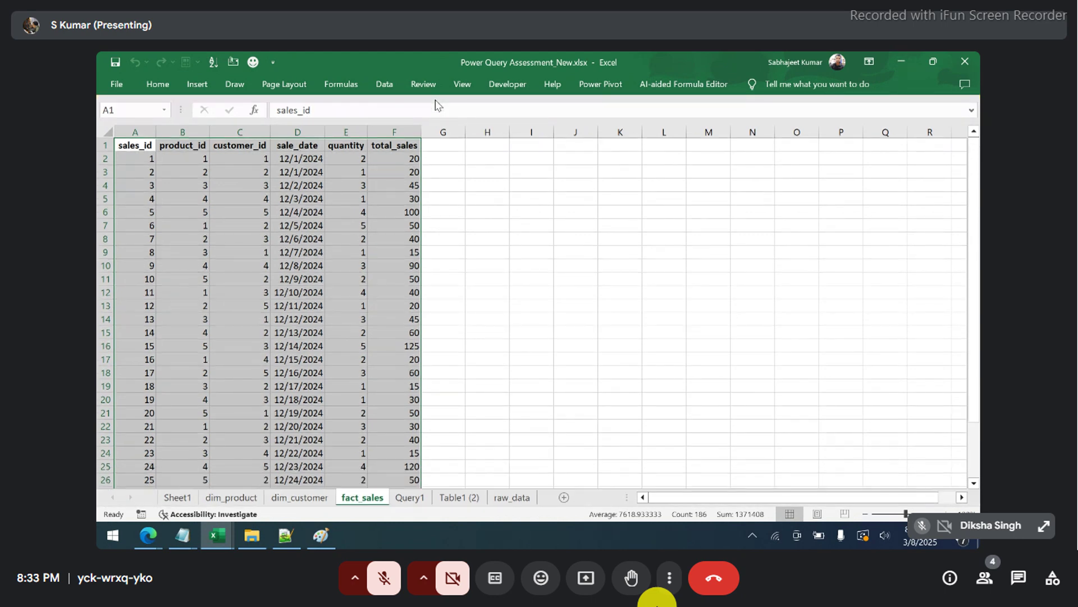
- Group the Query1, Table1 (2) and raw_data sheets and delete them
click(405, 499)
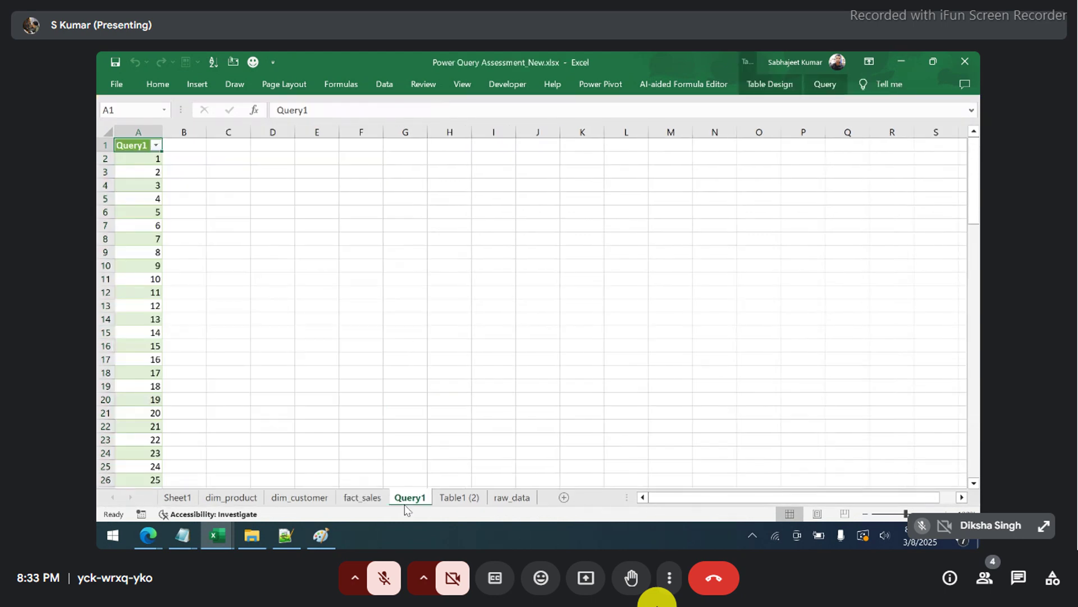
click(445, 499)
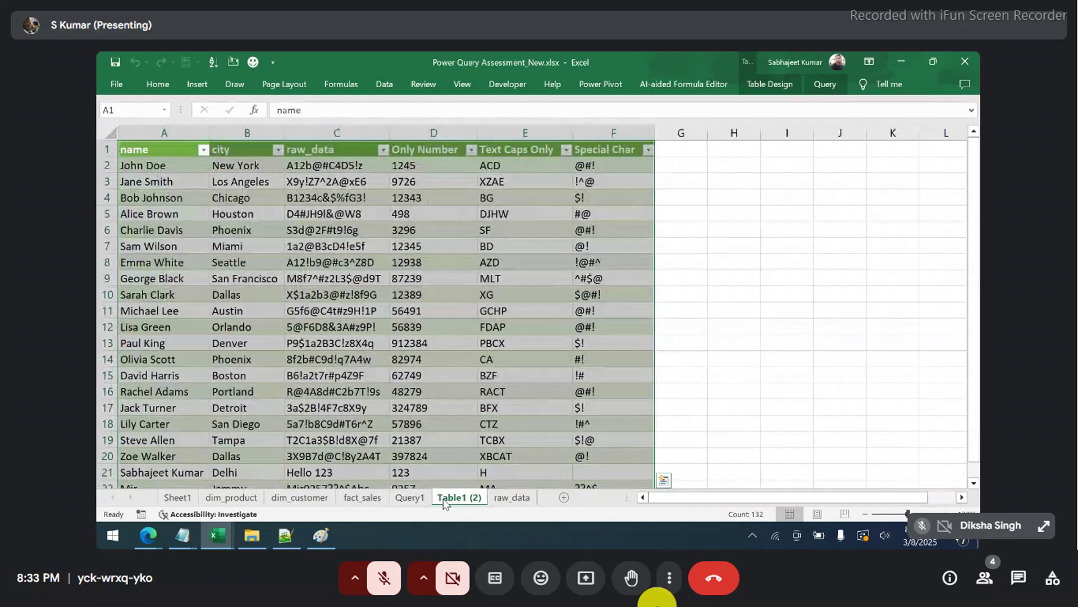
click(496, 500)
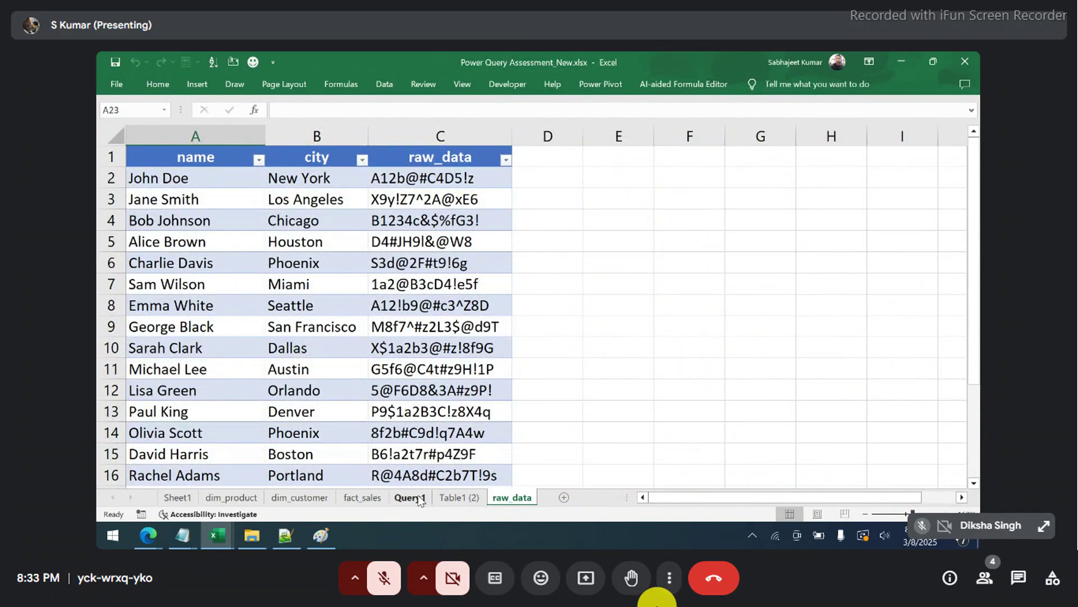
shift+click(418, 499)
right_click(418, 500)
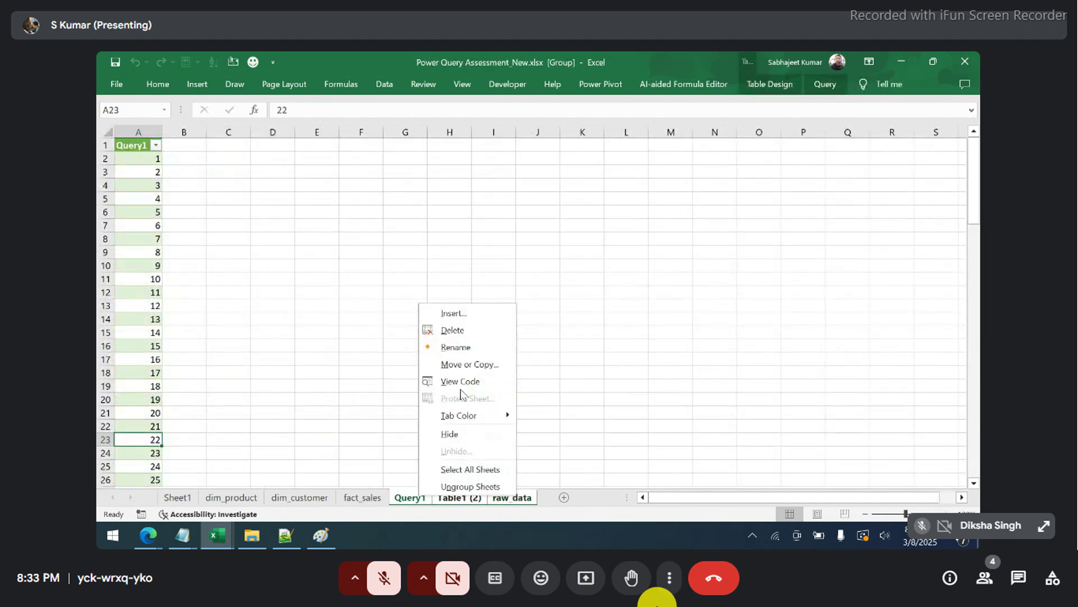
click(462, 336)
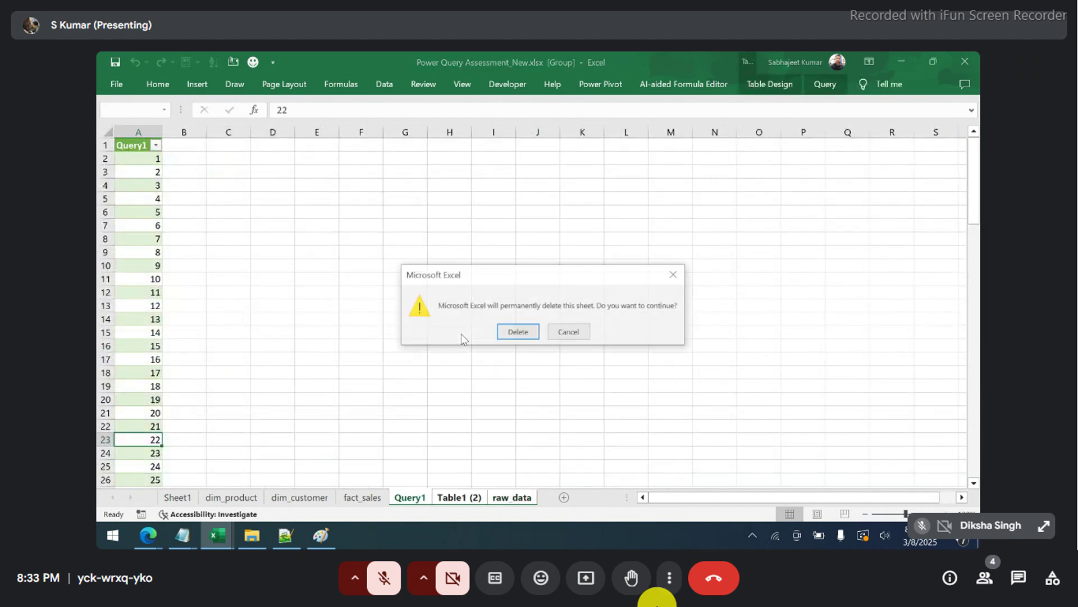
click(510, 335)
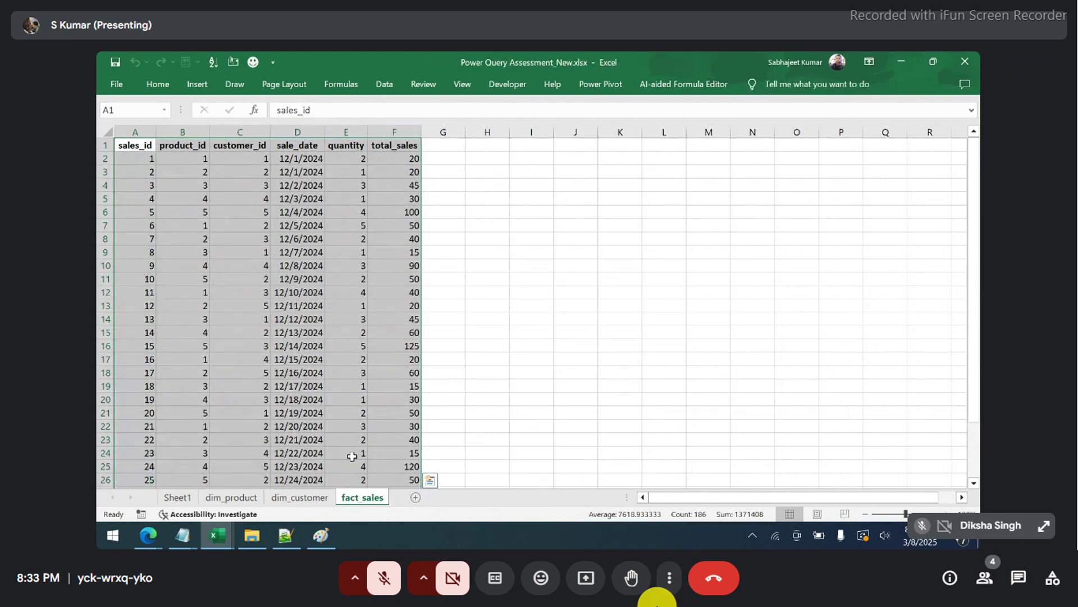
- Review Sheet1, dim_product, dim_customer and fact_sales, then close the workbook
click(188, 498)
click(224, 500)
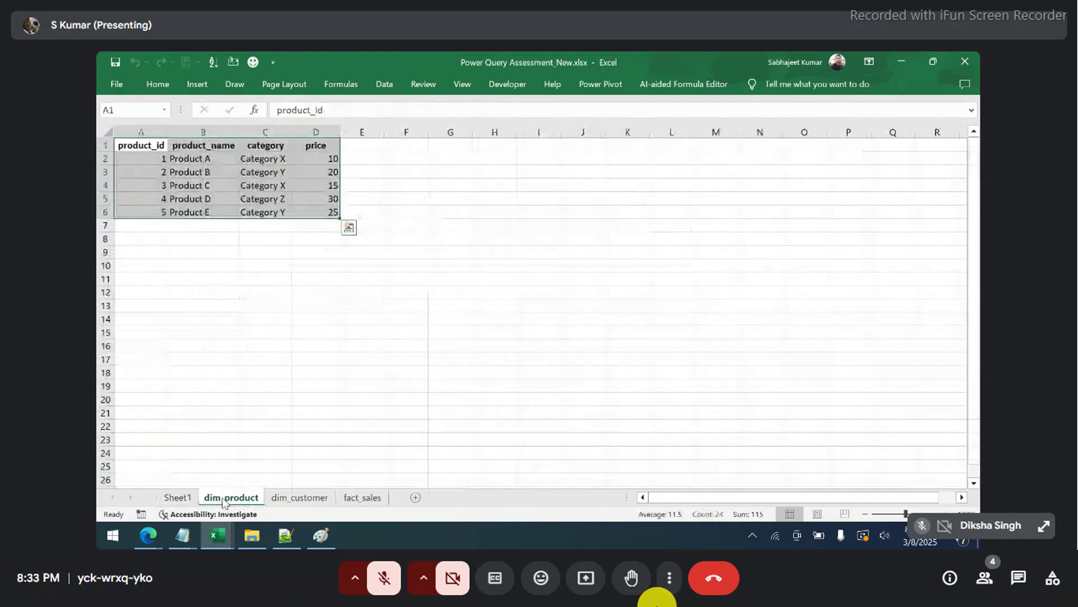
click(274, 499)
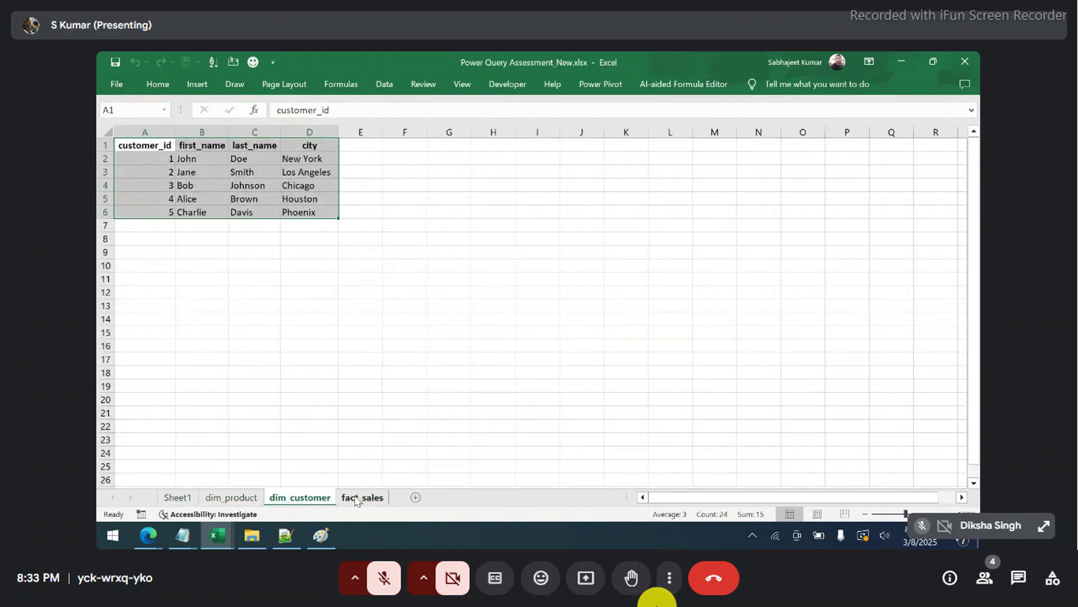
click(356, 499)
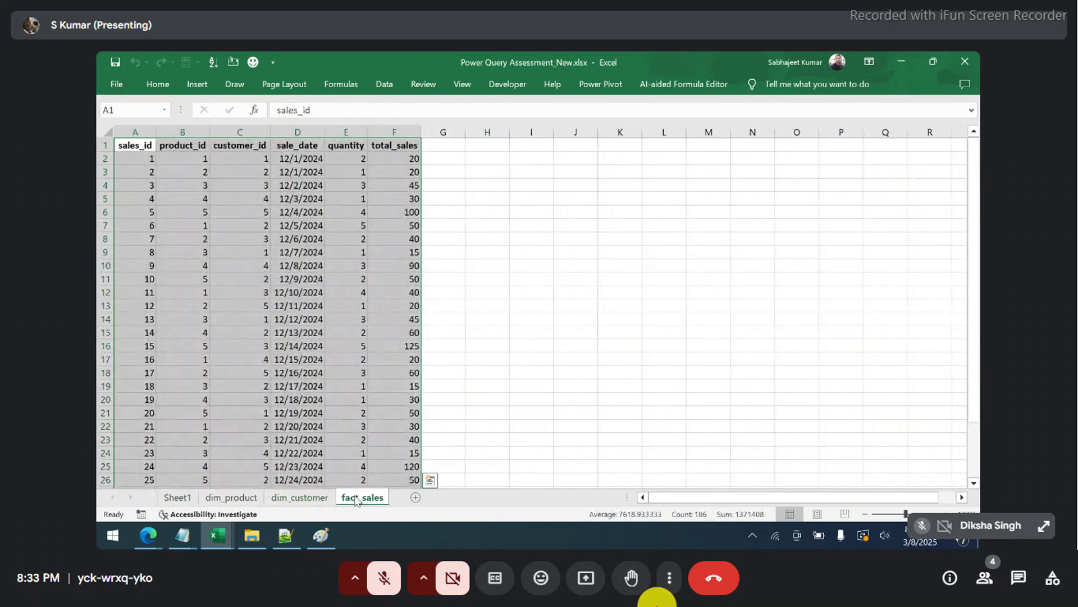
click(965, 66)
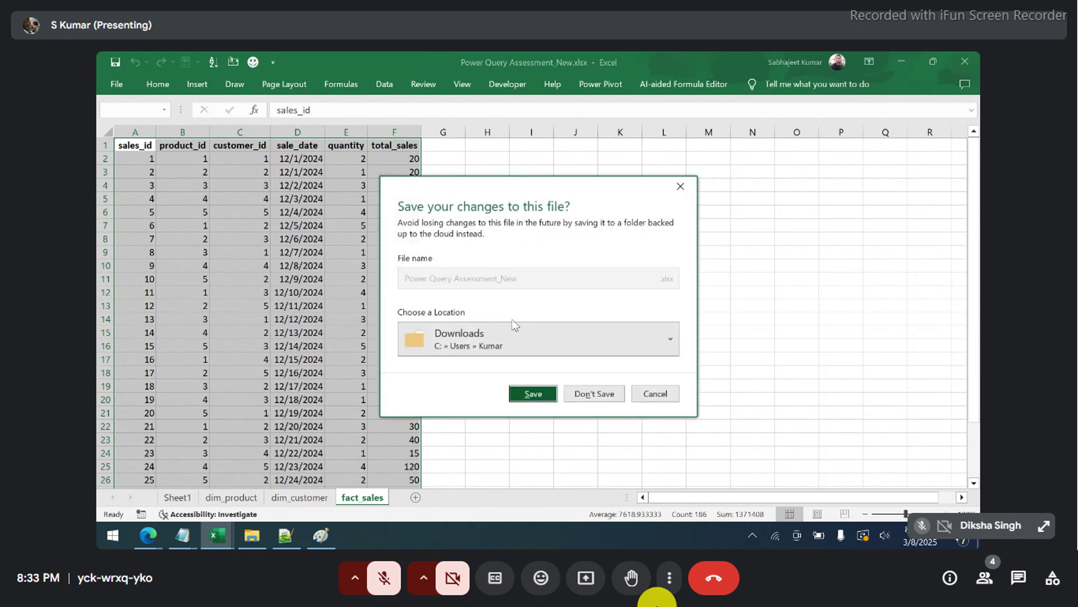
- Discard changes, browse Protection, Lookup, Q4 Aggrtn, Q3 and Q1(Datasource), then close the Assessment workbook
click(584, 389)
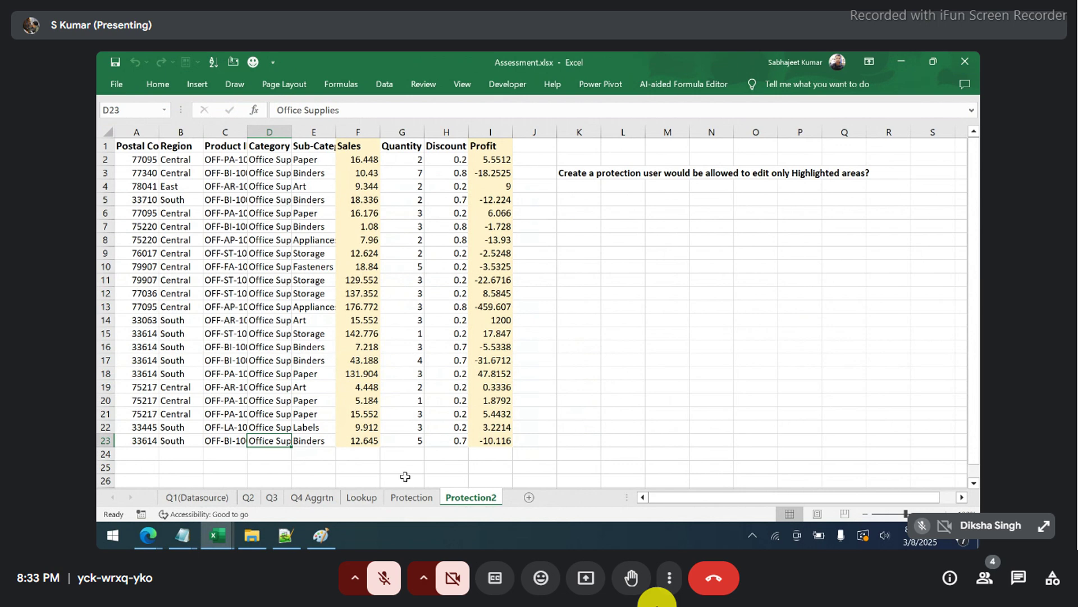
click(410, 498)
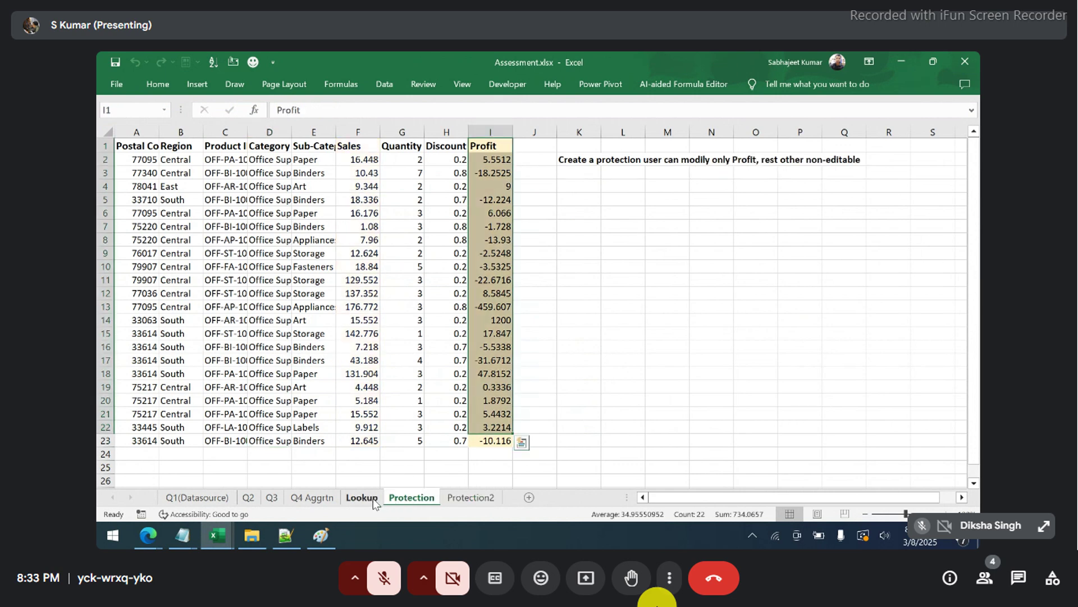
click(371, 497)
click(304, 498)
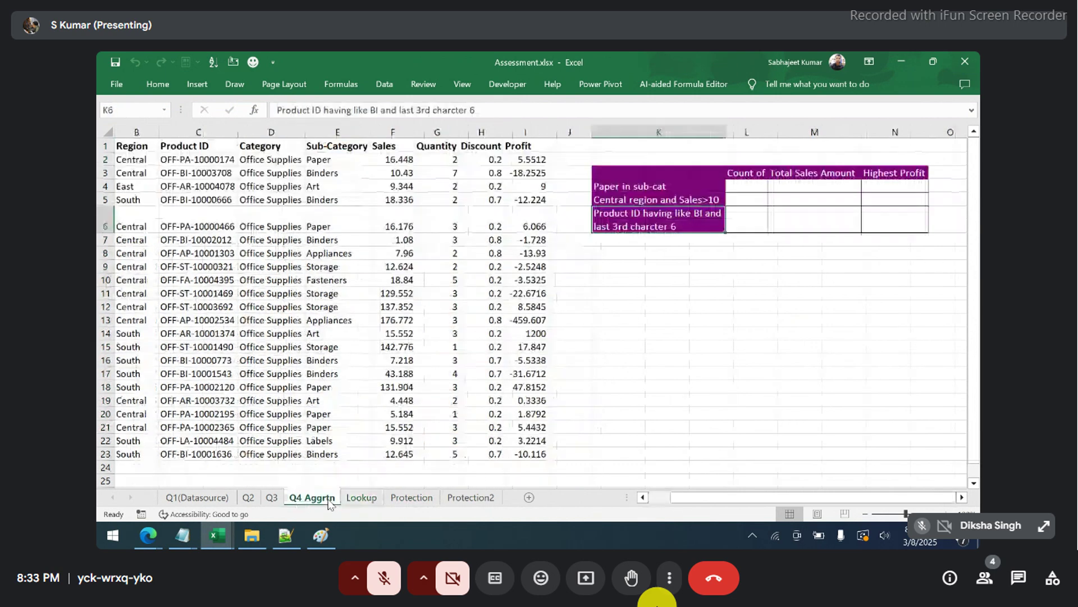
click(272, 499)
click(224, 499)
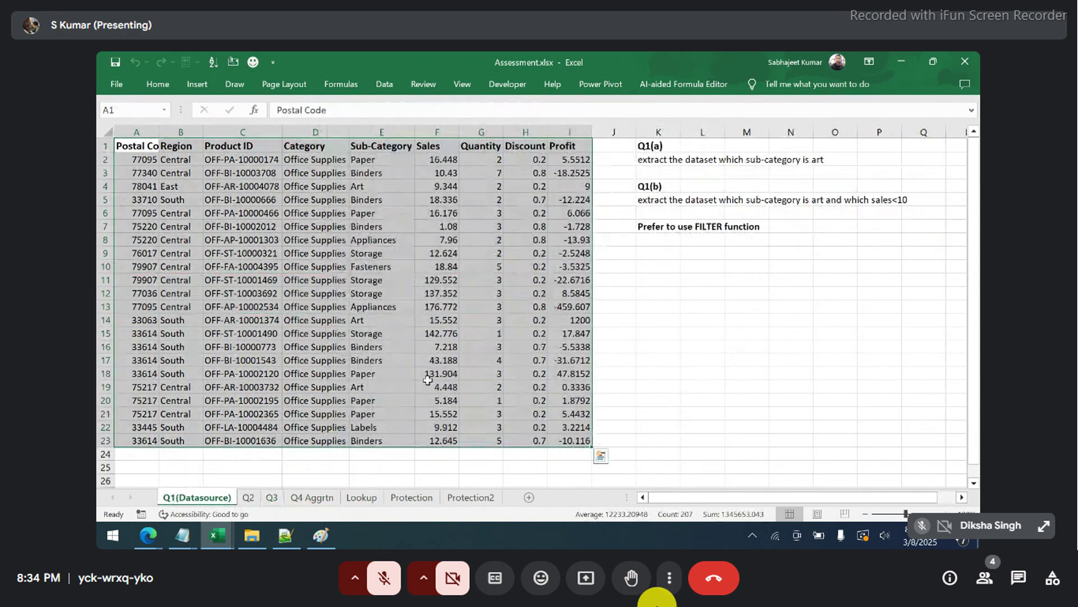
click(967, 67)
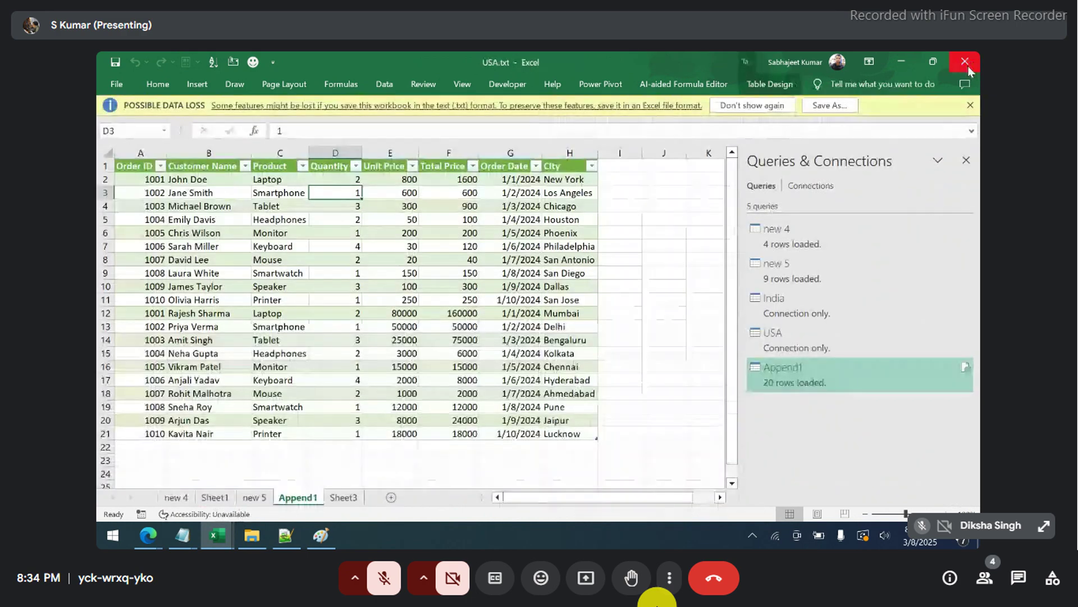
- Open Power Query Assessment.xlsx, inspect the raw_data column C1:C8, and view Sheet1's questions
key(alt+Tab)
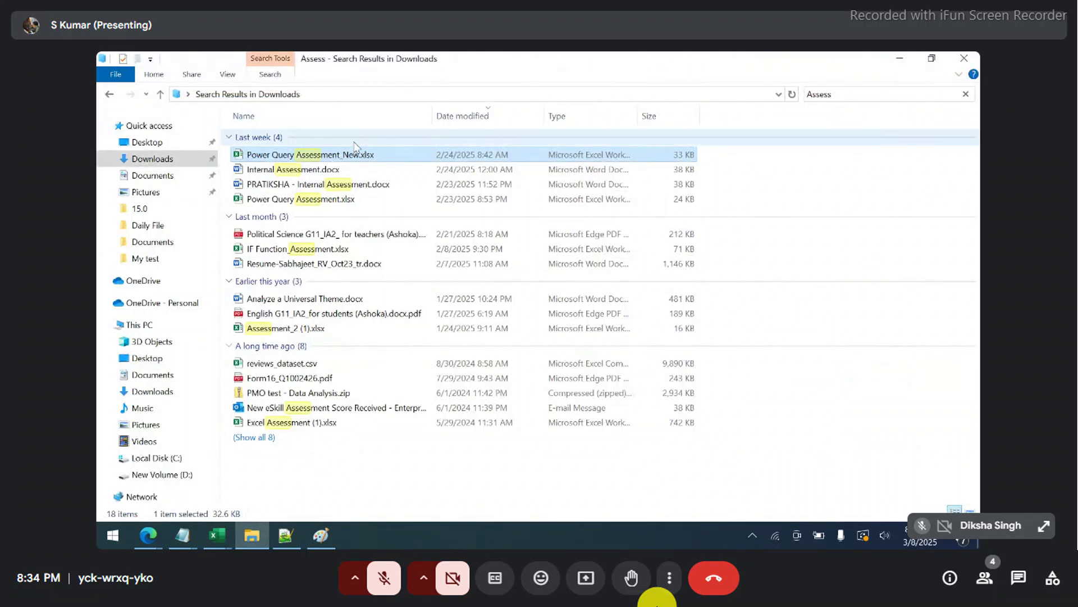
double_click(336, 199)
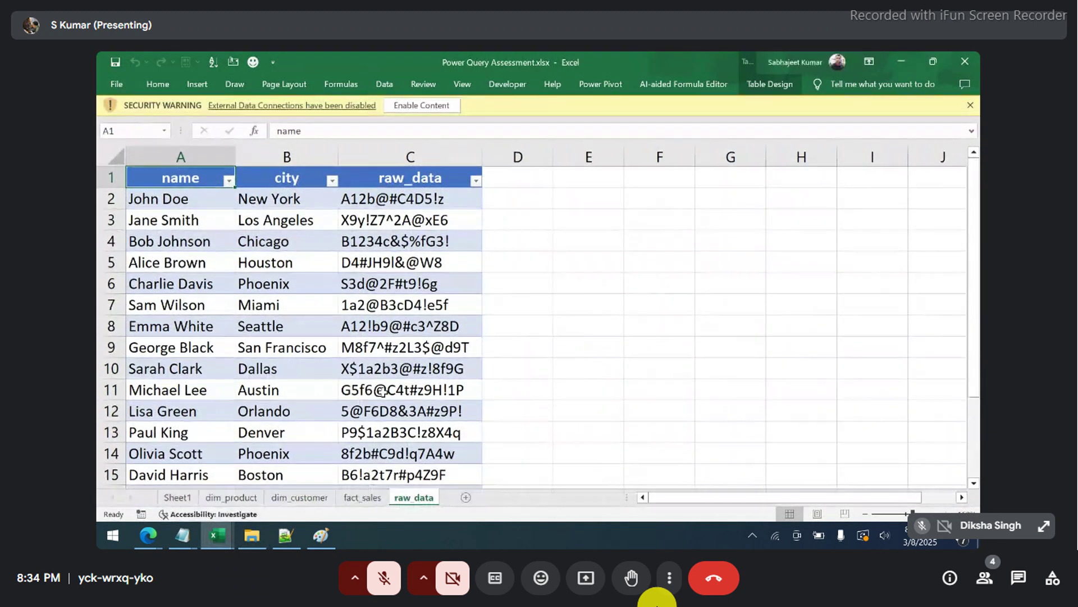
click(384, 390)
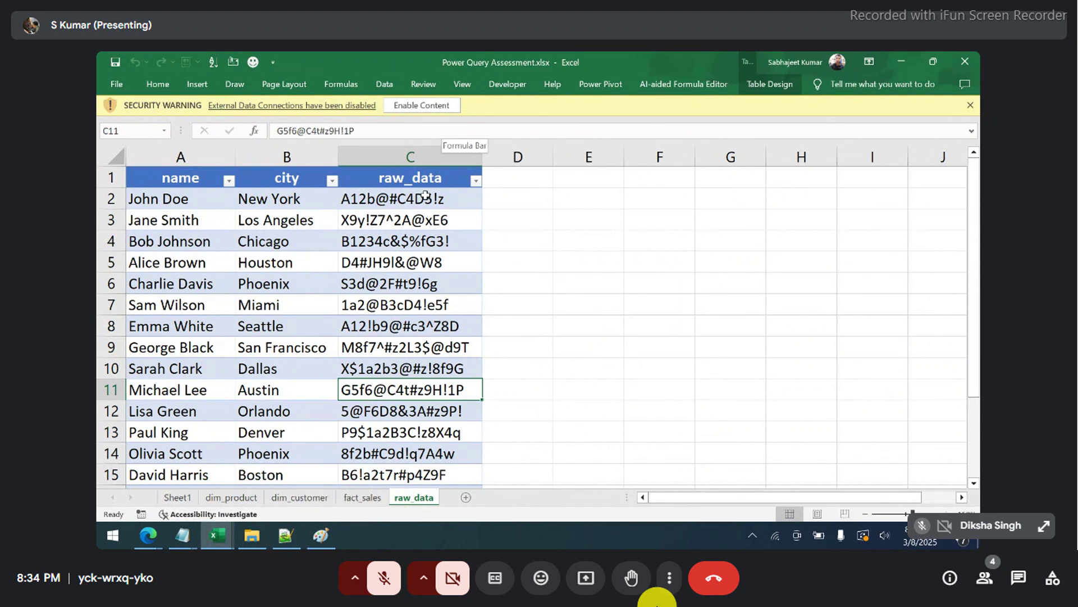
key(ctrl+Up)
shift+click(420, 329)
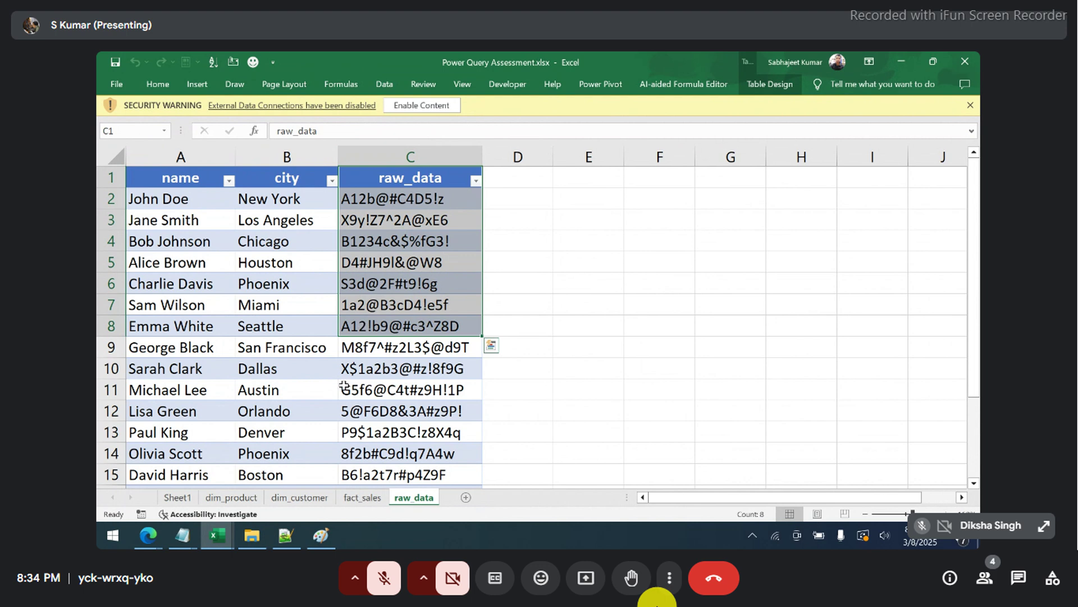
click(181, 498)
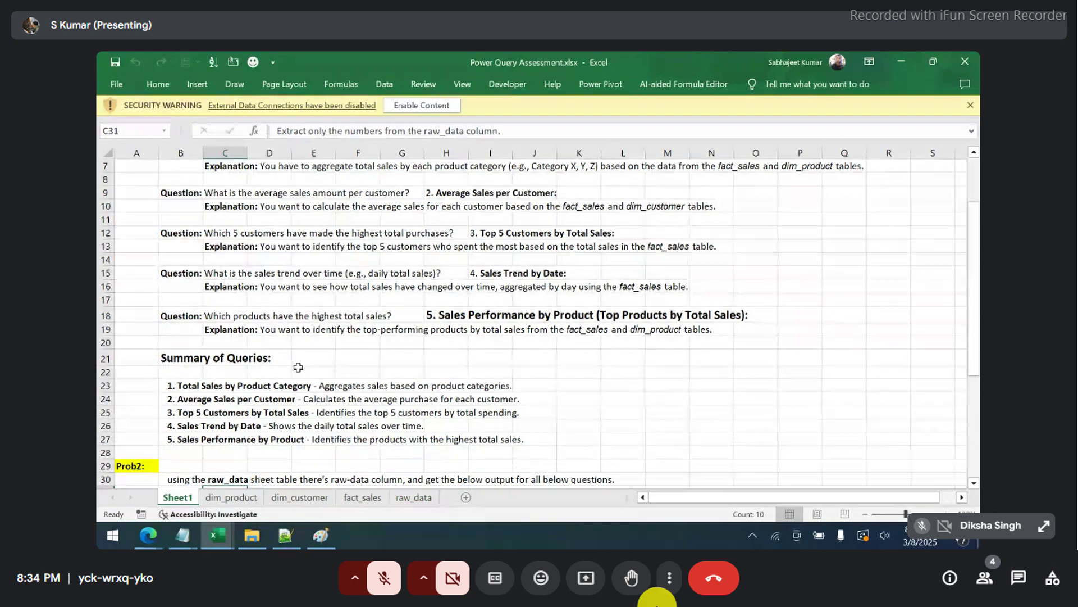
scroll(298, 367, down, 5)
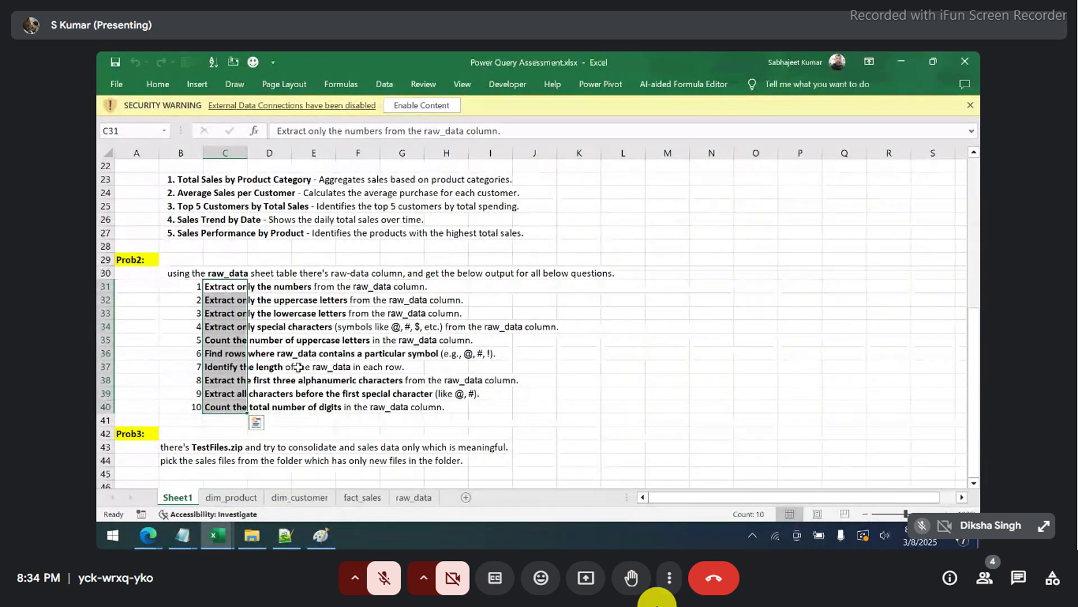
scroll(298, 367, down, 5)
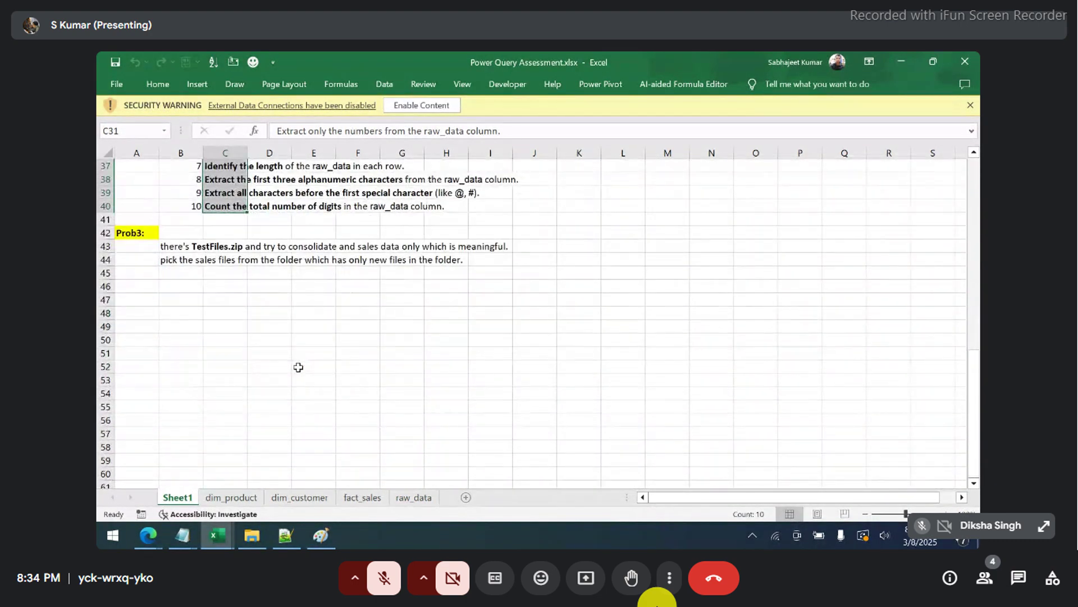
scroll(298, 367, up, 5)
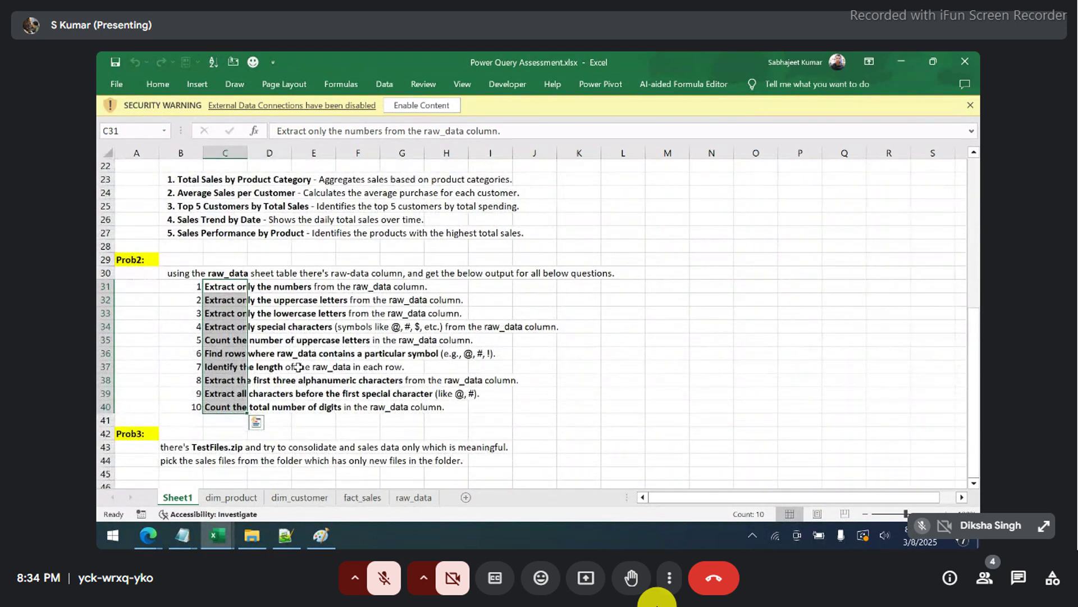
scroll(298, 368, up, 7)
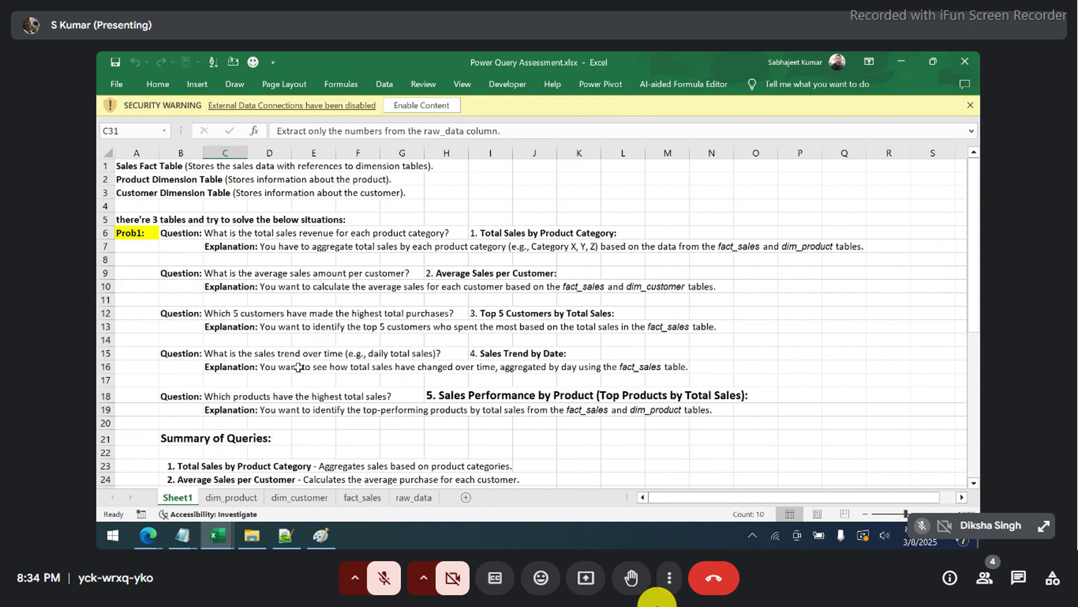
drag(129, 160, 138, 192)
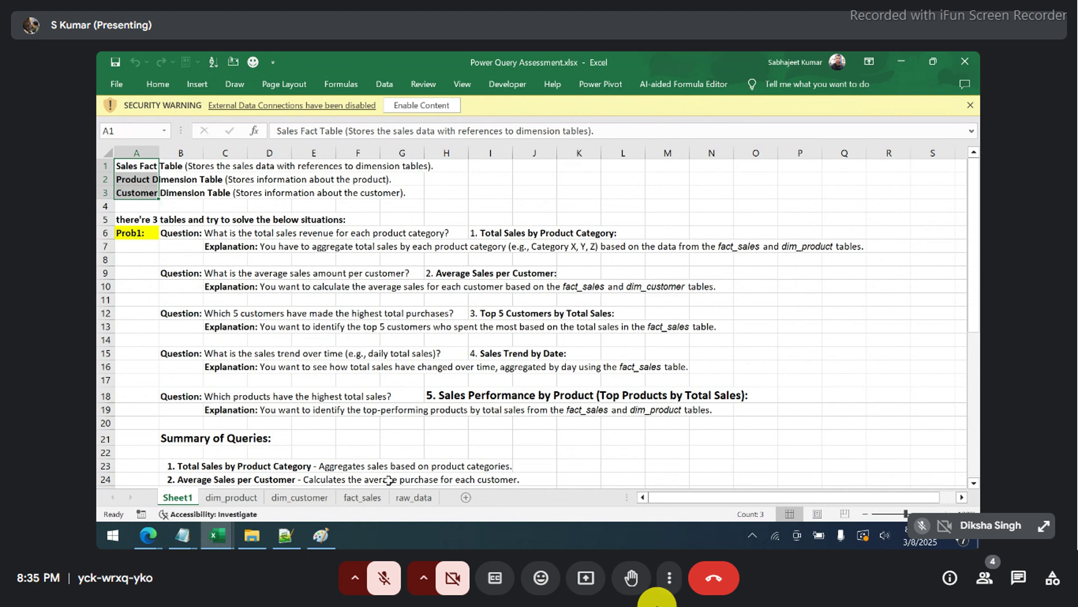
- Look through fact_sales, dim_customer and dim_product, finish on dim_customer, and dismiss the paste options
click(369, 499)
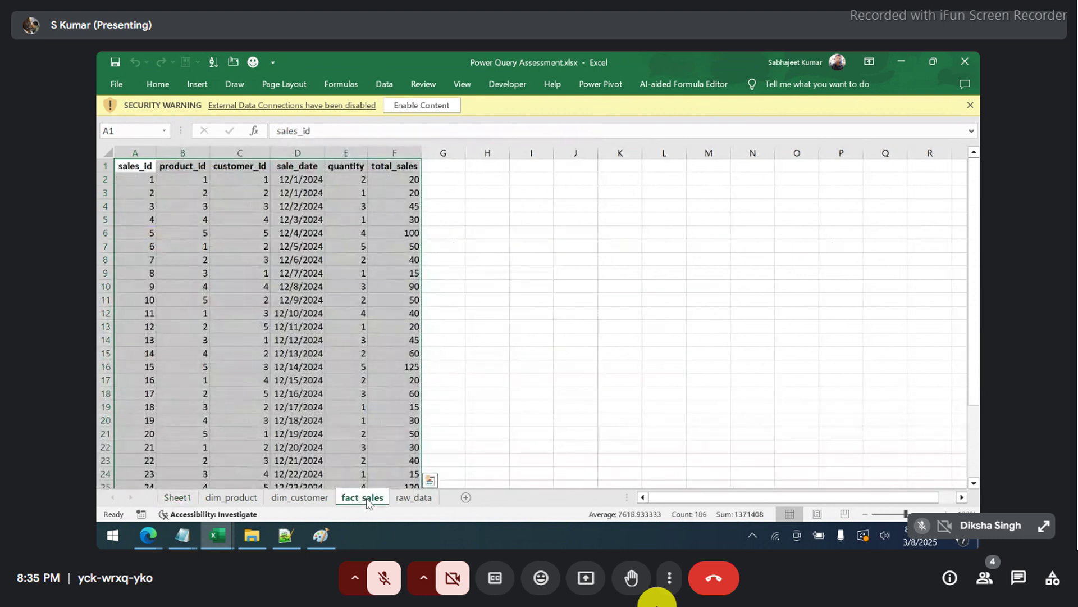
click(318, 498)
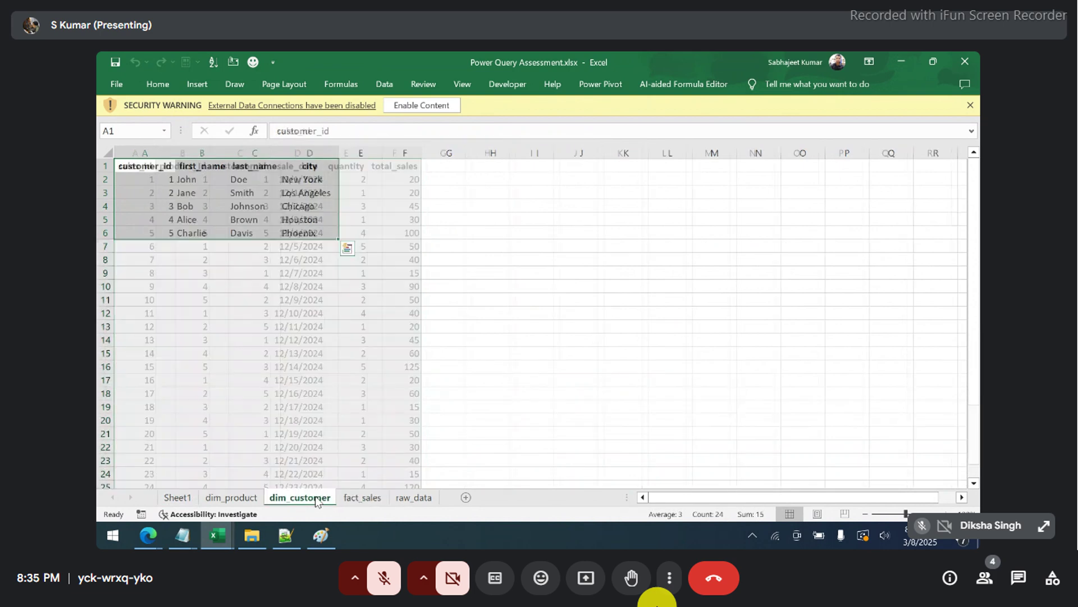
click(256, 499)
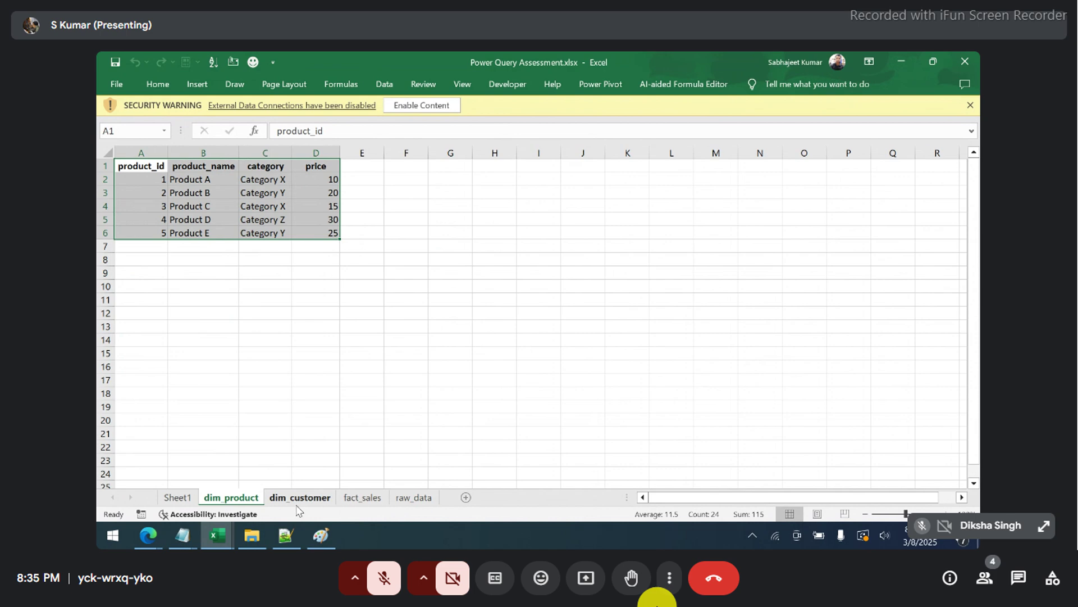
click(299, 499)
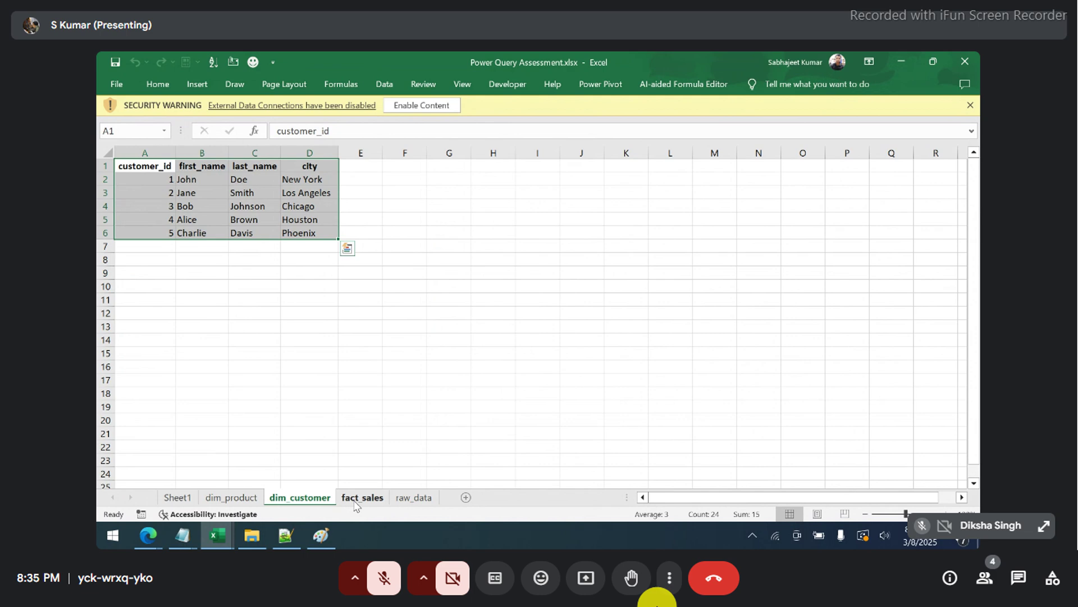
key(Escape)
- Highlight the first and last customer rows on dim_customer and compare them with fact_sales
click(155, 183)
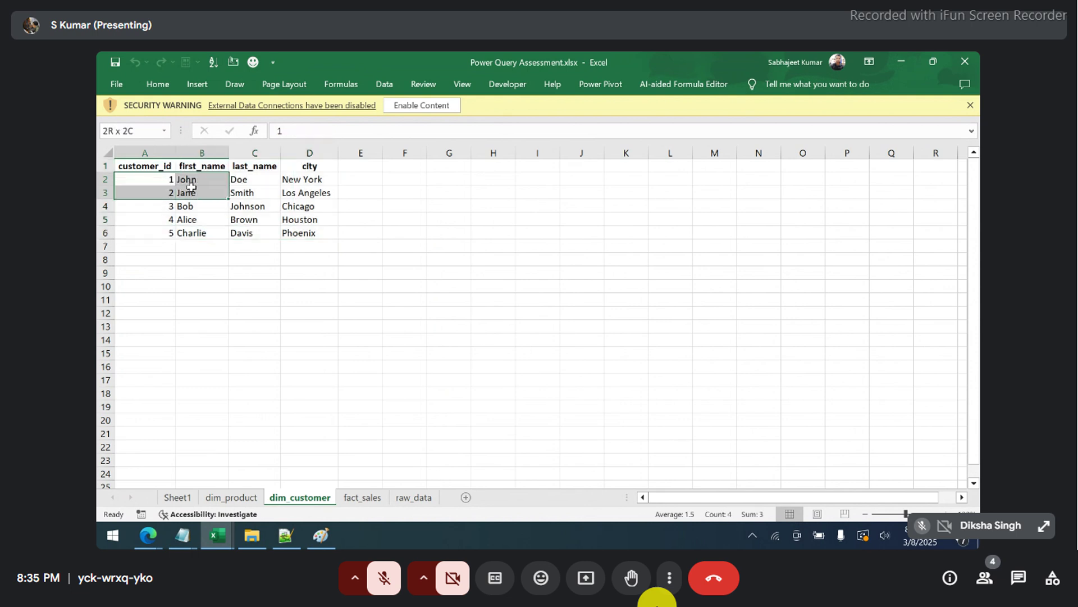
drag(159, 183, 302, 181)
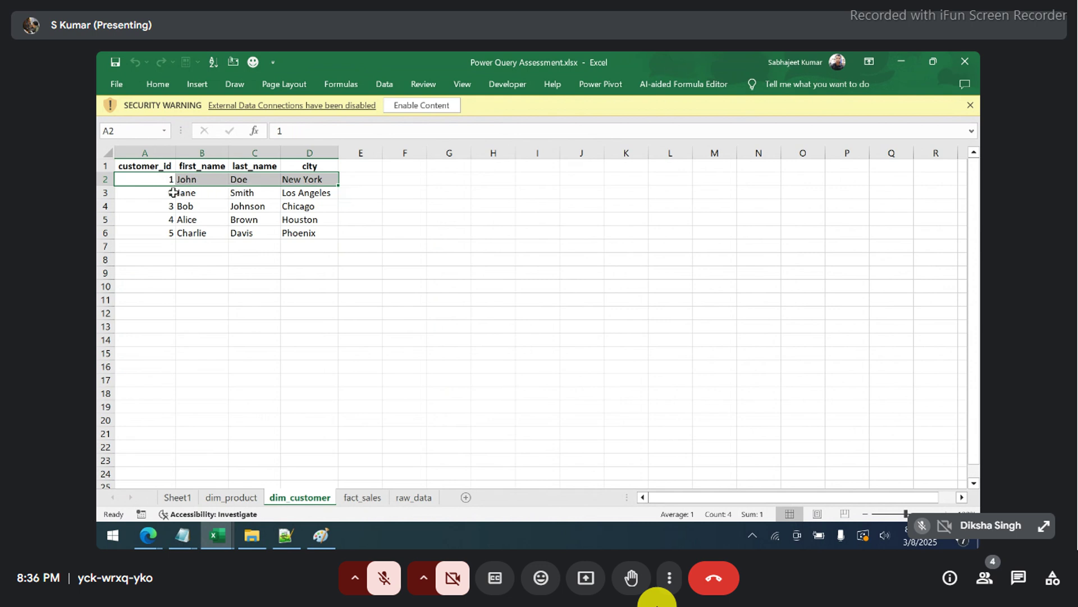
drag(169, 235, 324, 234)
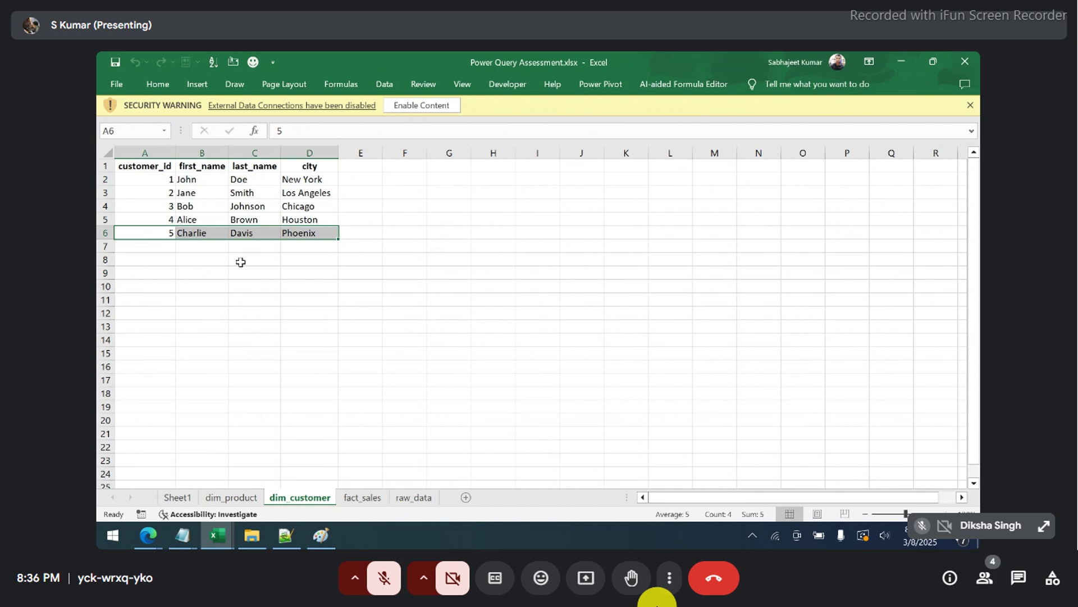
click(360, 498)
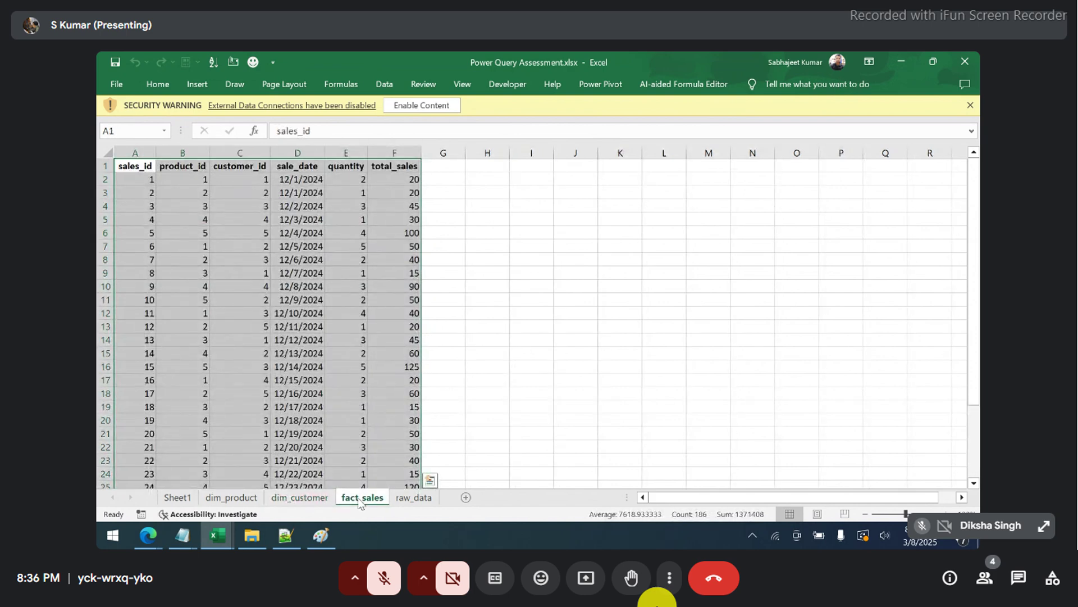
click(307, 505)
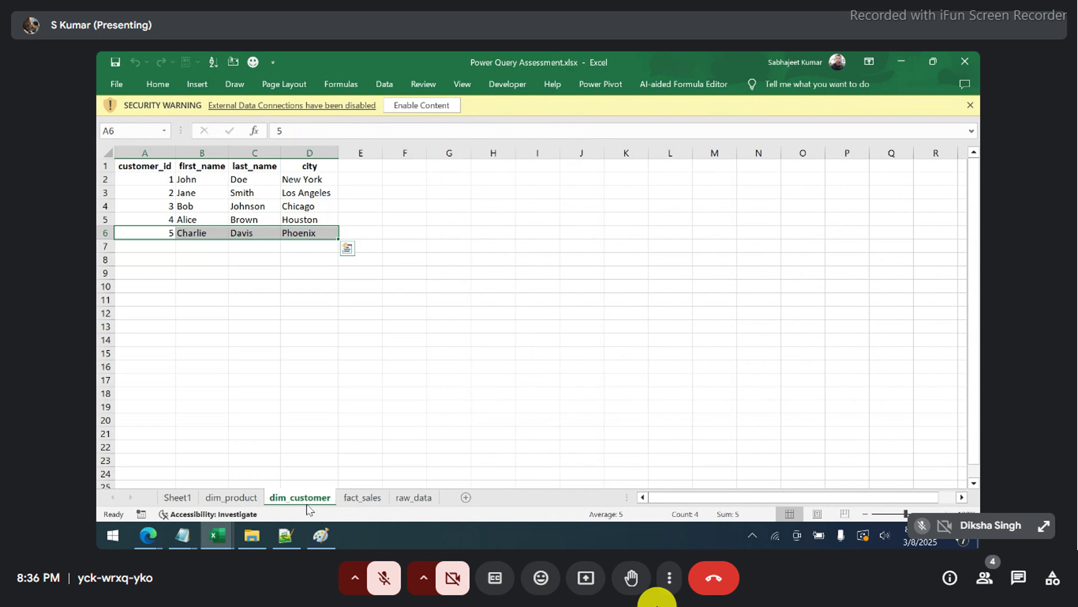
click(350, 501)
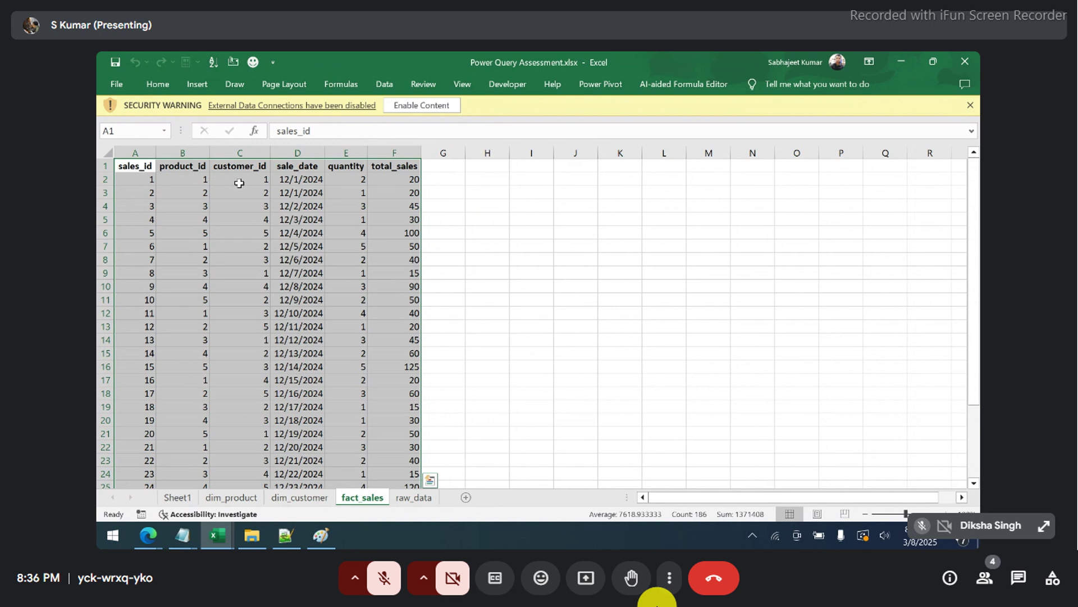
- Trace the row-6 sale for customer 5 to product 5's price of 25 and its total_sales of 100
click(240, 183)
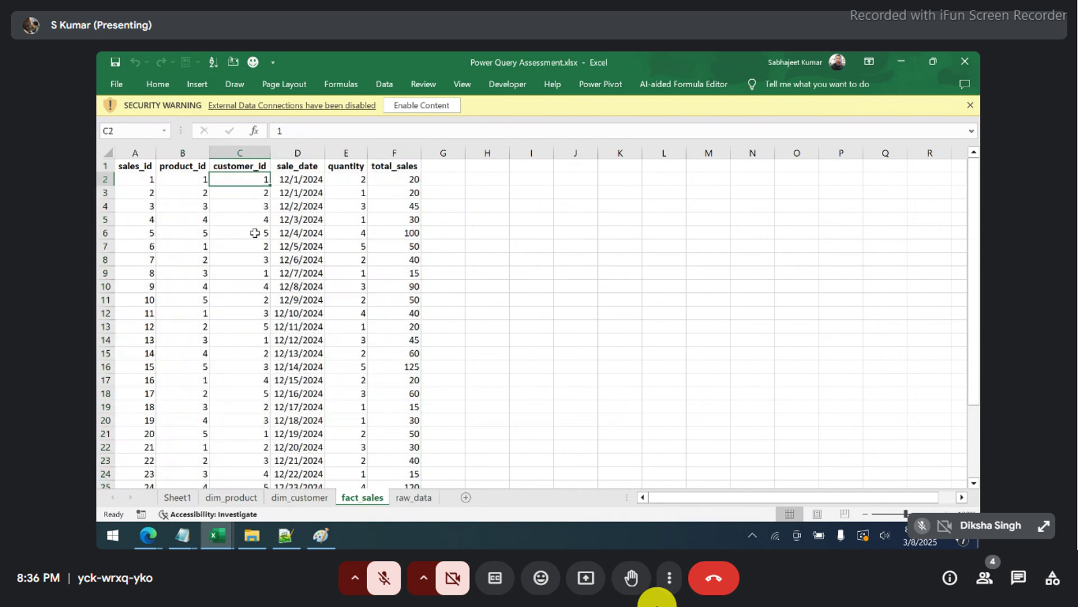
click(255, 233)
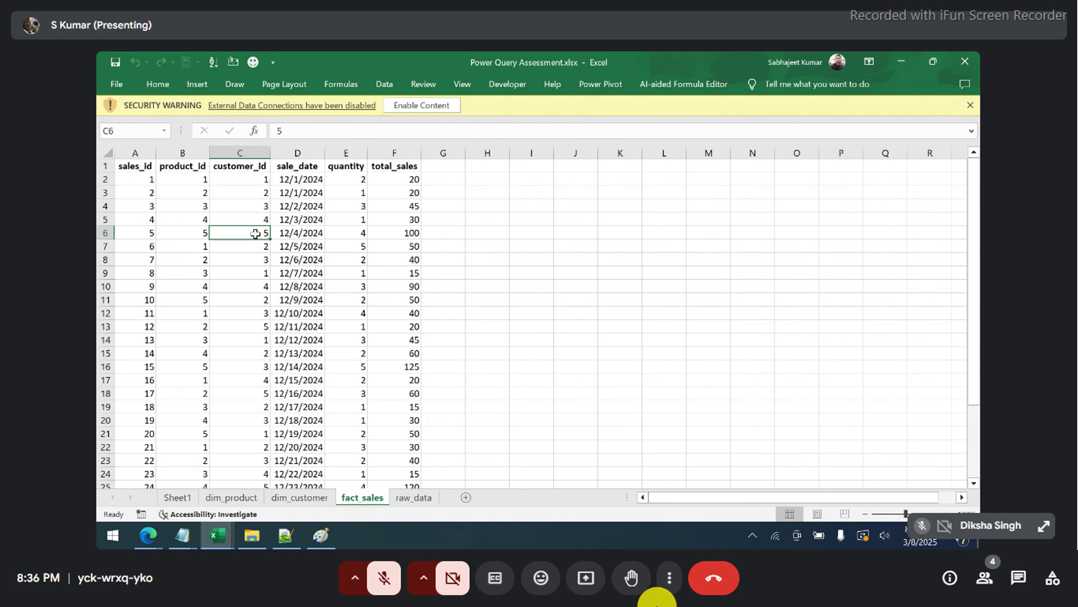
key(shift+space)
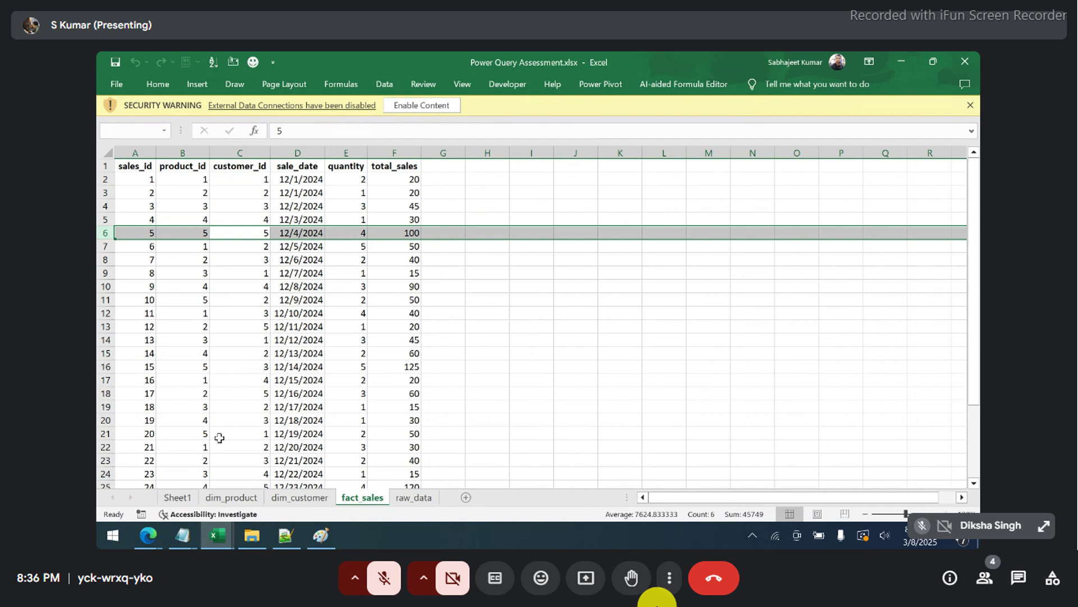
click(230, 497)
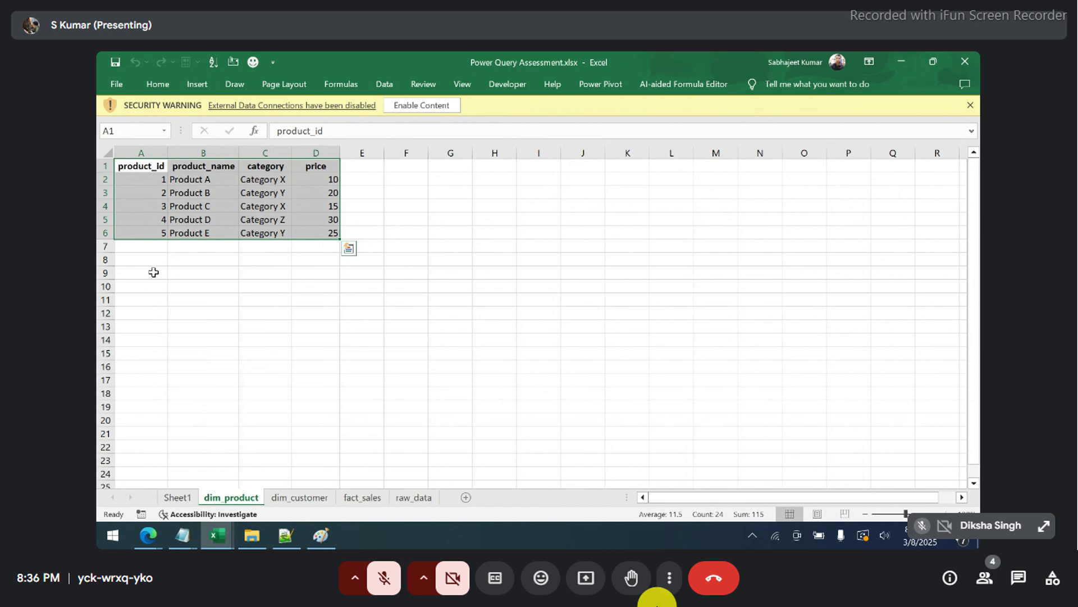
drag(149, 235, 281, 235)
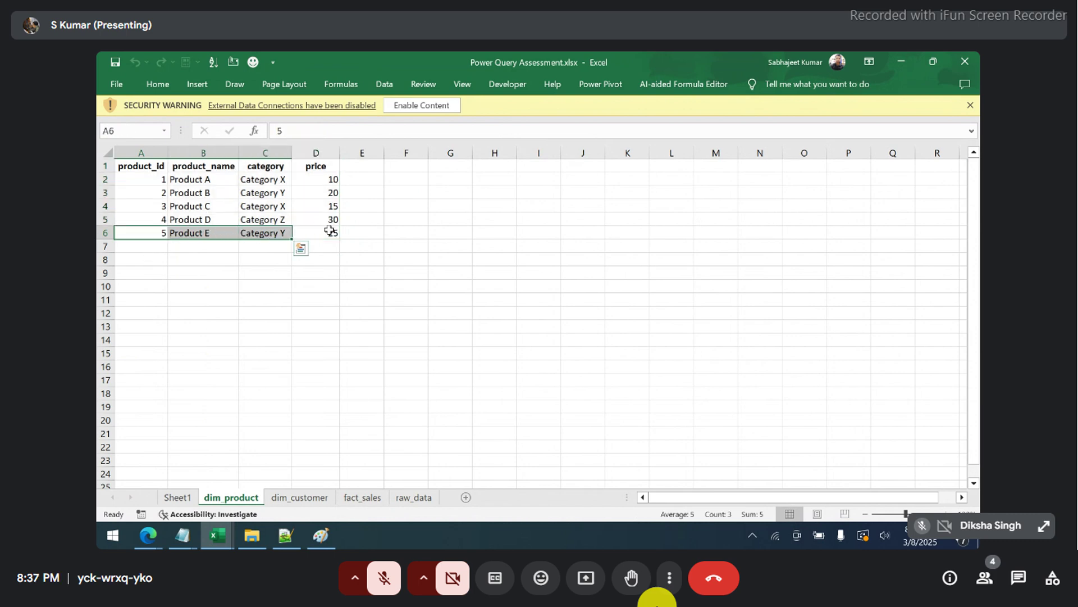
click(330, 232)
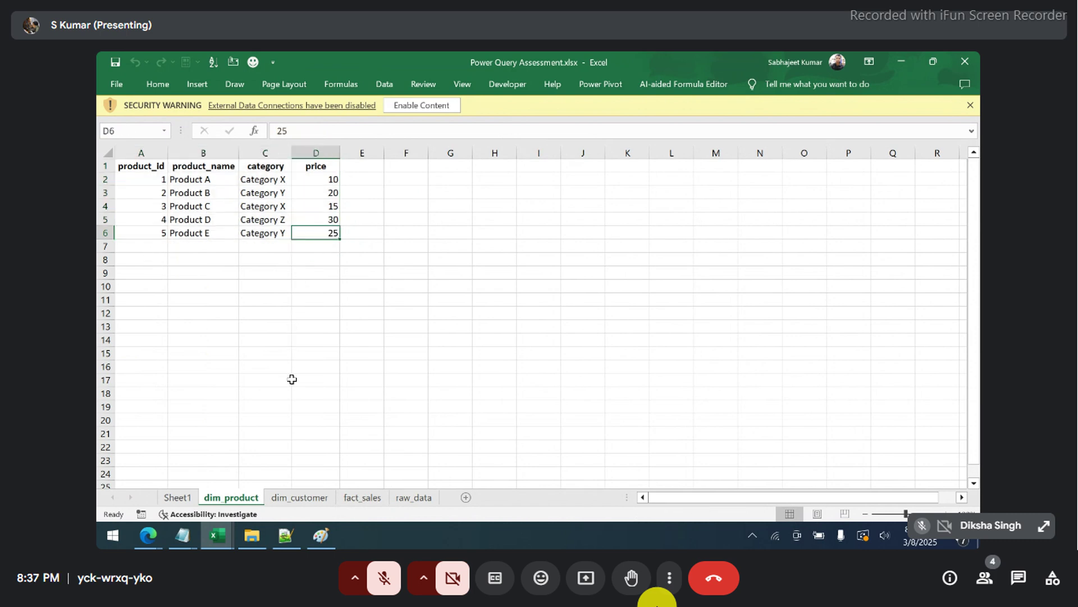
click(355, 498)
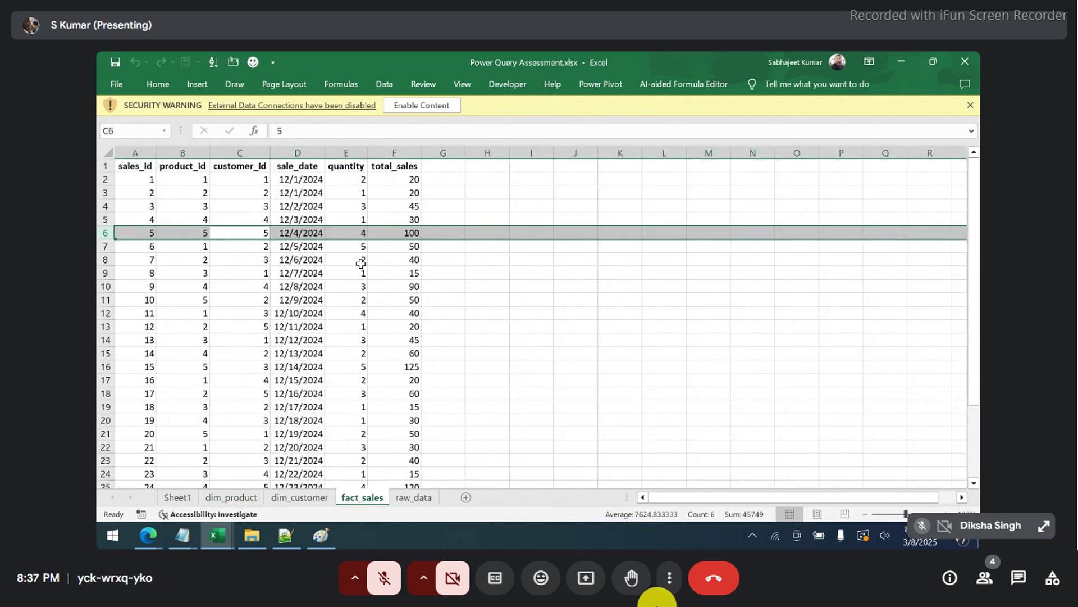
click(394, 232)
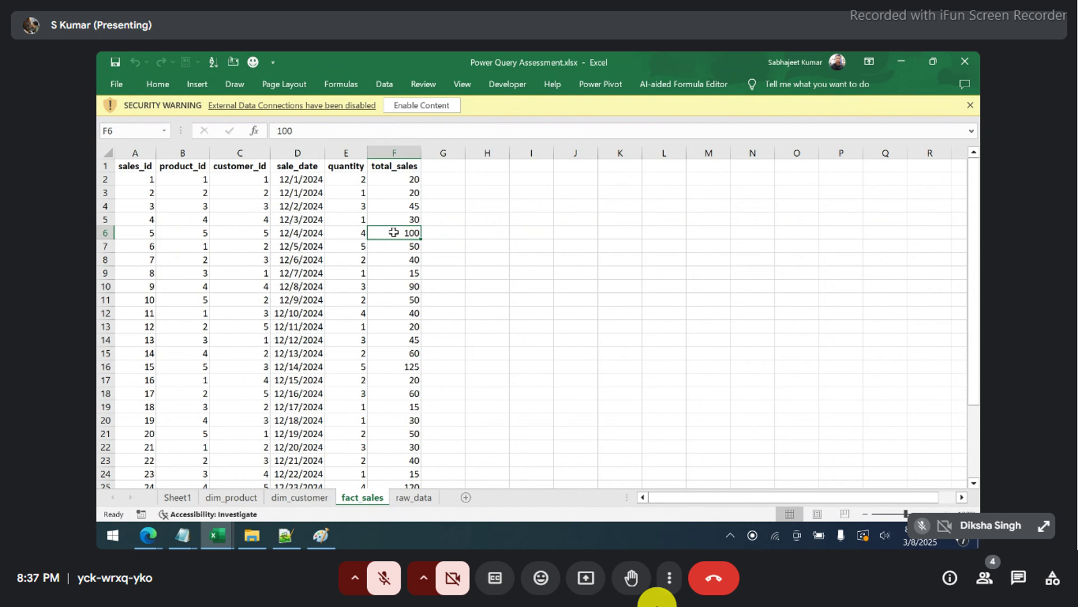
click(396, 153)
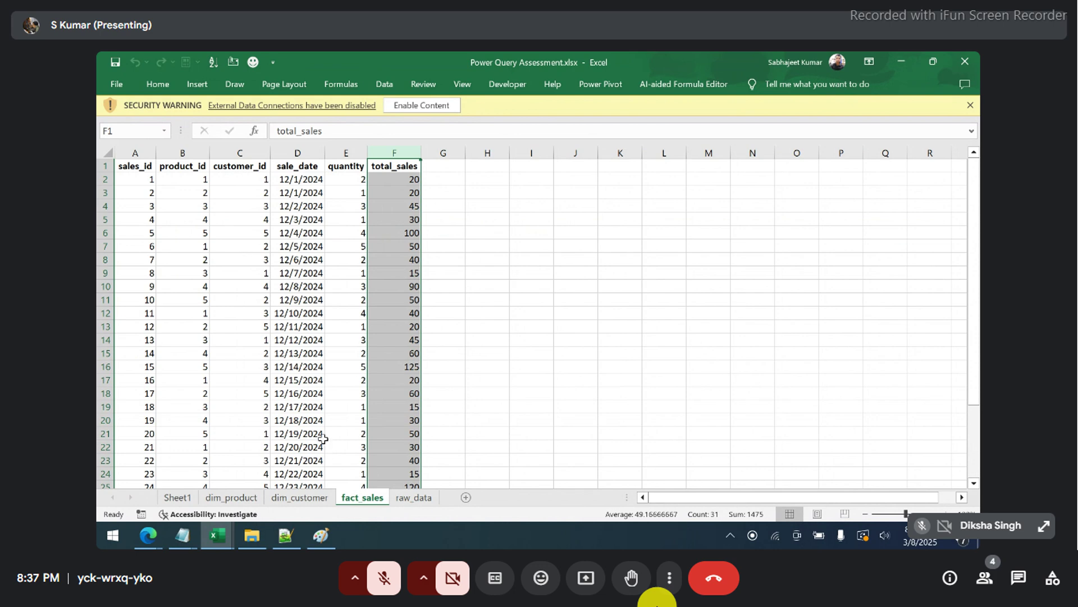
- Select sample product_id and customer_id runs and the sales records in rows 12 to 18
drag(194, 205, 195, 314)
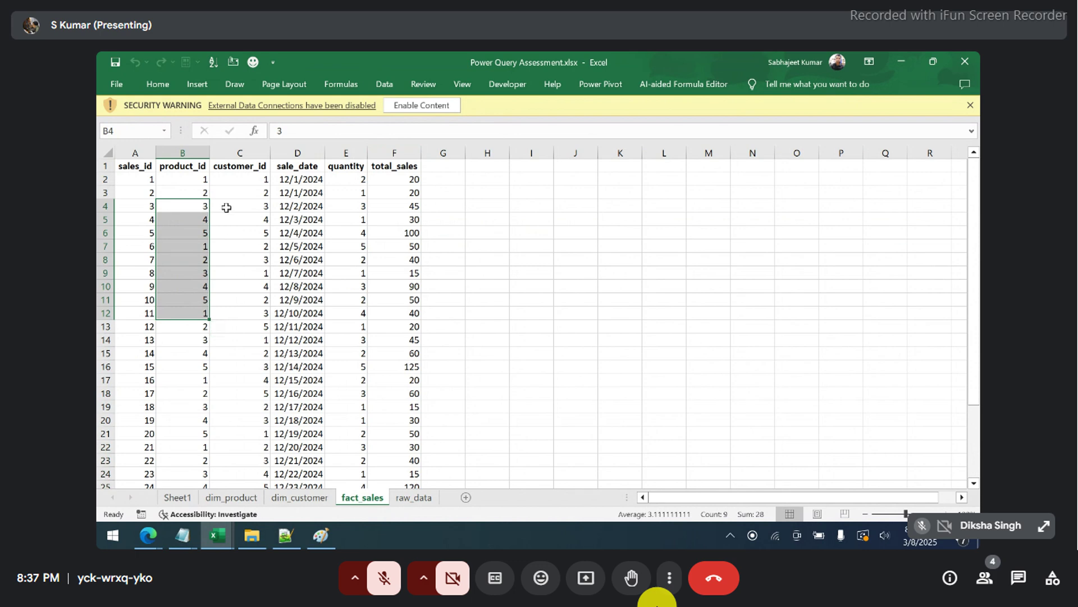
drag(226, 207, 220, 290)
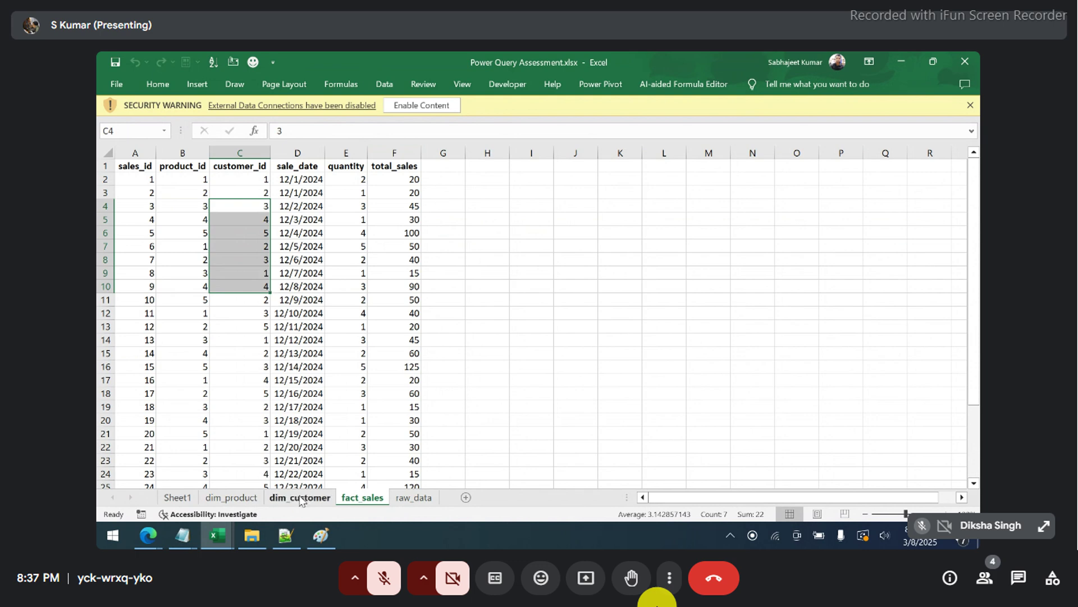
drag(145, 318, 382, 392)
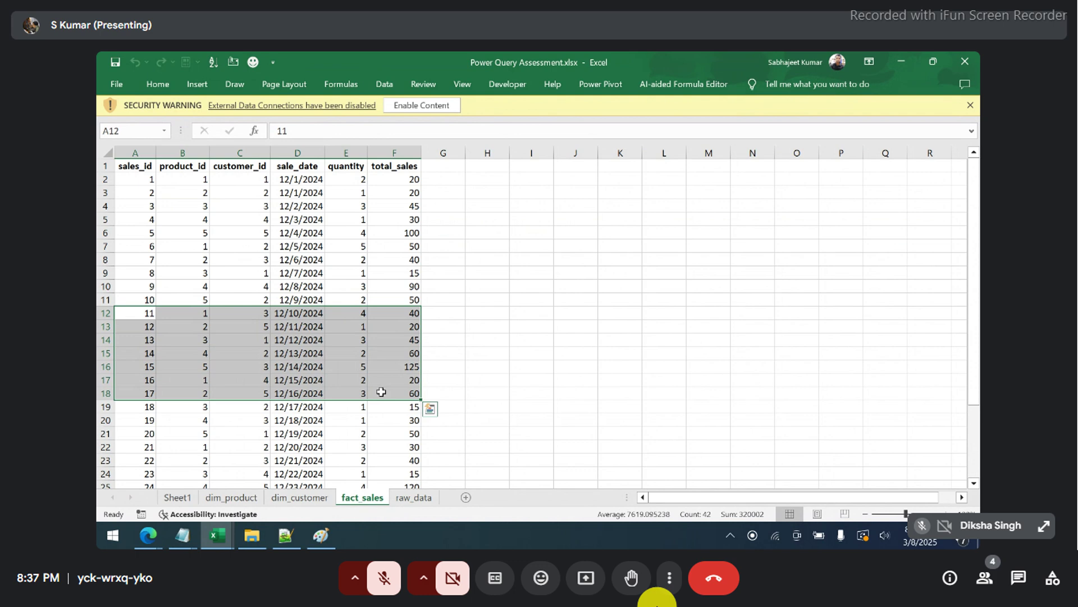
click(299, 425)
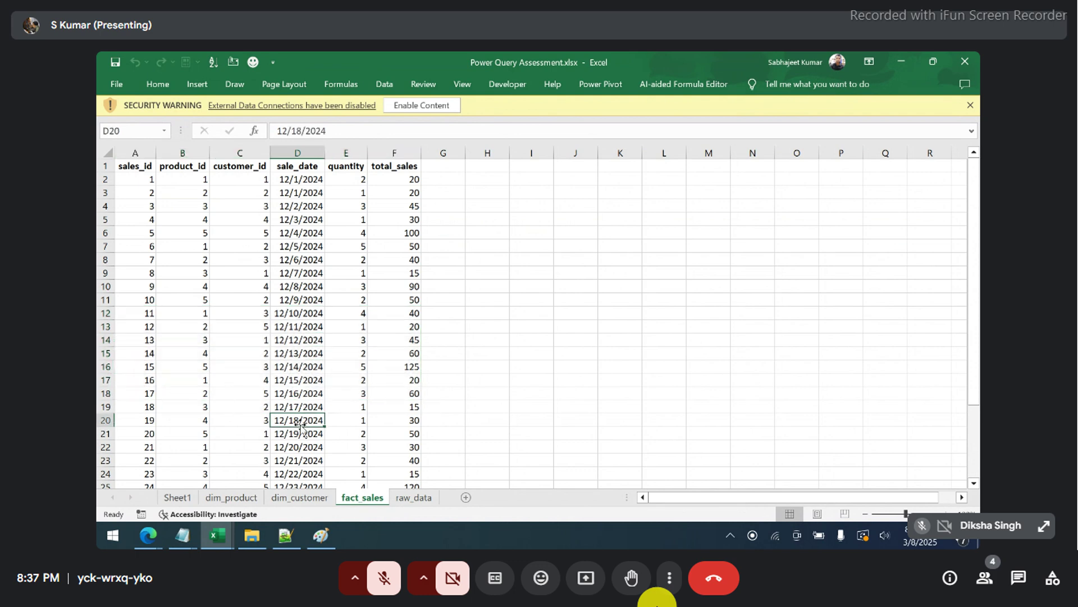
- Check the last sales record in row 31, then go back to the top of fact_sales
key(ctrl+Down)
key(Left)
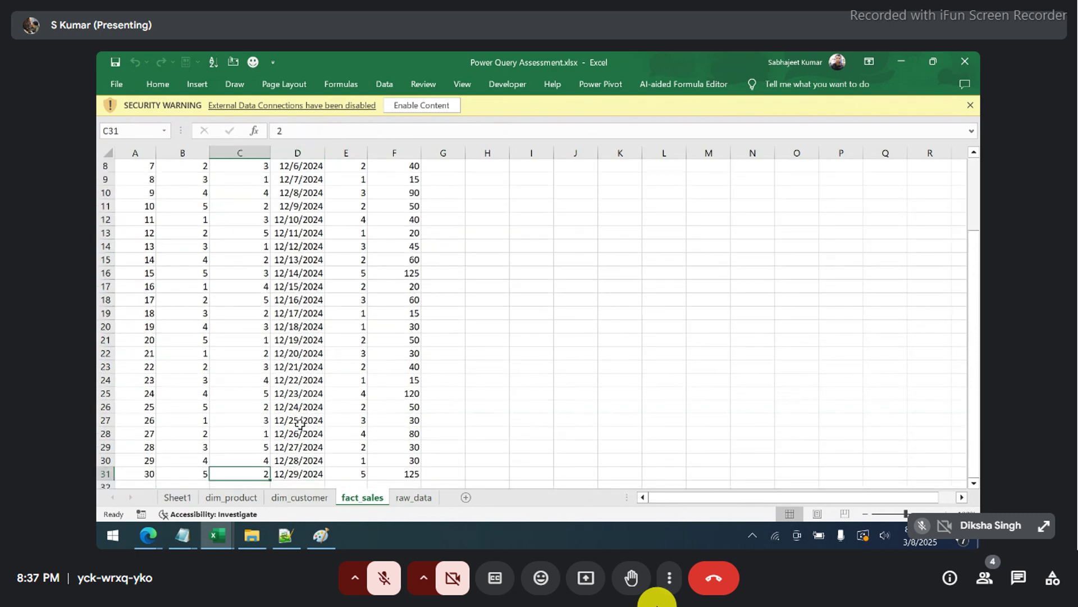
key(Home)
key(Down)
key(Down)
key(Down)
key(Down)
key(Down)
key(Down)
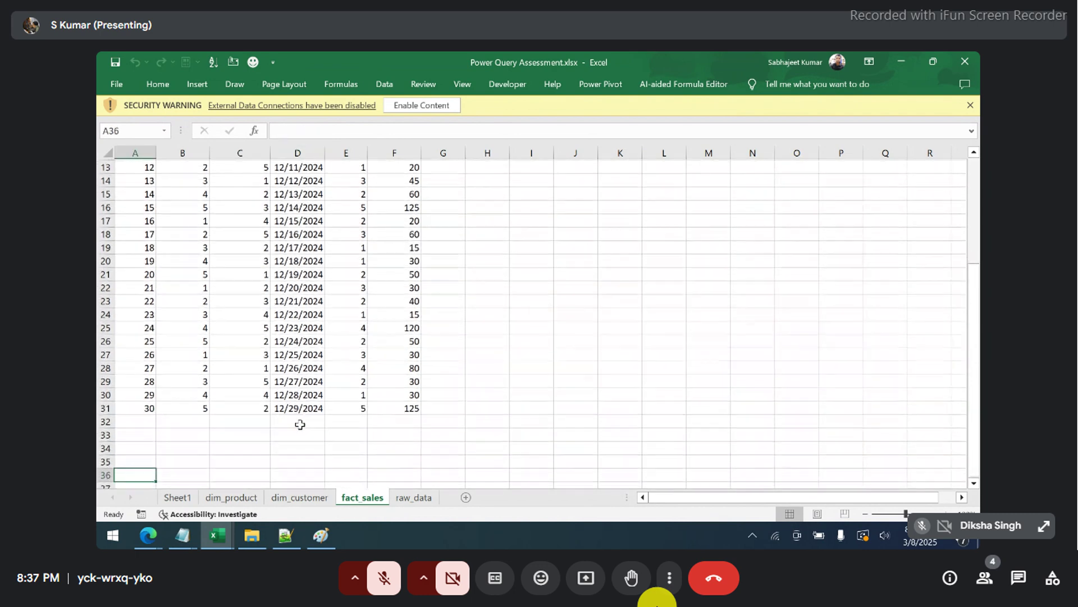
key(ctrl+Up)
key(shift+Down)
key(shift+Down)
key(shift+Down)
key(shift+Down)
key(shift+Down)
key(shift+Down)
key(shift+Right)
key(shift+Right)
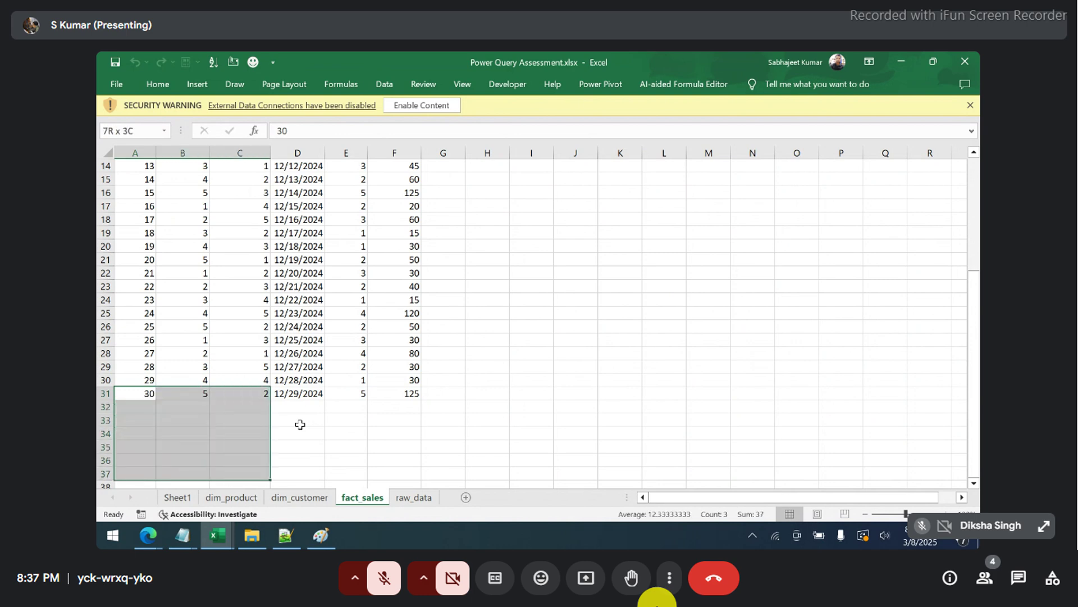
key(shift+Right)
key(shift+Right)
key(shift+Right)
key(ctrl+Home)
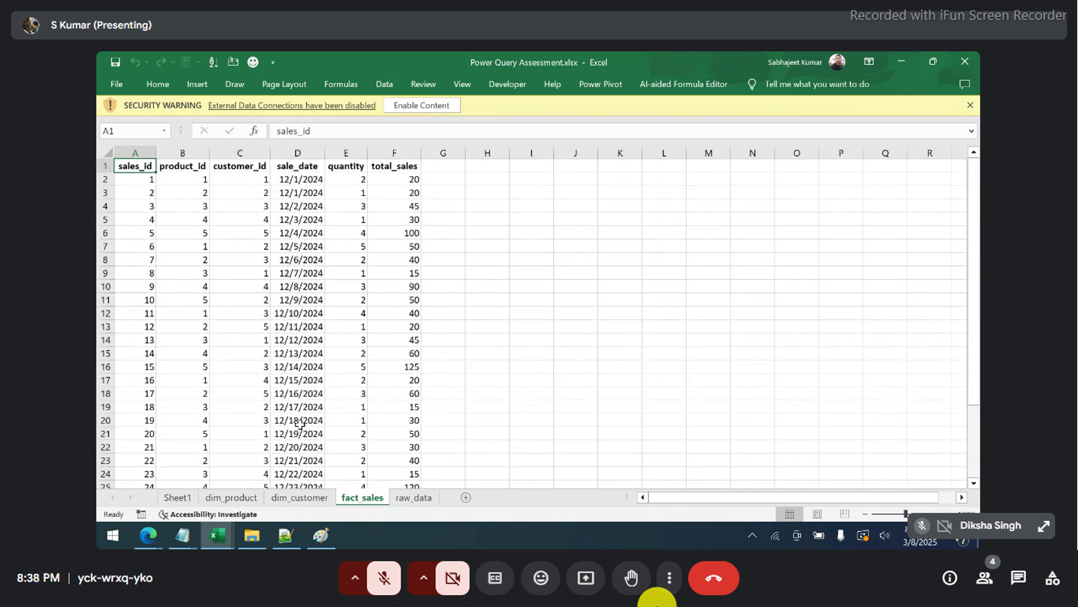
- Review the product category revenue question on Sheet1 and enable the external data connections
click(169, 499)
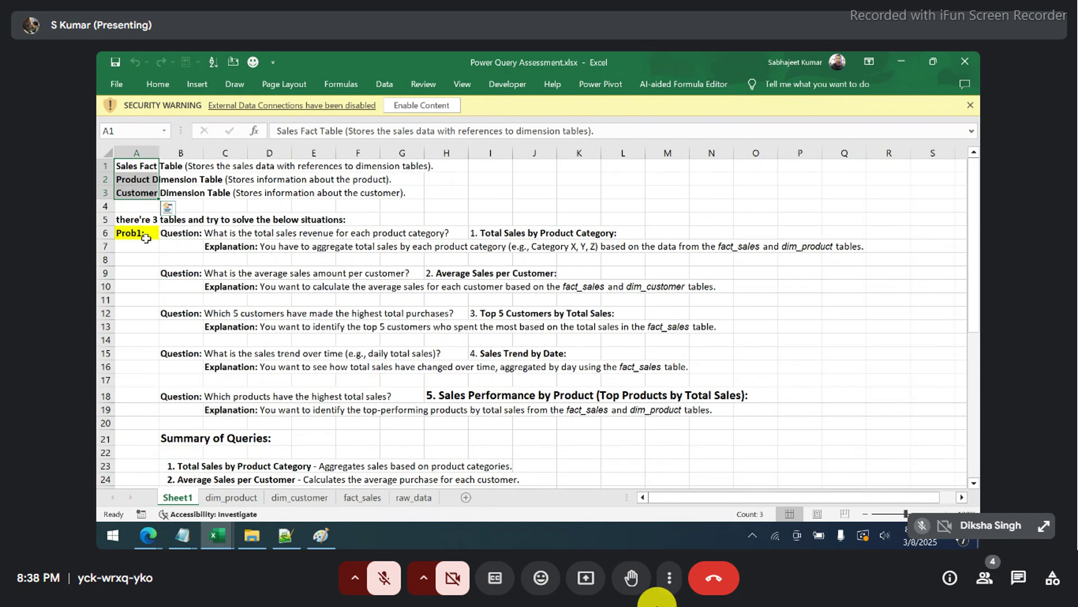
click(190, 234)
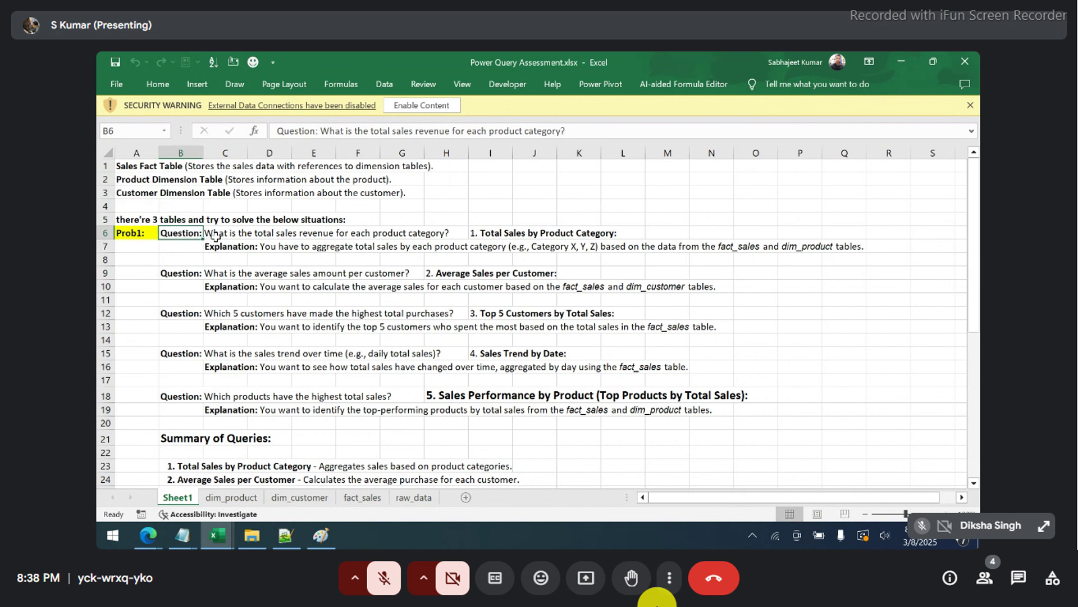
click(215, 236)
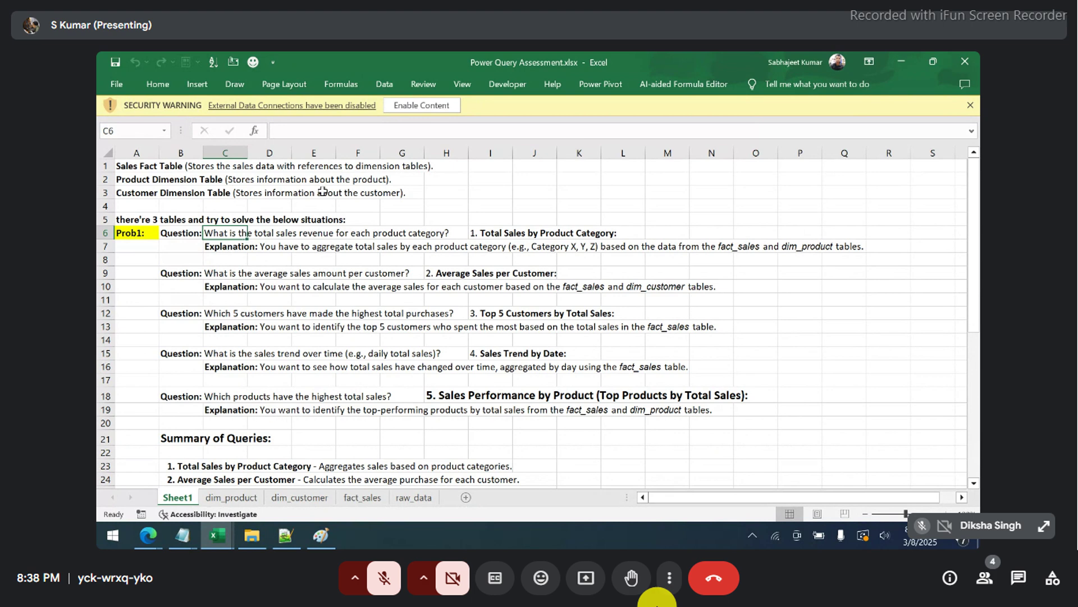
click(412, 107)
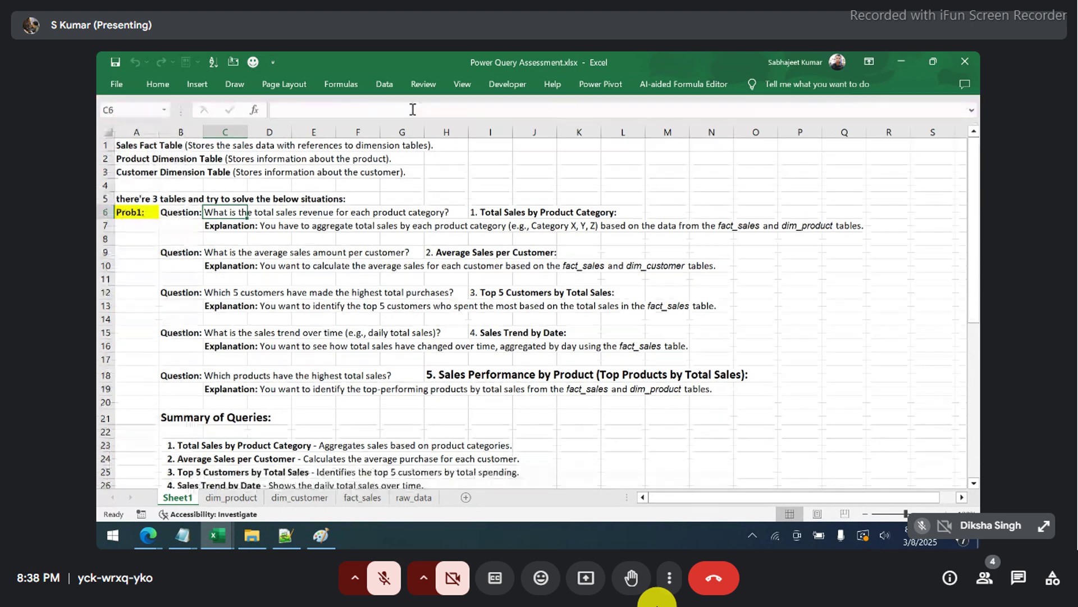
click(199, 235)
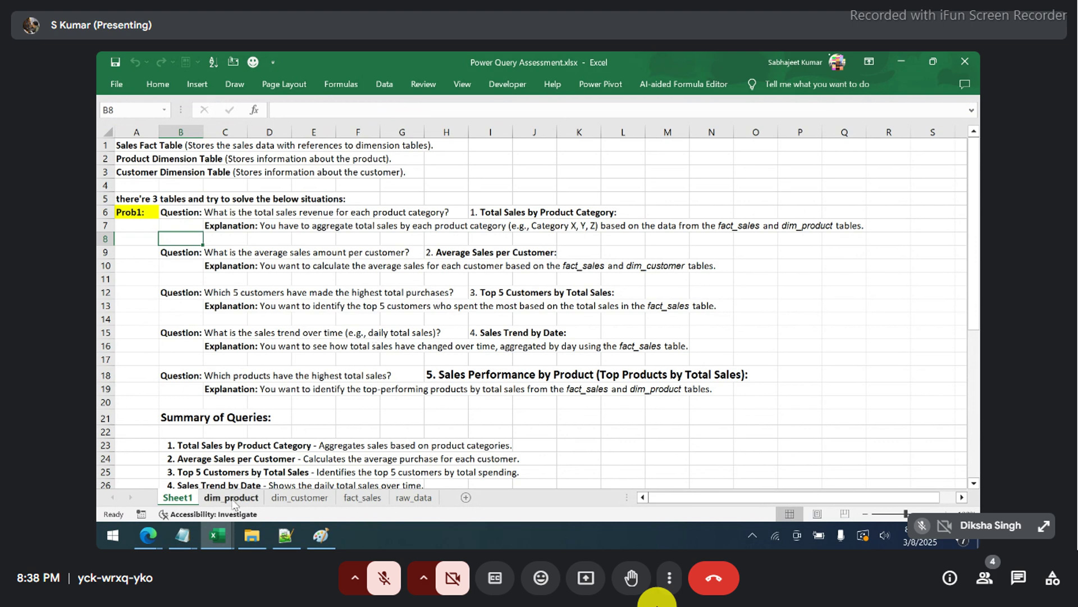
- Check Category X for products 1 and 3 on dim_product, then return to fact_sales
click(234, 499)
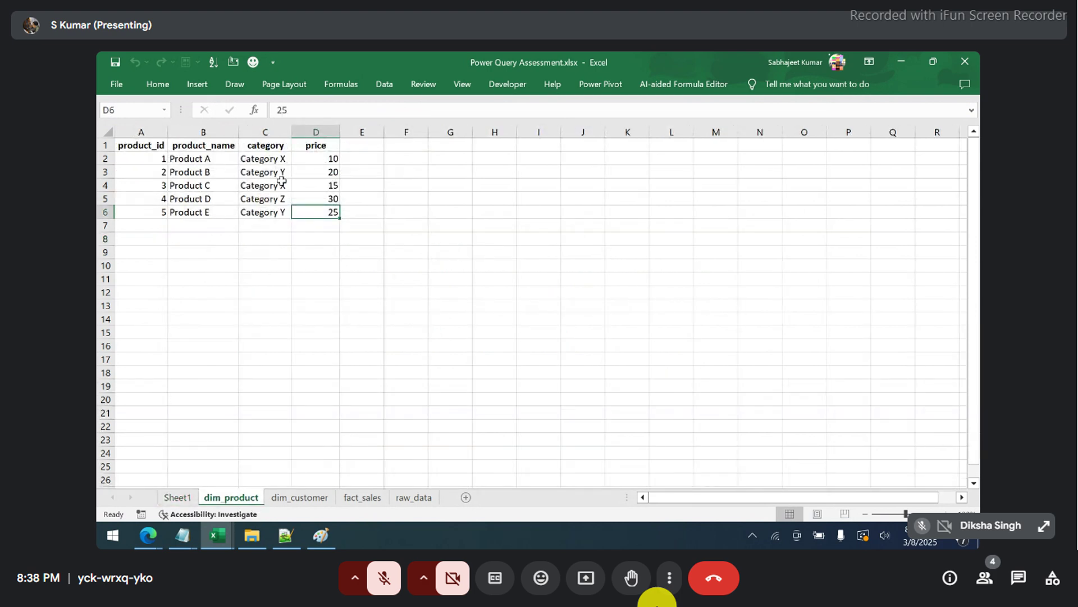
click(279, 161)
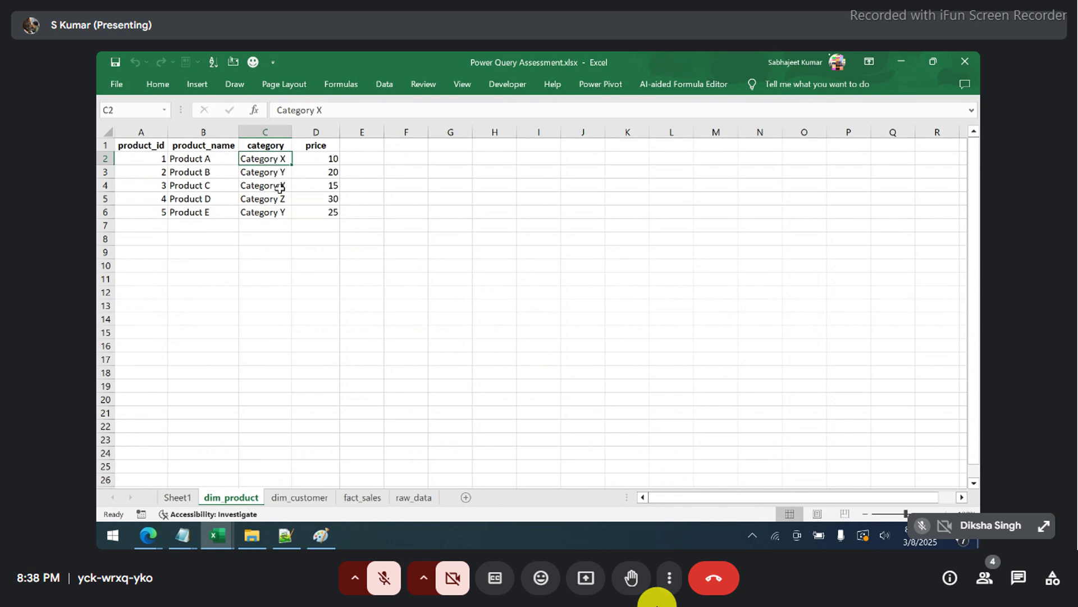
click(279, 188)
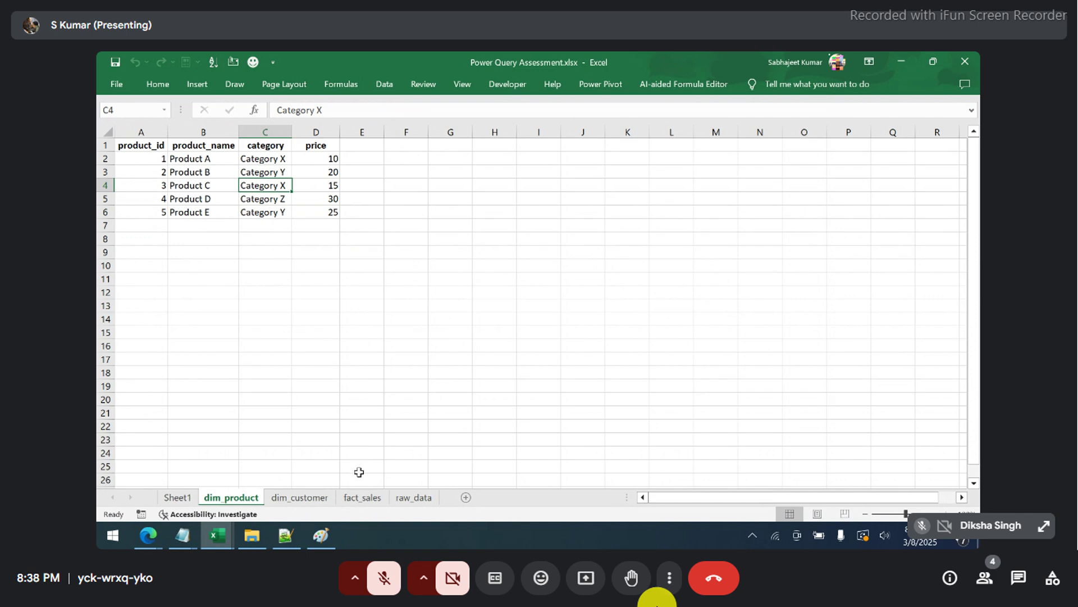
click(362, 497)
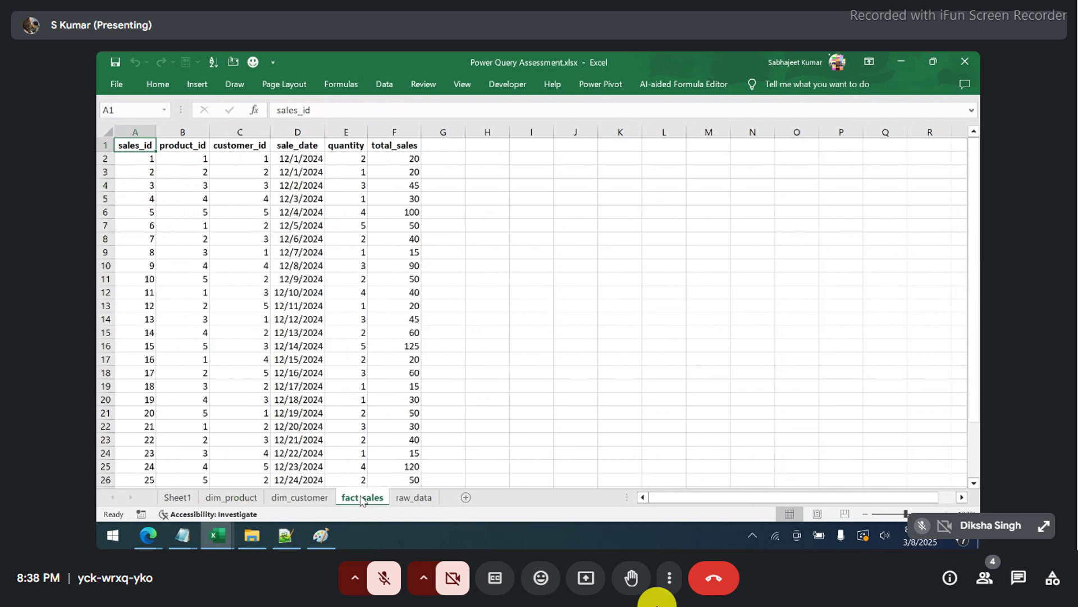
- Enter =VLOOKUP(B2,dim_product!$A$1:$C$6,3,0) in cell H2 of fact_sales
click(473, 163)
text(=)
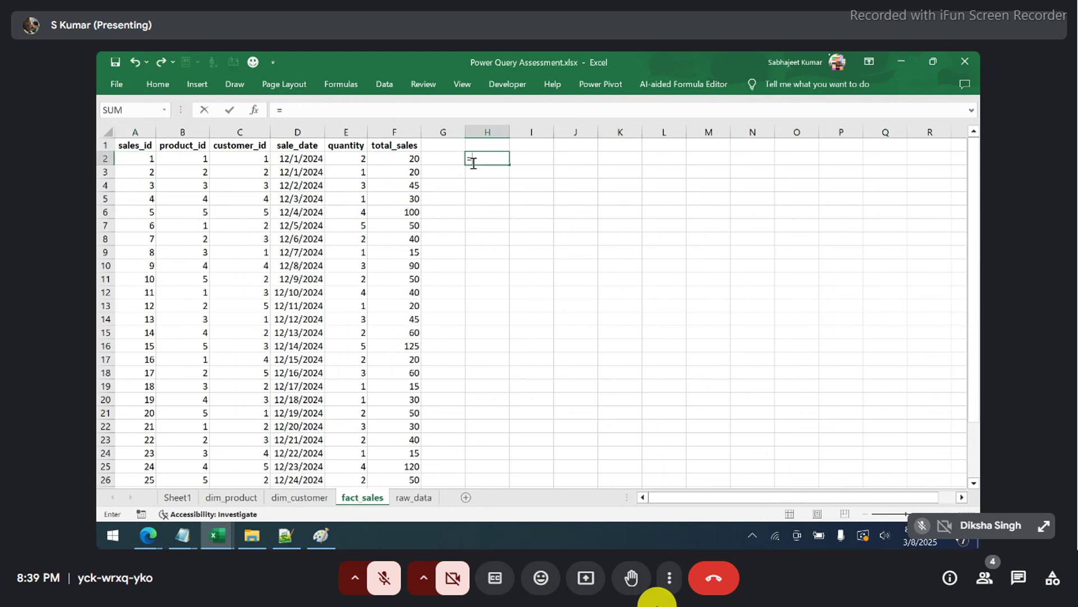
text(vl)
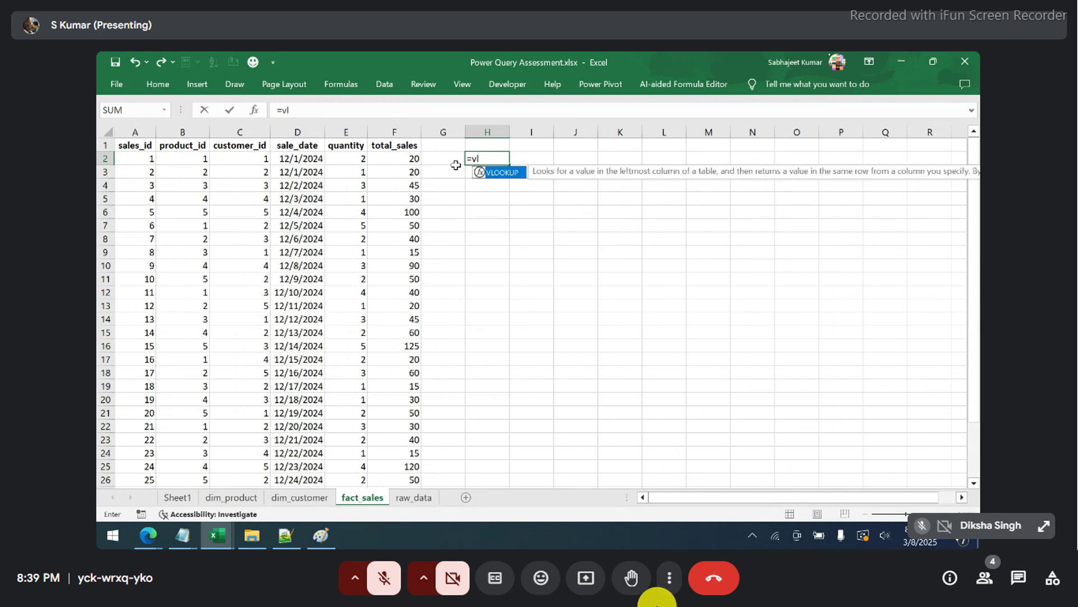
key(Tab)
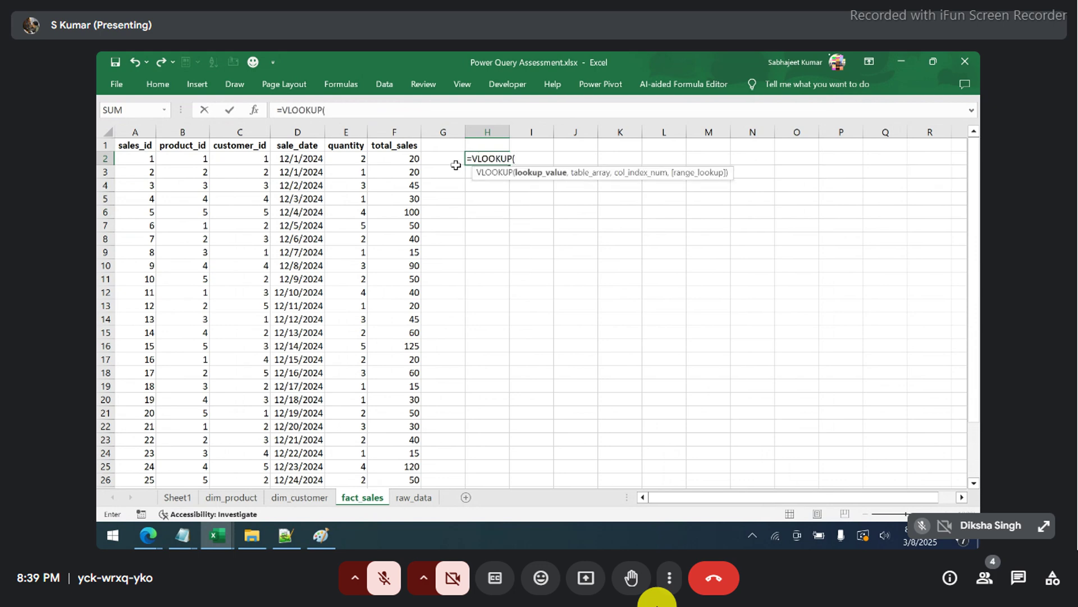
click(192, 162)
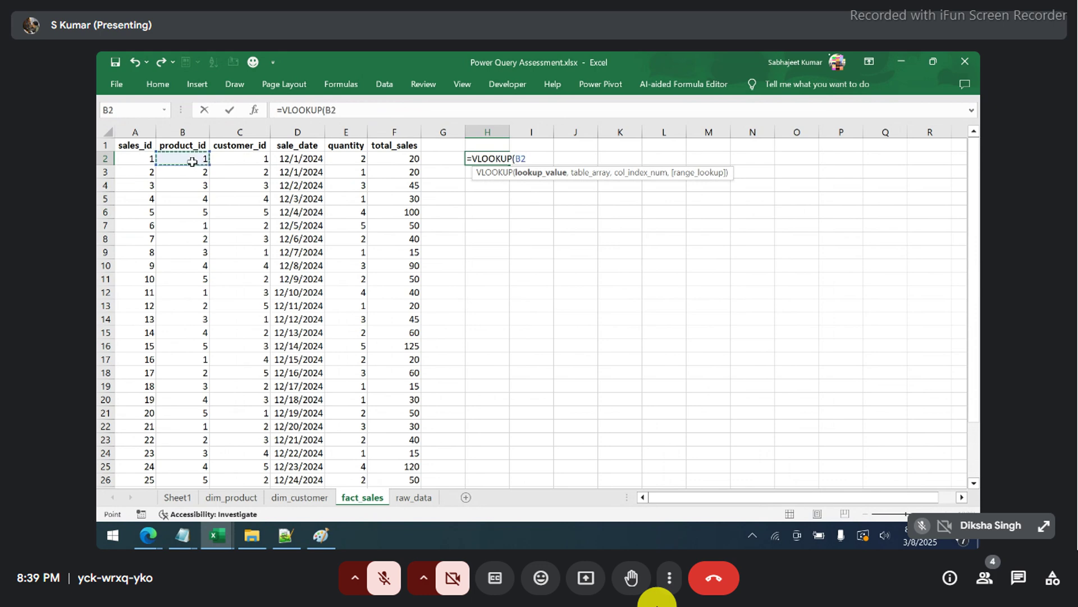
text(,)
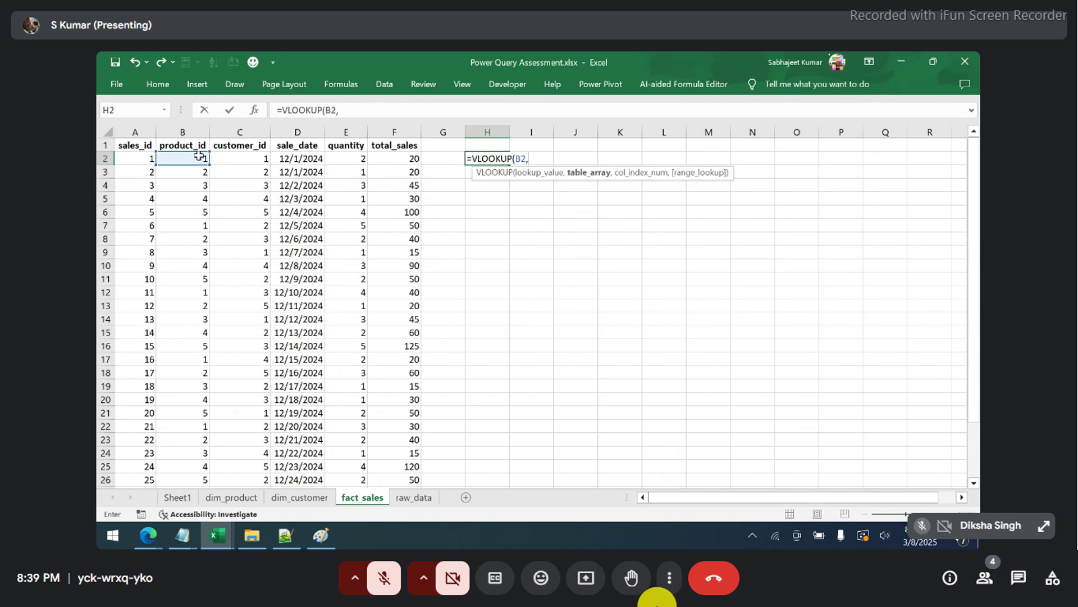
mouse_move(287, 532)
click(227, 497)
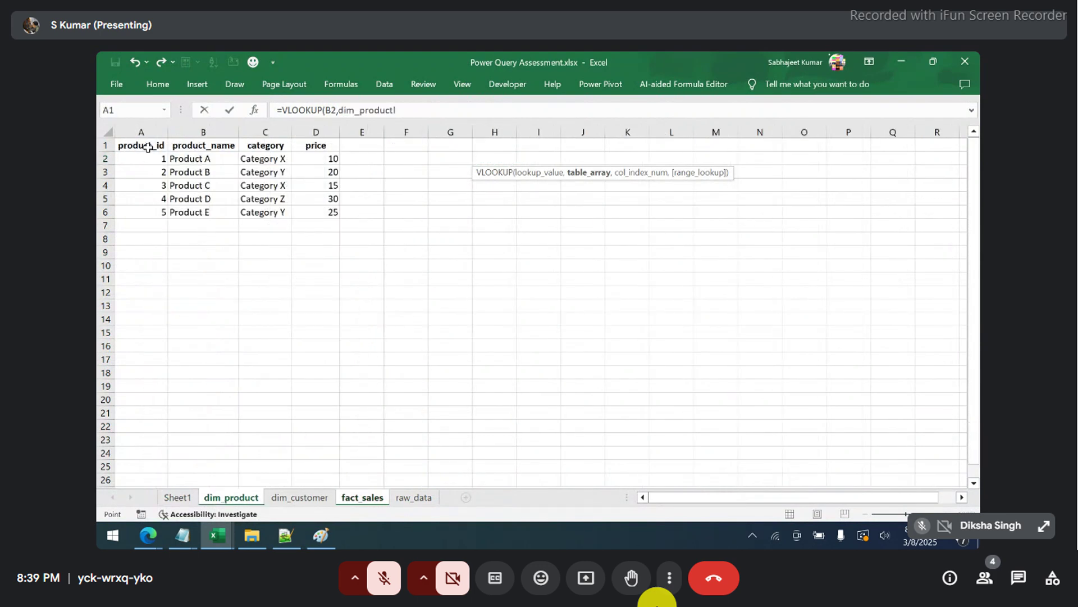
drag(148, 147, 264, 209)
key(F4)
text(,)
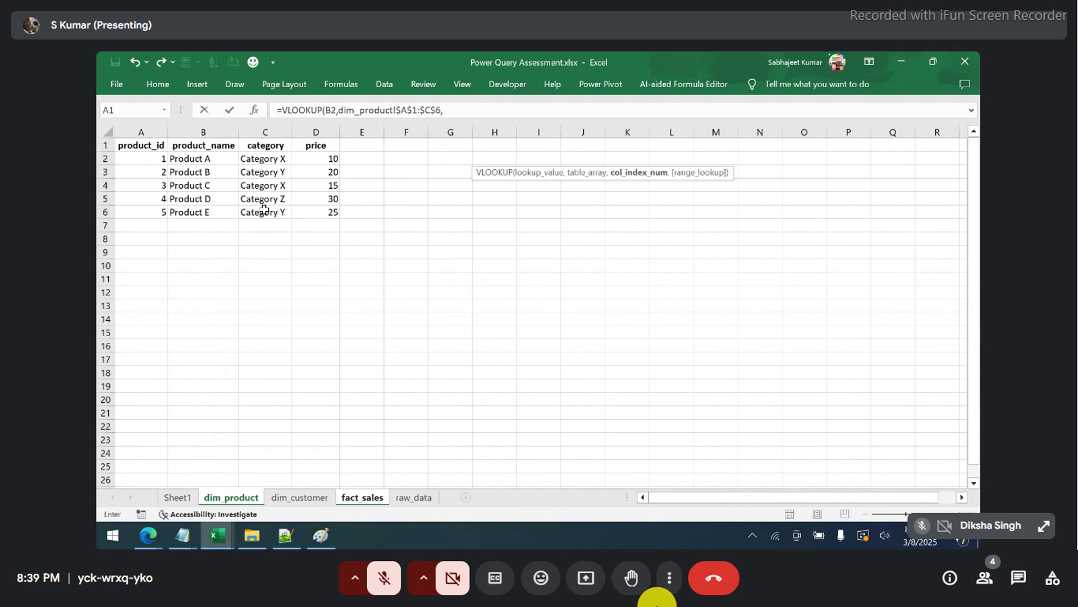
text(3,)
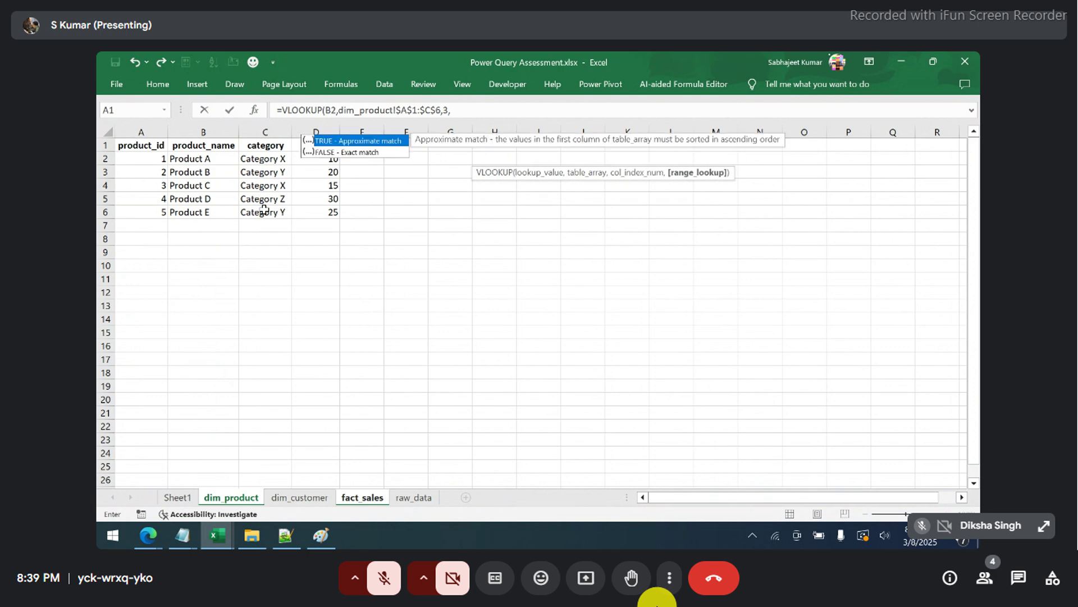
text(0)
key(Return)
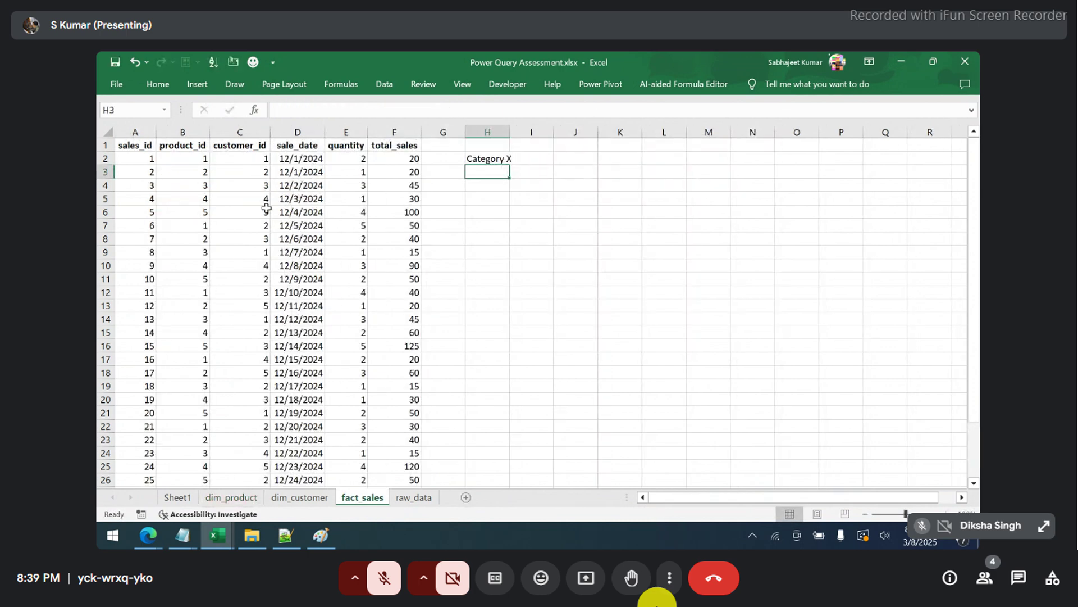
- Fill the VLOOKUP formula down through H2:H31 and autofit column H
click(382, 197)
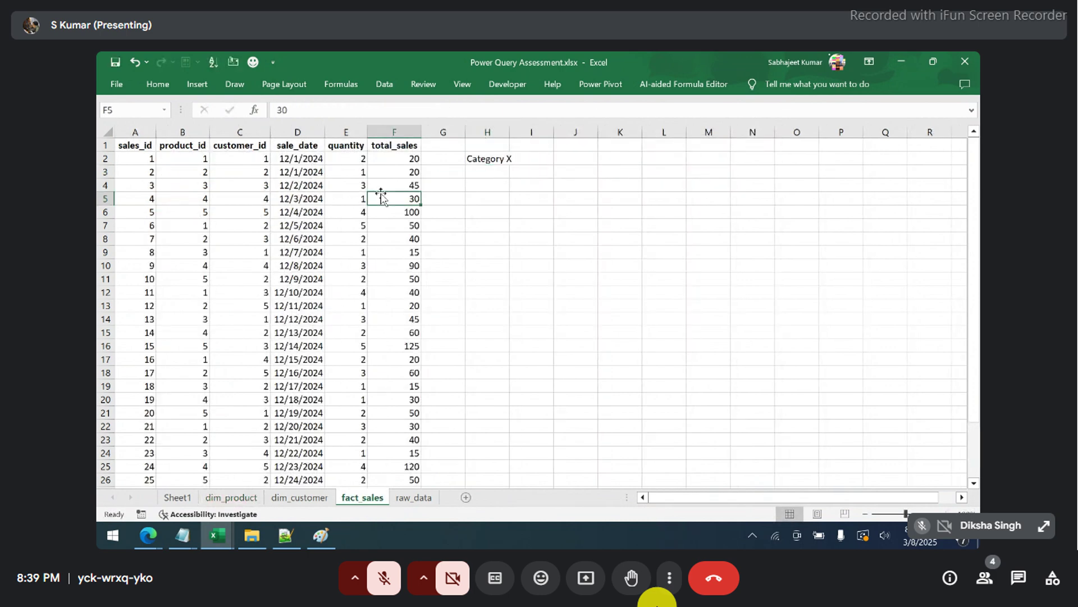
key(ctrl+Down)
key(Right)
key(Right)
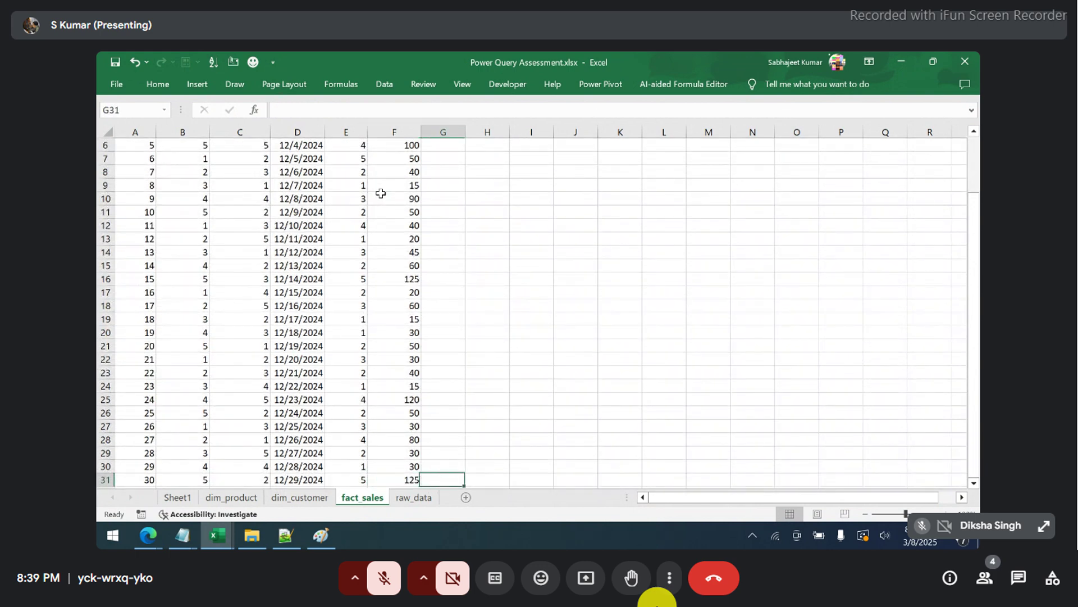
key(ctrl+shift+Up)
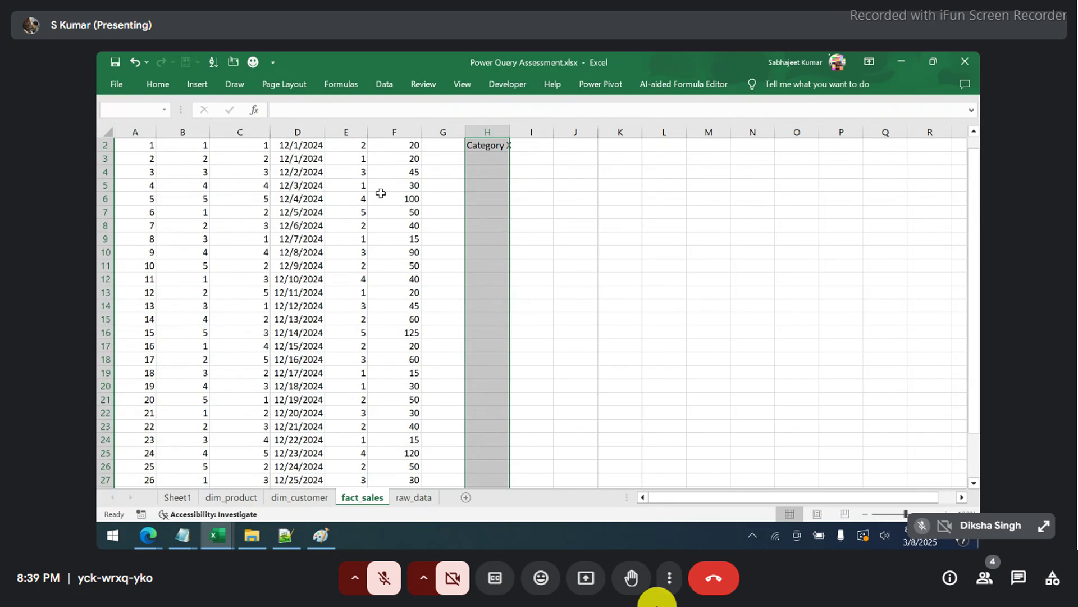
key(ctrl+d)
key(ctrl+Up)
key(Up)
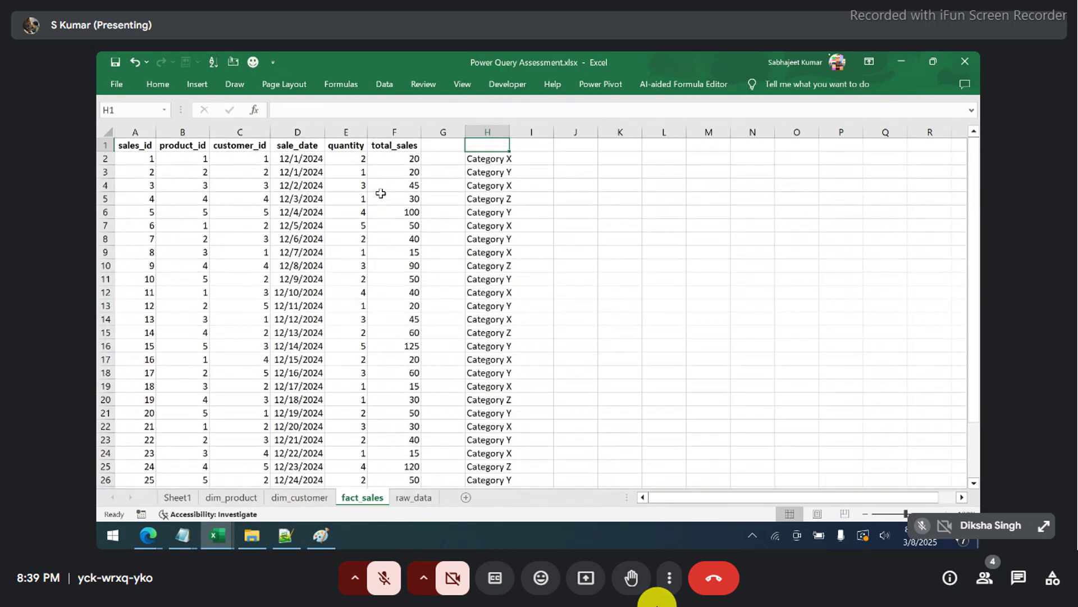
double_click(512, 135)
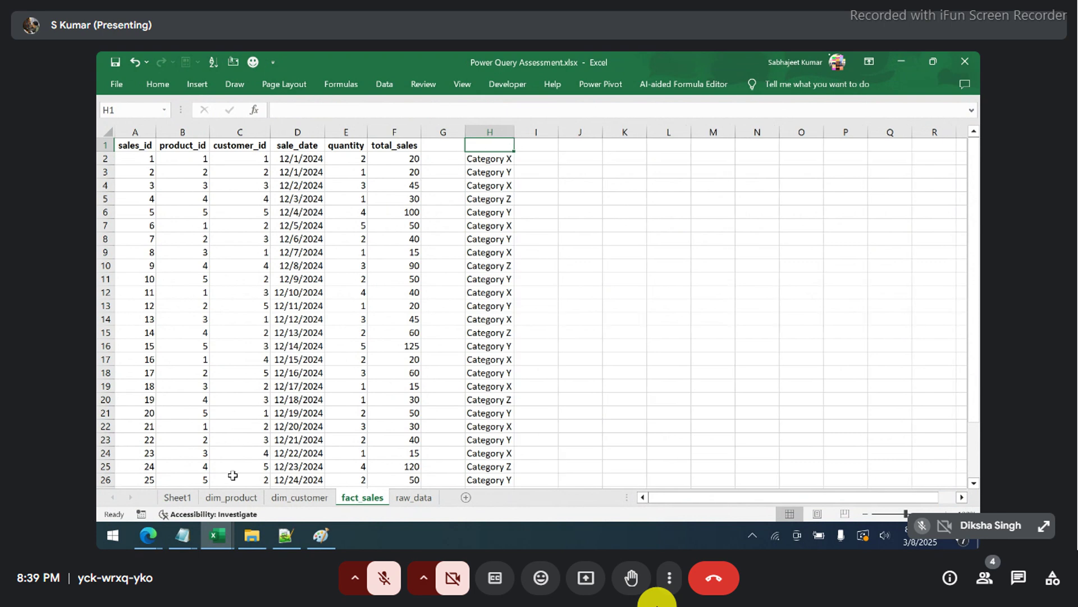
click(232, 497)
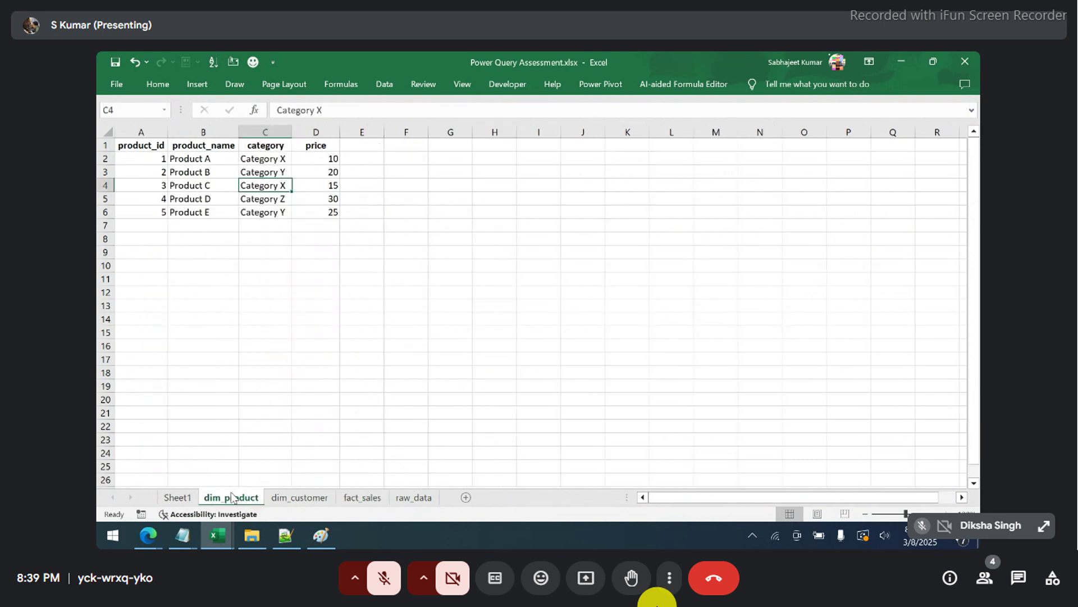
- Copy the dim_product table and paste it at K2 on fact_sales
key(ctrl+a)
key(ctrl+c)
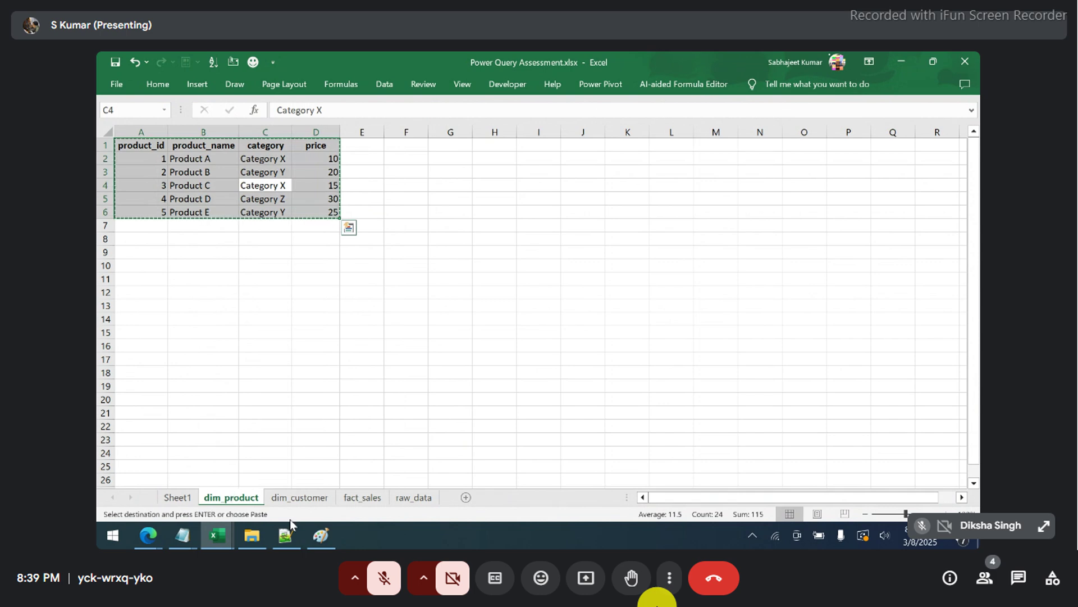
click(362, 497)
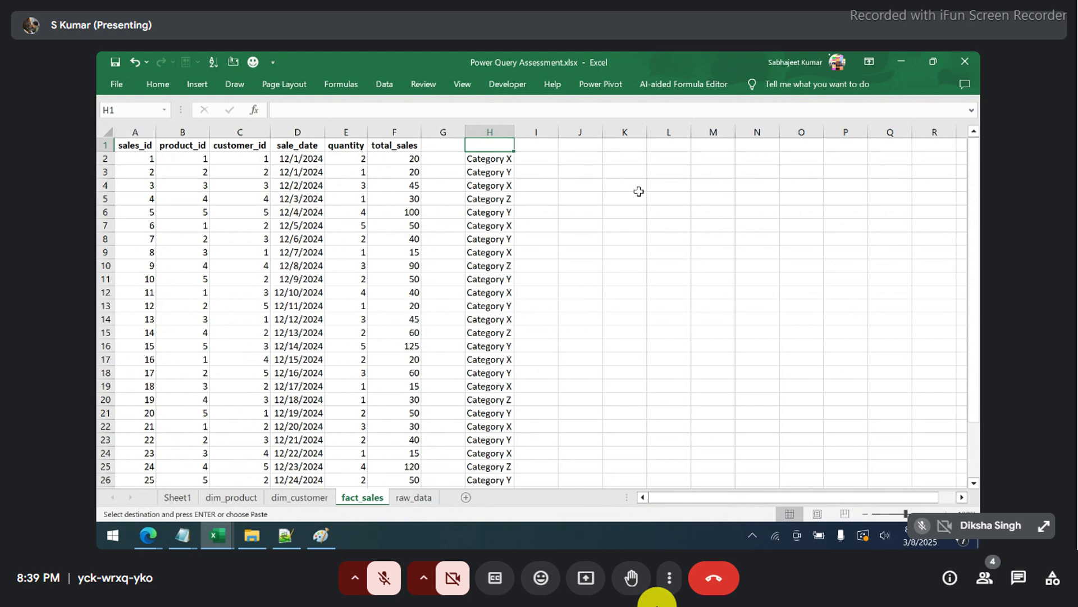
click(635, 163)
key(ctrl+v)
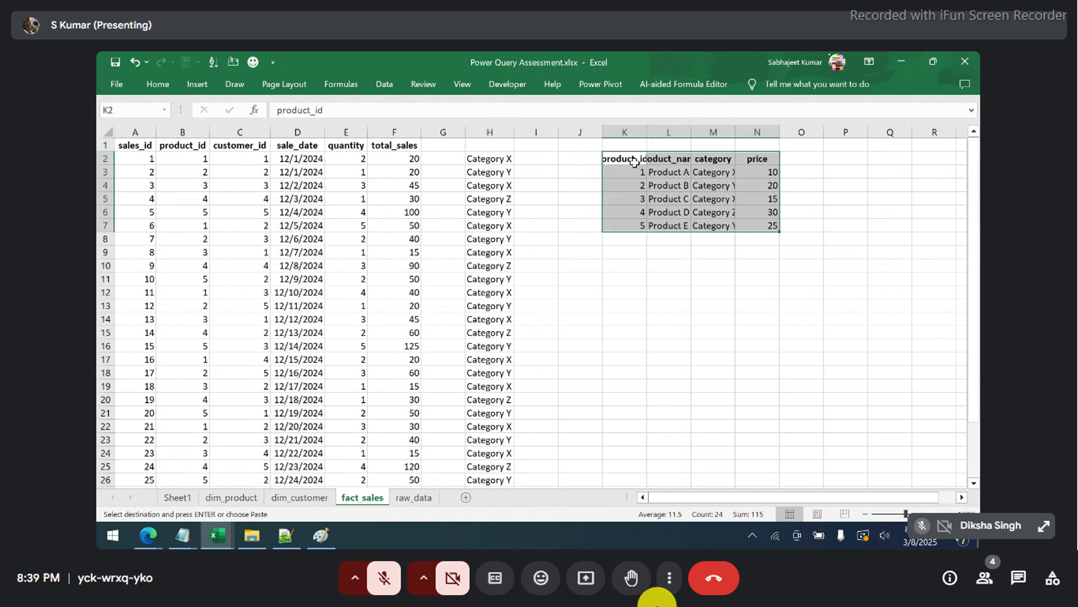
- Autofit the pasted table's columns, then review category cells H2:H9 and total_sales F2:F7
key(alt+h)
key(o)
key(i)
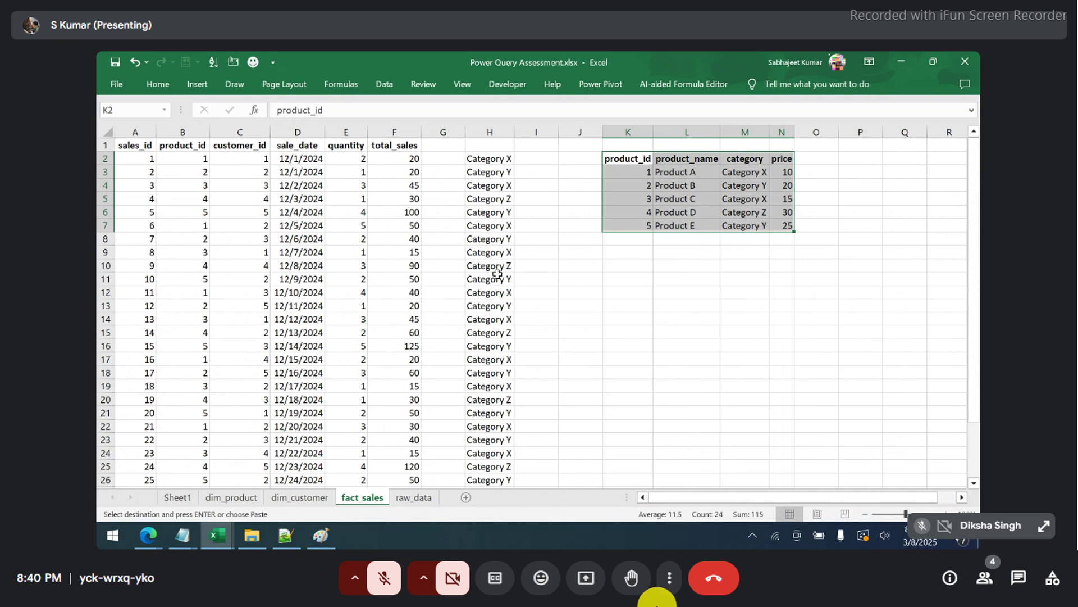
drag(487, 158, 501, 257)
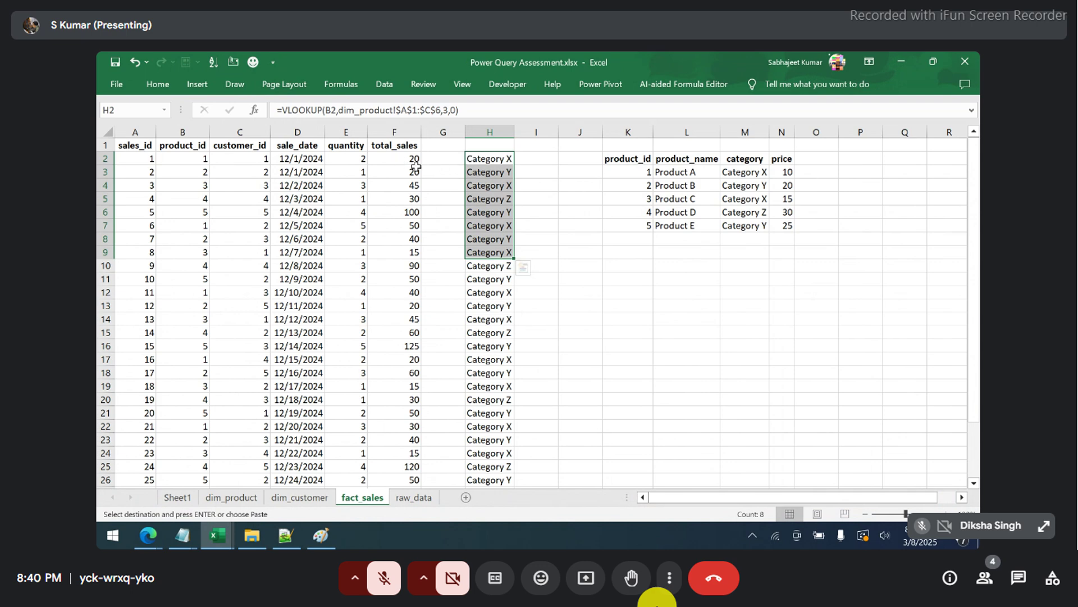
drag(389, 162, 392, 231)
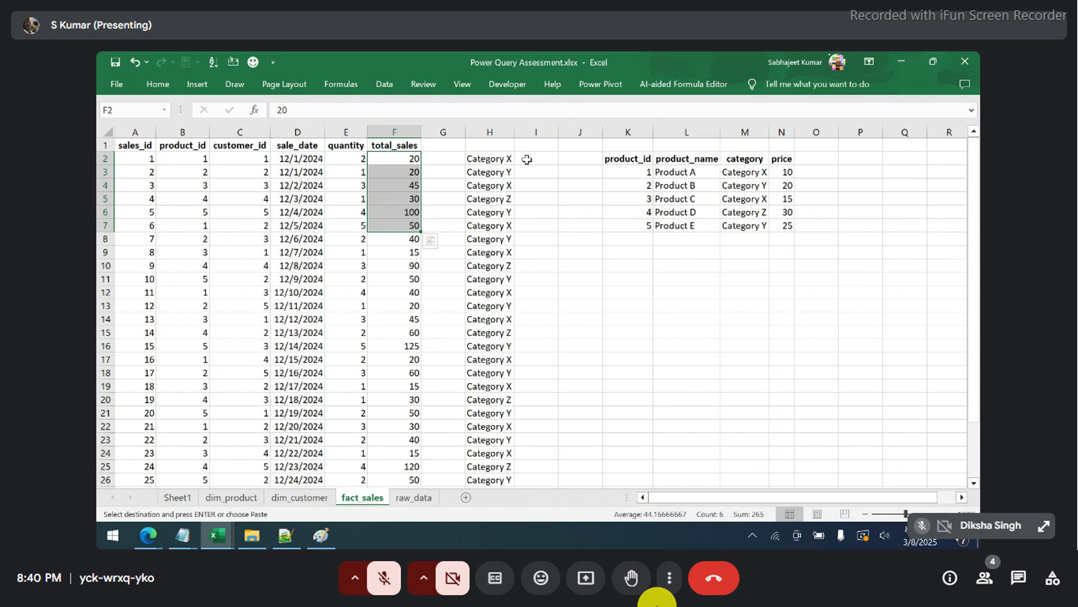
- Paste the copied data over row 4, columns B to F, on fact_sales
drag(528, 160, 525, 242)
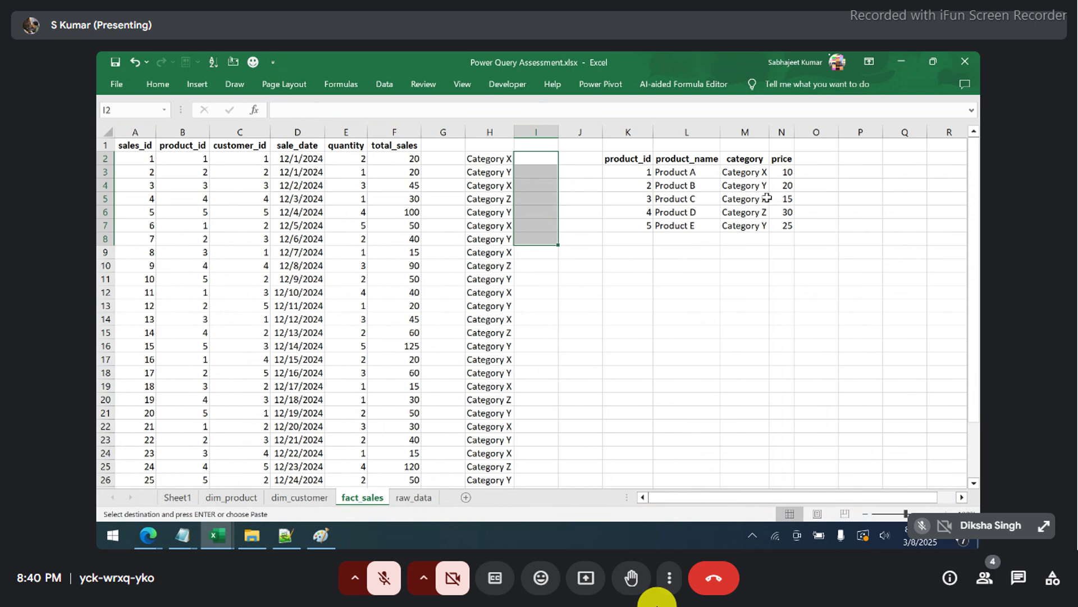
click(251, 187)
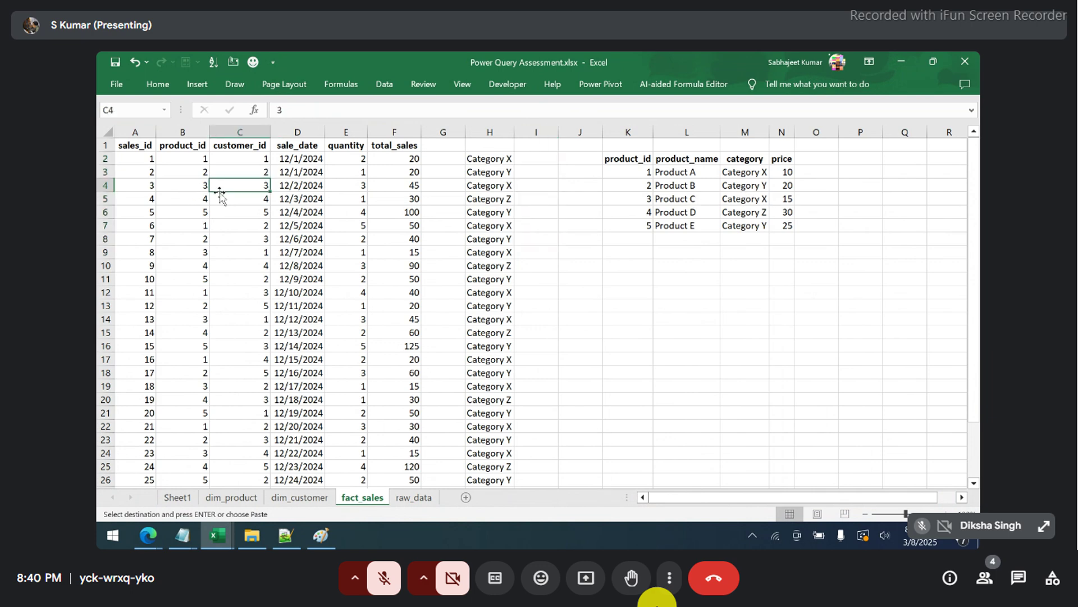
drag(193, 184, 413, 184)
text(3	3	12/2/2024	3	45)
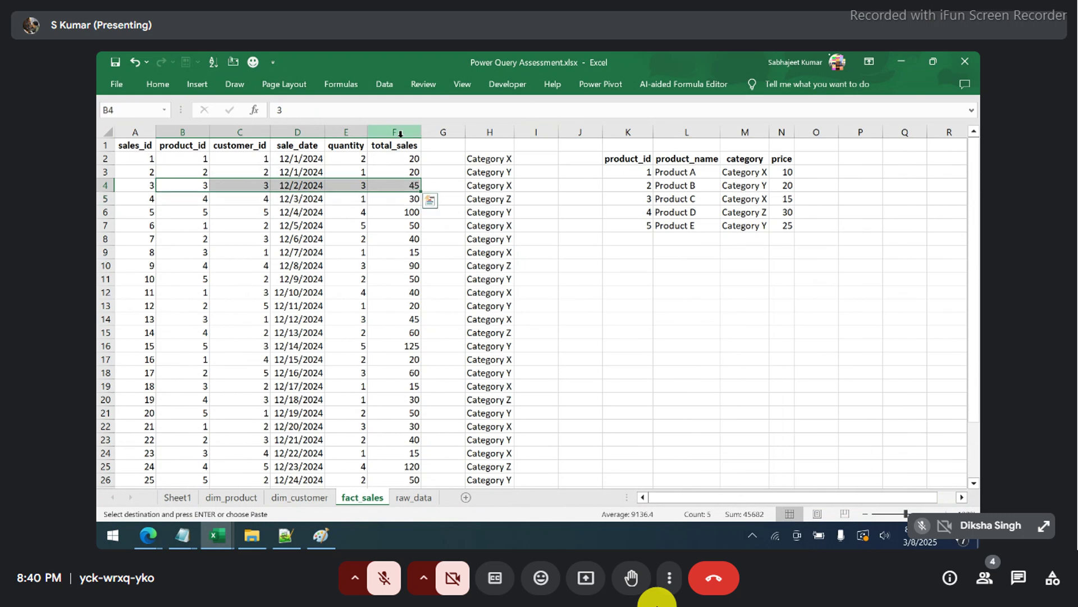
click(399, 131)
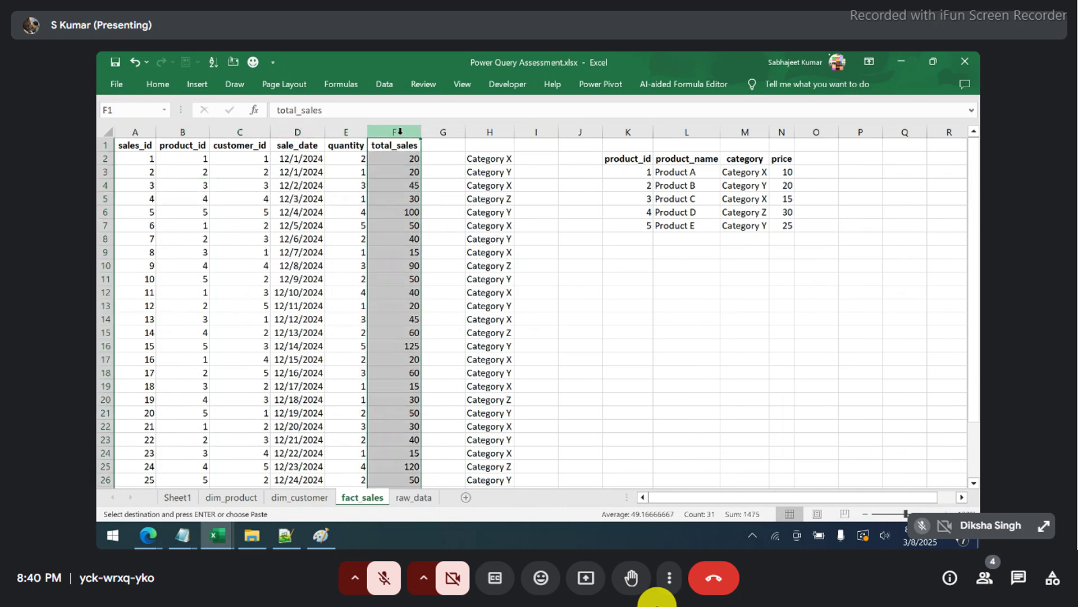
- Delete the category labels in column H and the product lookup table in K2:N7
click(487, 130)
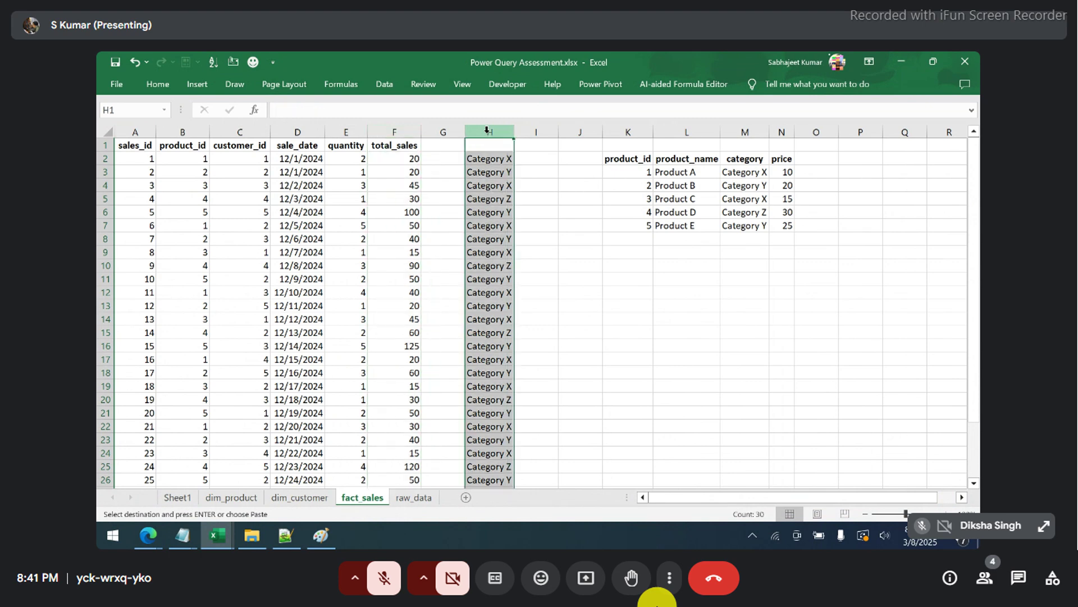
key(Delete)
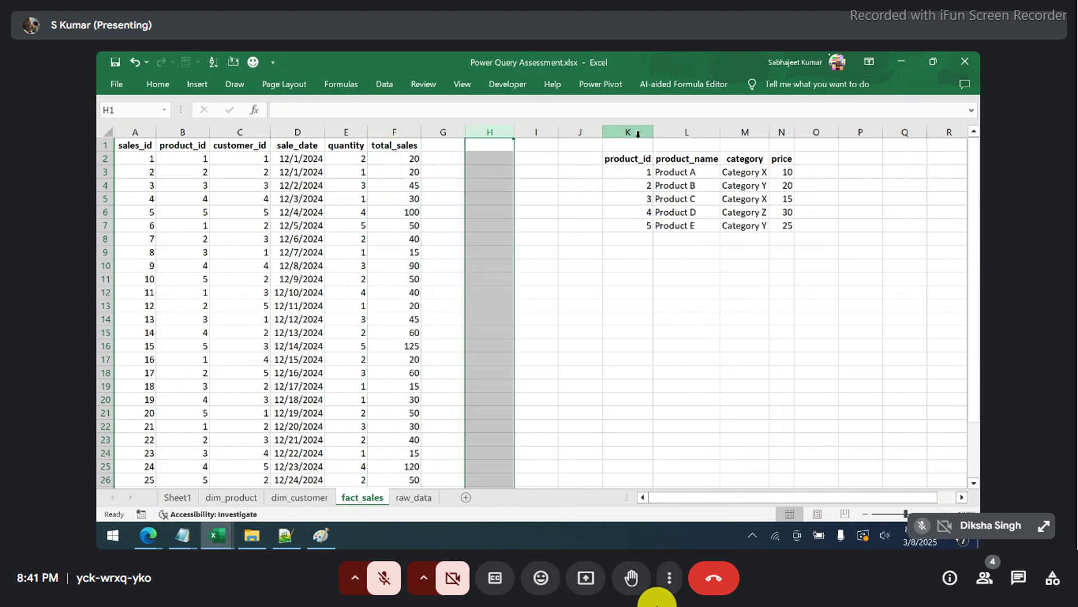
drag(635, 172, 790, 226)
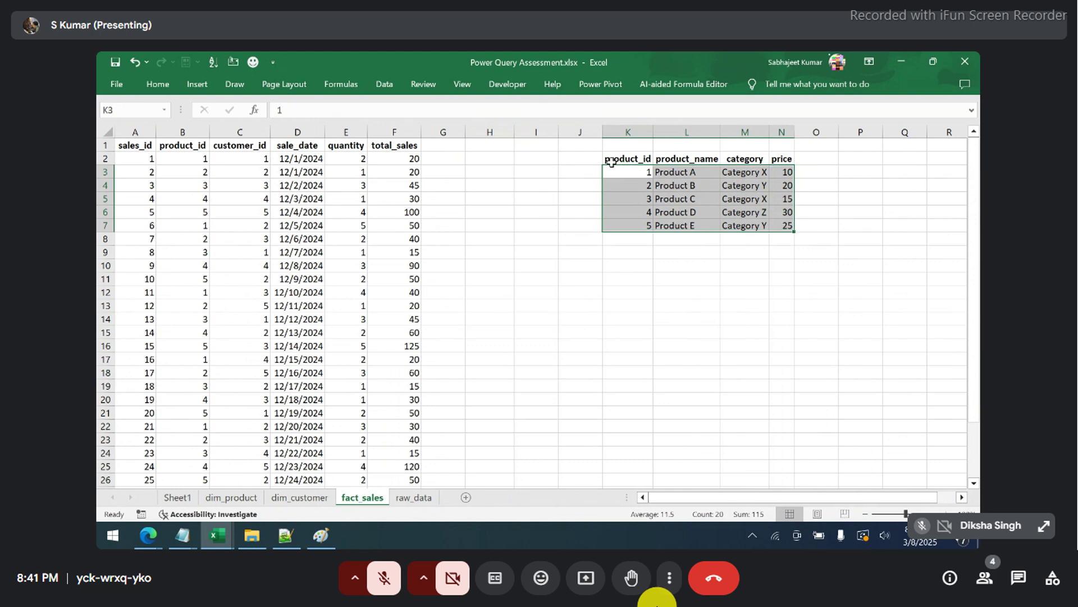
drag(623, 161, 792, 230)
key(Delete)
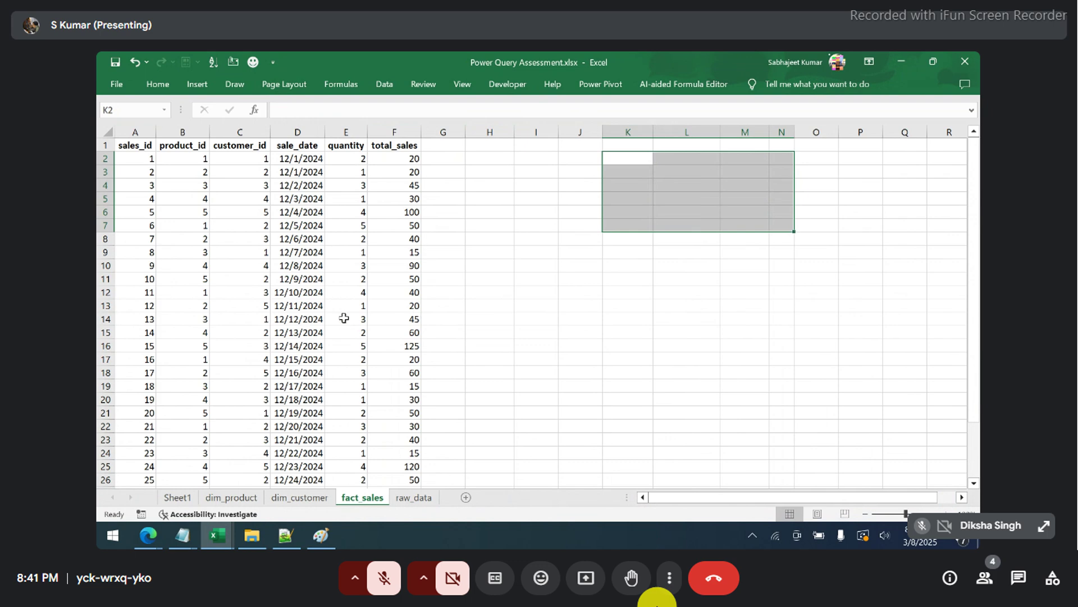
click(344, 319)
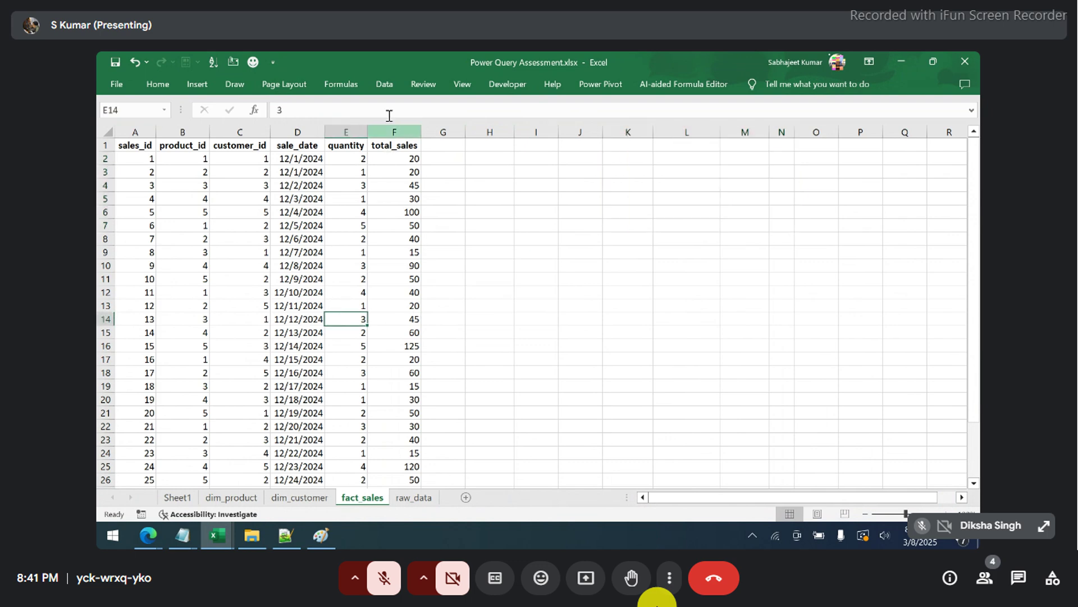
- Turn the sales range A1:F31, with headers, into a table and load it into Power Query
click(384, 84)
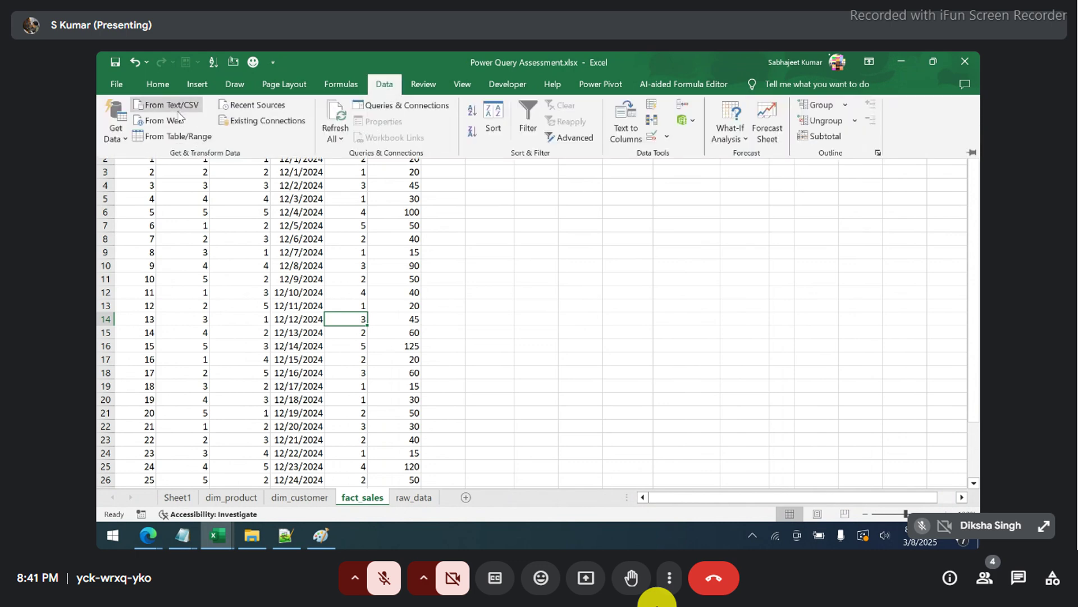
click(176, 137)
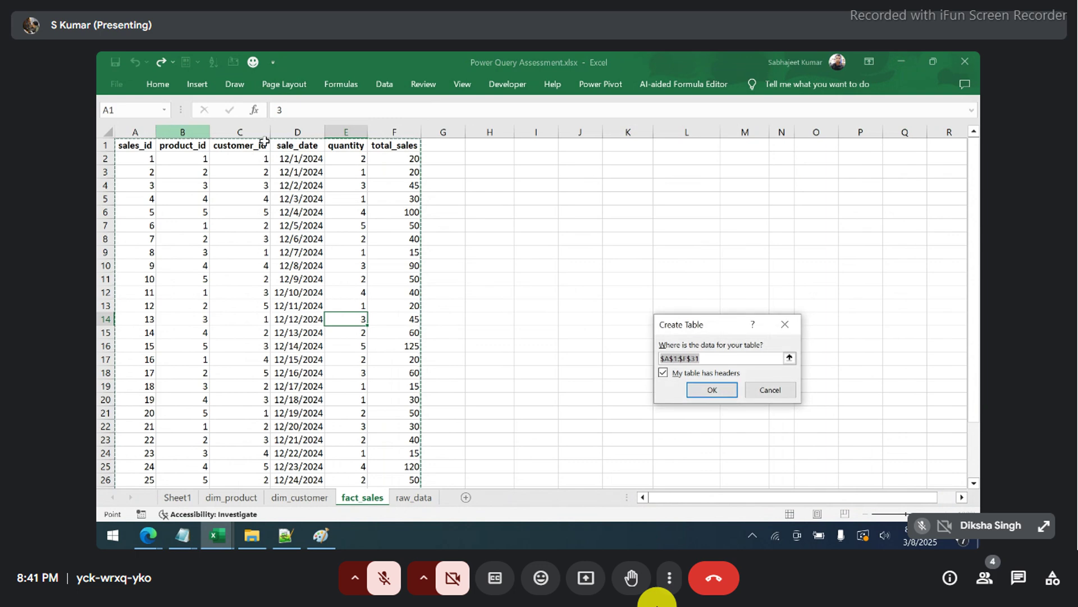
click(712, 390)
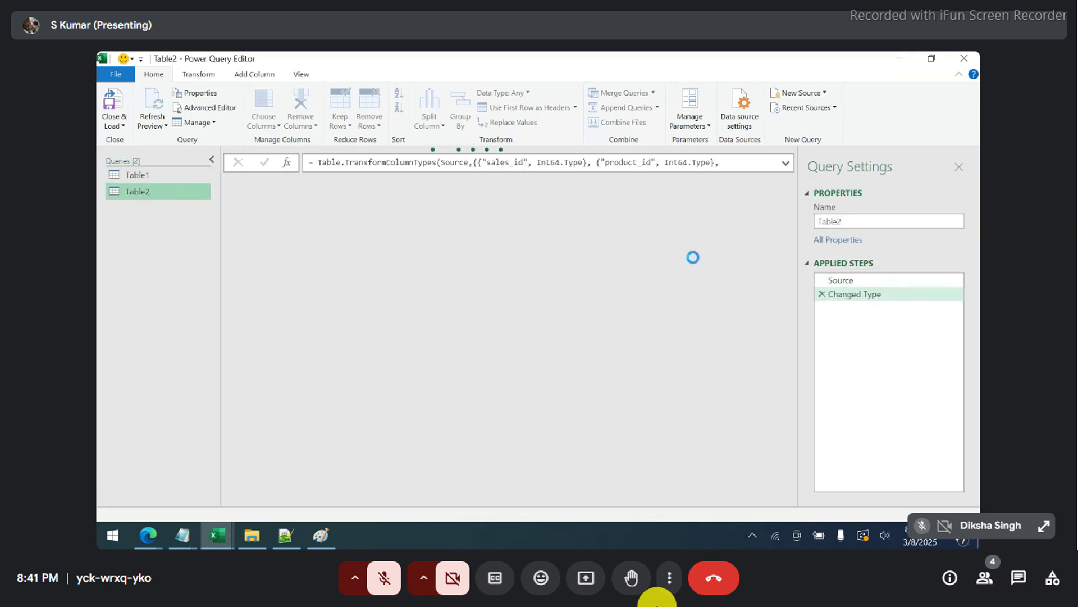
- Rename the query from Table2 to Sales, then close and keep the changes
click(854, 221)
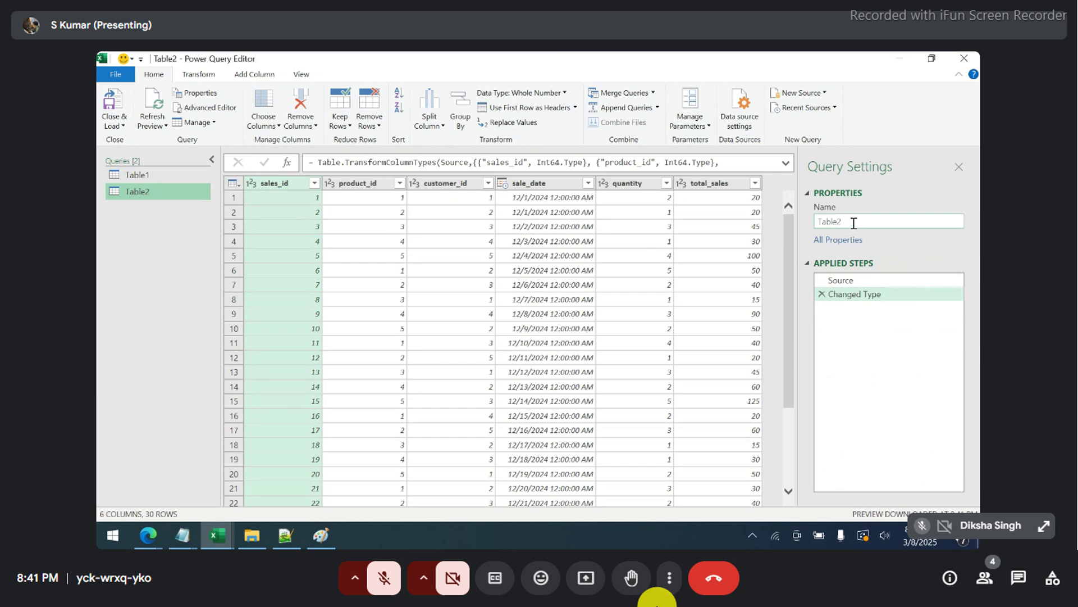
drag(854, 221, 804, 223)
text(S)
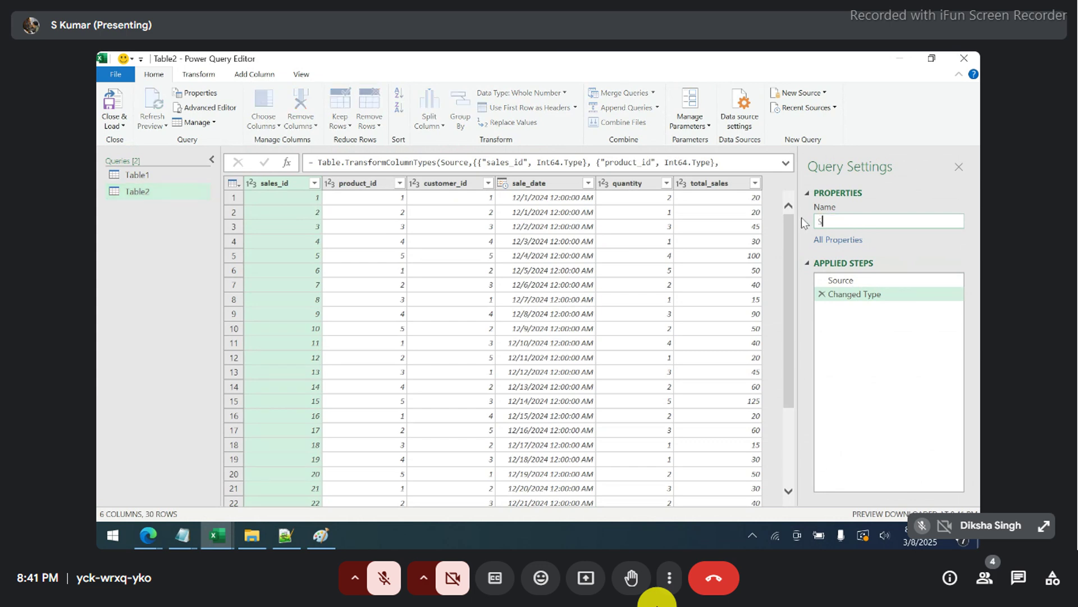
text(ales)
key(Return)
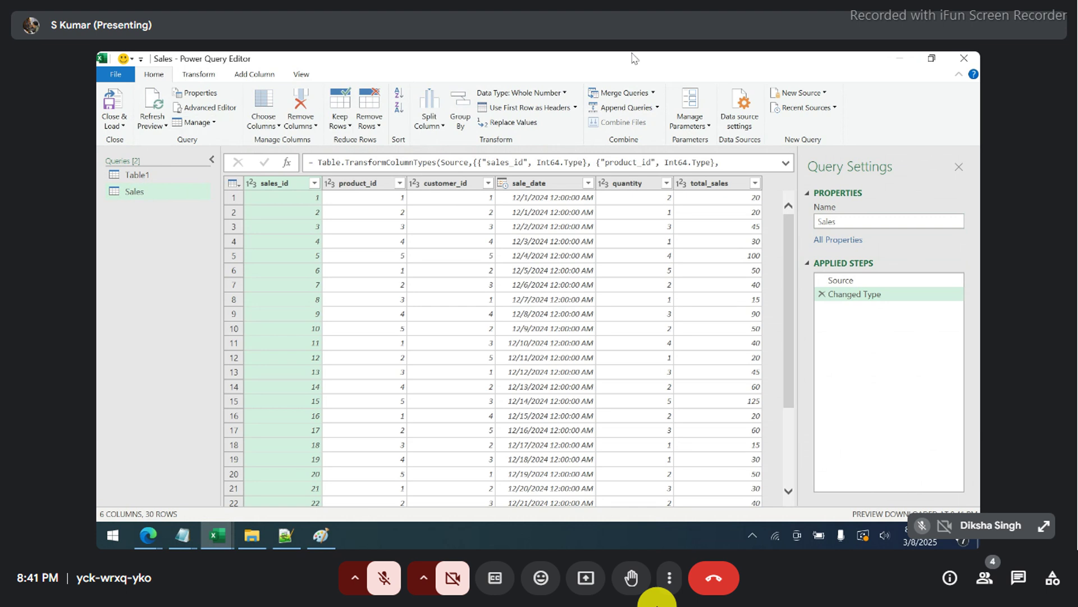
click(963, 60)
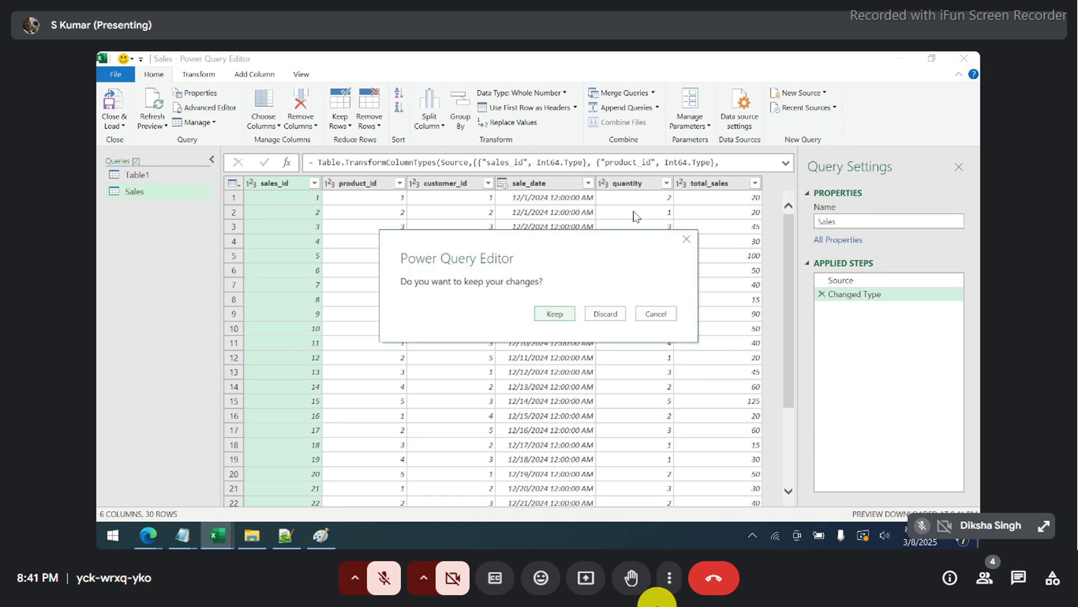
click(554, 314)
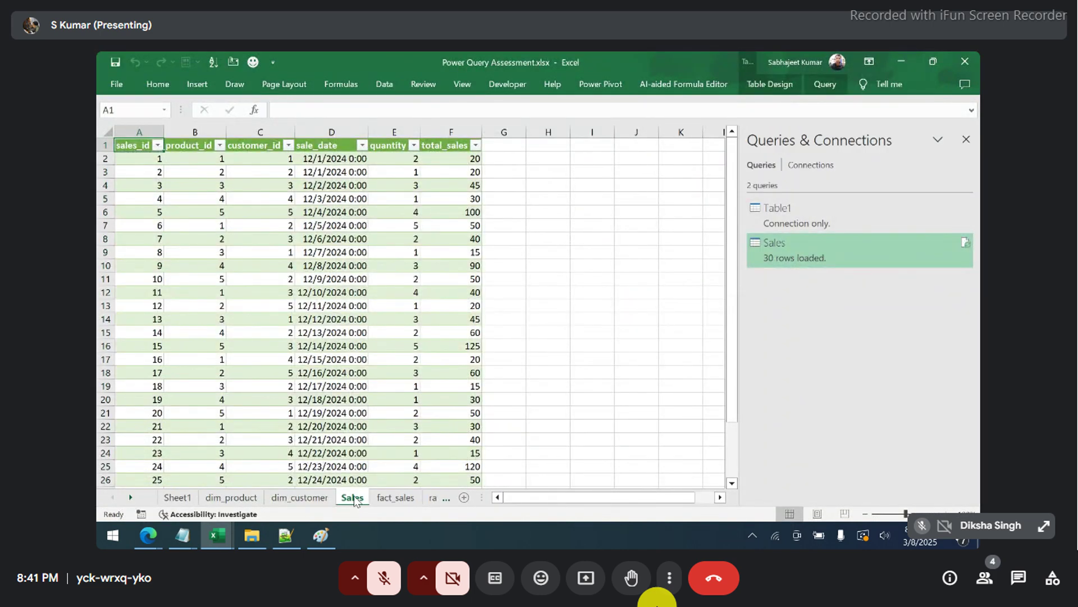
- Permanently delete the loaded Sales sheet and show the dim_customer sheet
right_click(354, 498)
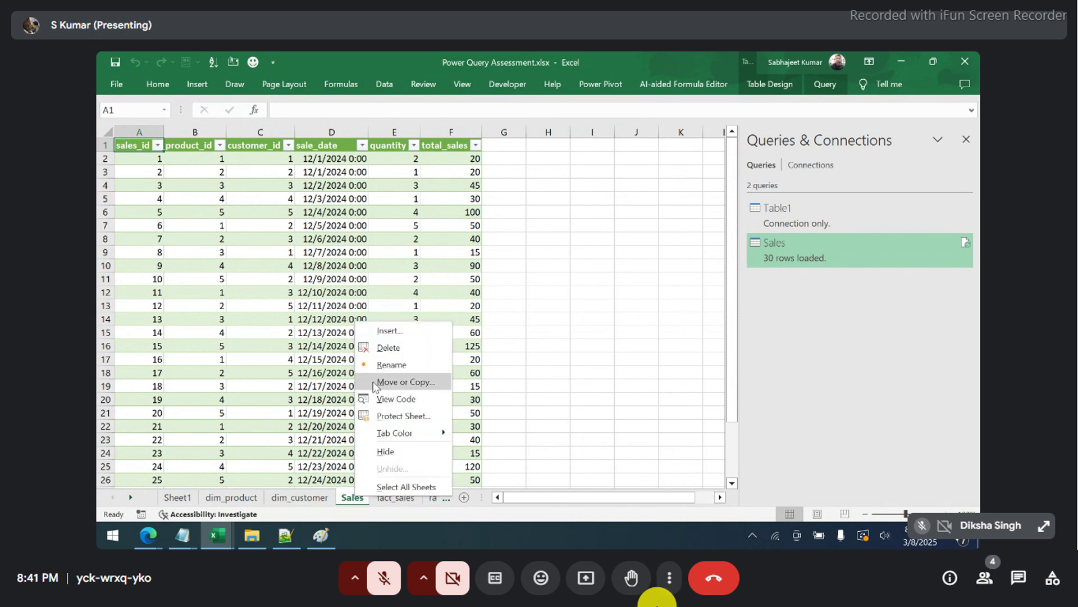
click(377, 352)
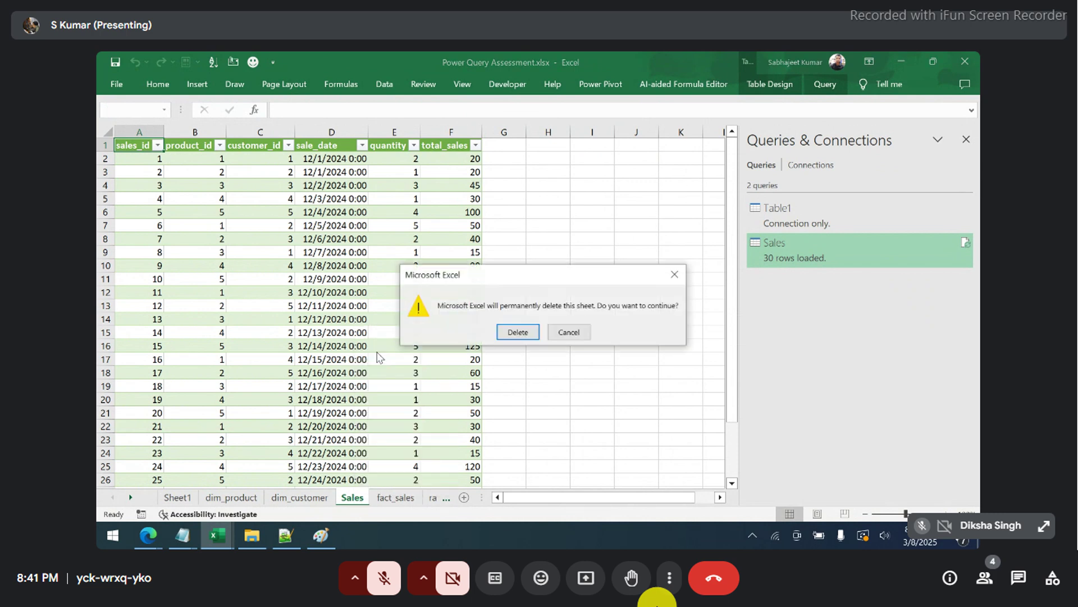
click(517, 332)
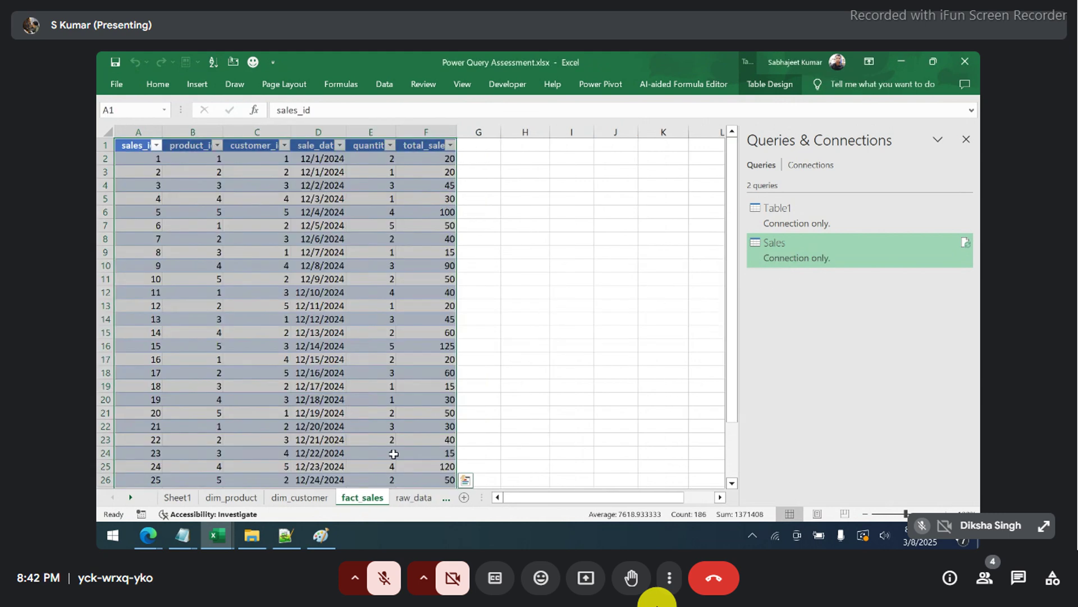
click(288, 498)
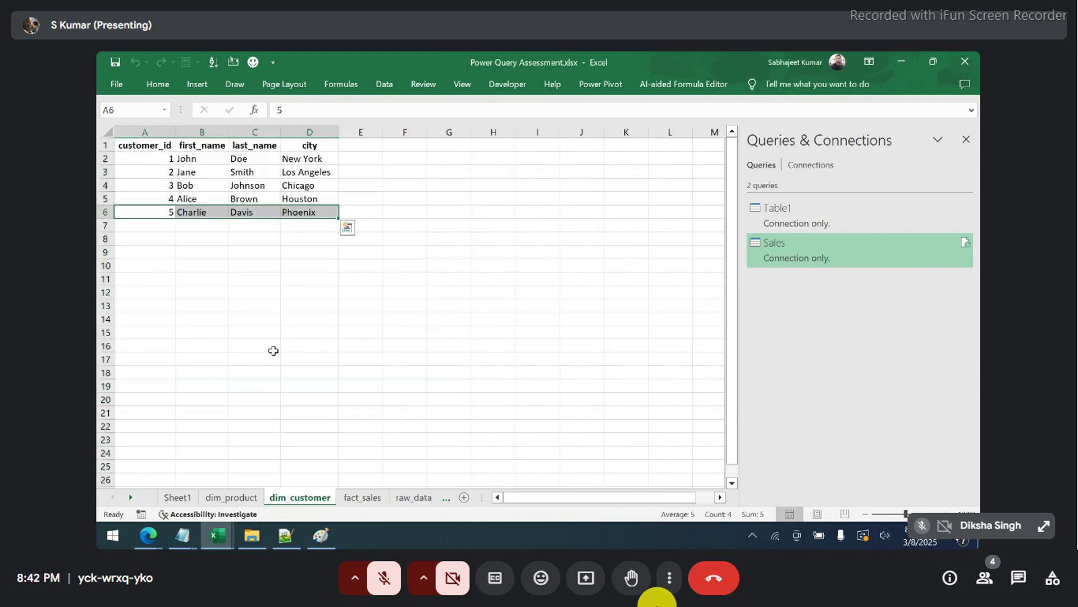
- Load the customer range A1:D6 into Power Query as a table and select its Table4 name
key(ctrl+a)
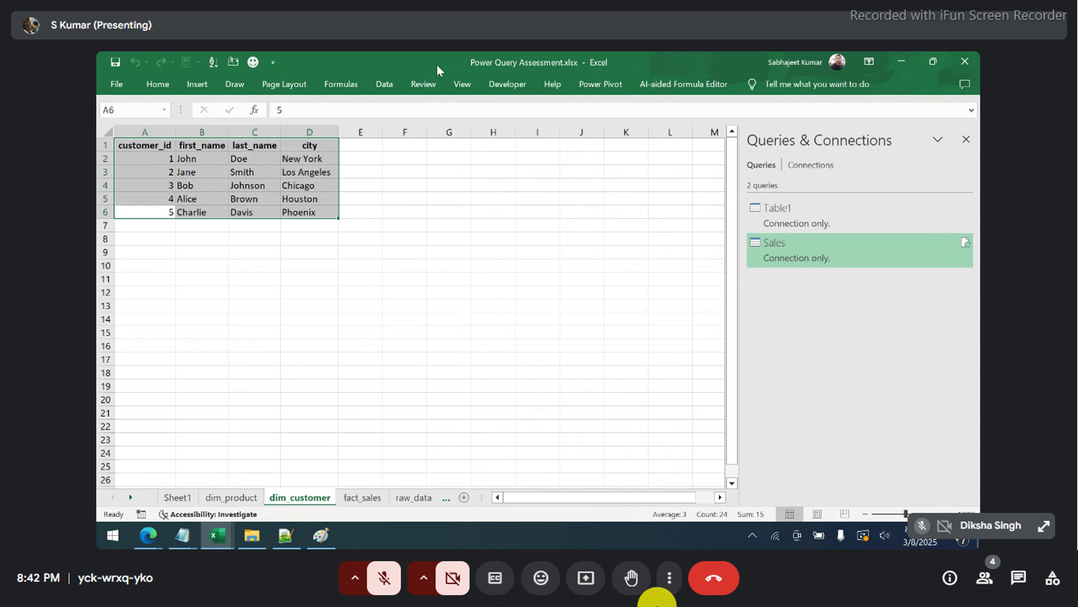
click(382, 84)
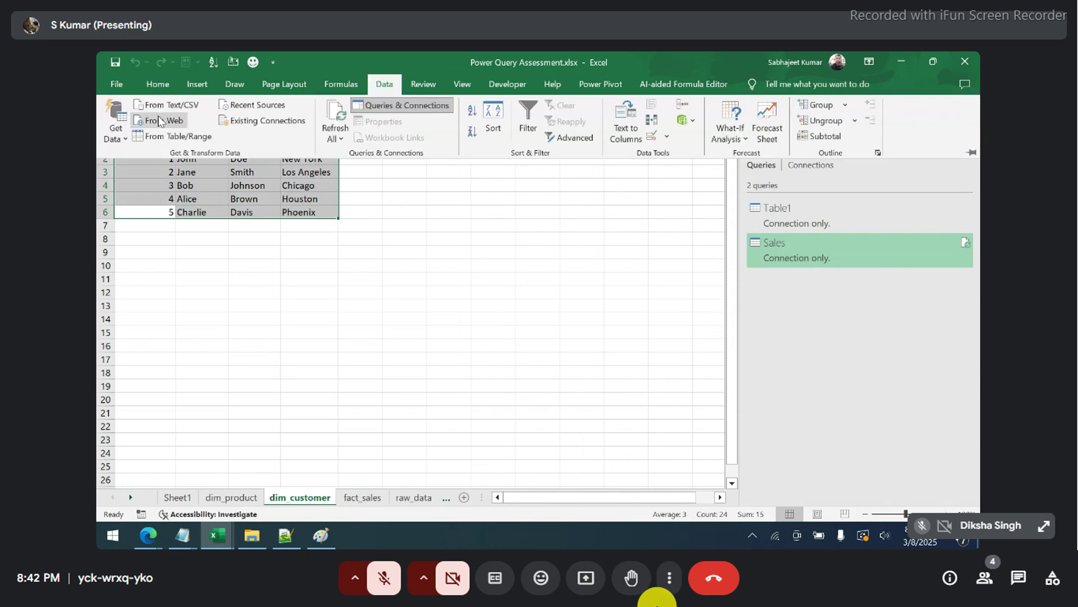
click(165, 137)
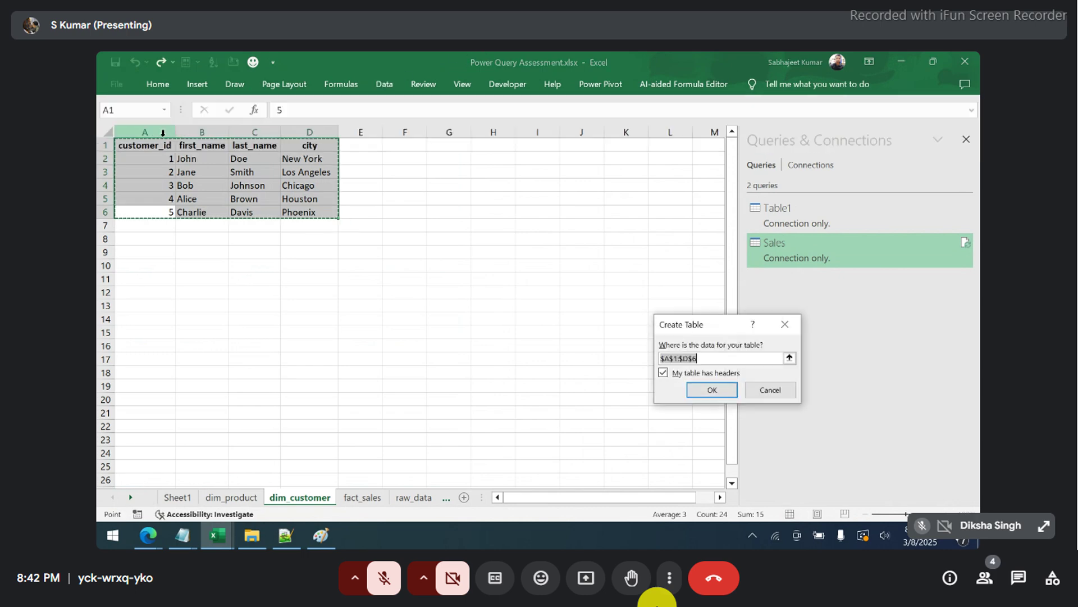
click(711, 390)
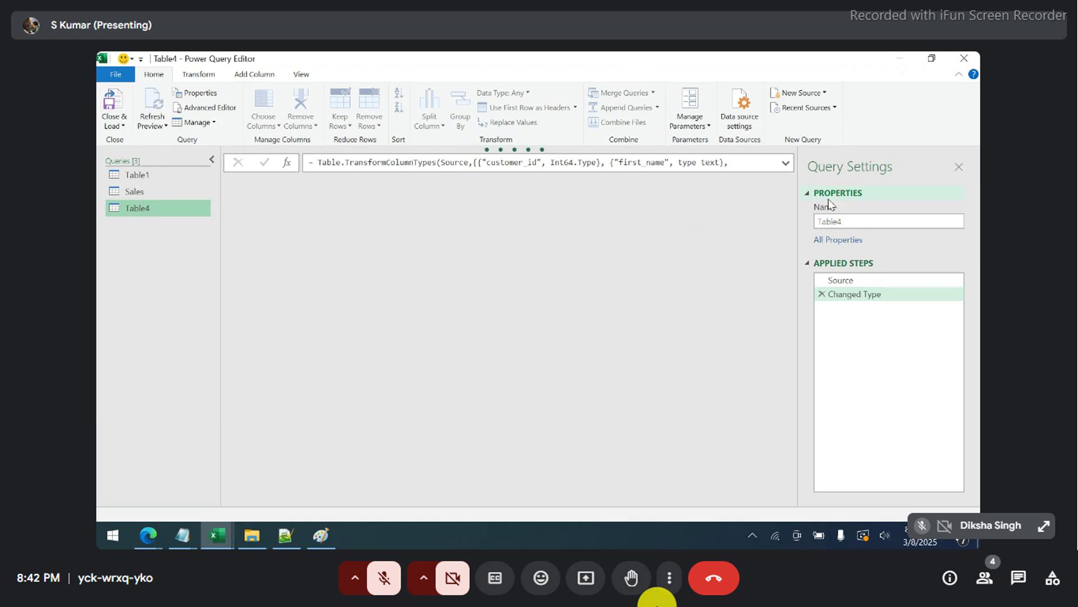
click(855, 222)
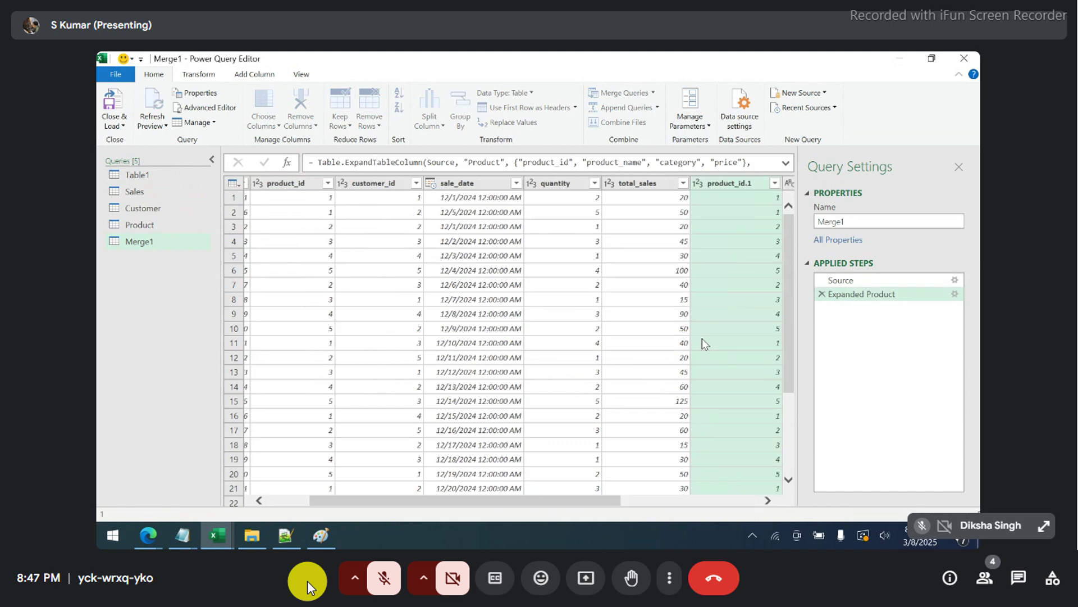
drag(528, 509, 702, 474)
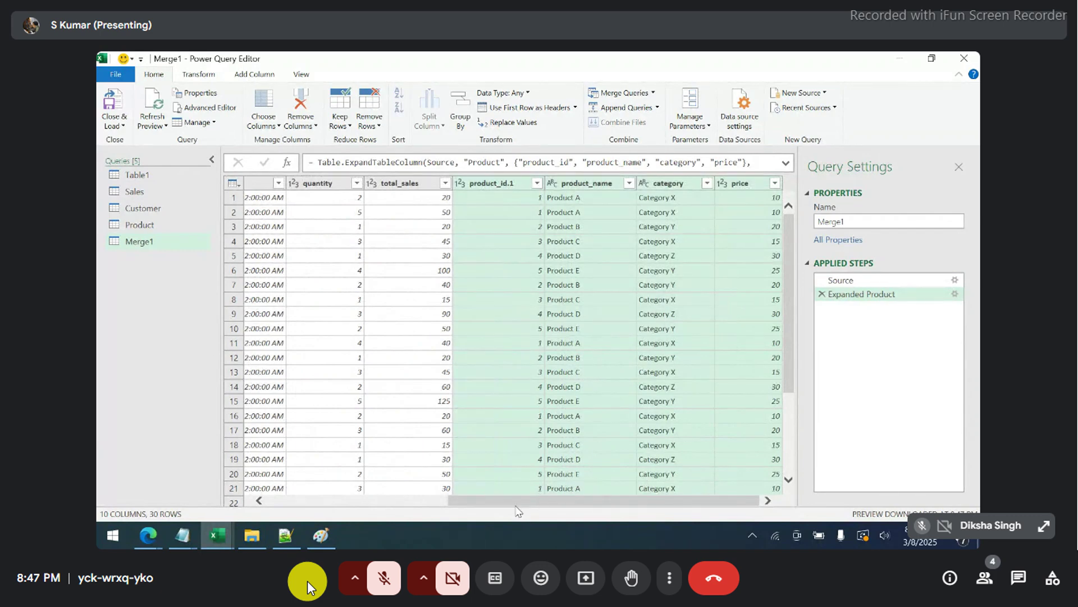
drag(519, 504, 413, 490)
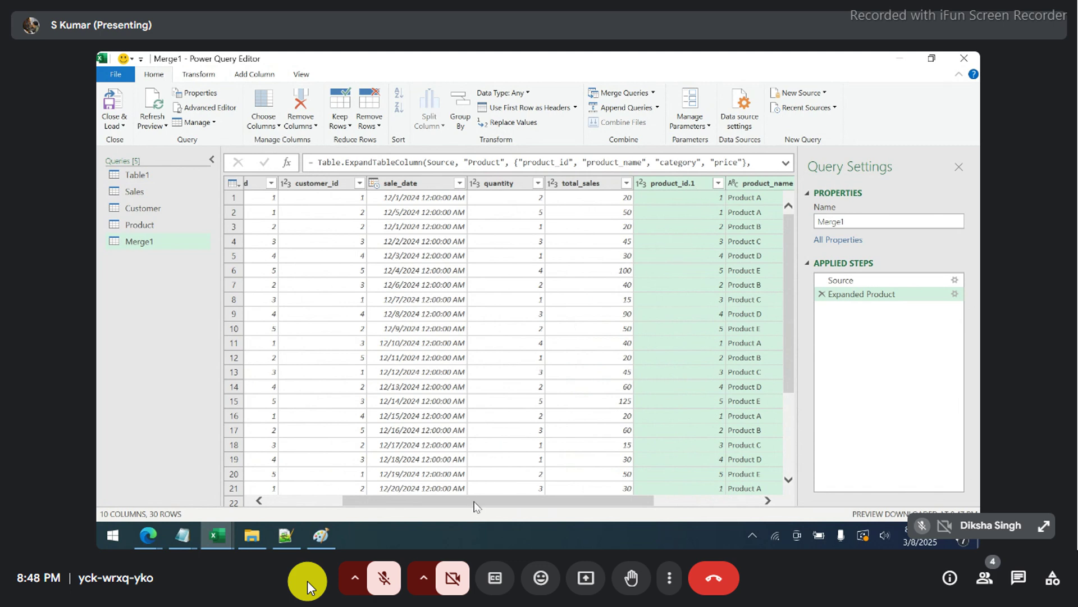
drag(474, 501, 447, 500)
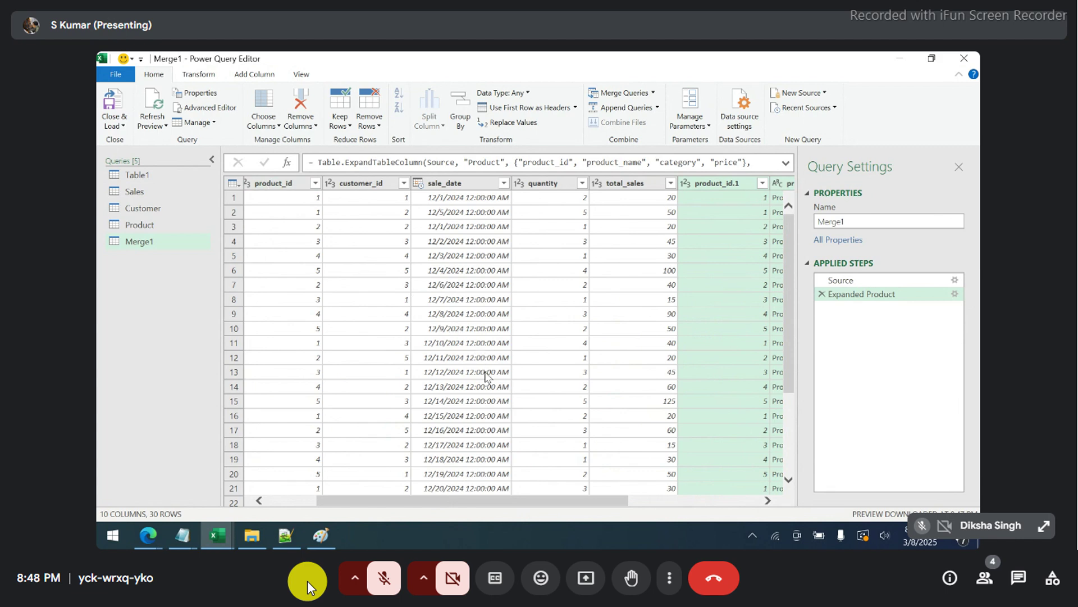
drag(456, 502, 681, 496)
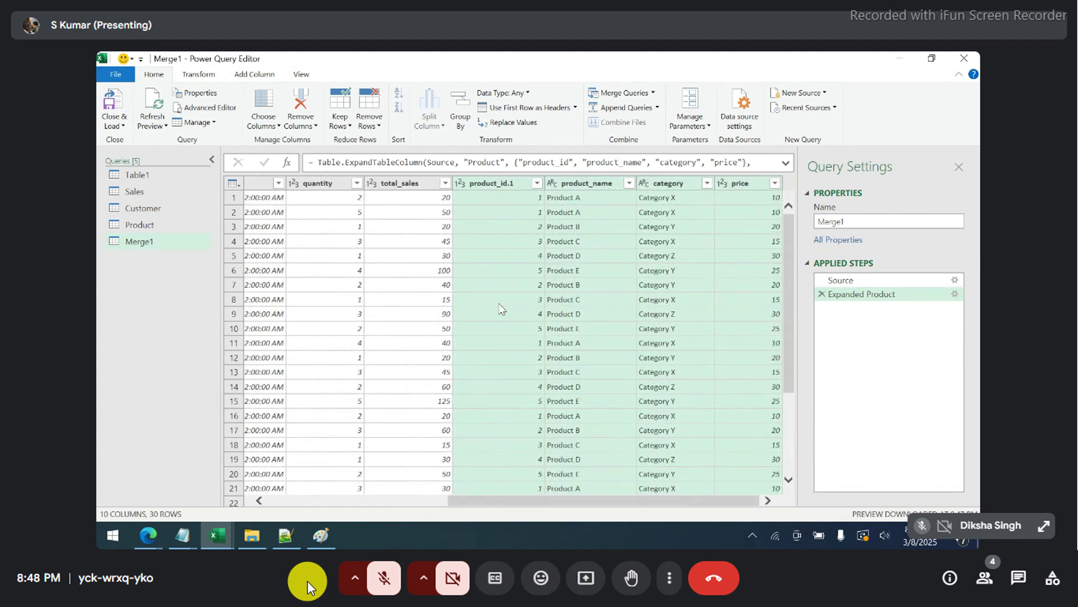
- Remove product_id.1, product_name, category and price, then total_sales, from Merge1
right_click(492, 187)
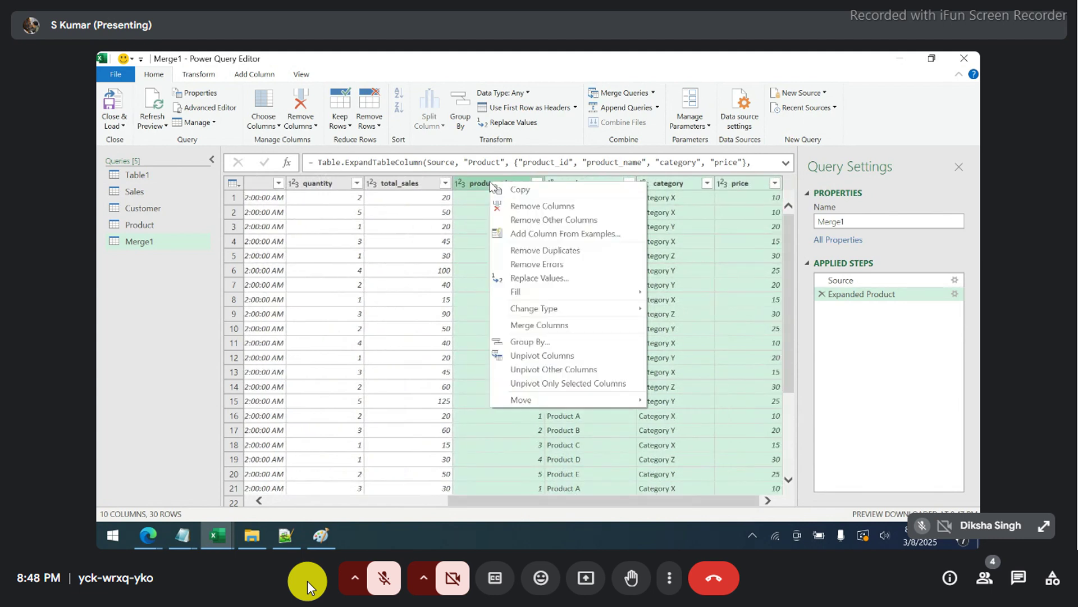
click(507, 208)
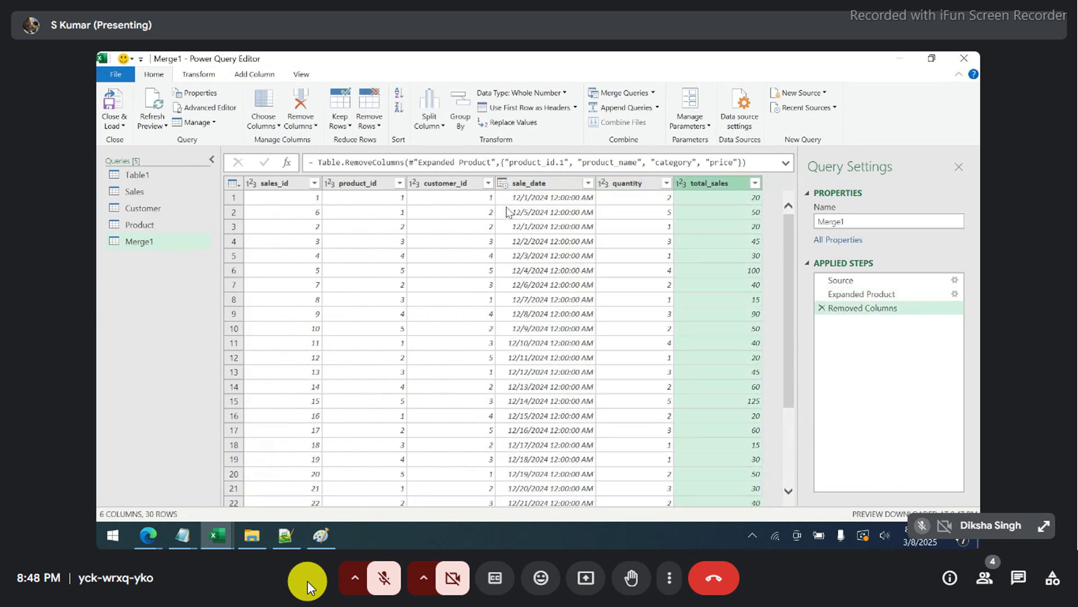
right_click(707, 184)
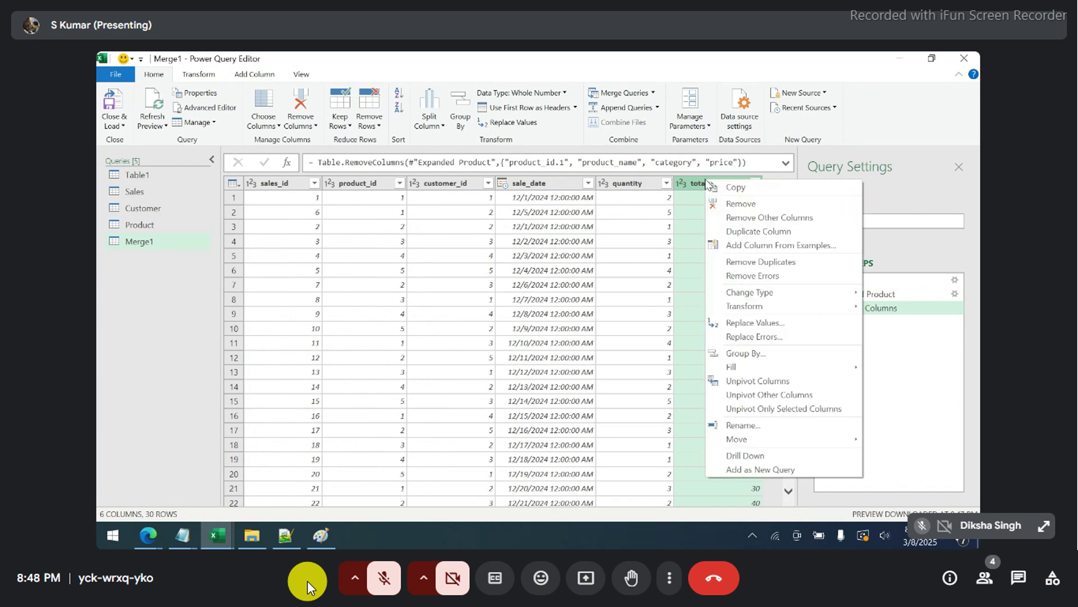
click(732, 207)
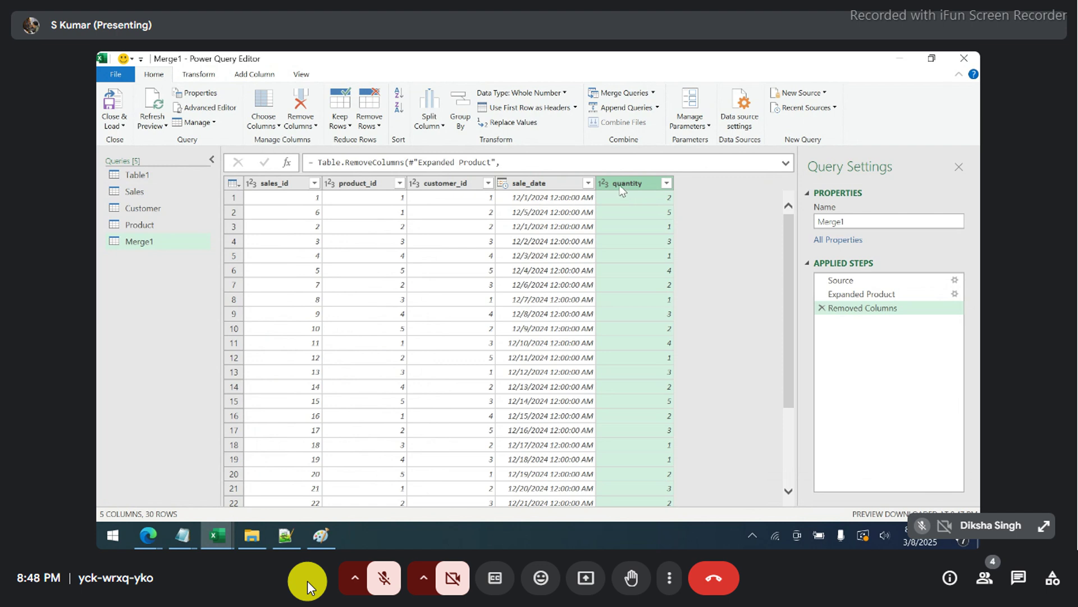
- Preview the Expanded Product step and select columns quantity through product_name
click(890, 294)
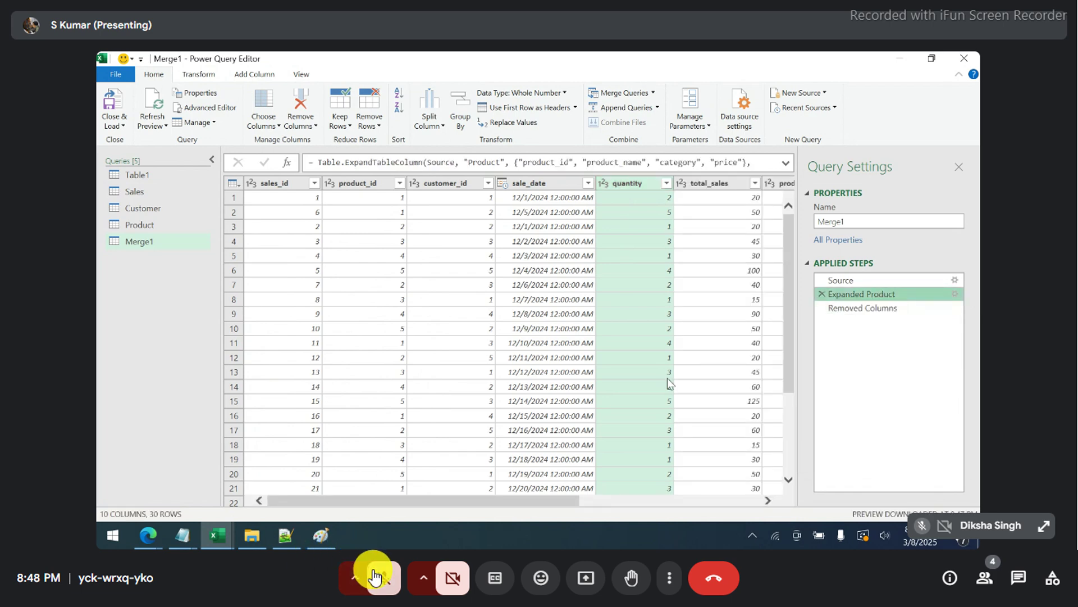
drag(451, 499, 631, 501)
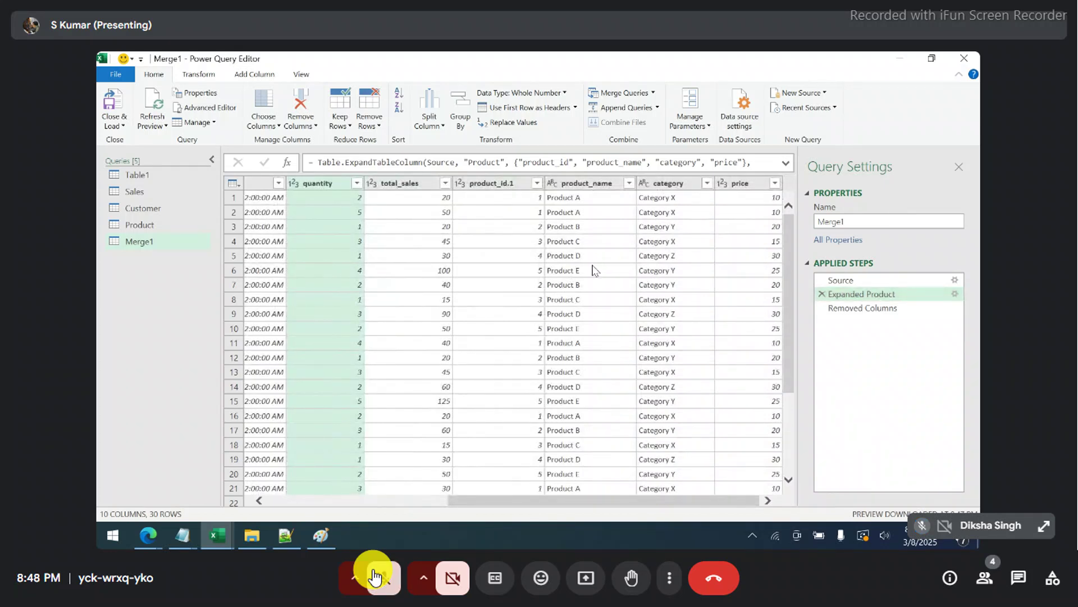
shift+click(596, 188)
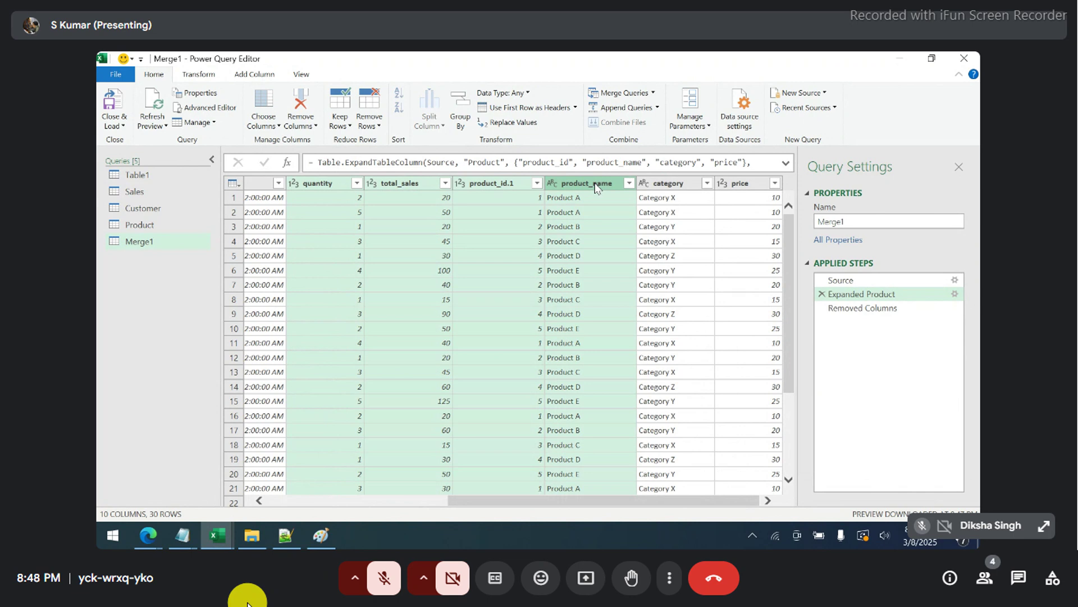
right_click(597, 188)
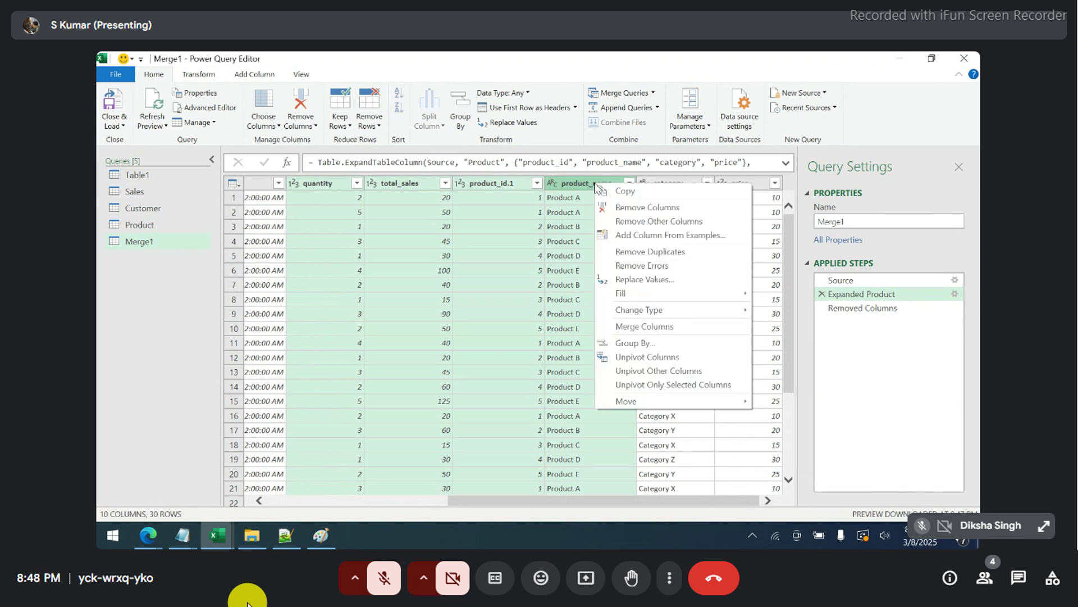
- Insert mid-query steps removing the selected columns and the price column
click(614, 207)
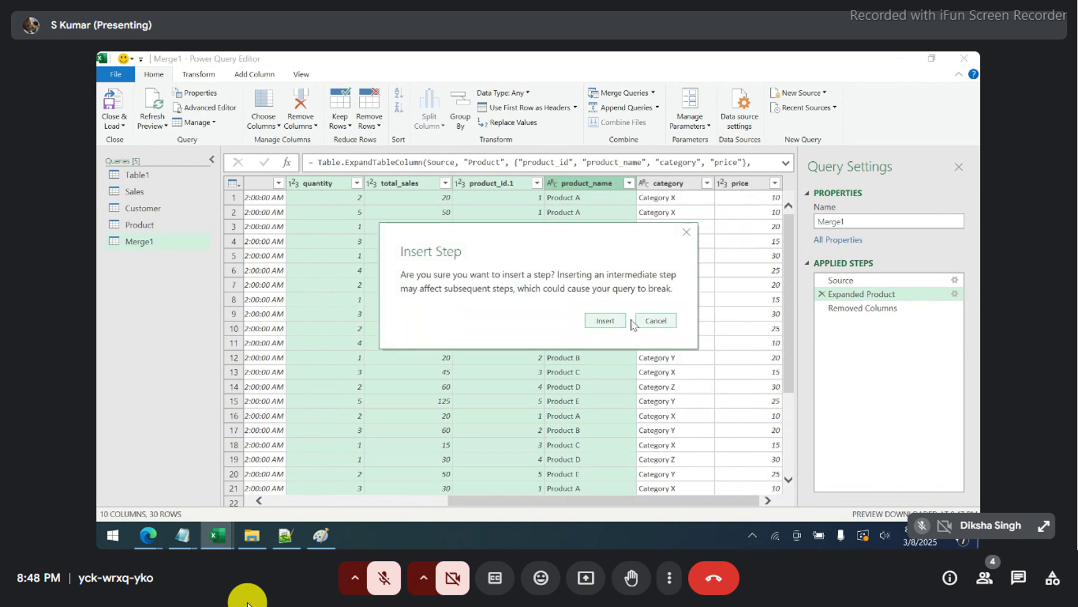
click(617, 322)
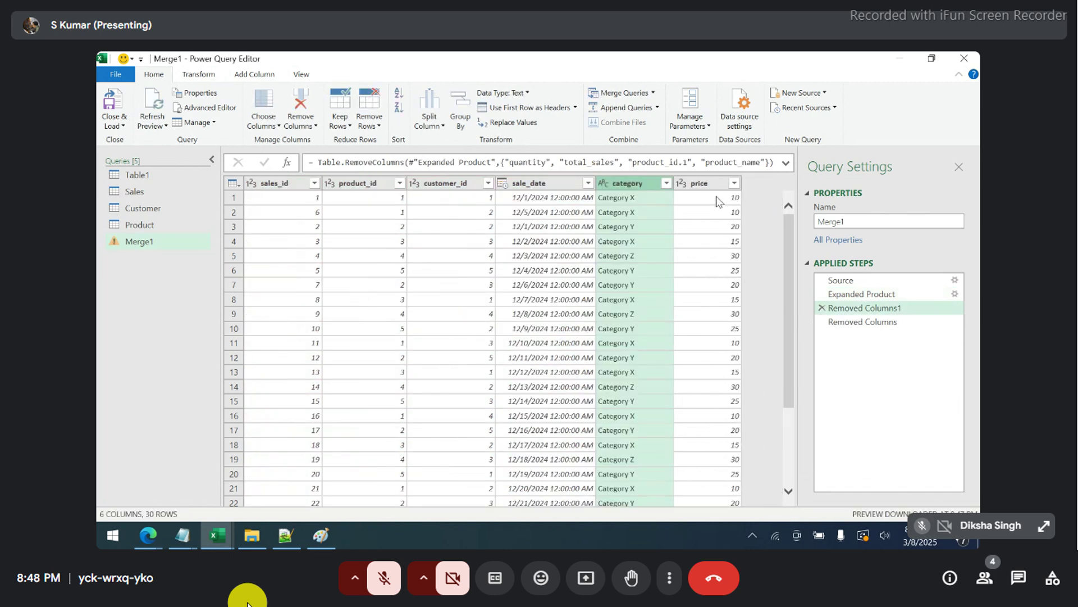
click(700, 183)
right_click(708, 183)
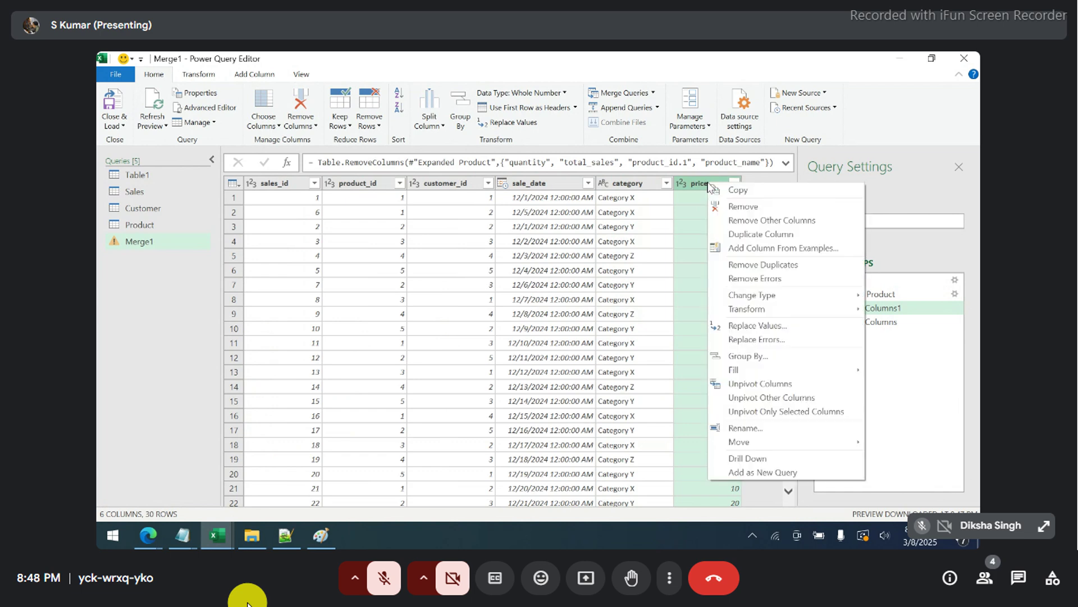
click(725, 210)
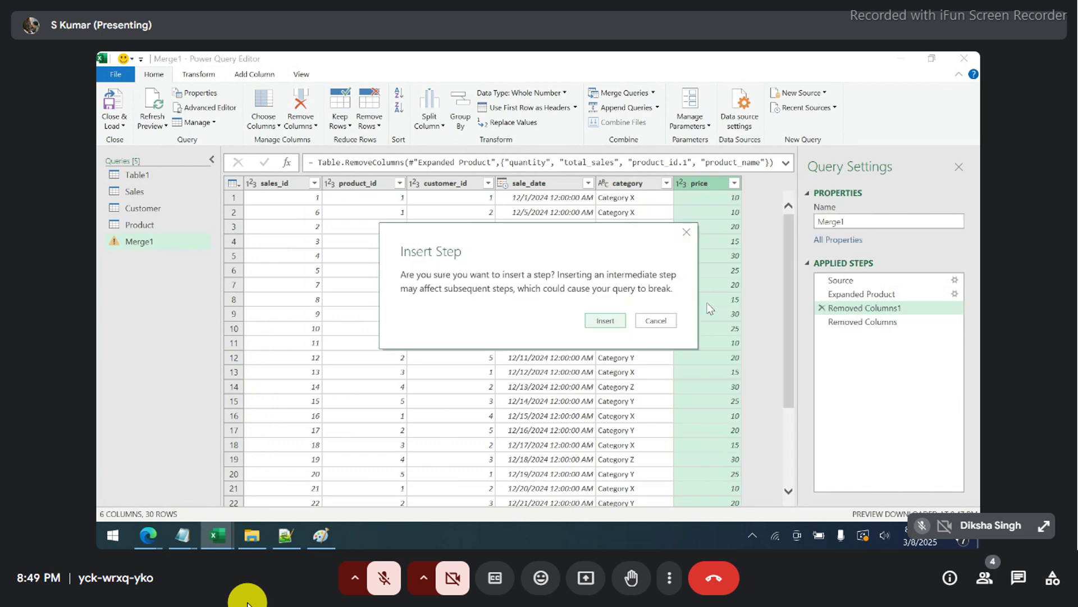
click(606, 322)
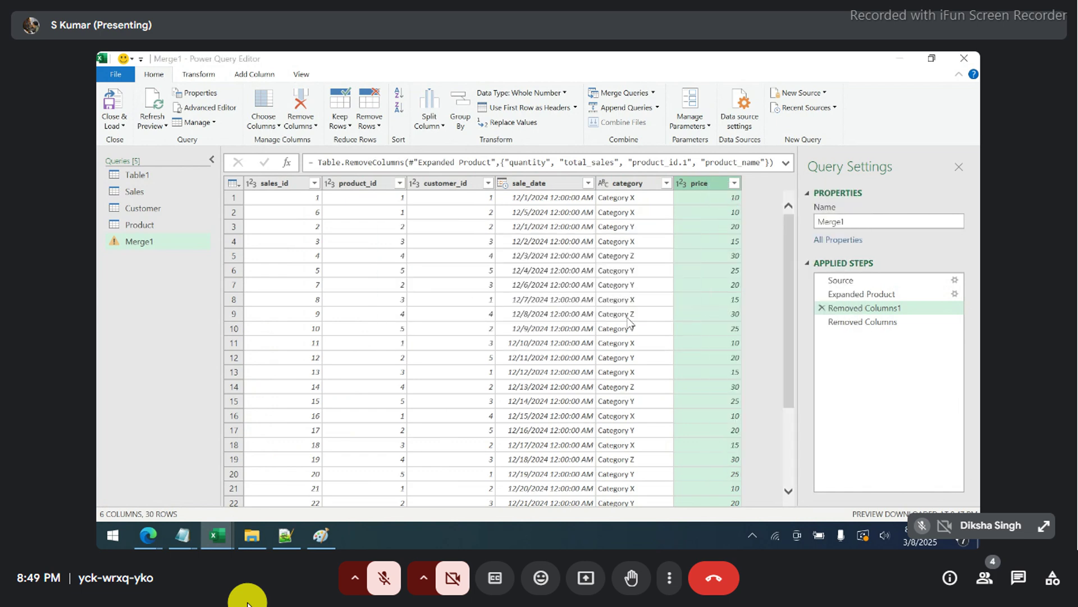
- Delete the Removed Columns and Removed Columns1 steps to restore all 10 columns
click(821, 322)
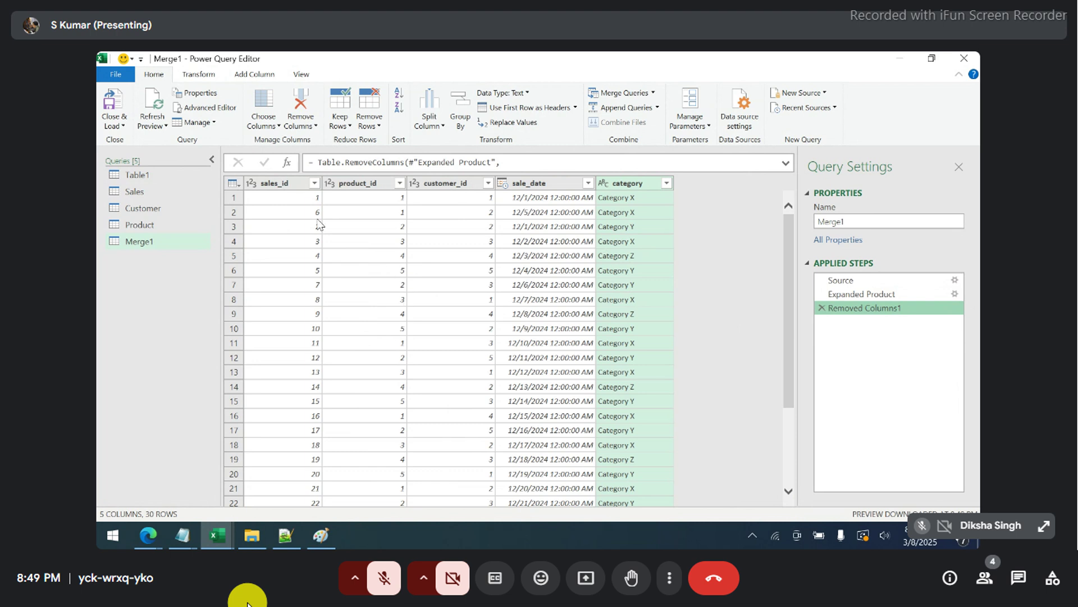
click(301, 198)
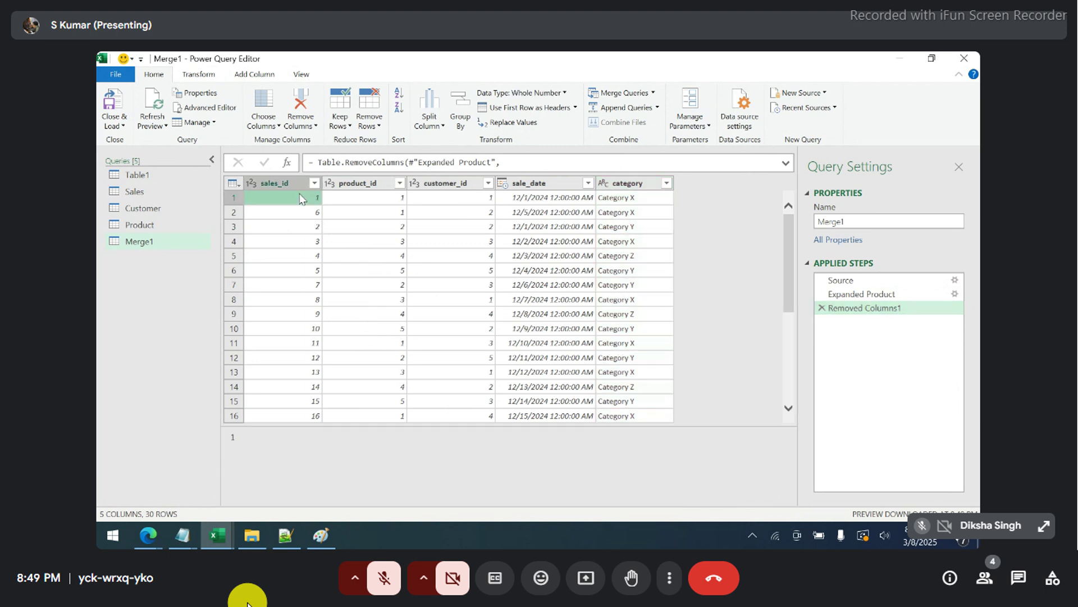
key(Left)
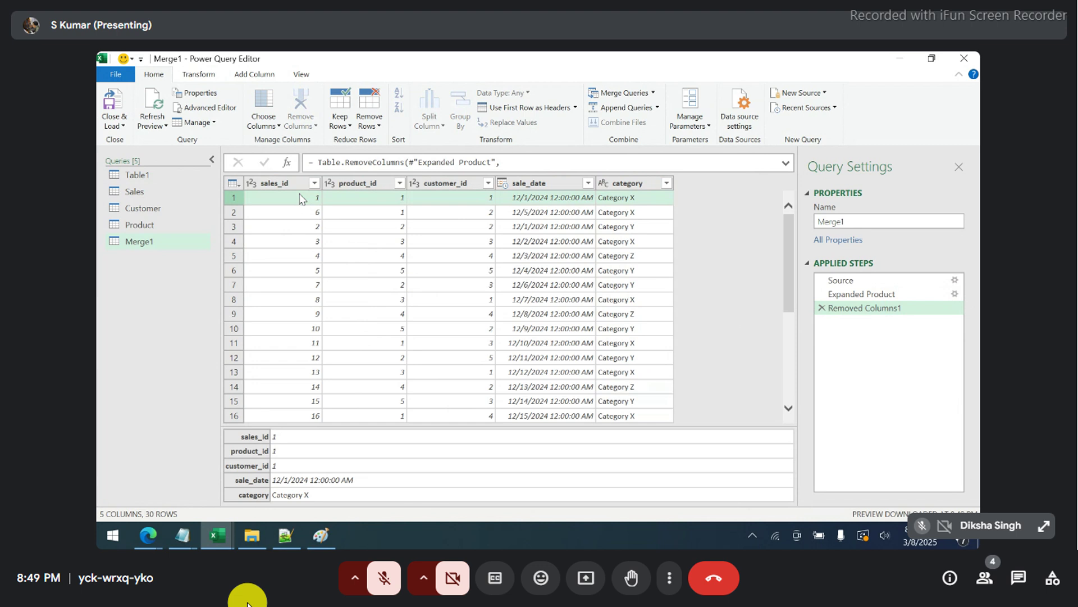
click(822, 308)
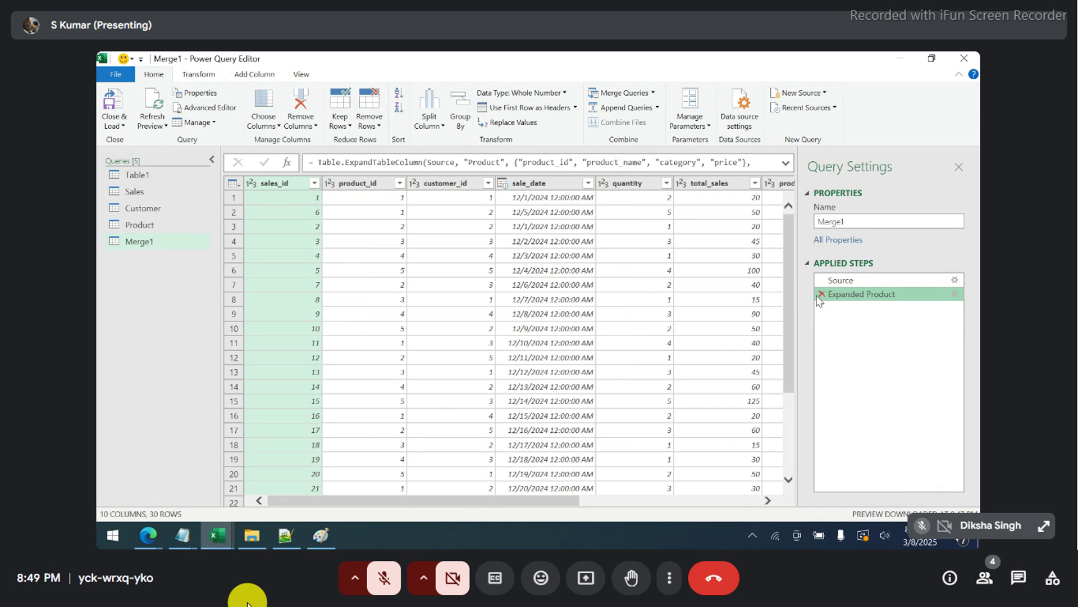
- Scroll through the Merge1 preview and select the total_sales column
drag(425, 504, 607, 490)
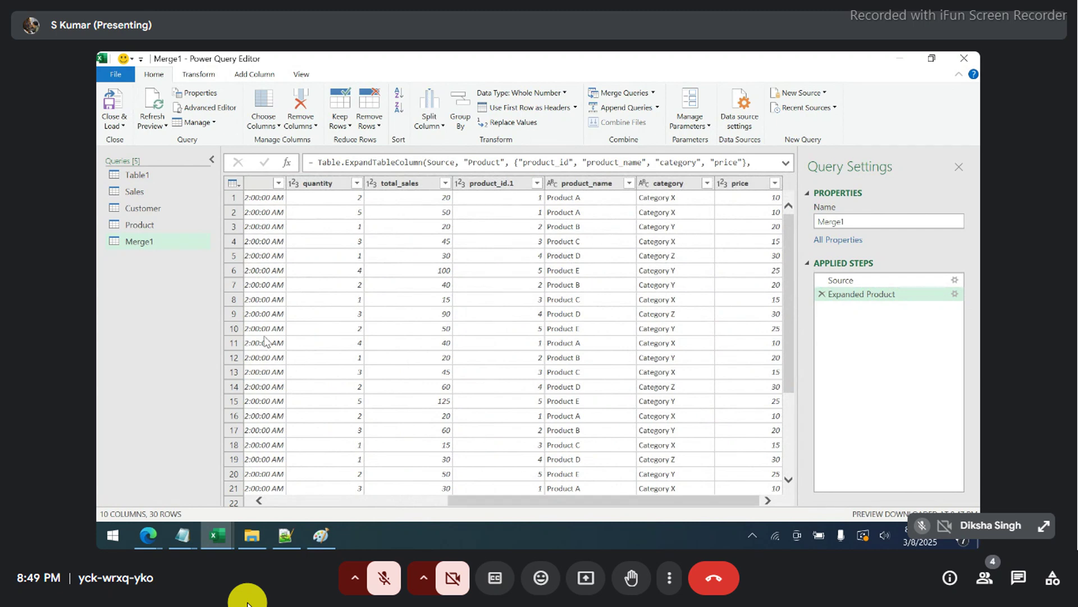
scroll(381, 337, down, 3)
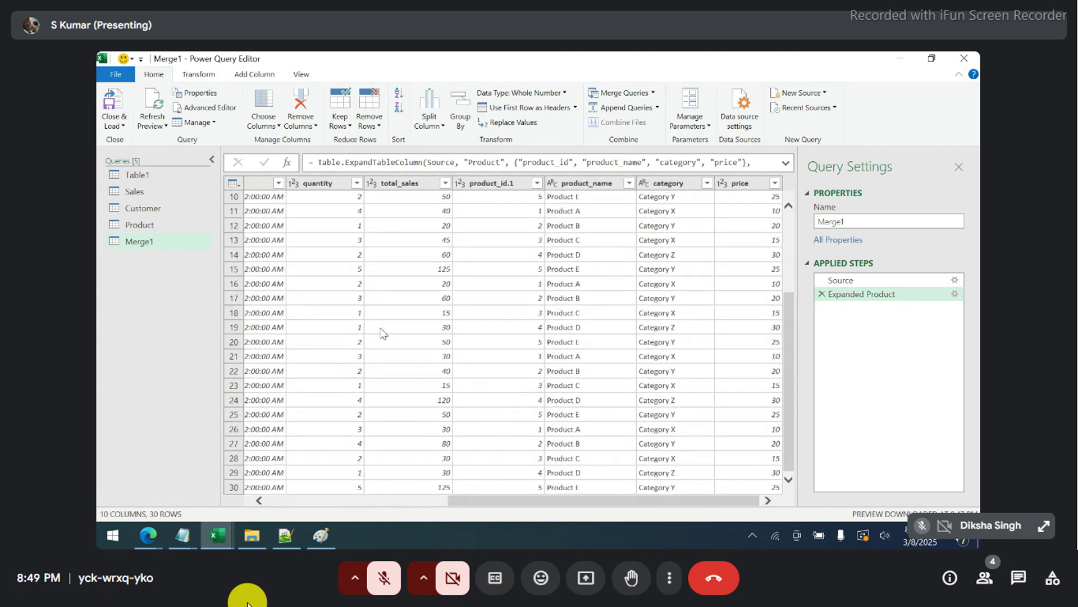
scroll(384, 340, up, 3)
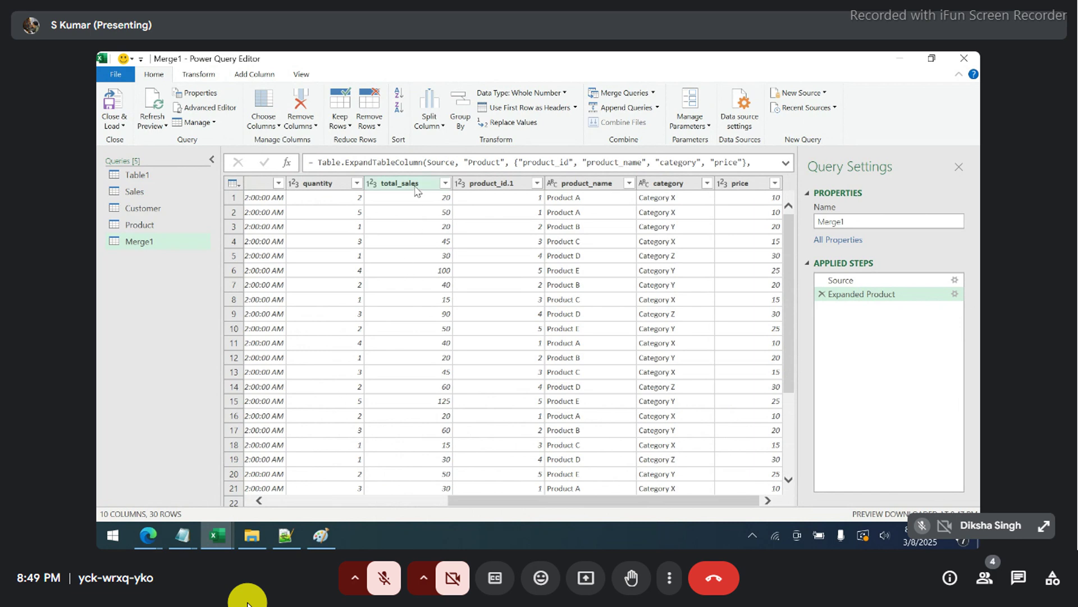
click(416, 188)
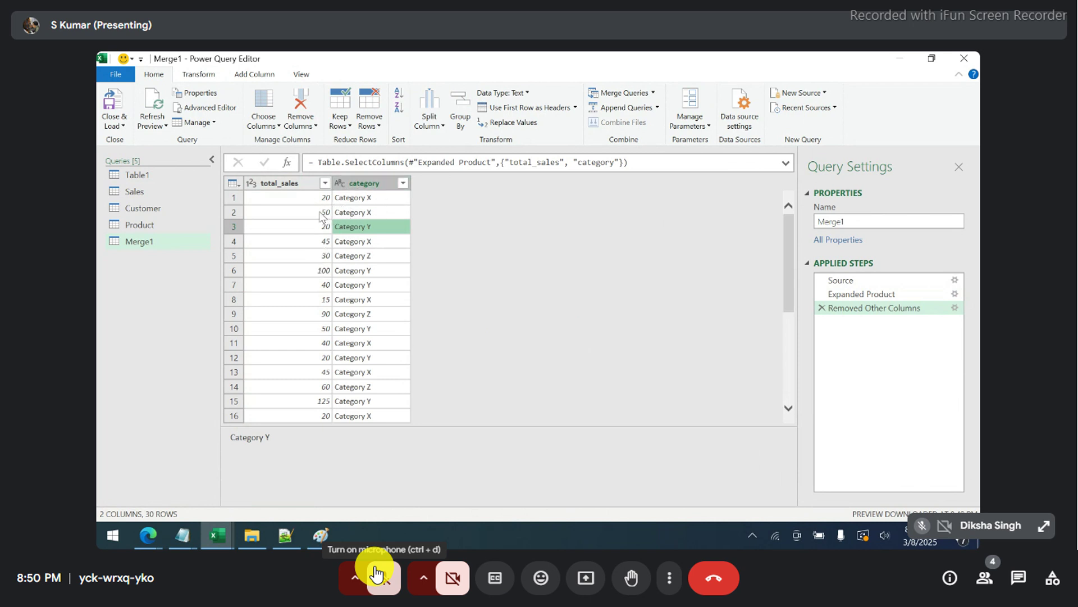
- Group by category, summing total_sales into a new column named Total Sales Amount
click(455, 108)
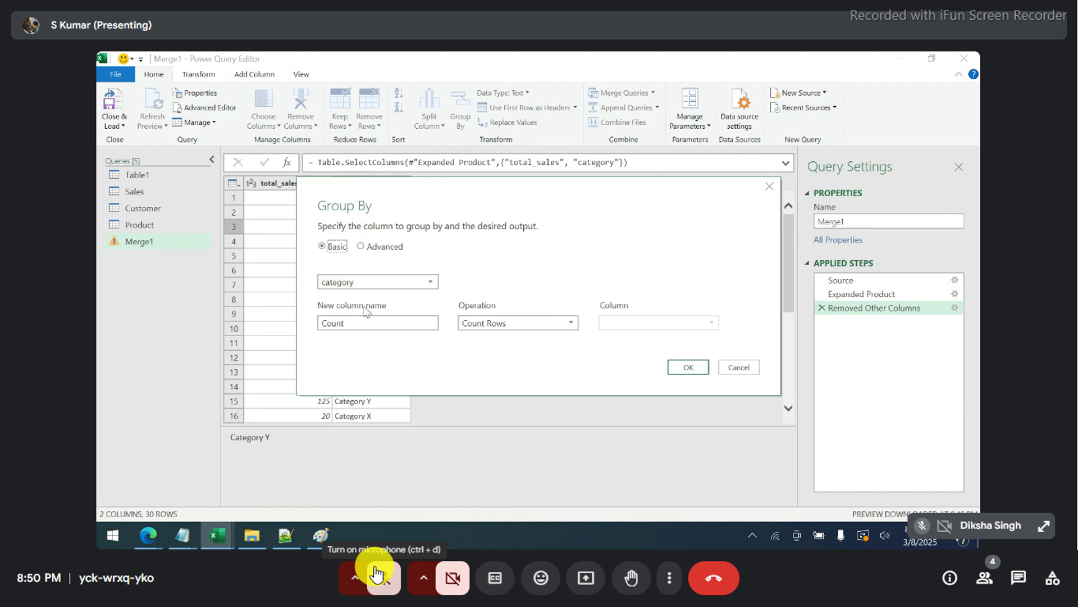
click(496, 326)
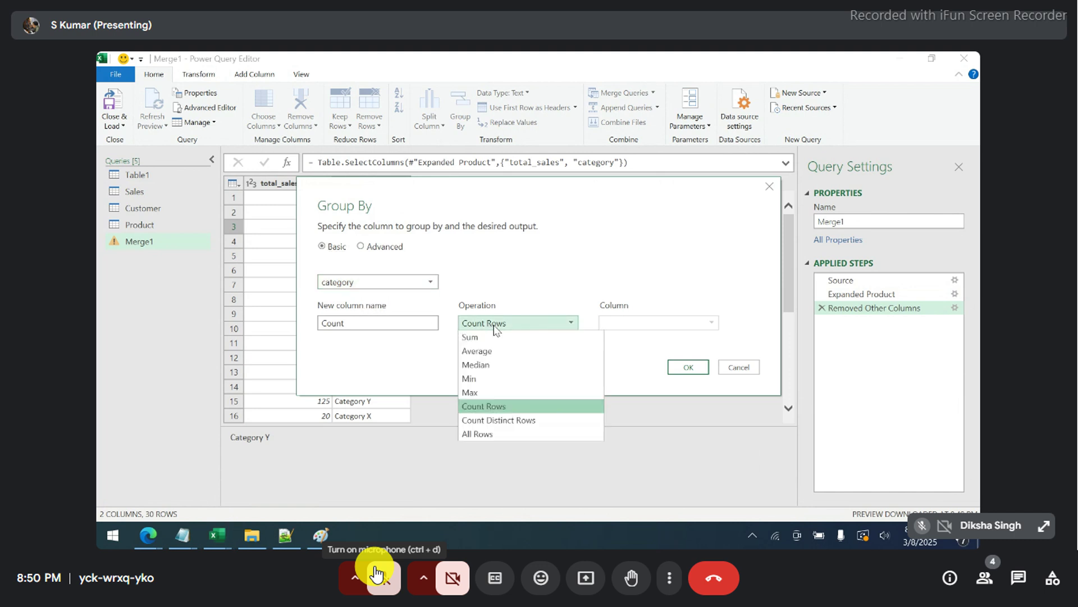
click(494, 339)
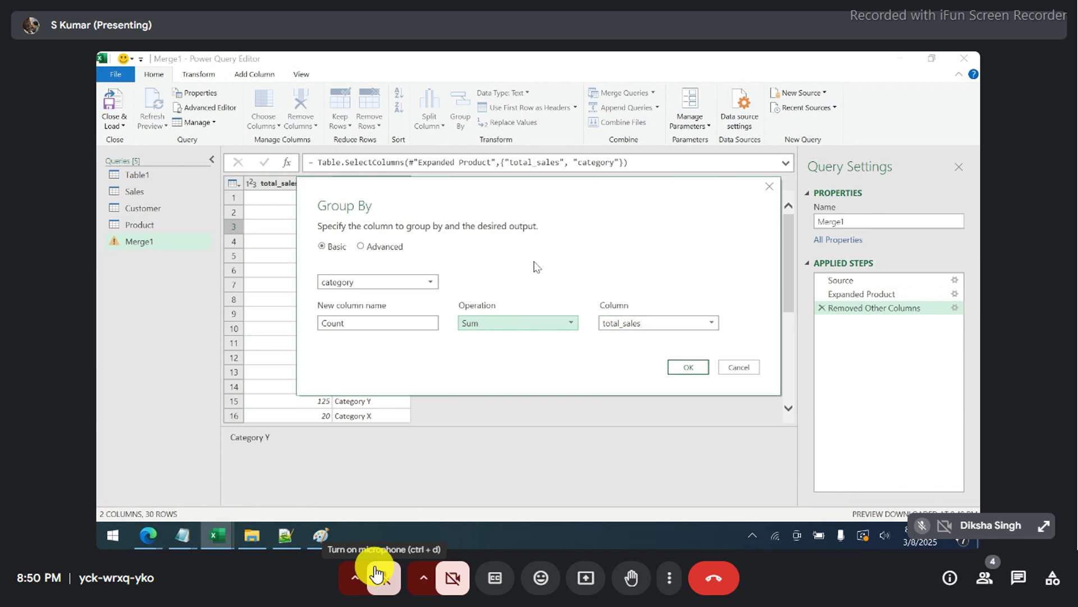
drag(514, 194, 516, 221)
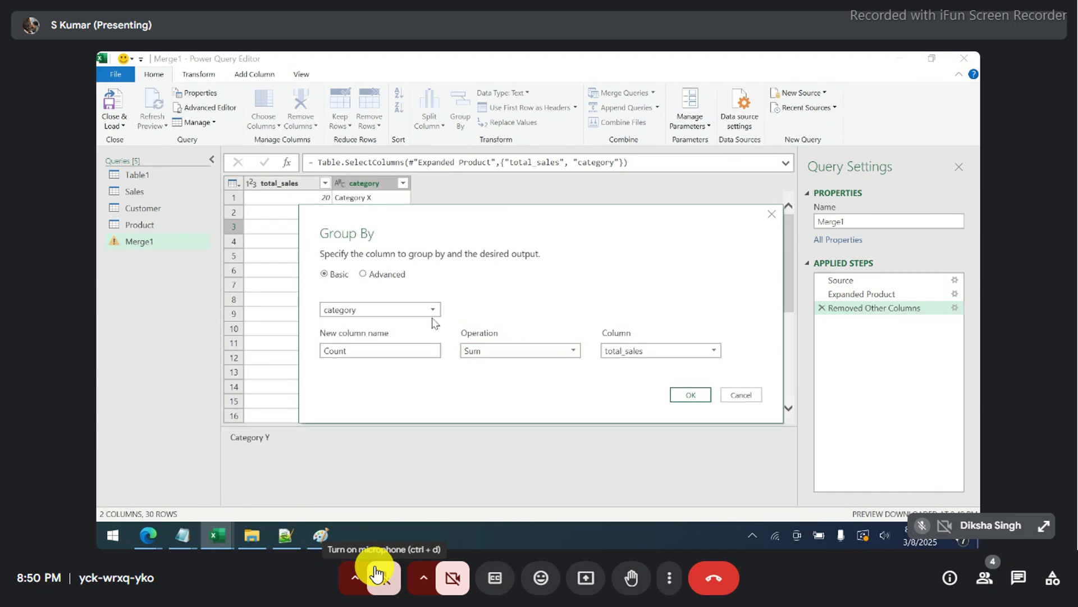
drag(366, 345, 275, 352)
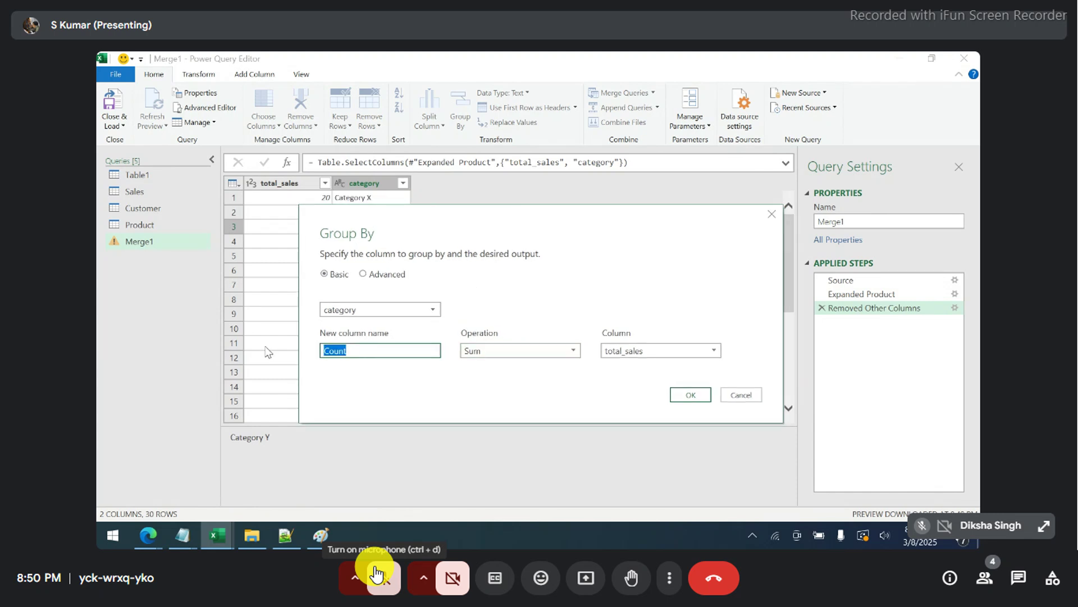
text(Total)
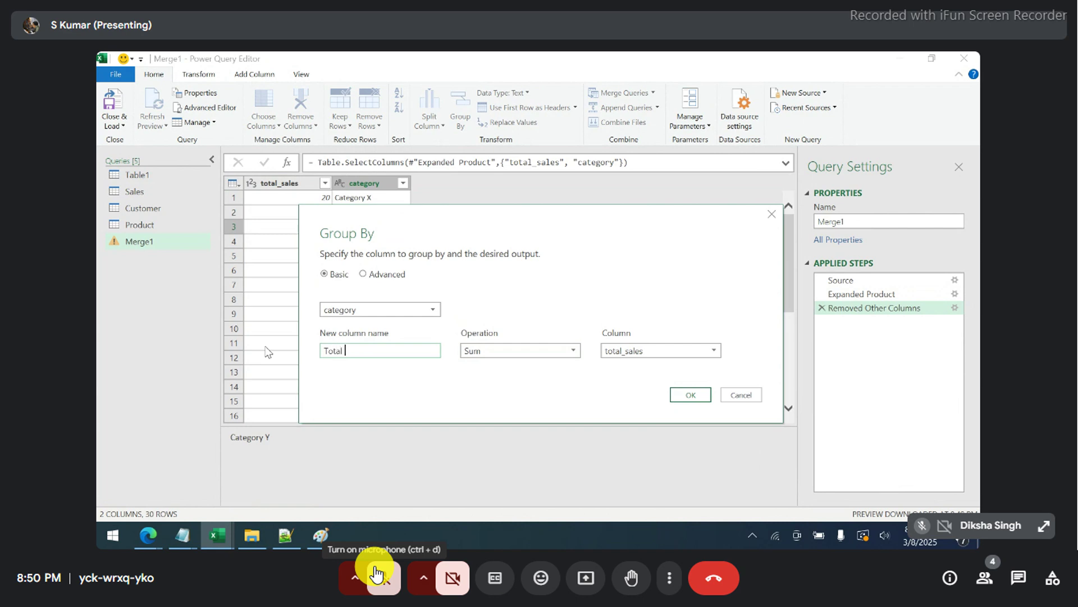
text( Sales Amount)
click(682, 400)
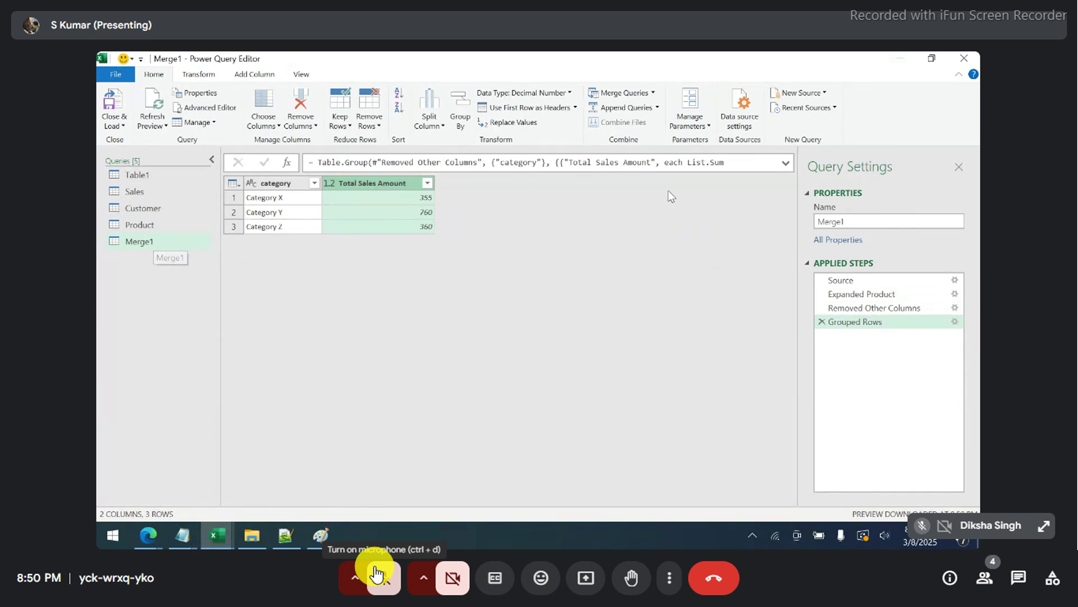
- Rename the Merge1 query to Summary in Query Settings
double_click(872, 222)
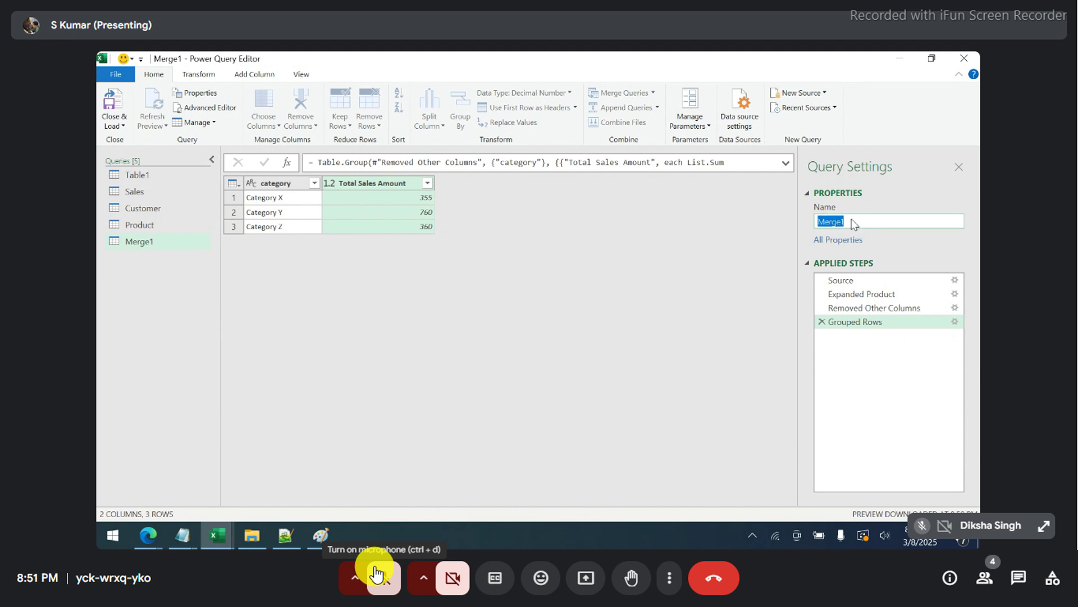
click(376, 574)
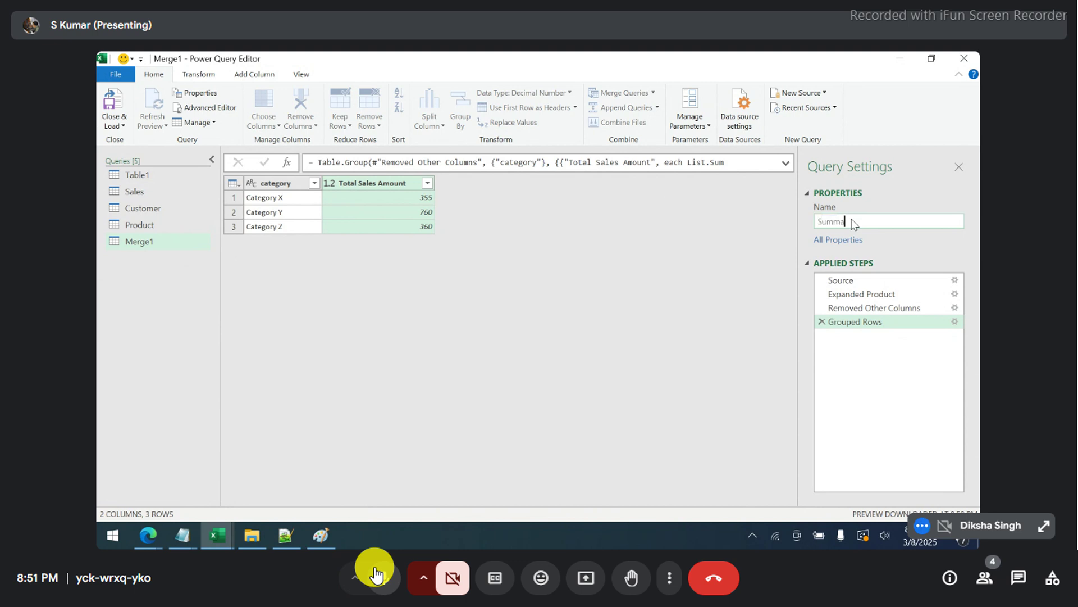
click(376, 574)
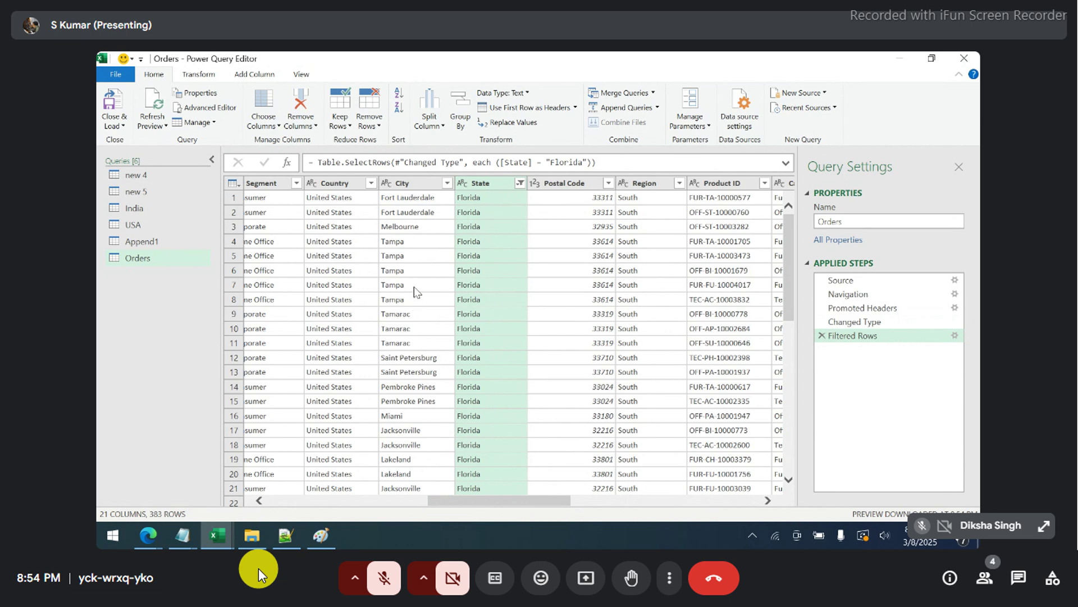
- Clear the Florida filter on the State column so every state, including California, shows
click(520, 183)
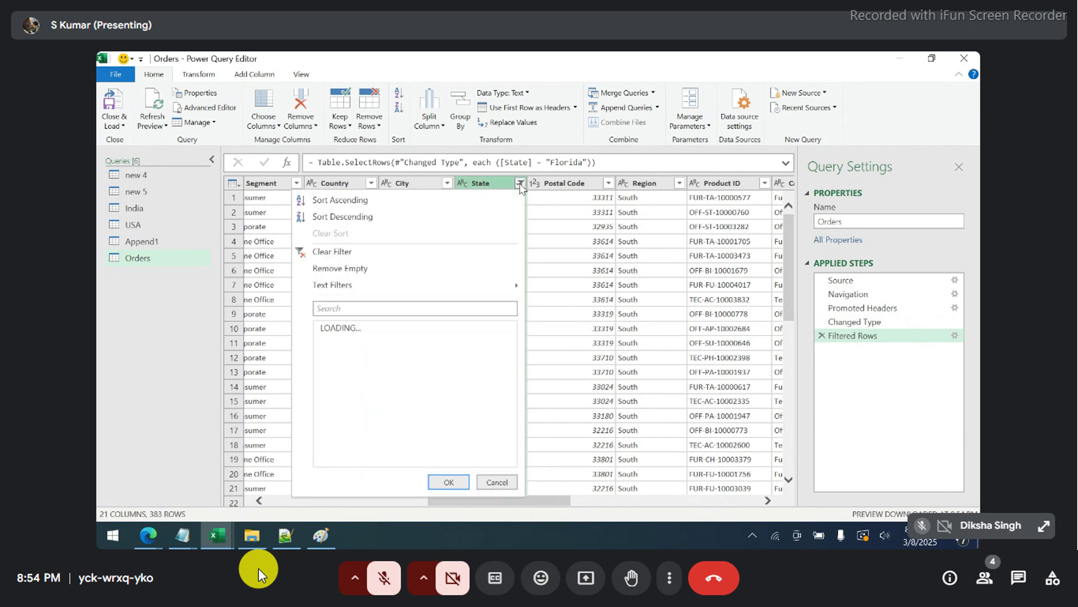
click(363, 255)
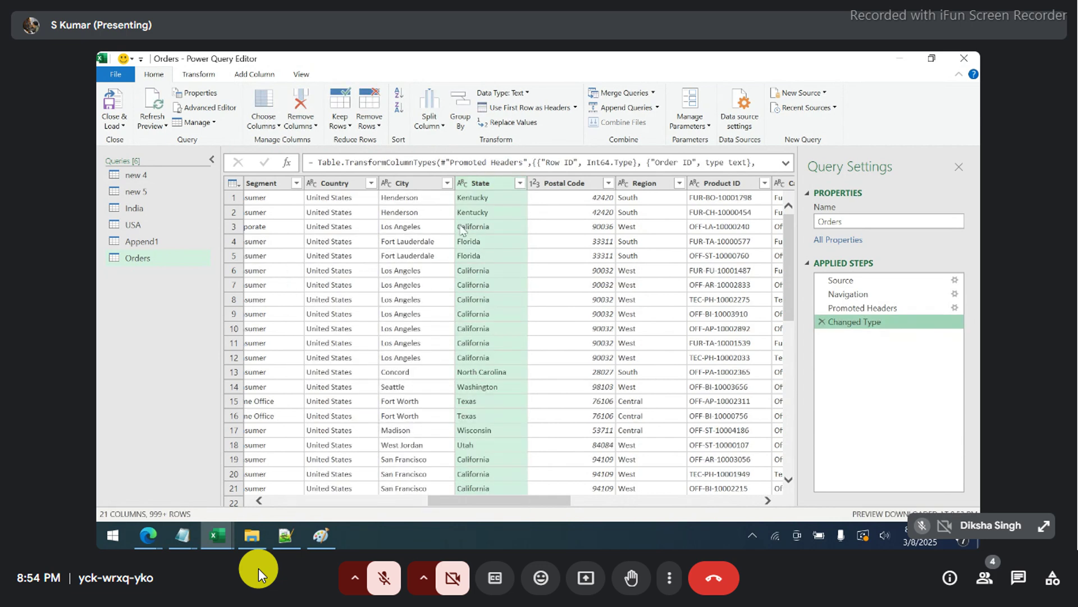
click(462, 228)
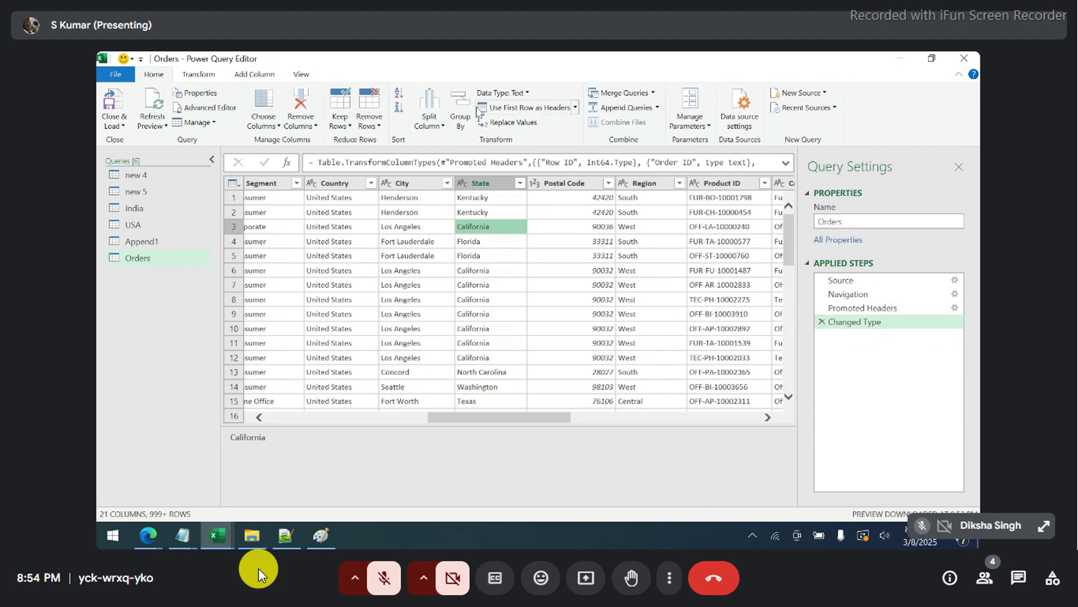
click(461, 119)
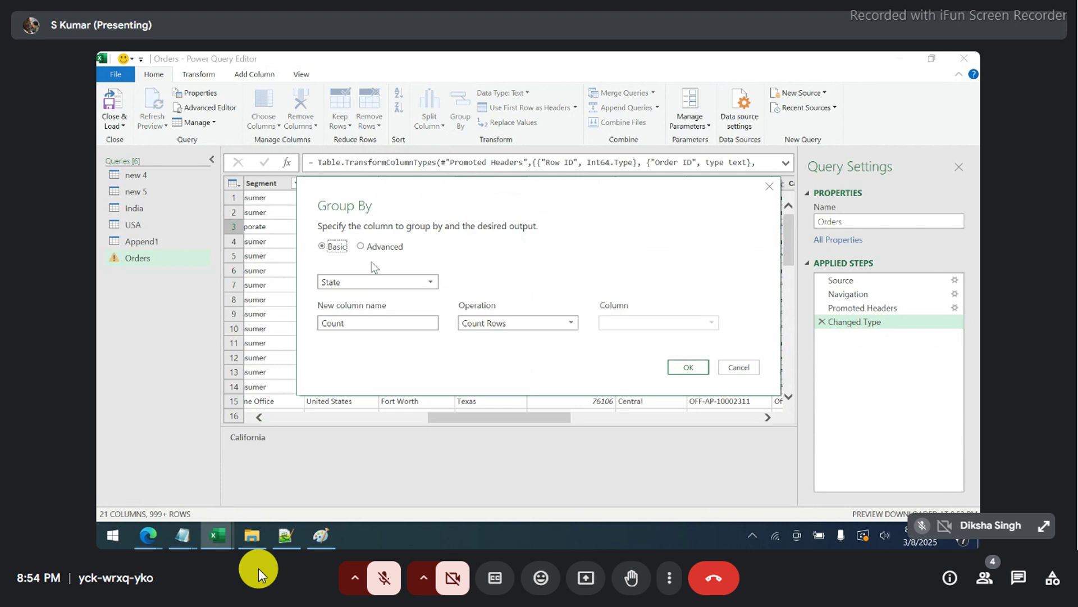
- Switch Group By to Advanced and add City as a second grouping after State
click(369, 251)
click(353, 304)
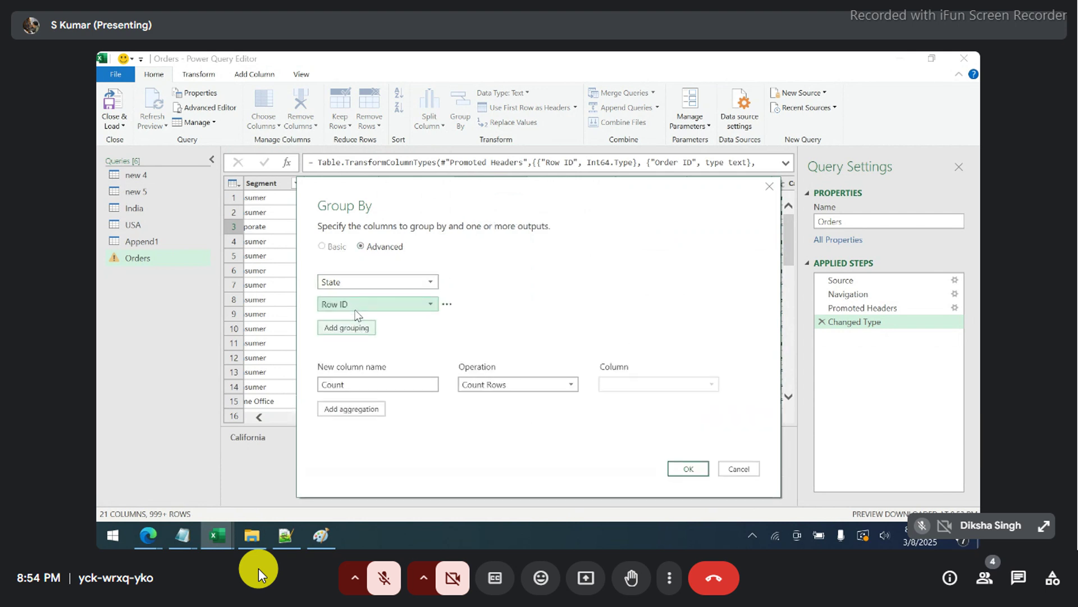
click(355, 310)
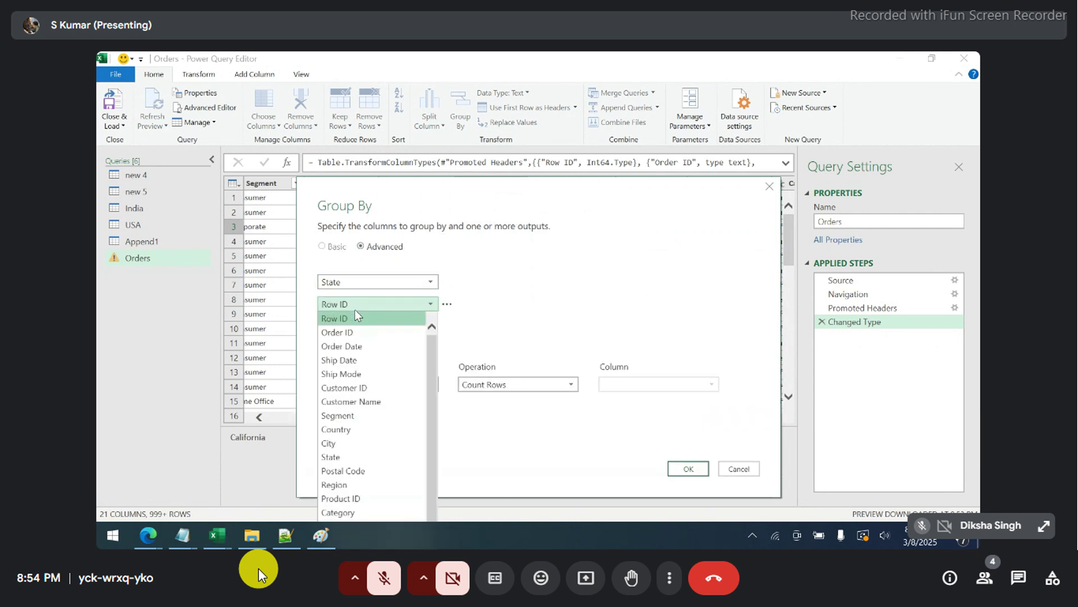
click(348, 446)
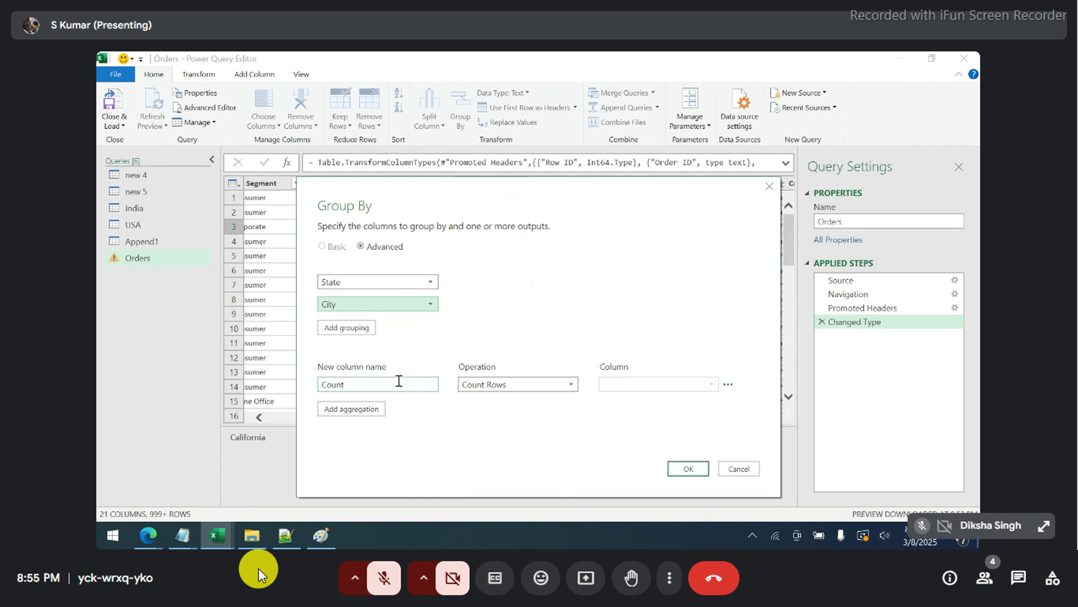
- Add a Total Proft output that sums the Profit column
click(365, 412)
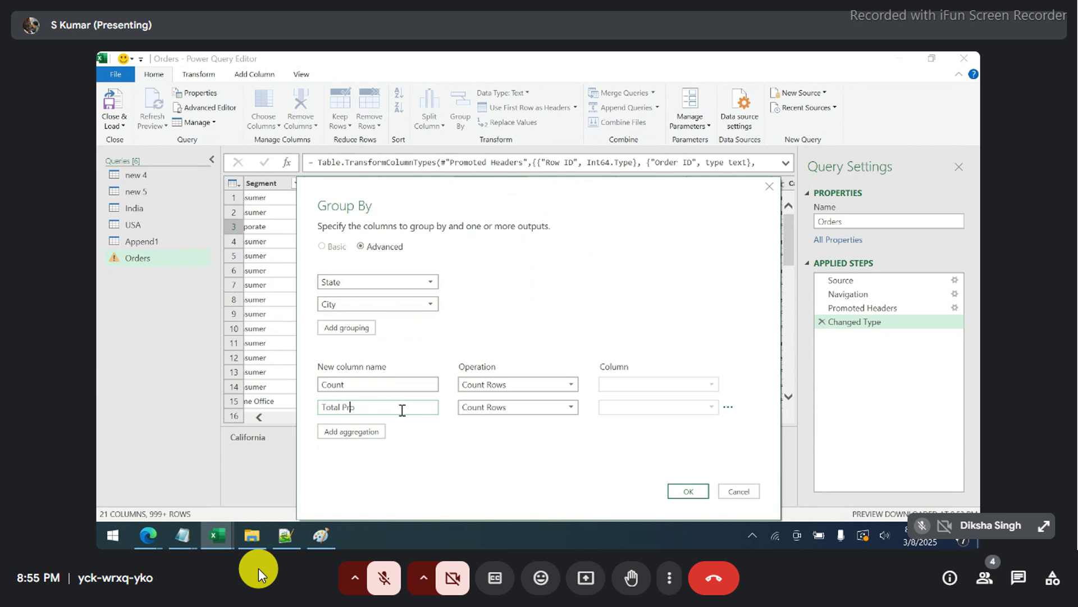
click(492, 405)
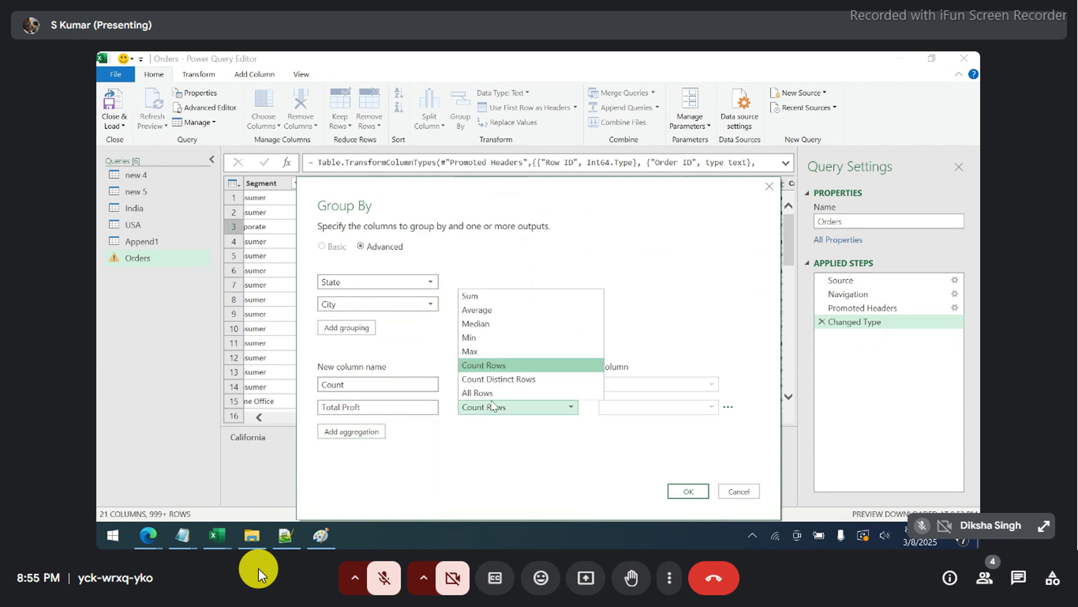
click(483, 298)
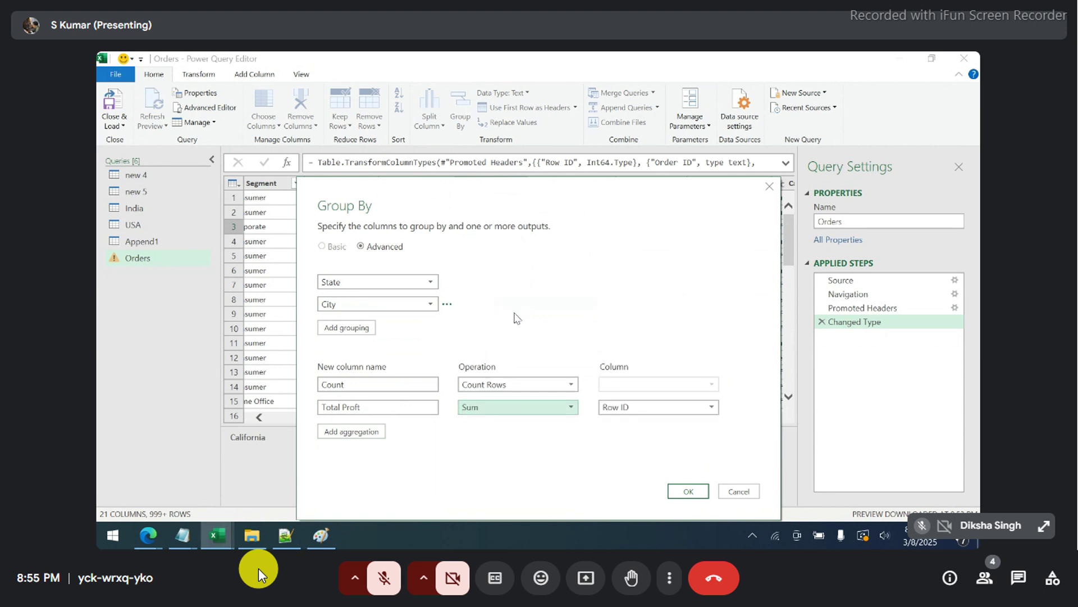
click(625, 409)
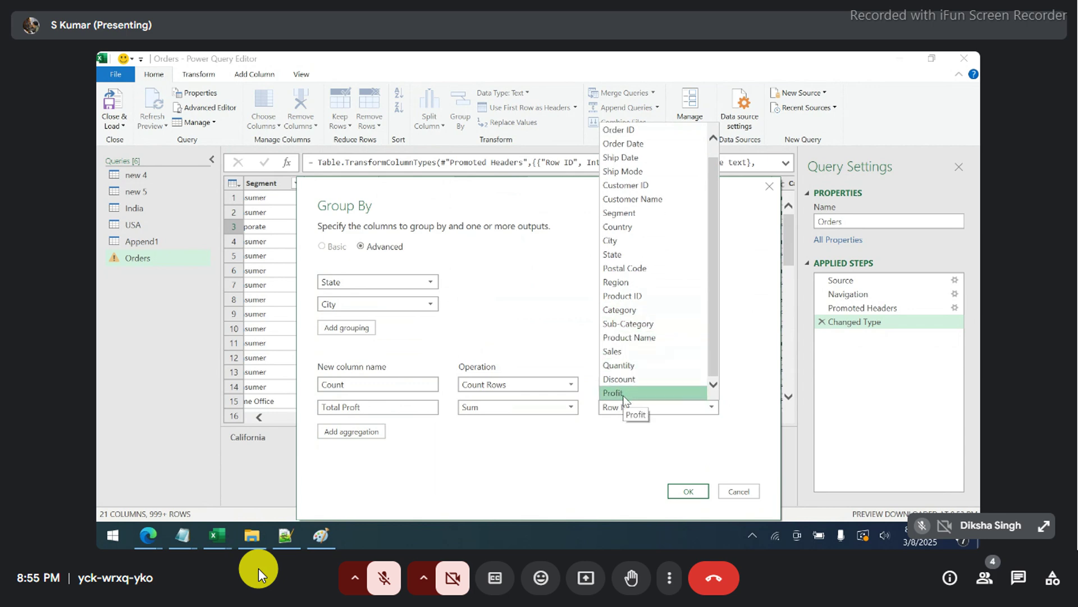
click(612, 393)
- Add an Avg Profit output that averages the Profit column
click(366, 431)
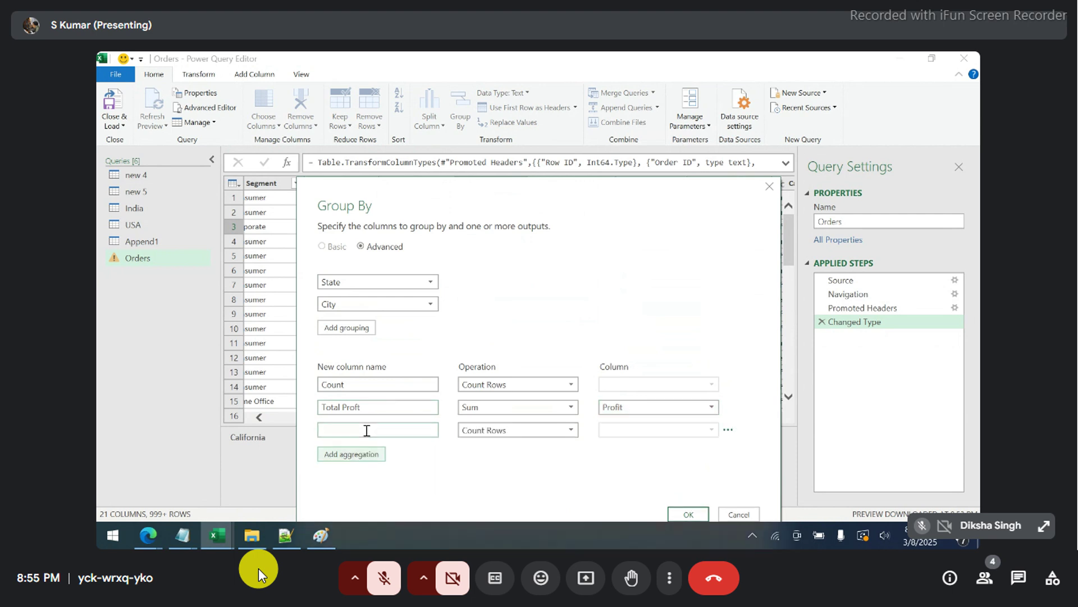
click(360, 430)
click(508, 430)
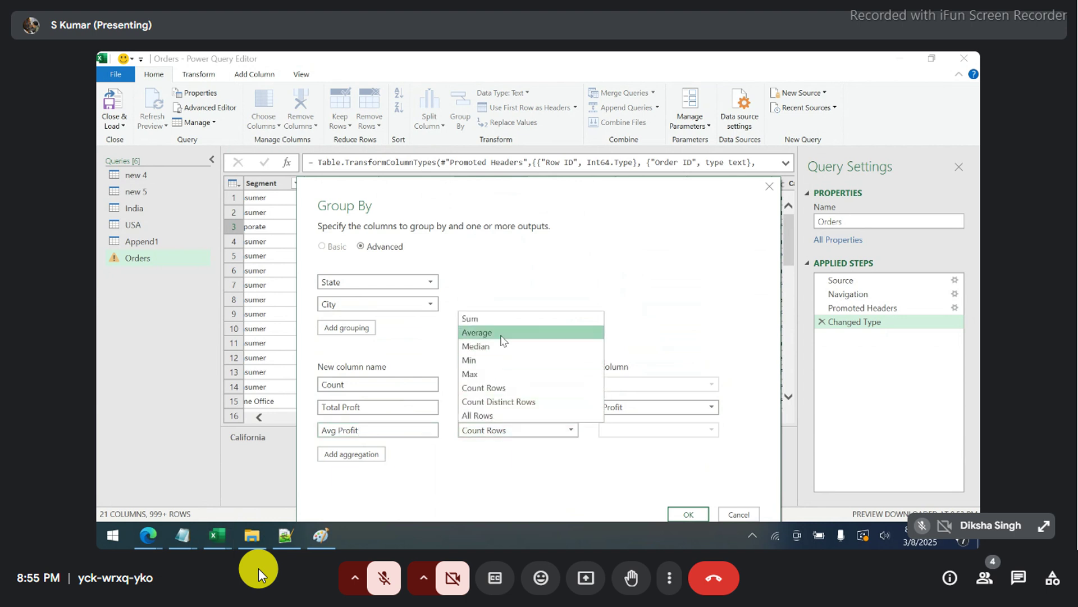
click(477, 332)
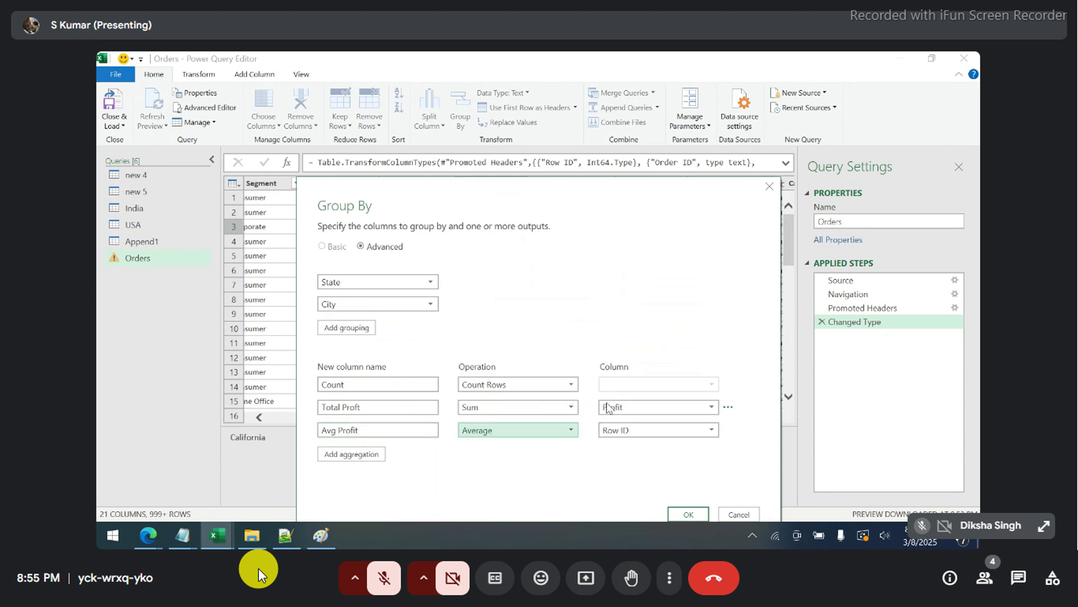
click(618, 431)
scroll(633, 405, down, 1)
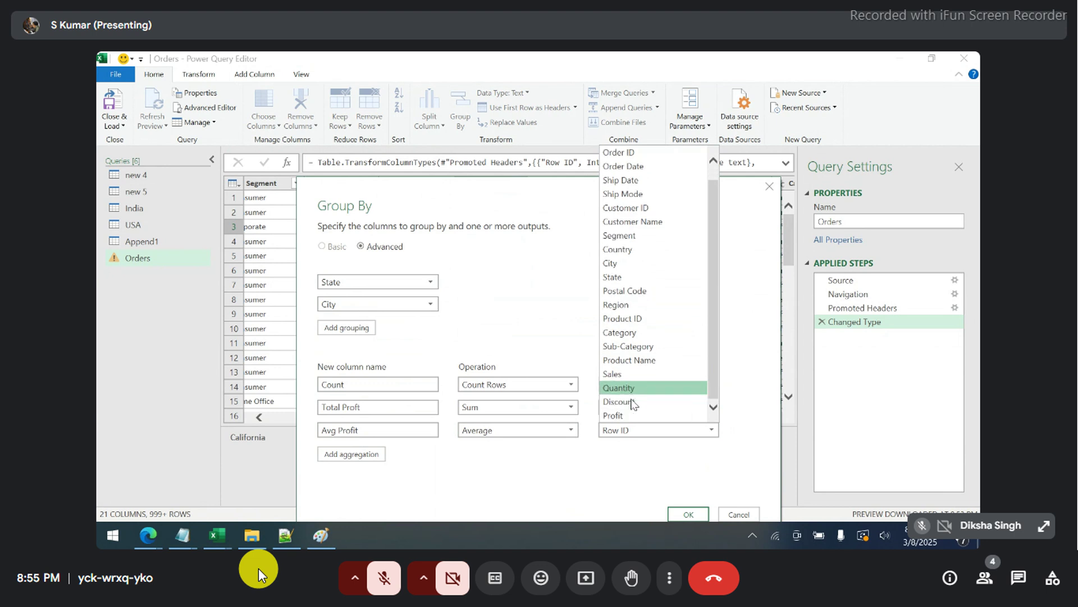
click(618, 415)
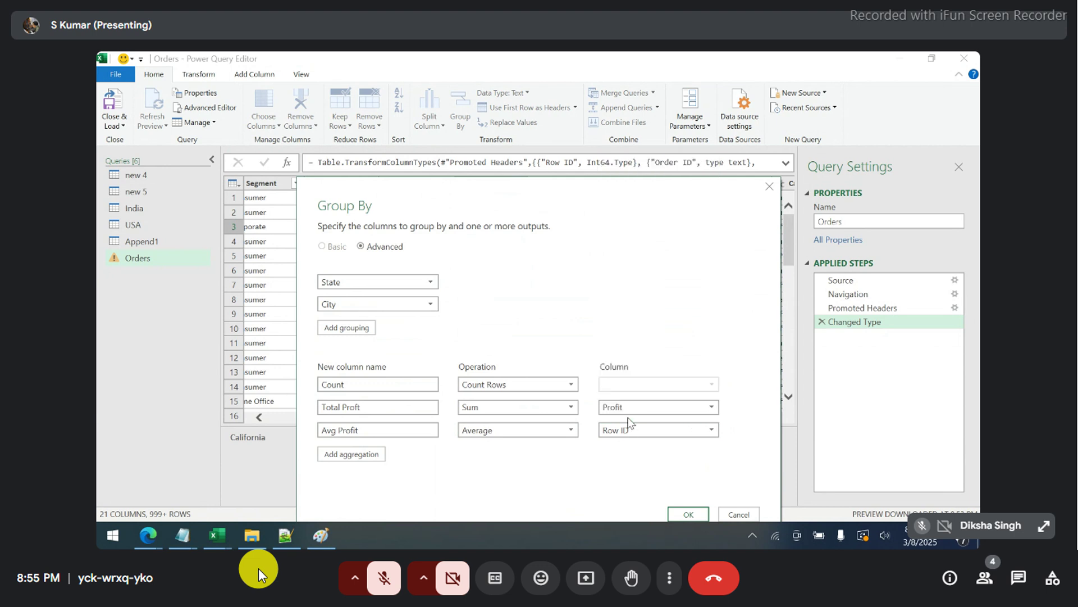
- Add a Total Sales output that sums the Sales column
click(377, 453)
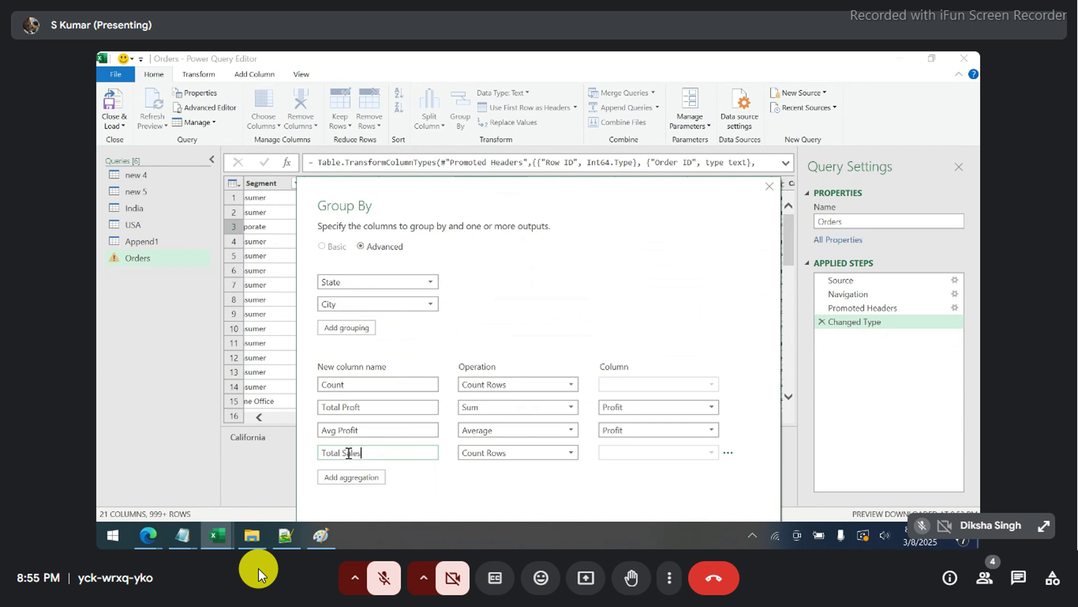
click(477, 453)
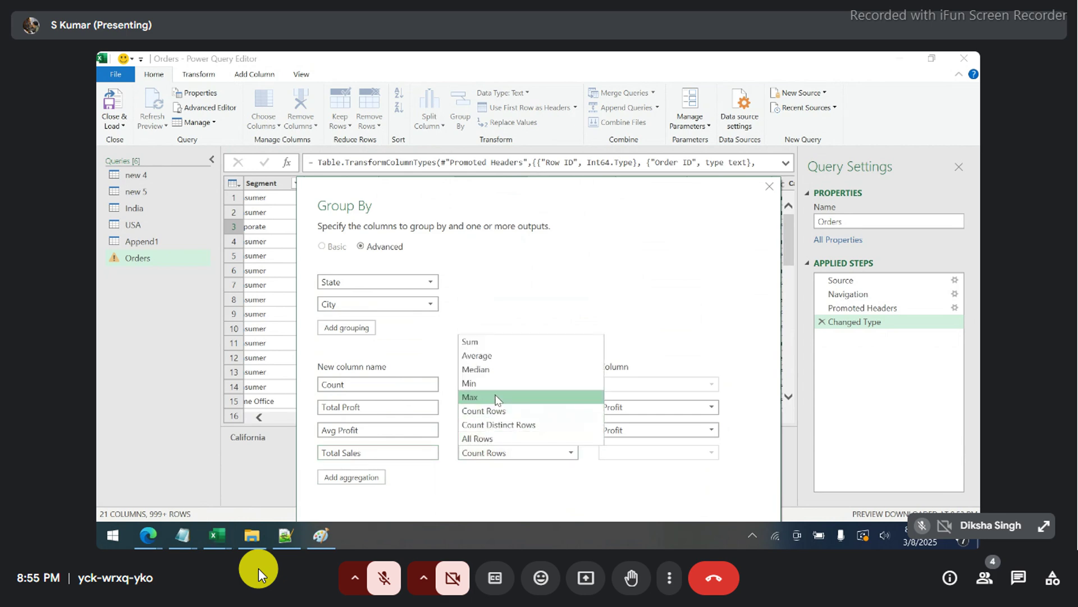
click(504, 342)
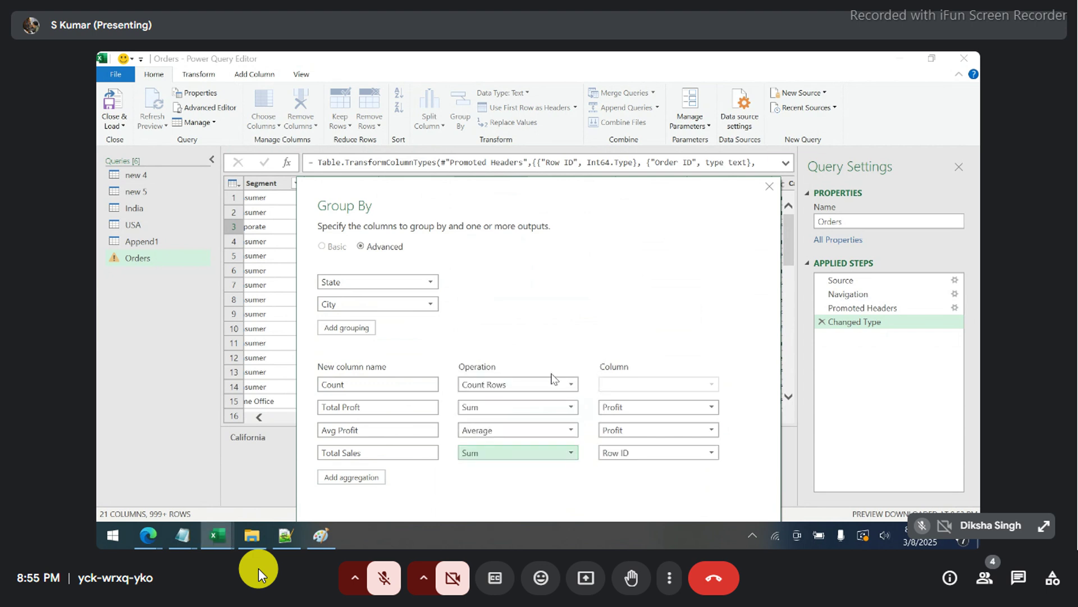
click(622, 452)
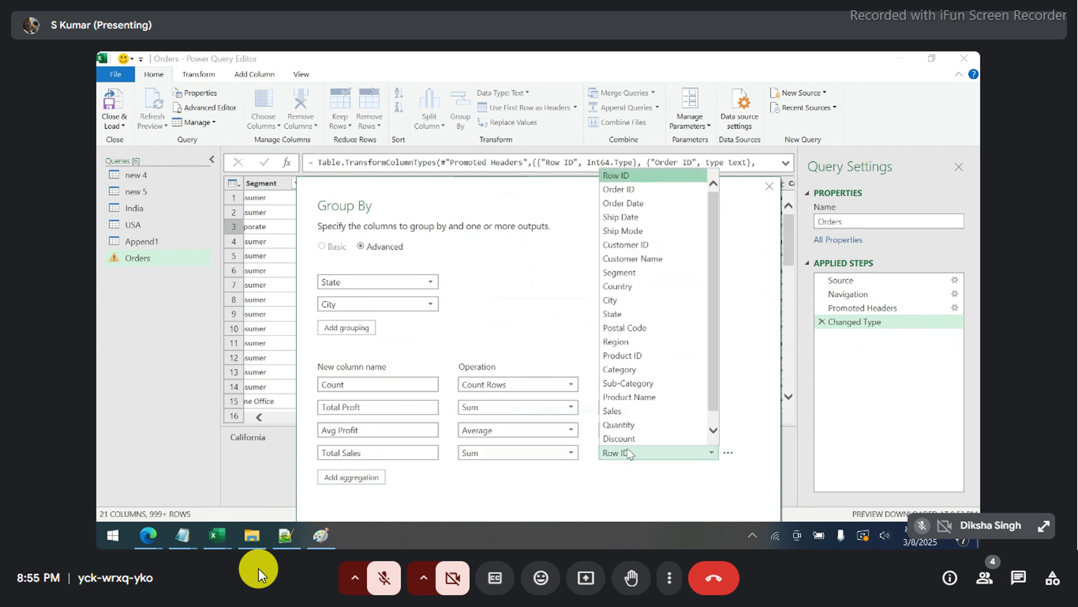
click(612, 411)
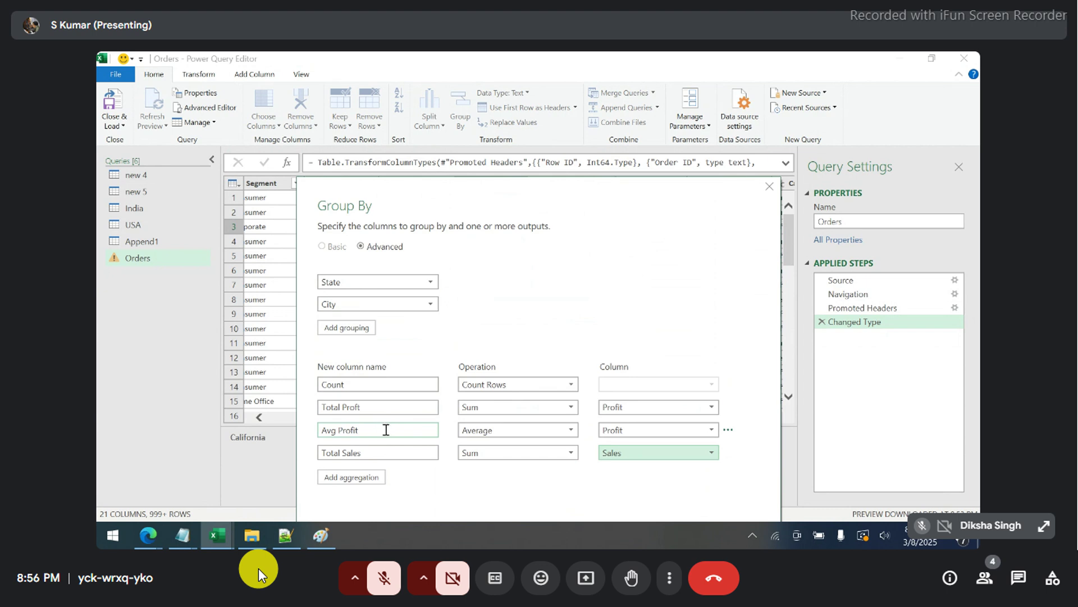
drag(559, 198, 541, 150)
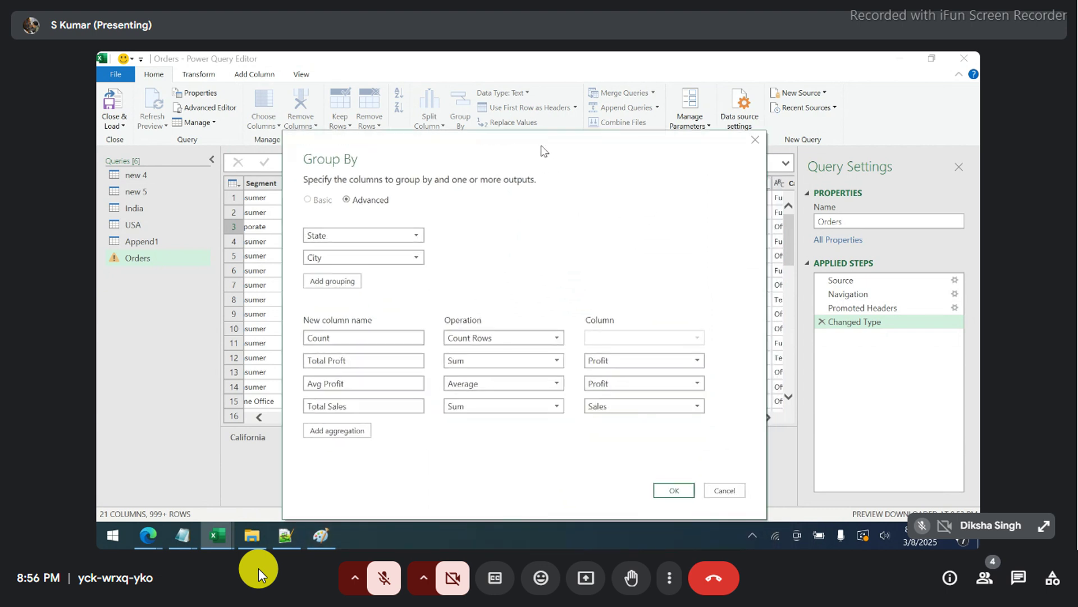
- Apply the State and City grouping and sort the results by State A to Z
click(673, 491)
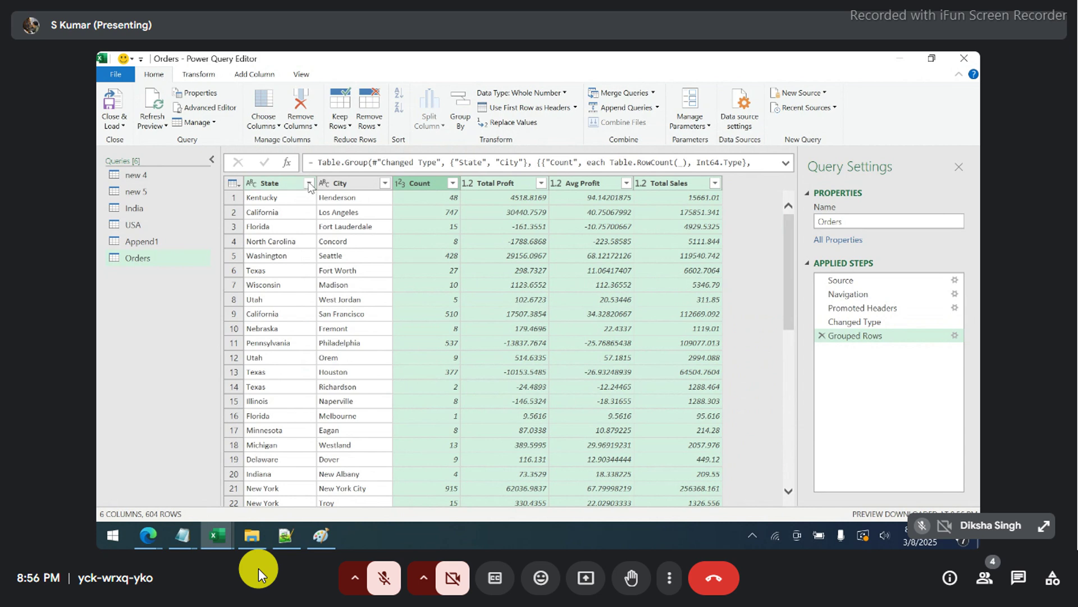
click(308, 183)
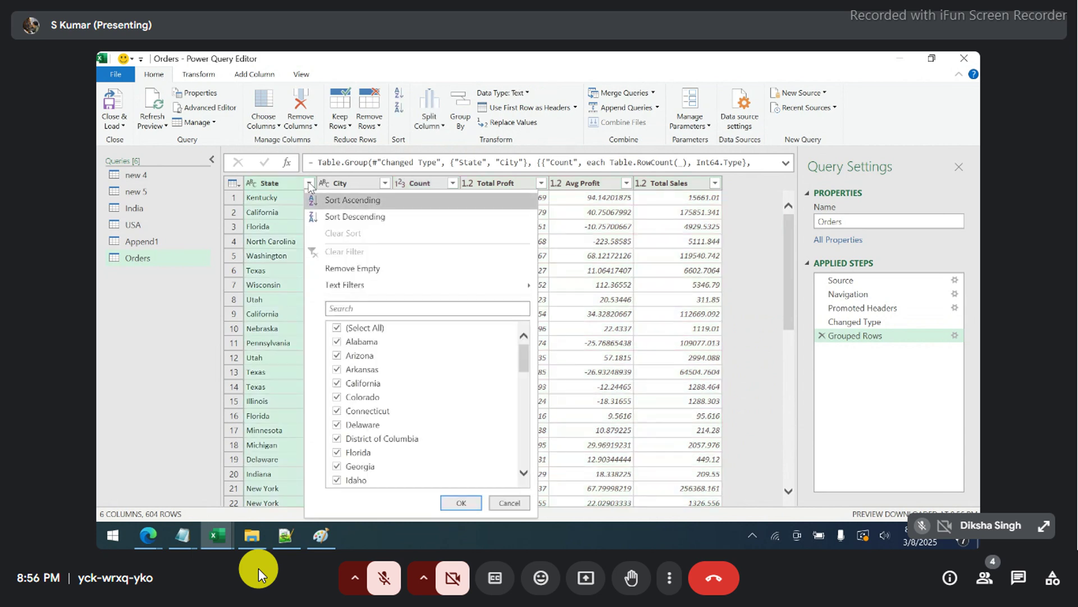
click(401, 96)
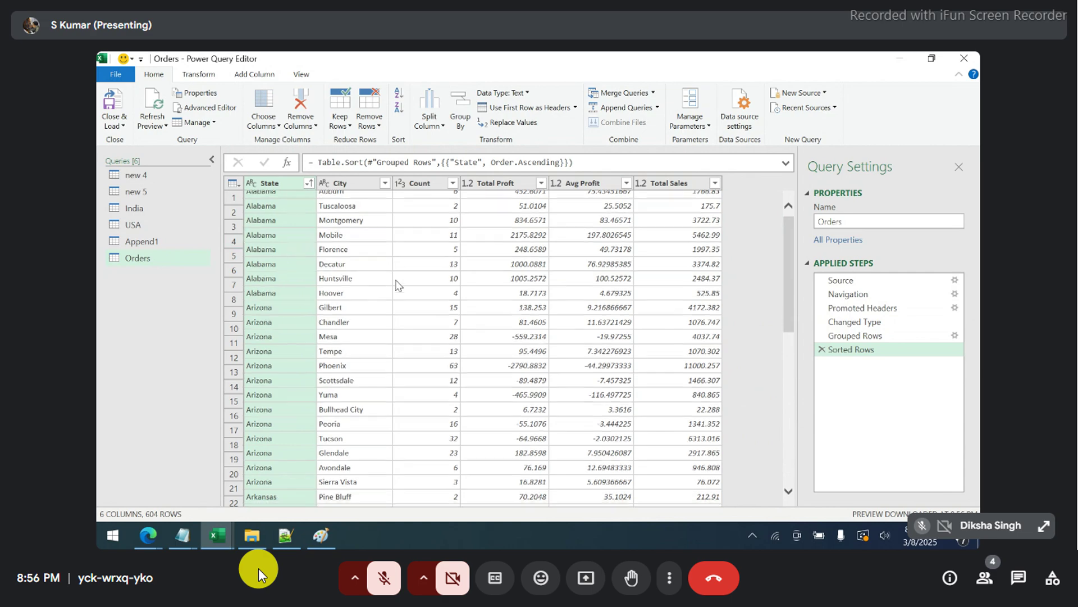
scroll(399, 285, down, 15)
scroll(397, 285, down, 20)
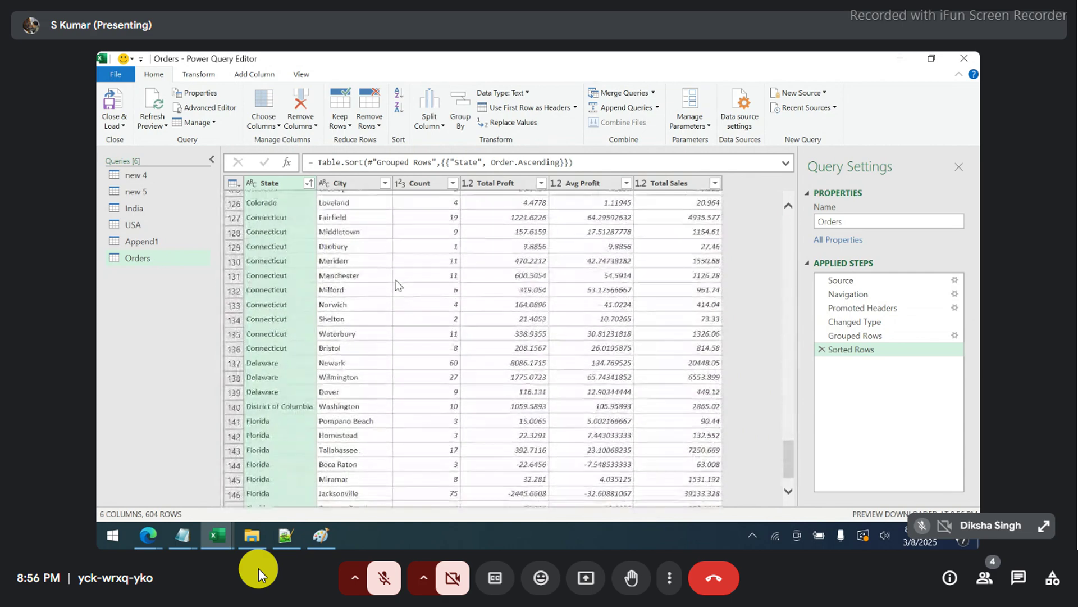
scroll(398, 285, down, 9)
scroll(398, 286, up, 20)
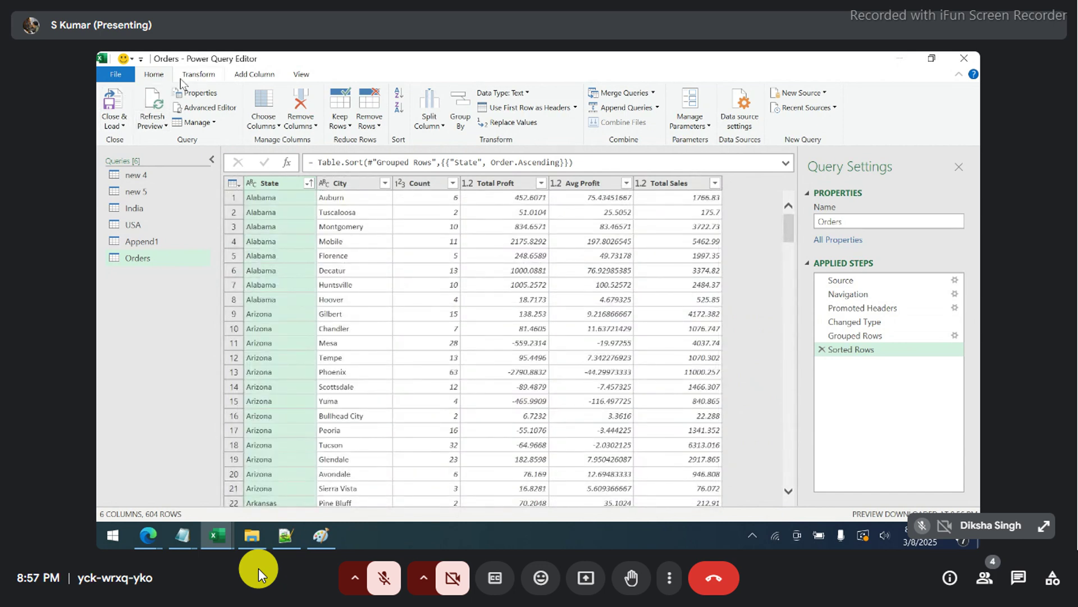
- Load the grouped Orders results, scroll through the 604 rows, then bring up the Orders query's actions
click(120, 106)
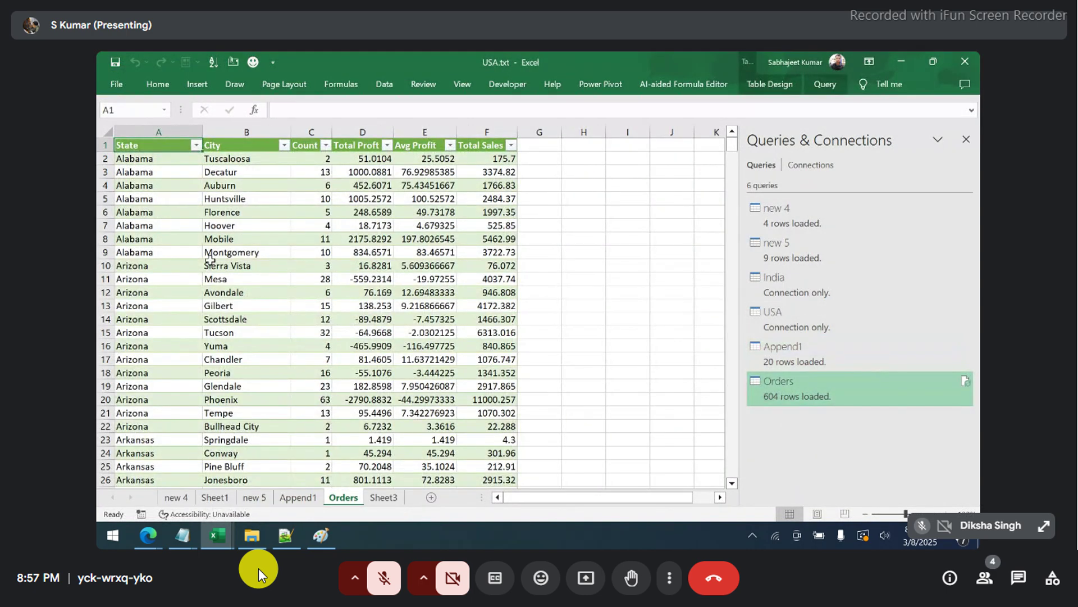
scroll(209, 260, down, 20)
scroll(210, 260, down, 20)
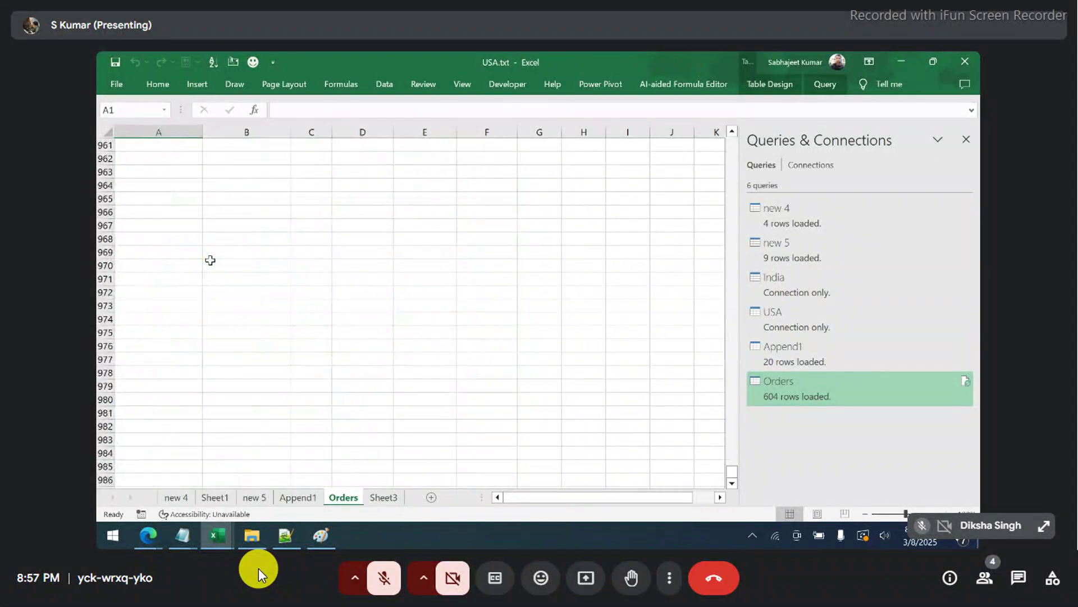
scroll(210, 260, up, 20)
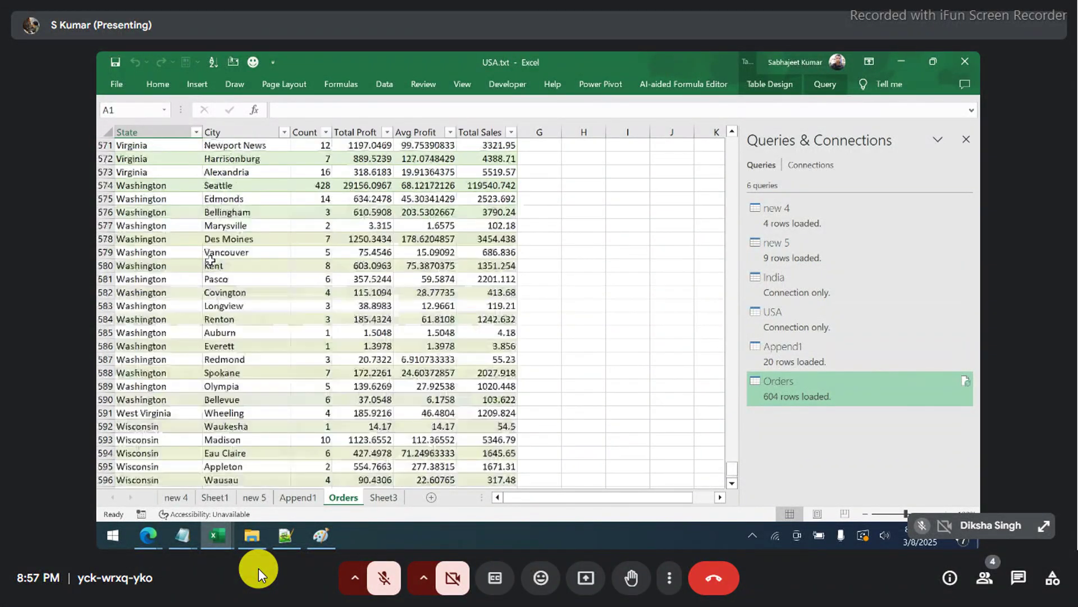
scroll(209, 260, up, 20)
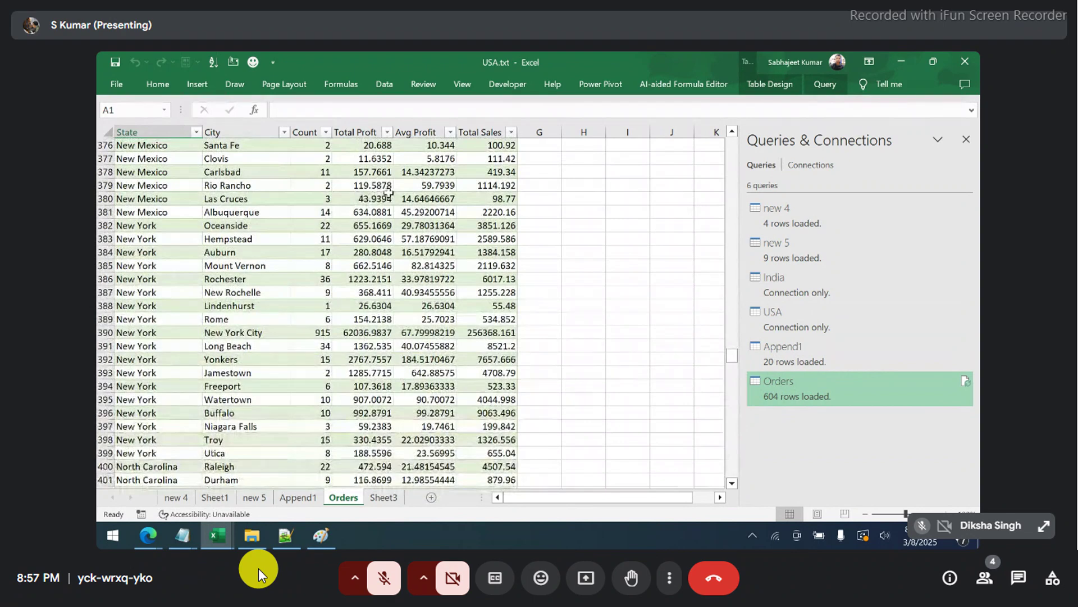
scroll(389, 192, up, 20)
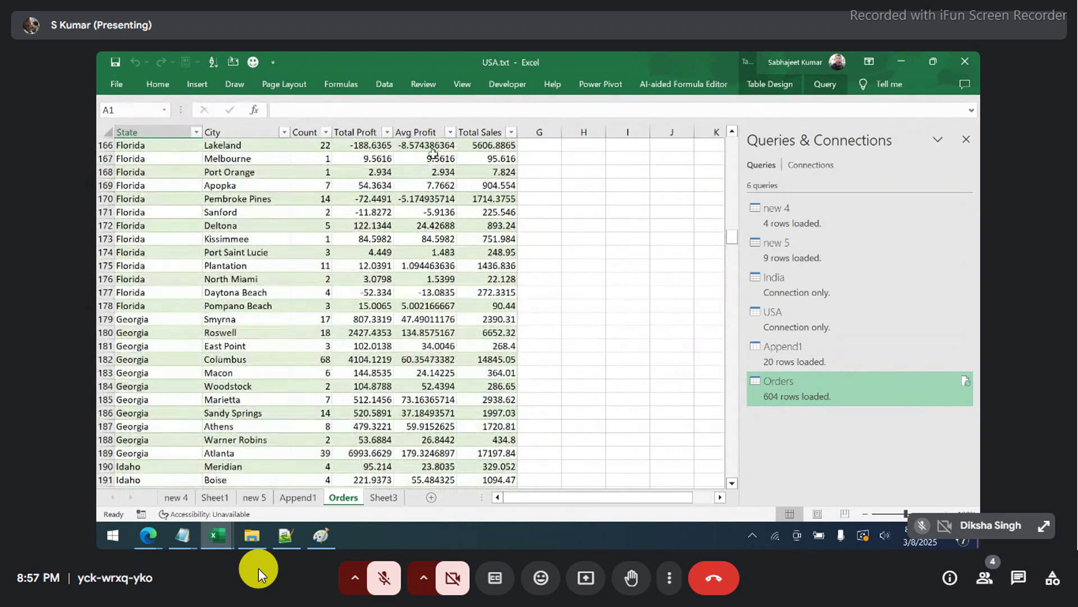
scroll(432, 151, up, 5)
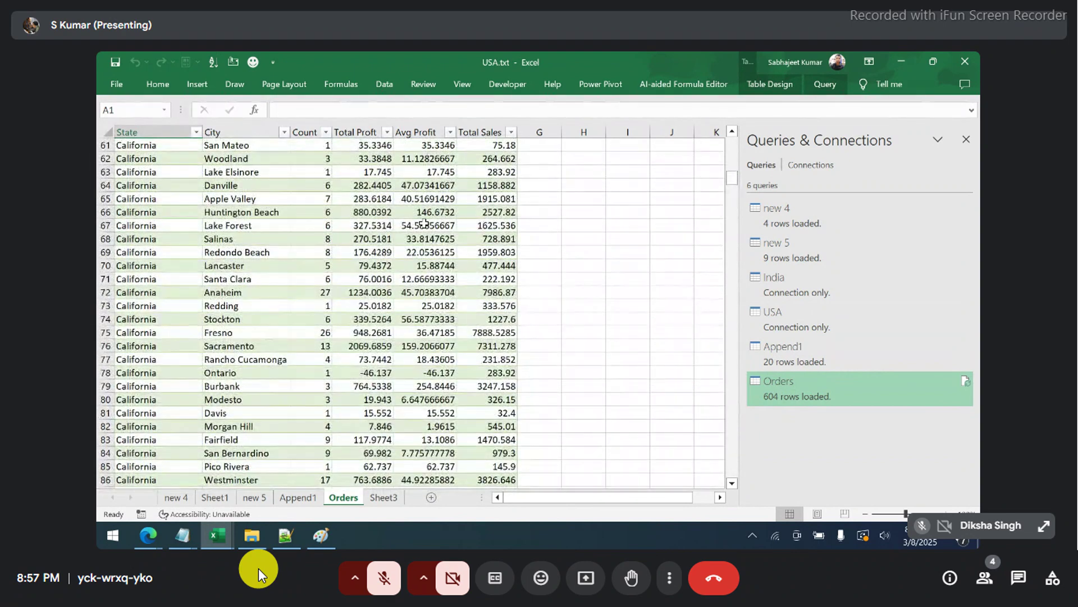
scroll(427, 180, up, 3)
scroll(427, 180, up, 17)
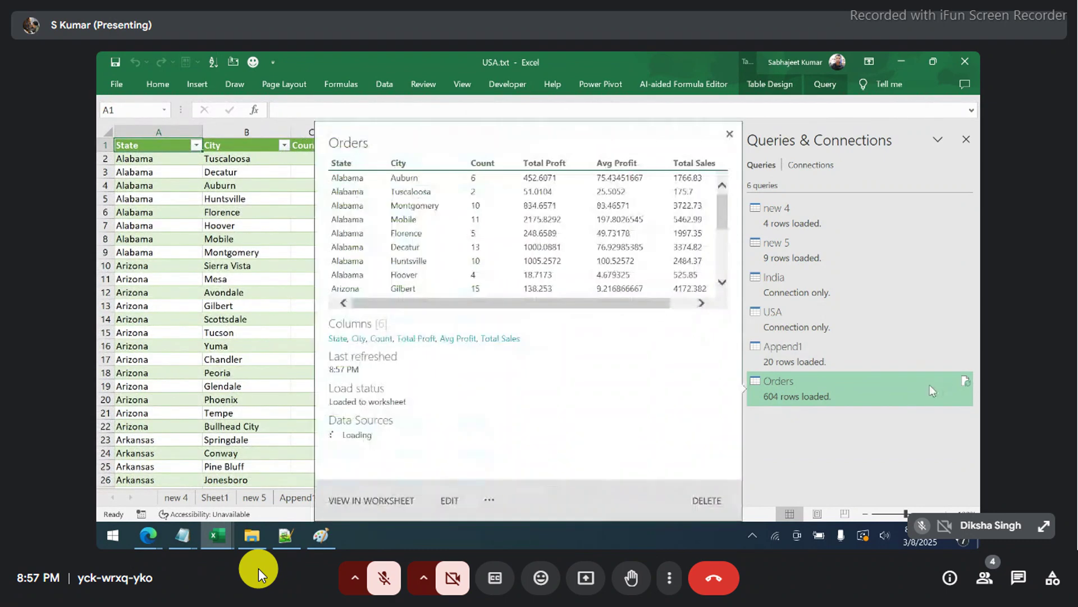
right_click(929, 384)
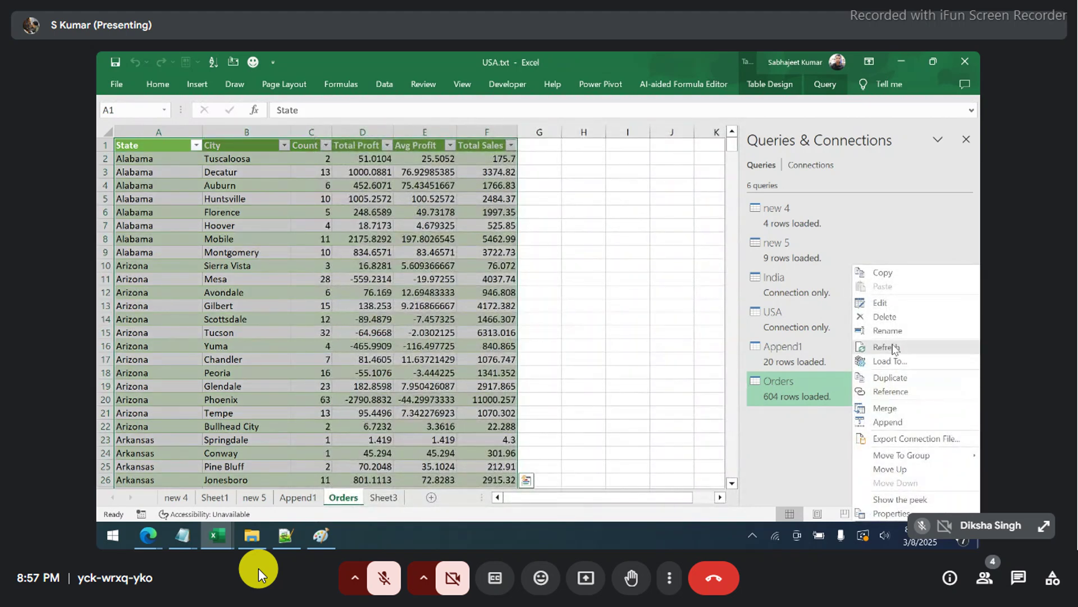
- Edit the Orders query and round Avg Profit up to whole numbers
click(893, 306)
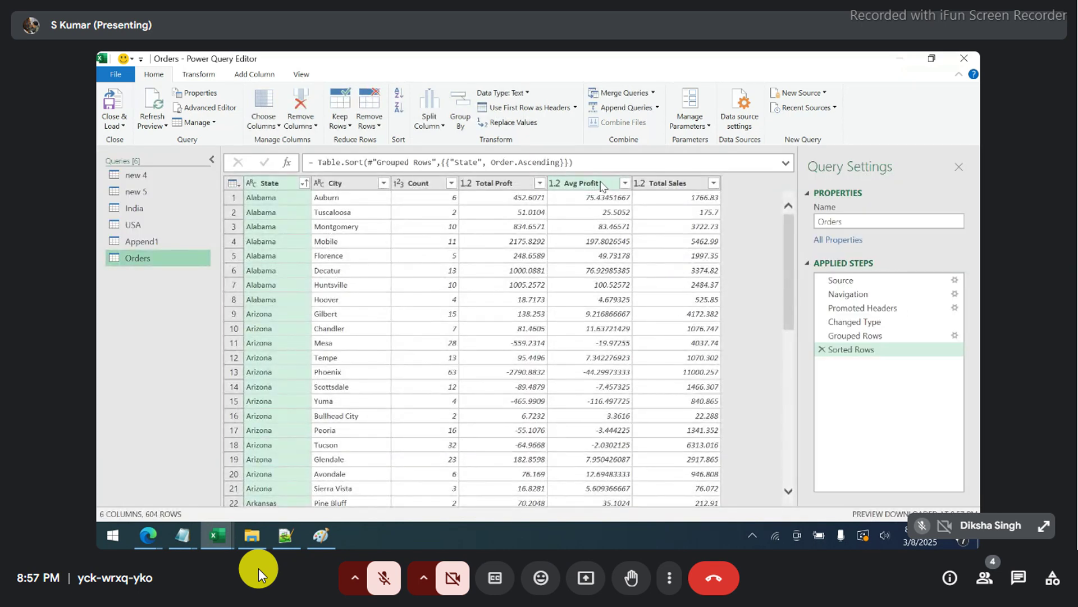
click(601, 184)
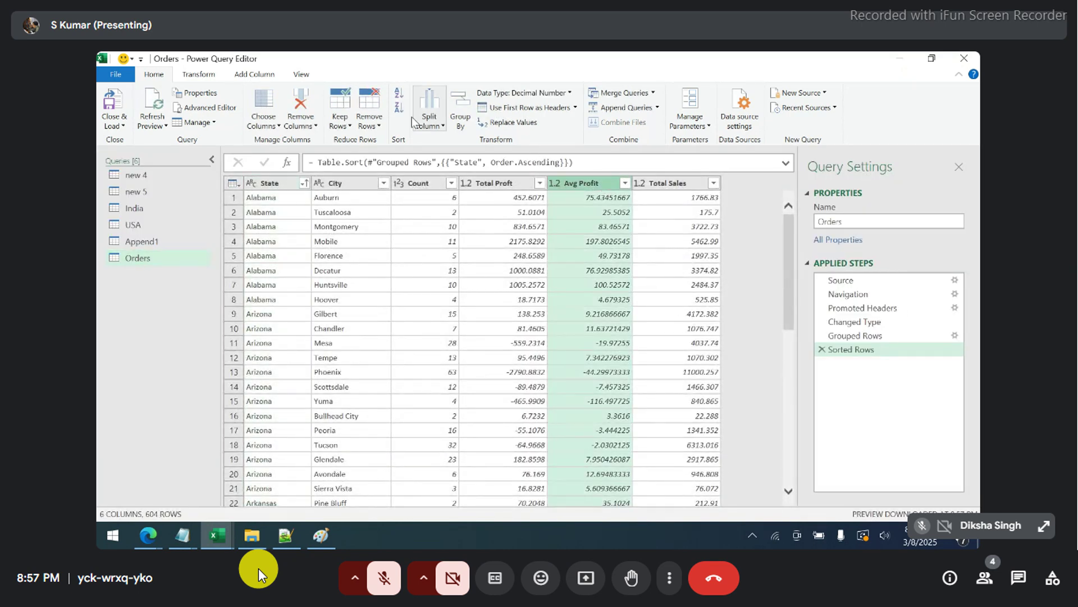
click(198, 75)
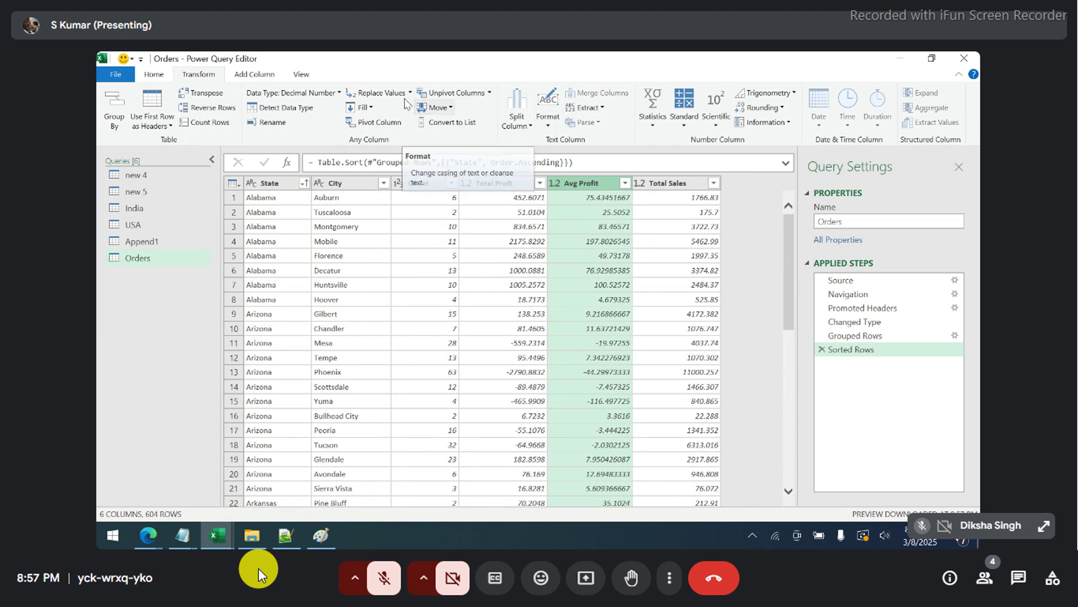
click(318, 94)
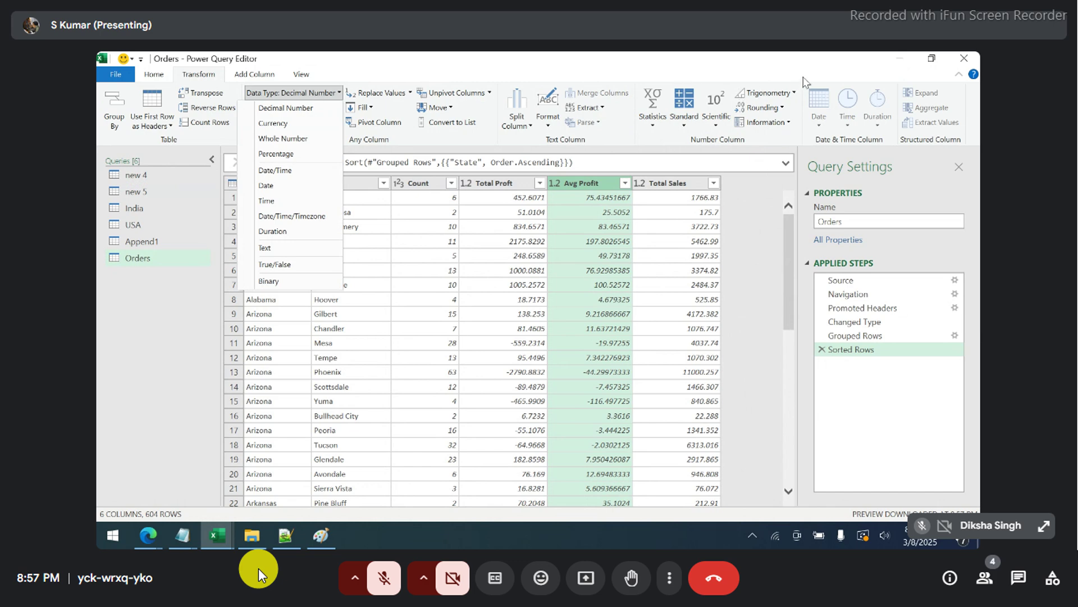
click(780, 112)
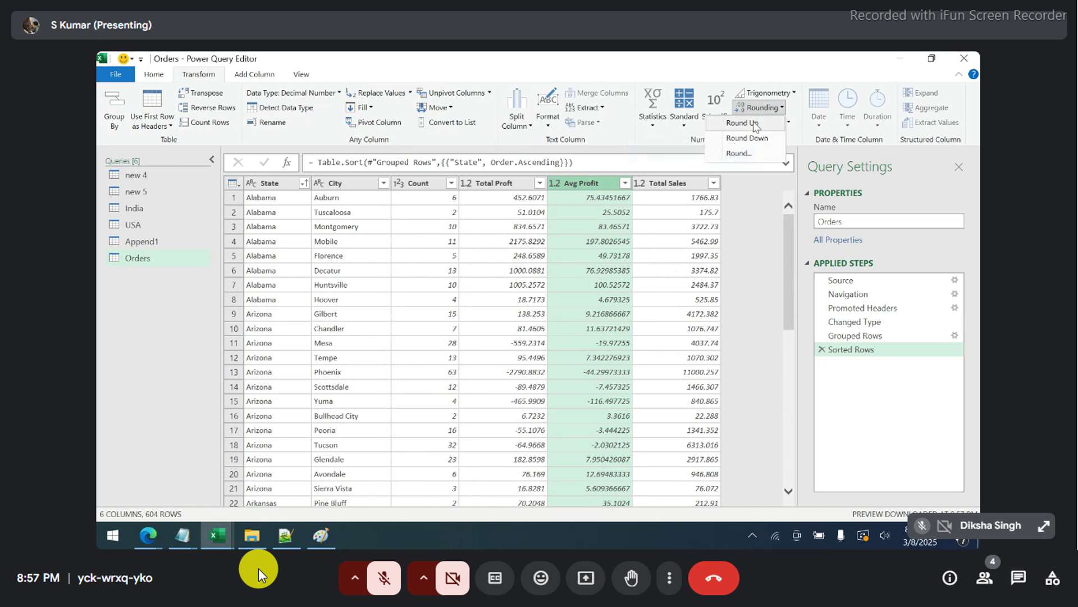
click(755, 124)
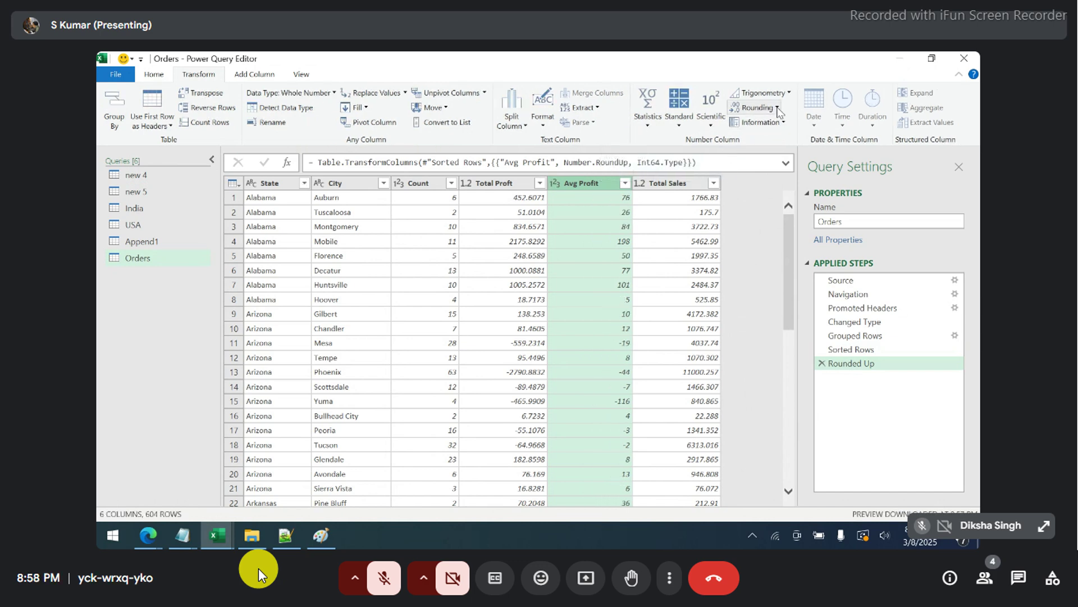
- Set the Avg Profit column's data type to Decimal Number
right_click(592, 182)
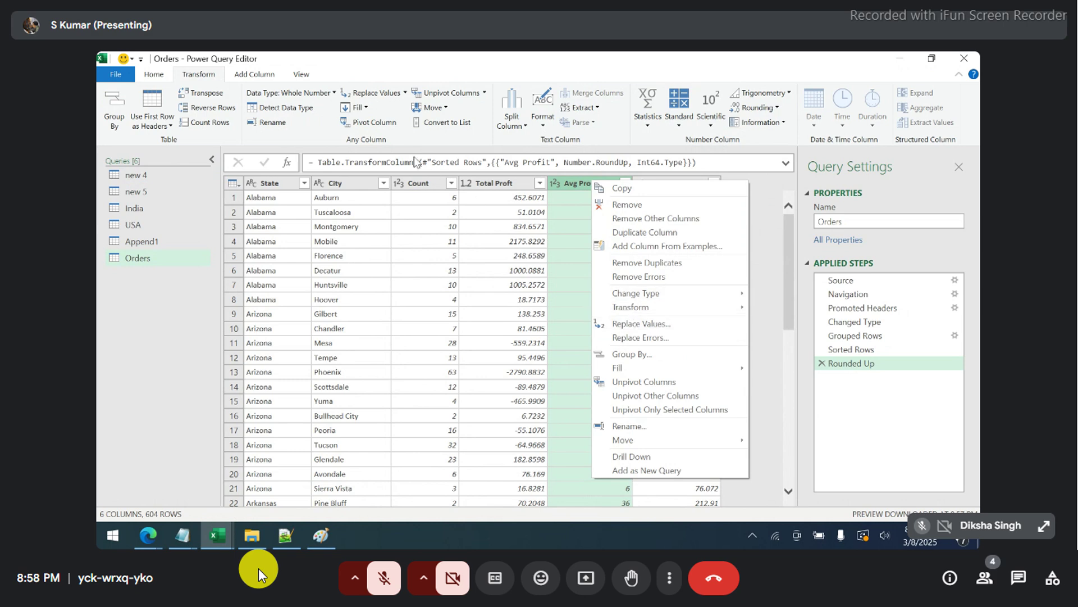
click(334, 93)
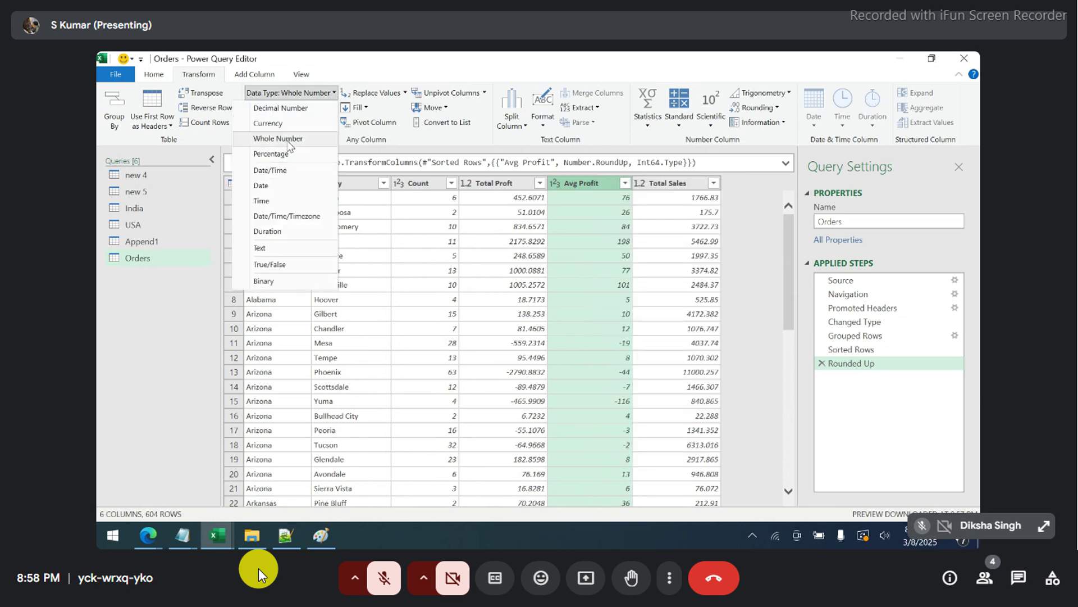
click(292, 112)
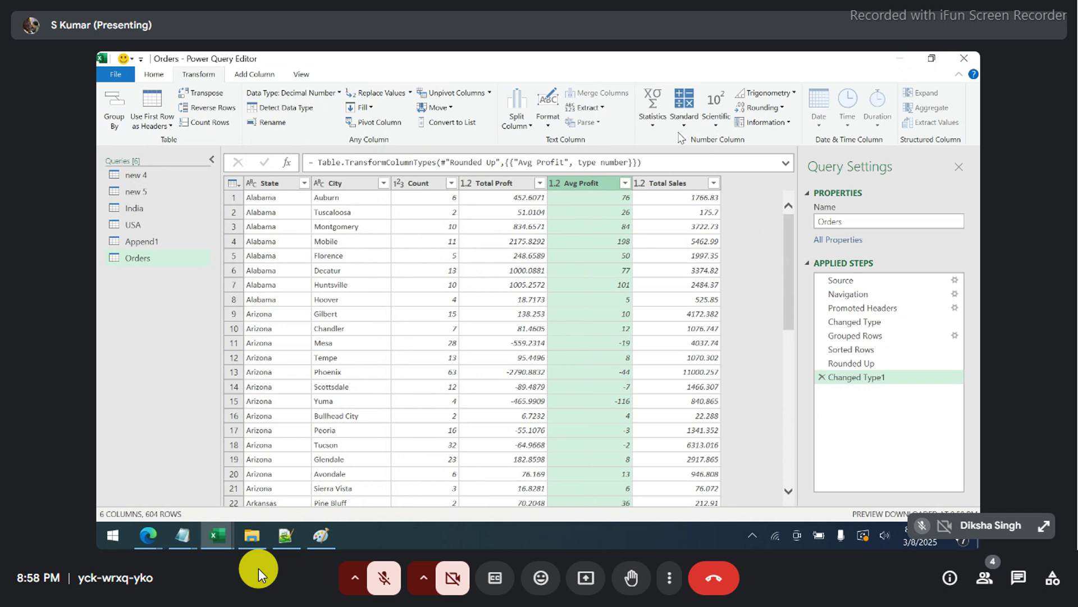
- Round Avg Profit and Total Proft to 2 decimal places
click(780, 108)
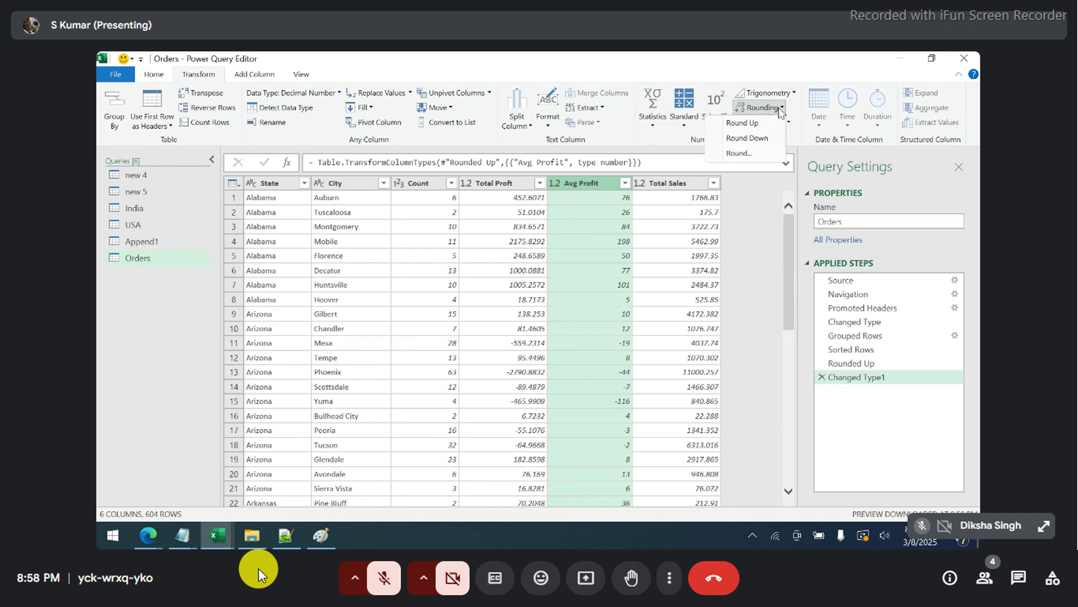
click(744, 155)
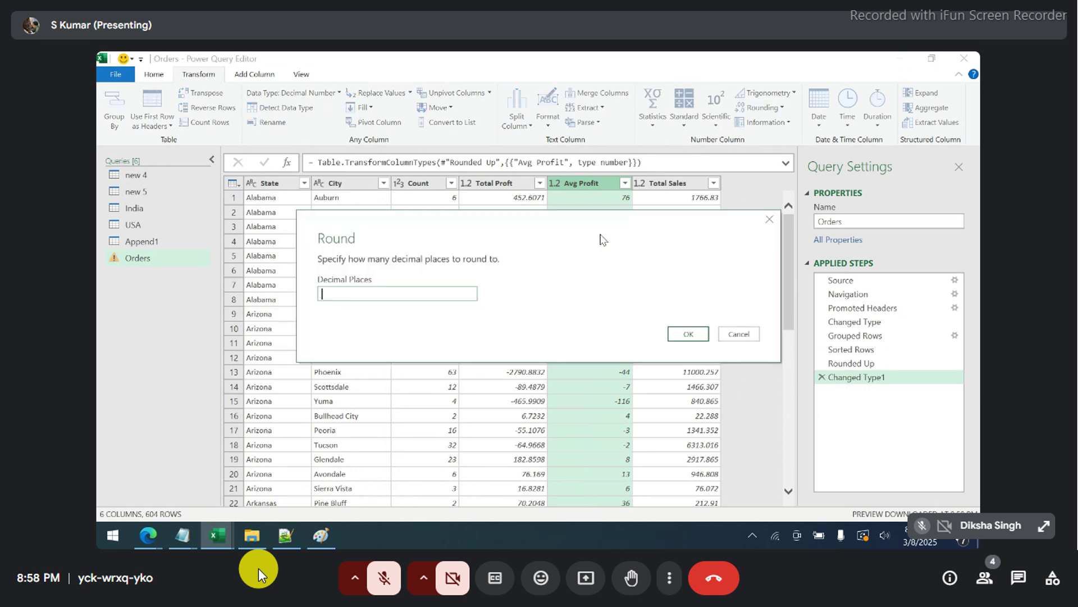
text(2)
click(699, 336)
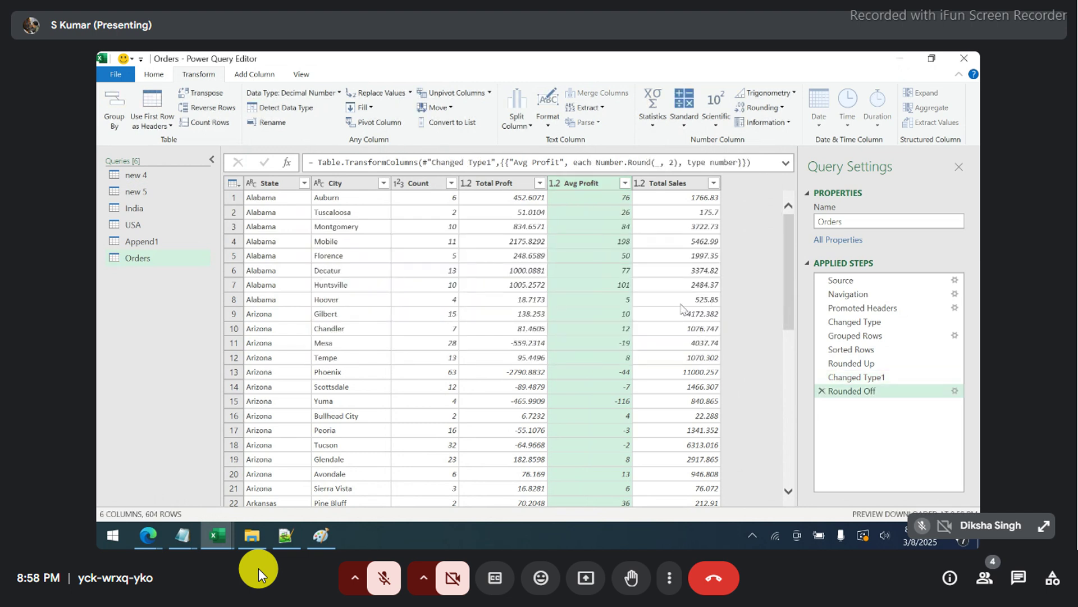
click(517, 188)
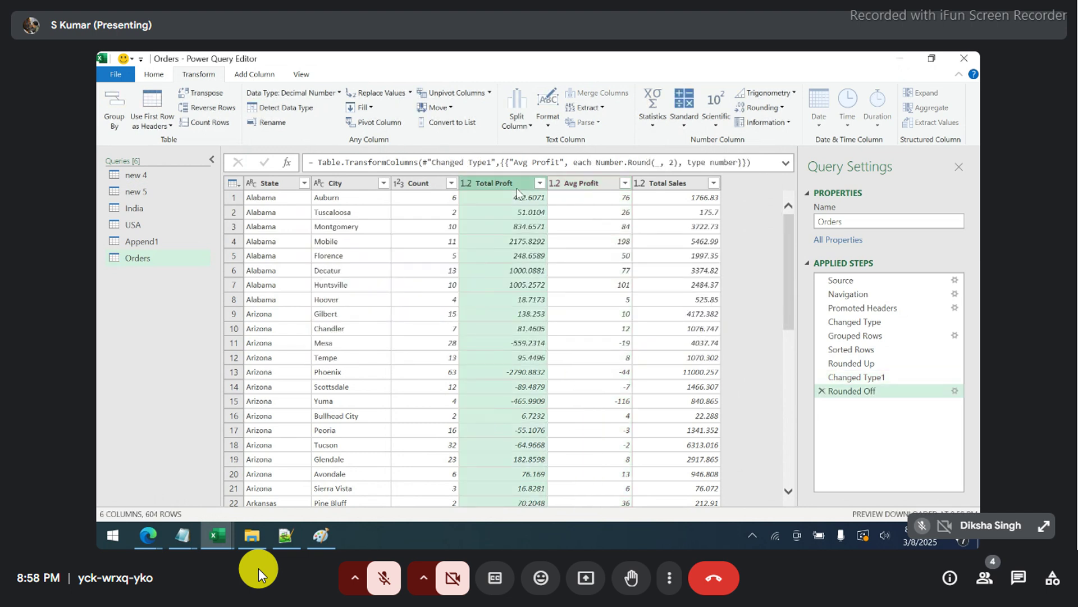
click(783, 109)
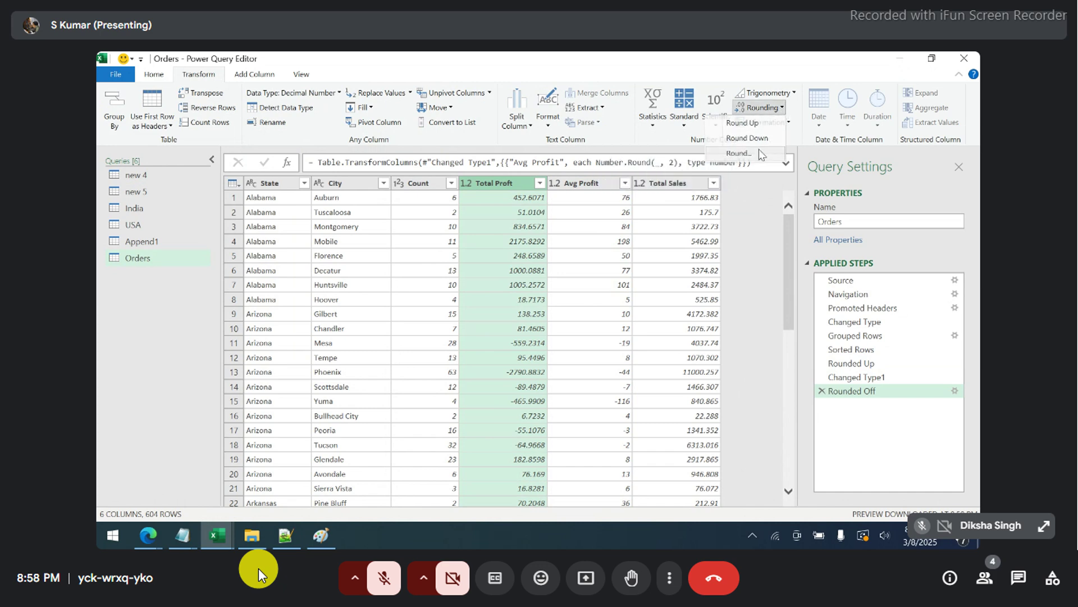
click(738, 152)
text(2)
click(689, 333)
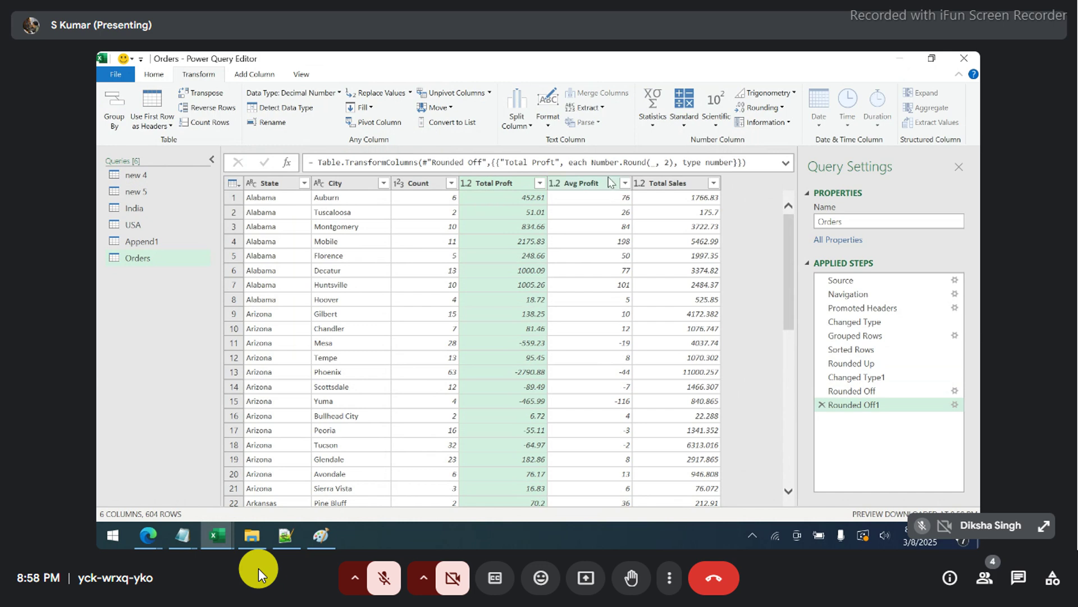
- Round Total Sales to 2 decimals, then close and load the query to the sheet
click(691, 186)
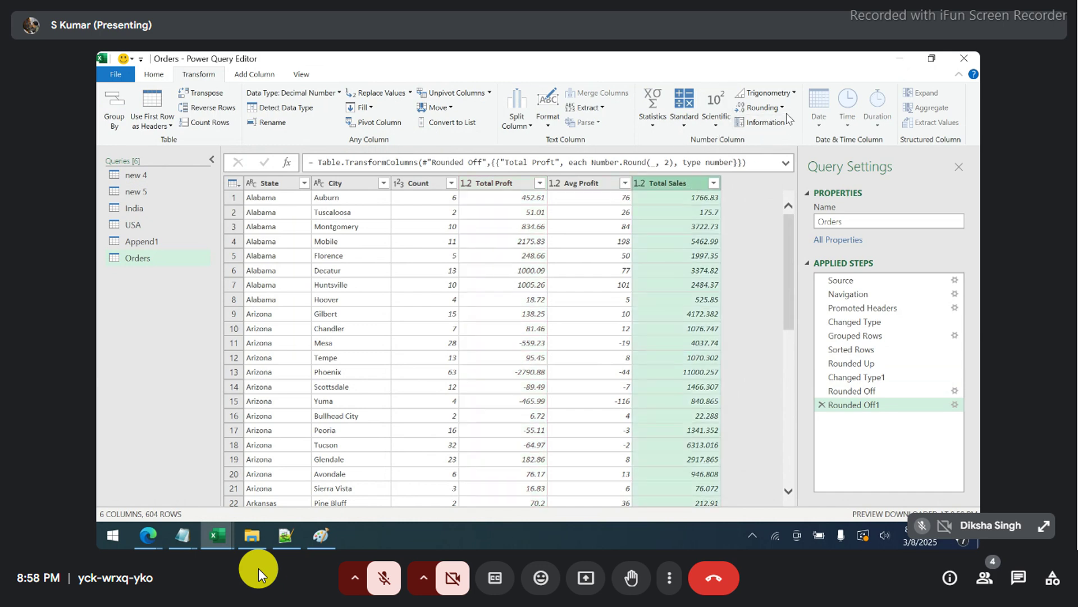
click(762, 107)
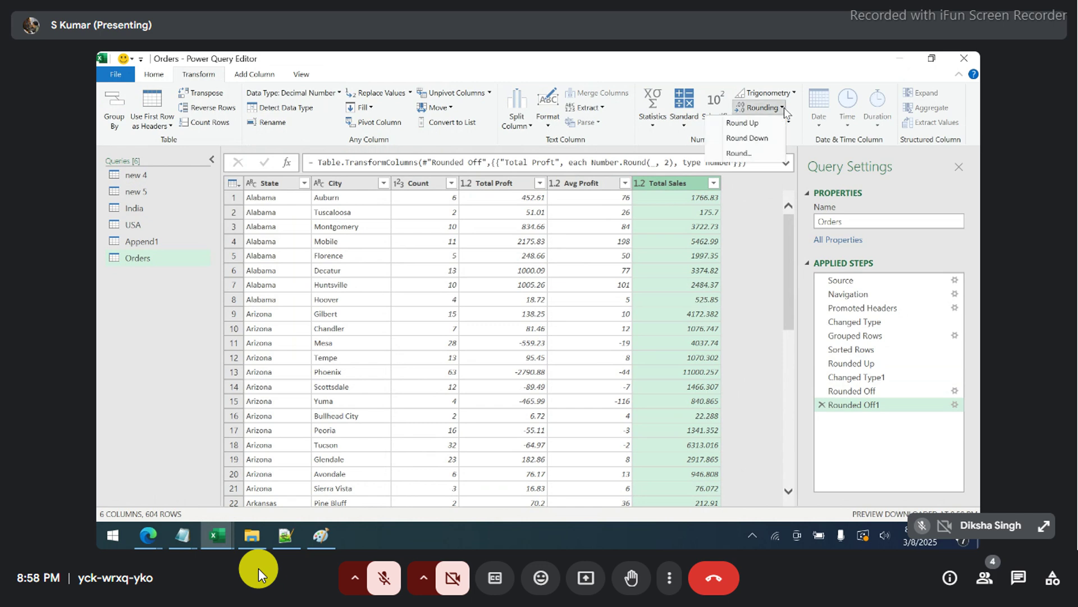
click(754, 154)
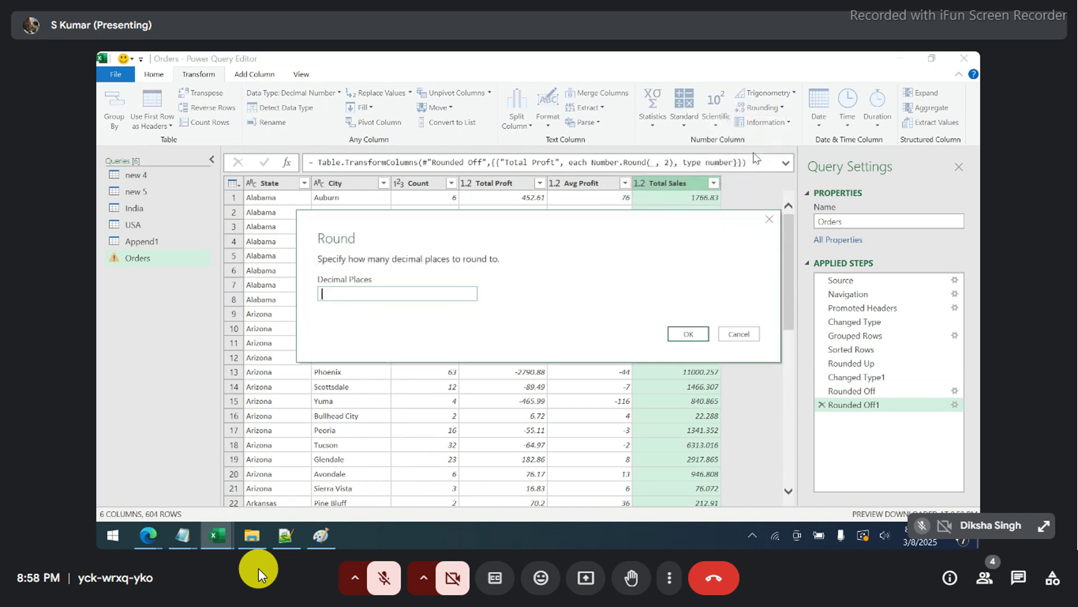
click(687, 335)
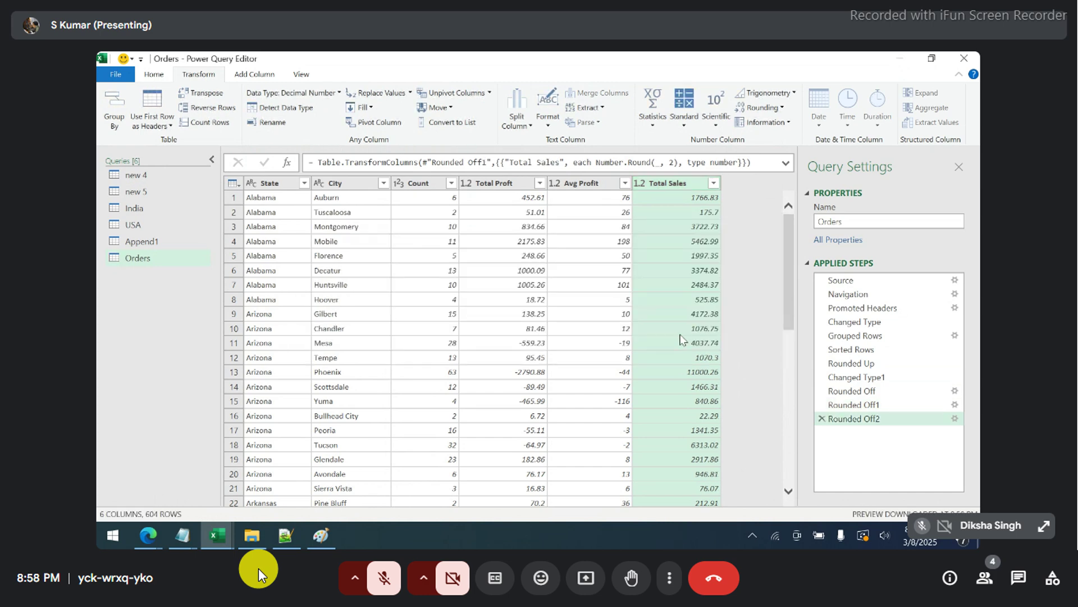
click(165, 78)
click(112, 104)
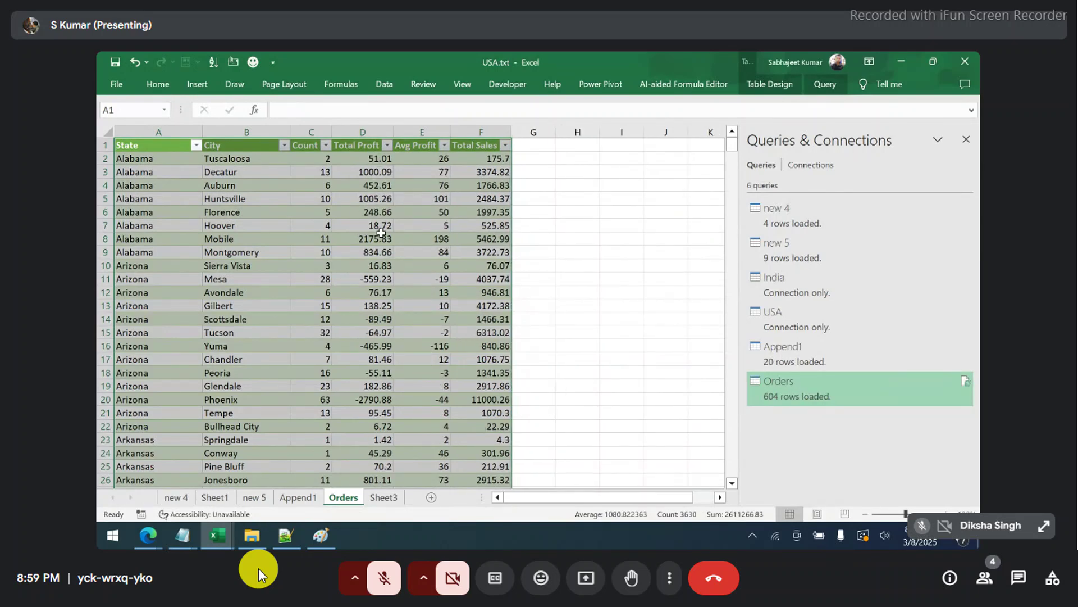
- Inspect the rounded Avg Profit in E4 and the Total Proft values in D4:D12
click(419, 184)
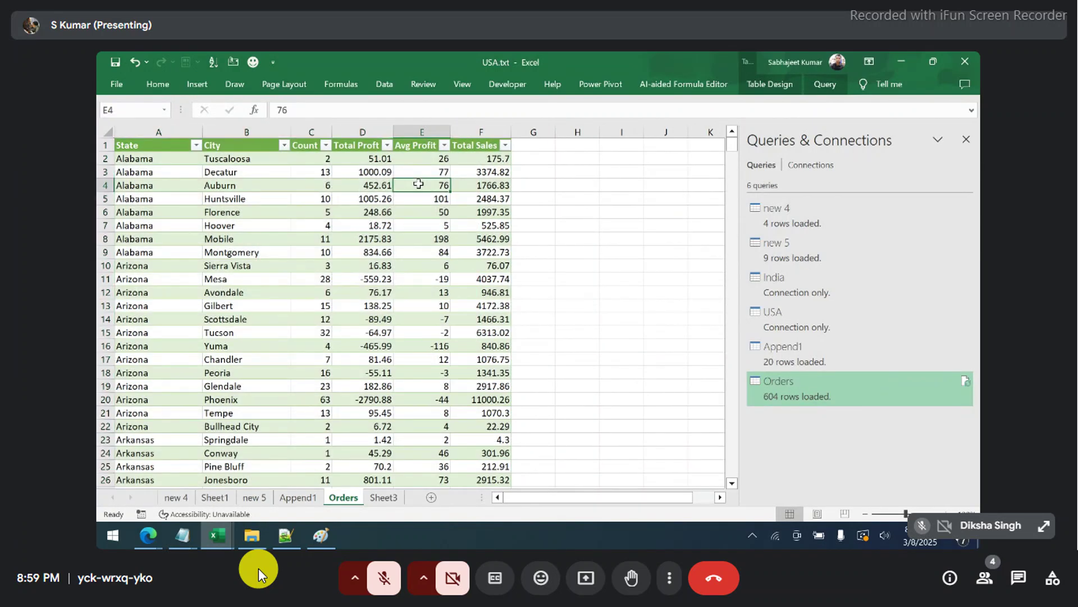
drag(368, 185, 368, 297)
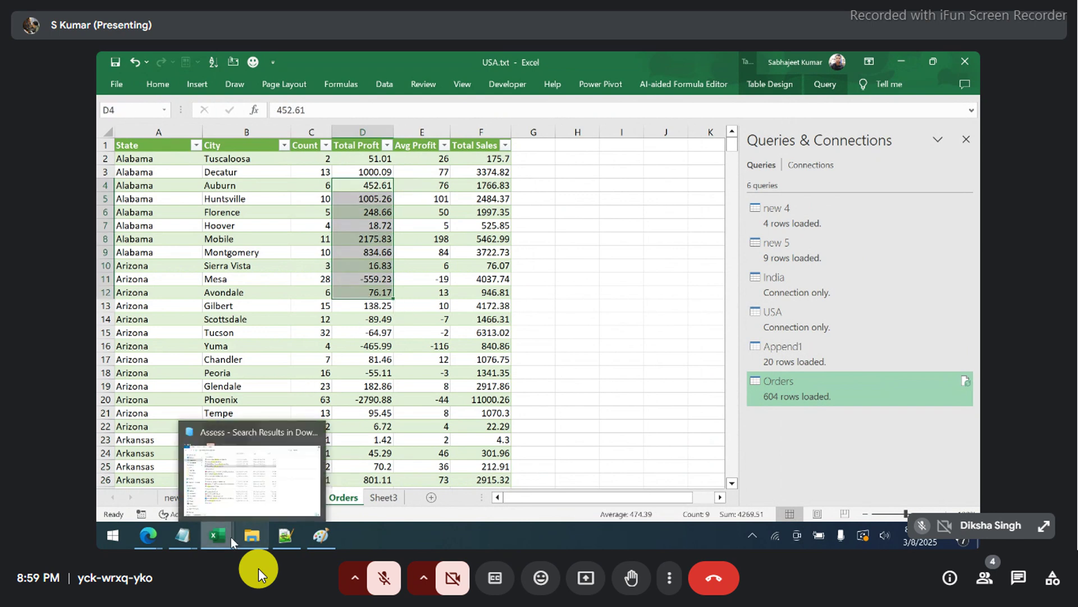
mouse_move(216, 535)
mouse_move(284, 490)
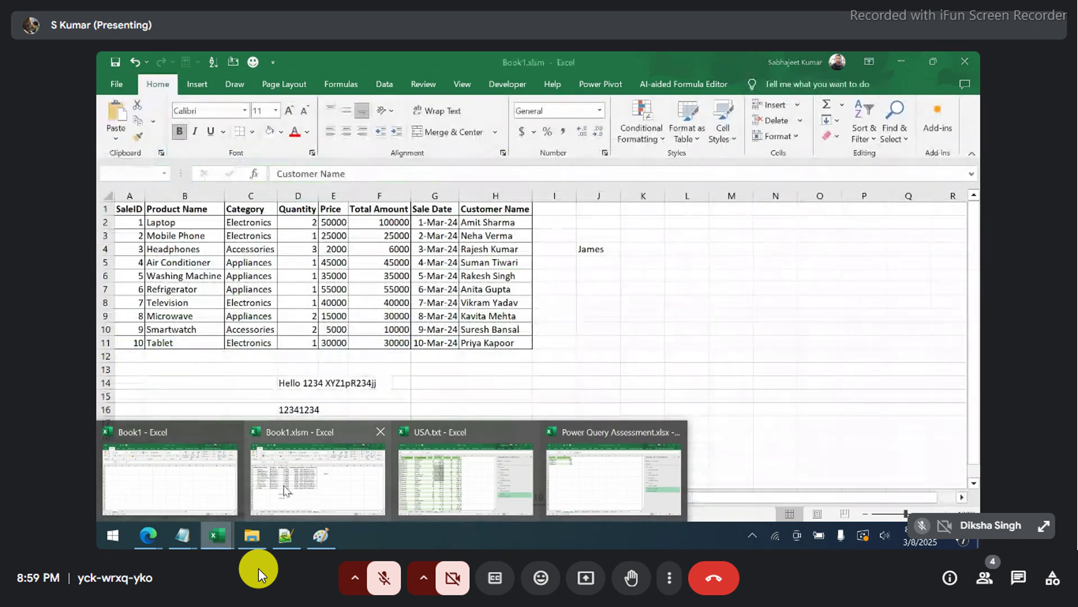
mouse_move(436, 489)
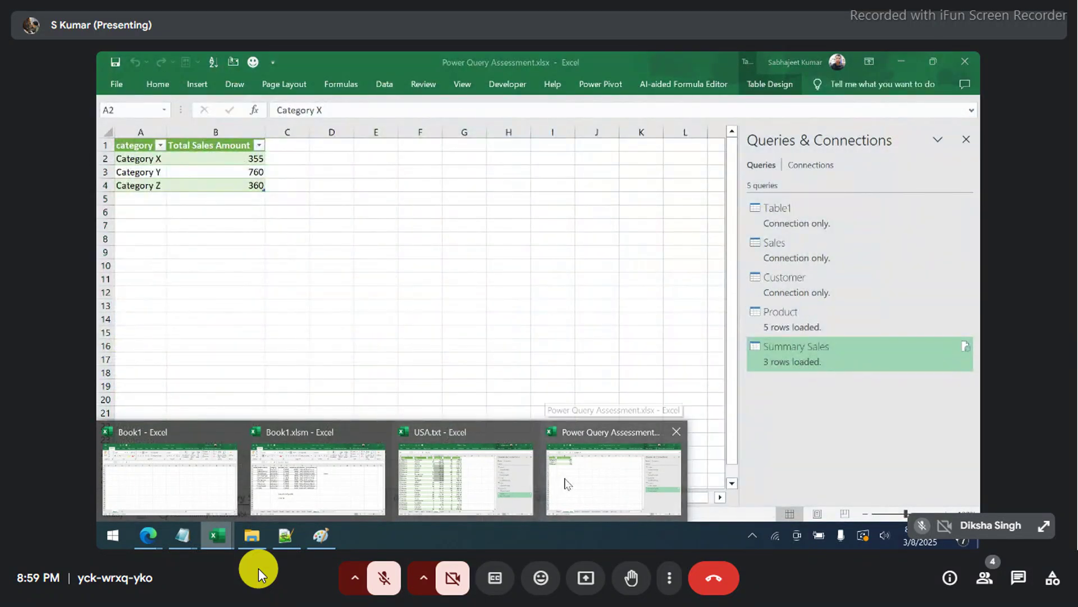
- Bring the Power Query Assessment workbook forward on Sheet1 and close the Queries & Connections pane
click(566, 482)
click(177, 497)
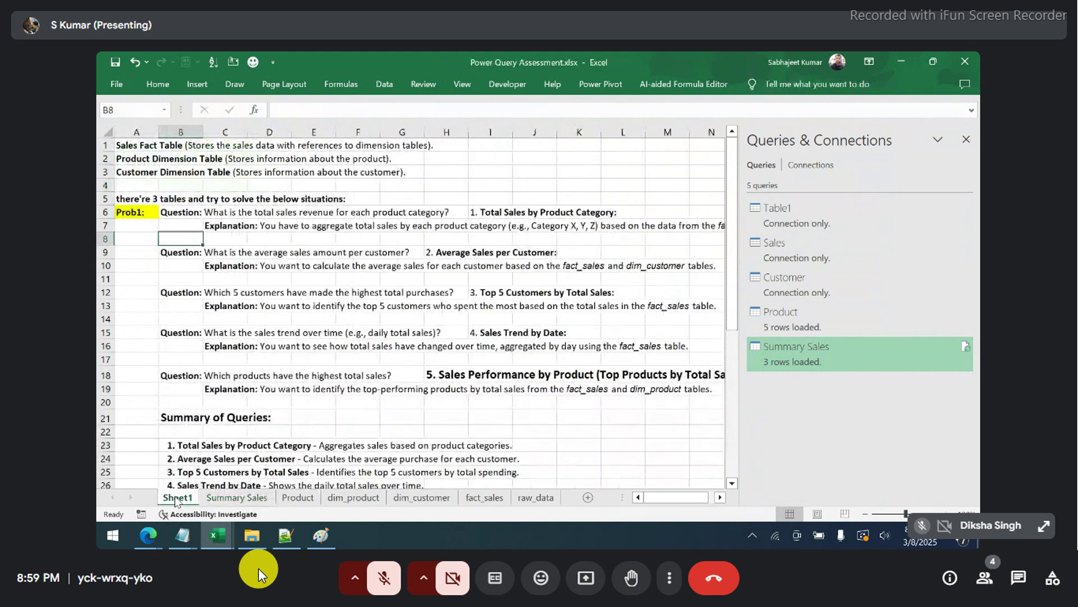
click(966, 141)
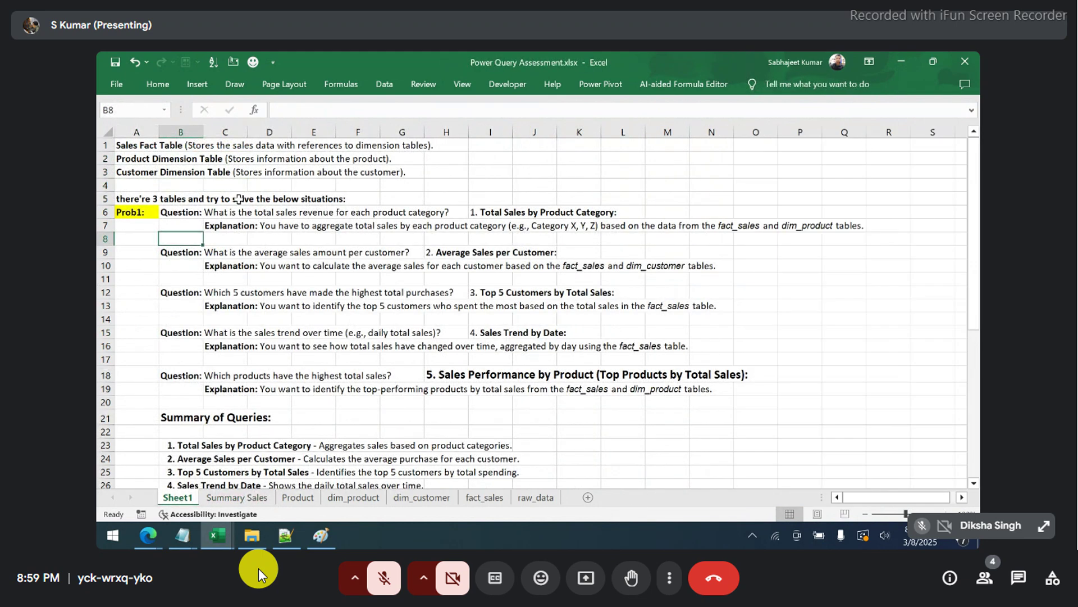
- Highlight the Prob1 questions: average sales per customer, top 5 customers, sales trend, top products
drag(236, 253, 433, 266)
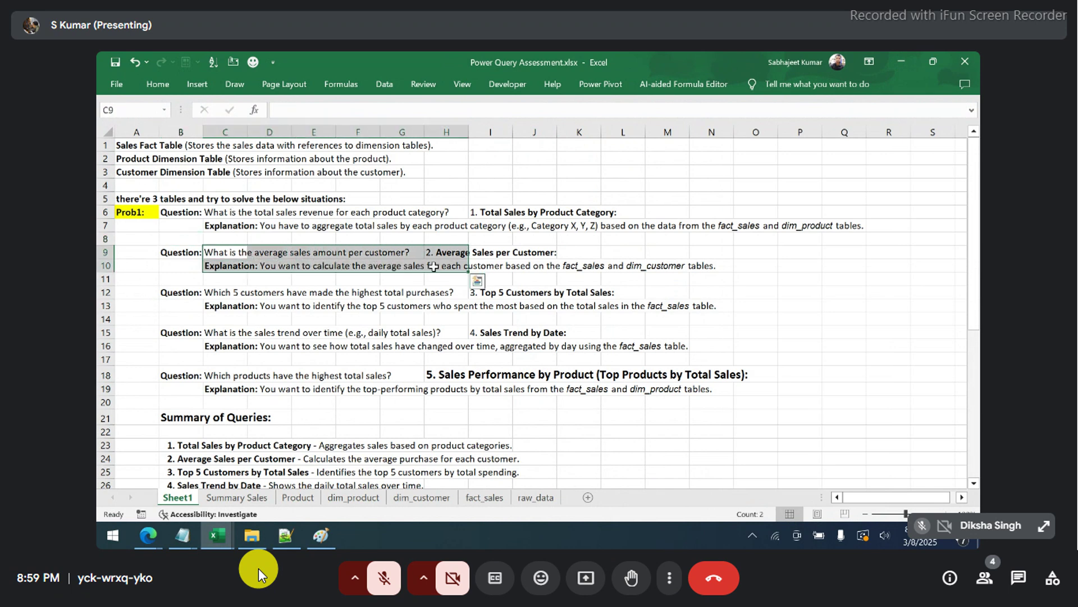
click(225, 293)
drag(227, 303, 448, 315)
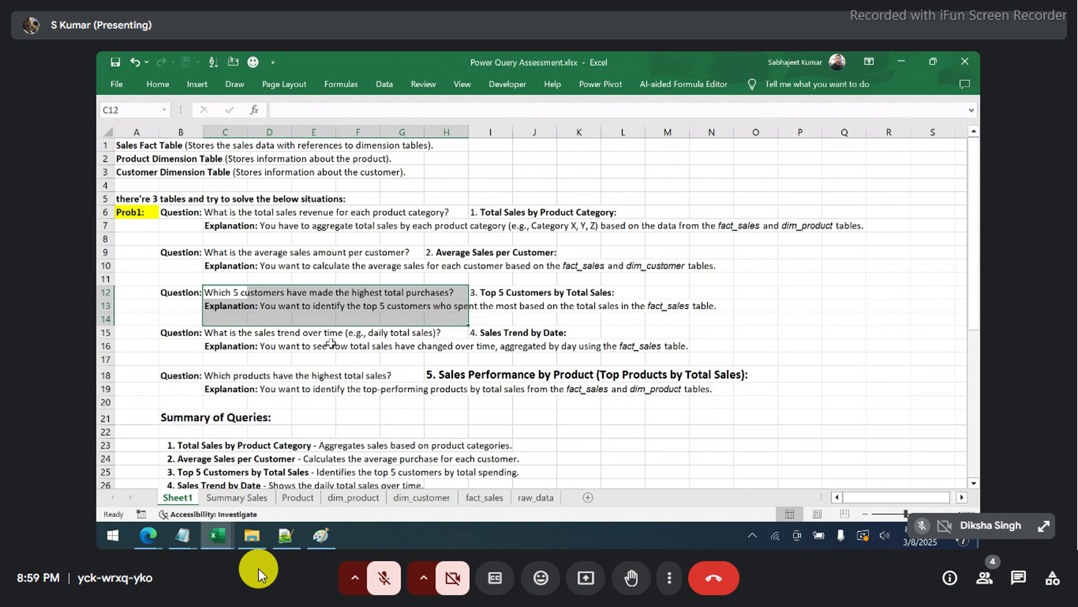
drag(211, 335, 556, 388)
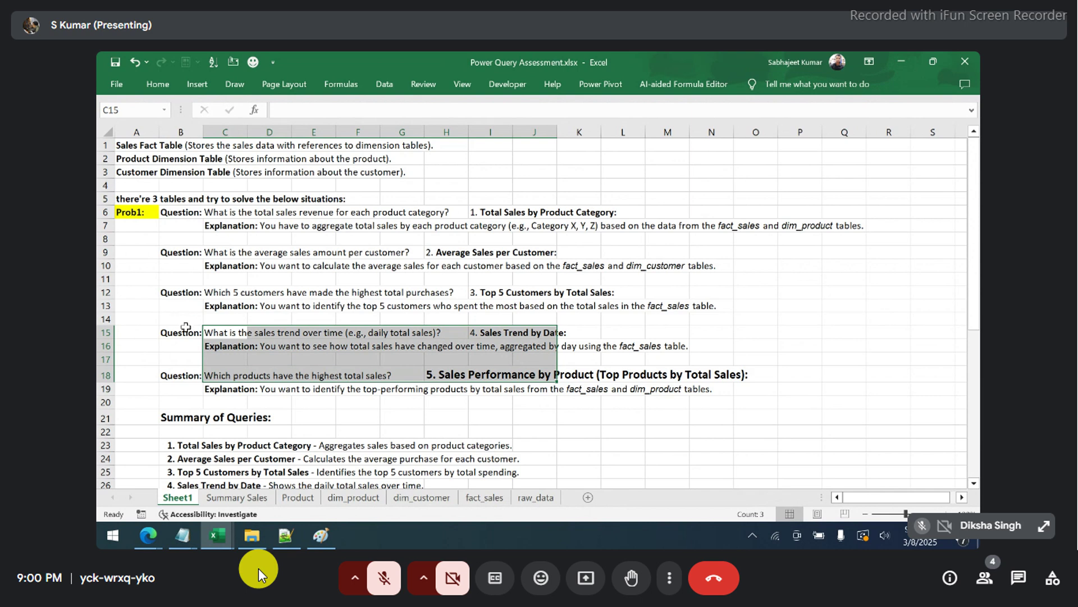
drag(200, 332, 447, 375)
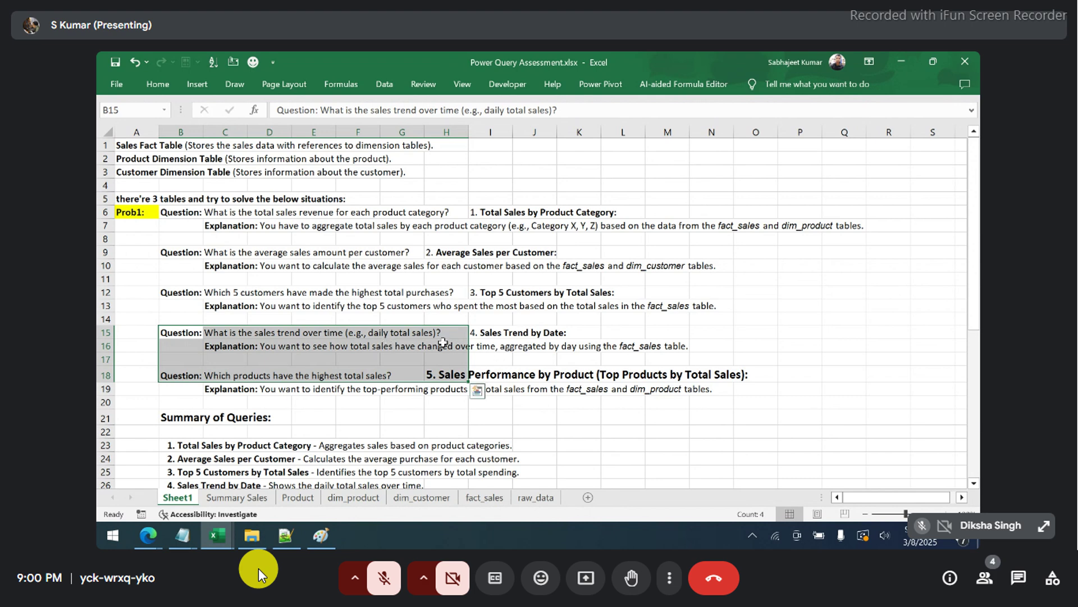
drag(377, 348, 448, 343)
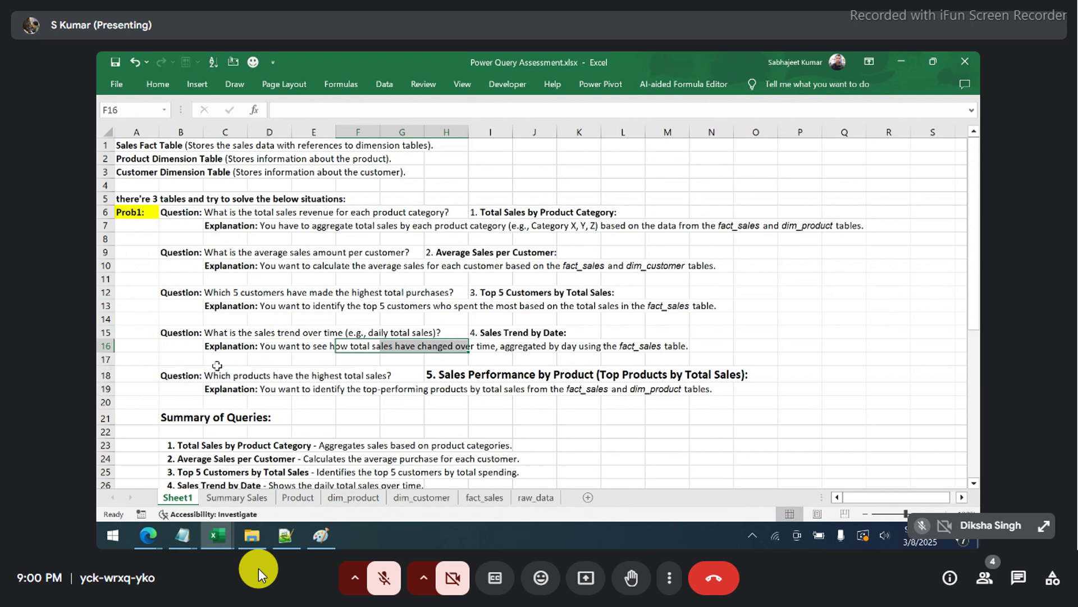
drag(217, 373, 404, 404)
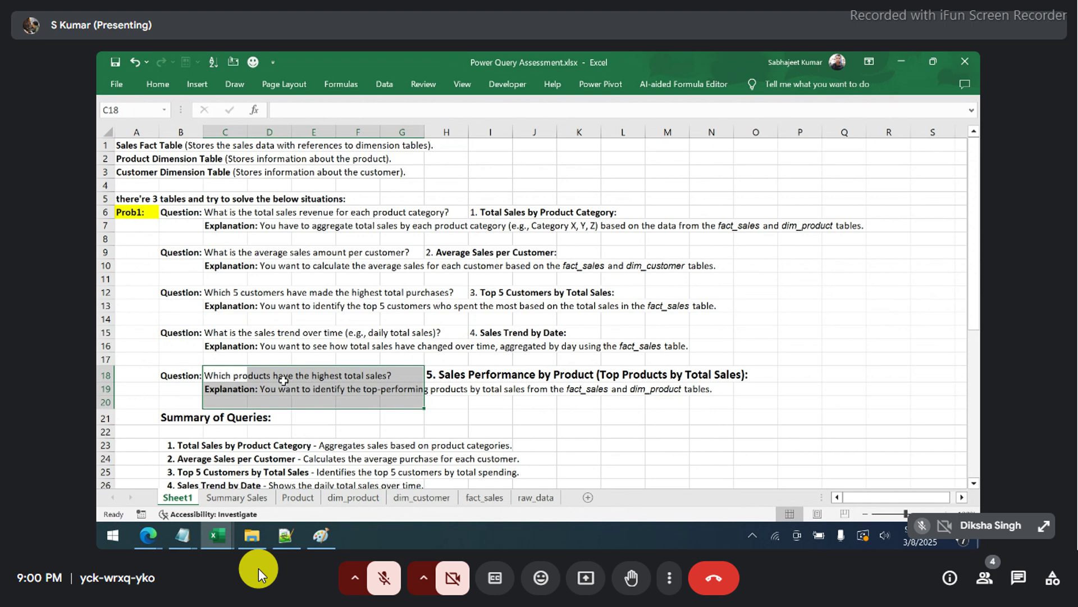
click(454, 420)
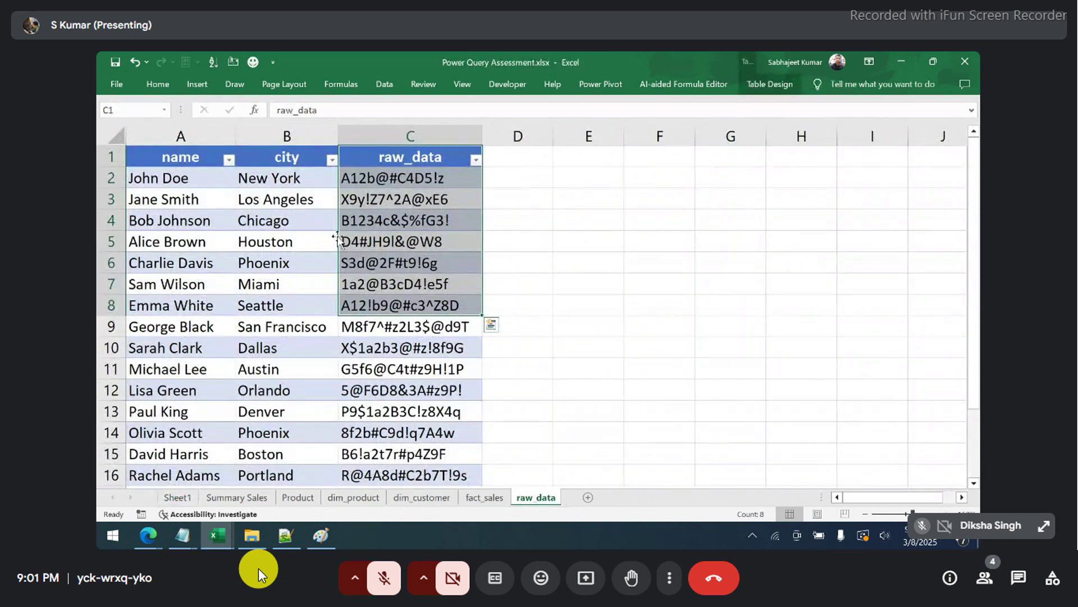
- Enter 1245 in raw_data cell E2 as the first entry's digits, then return to Sheet1
click(375, 159)
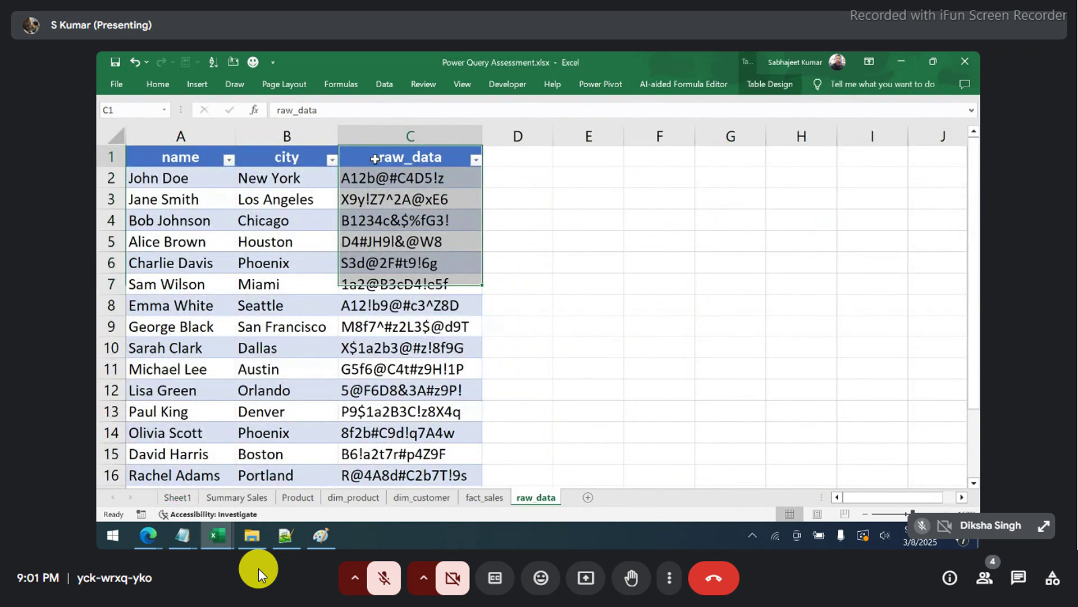
click(573, 177)
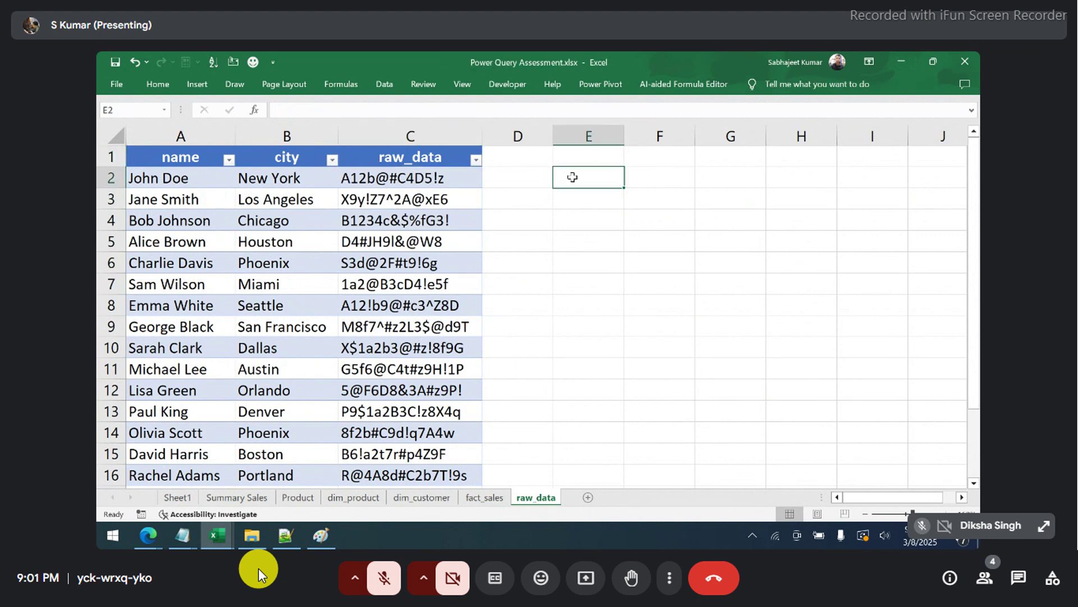
text(124)
key(BackSpace)
text(45)
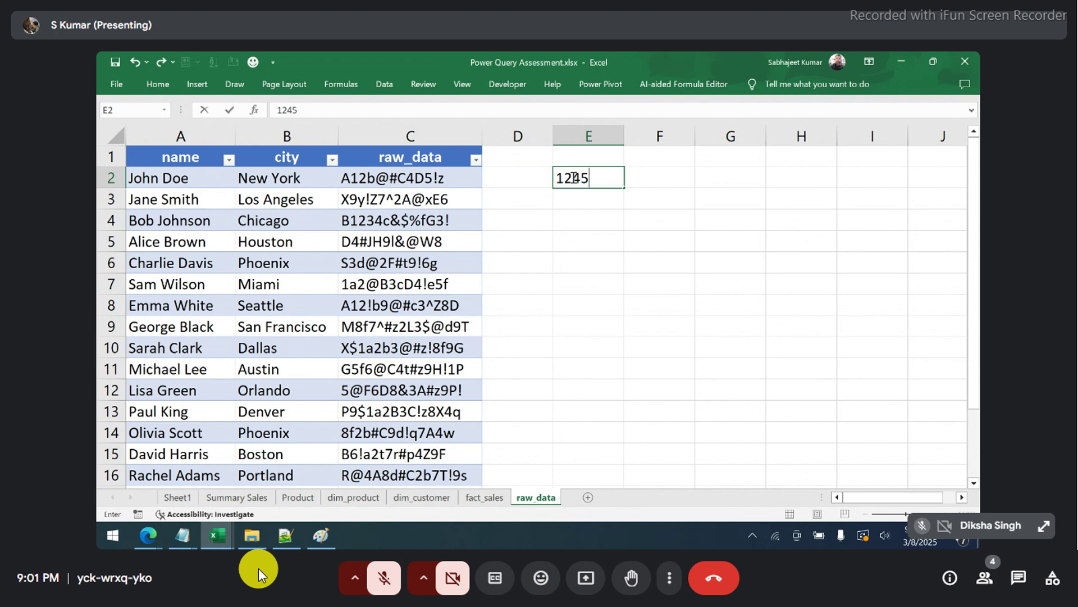
key(Return)
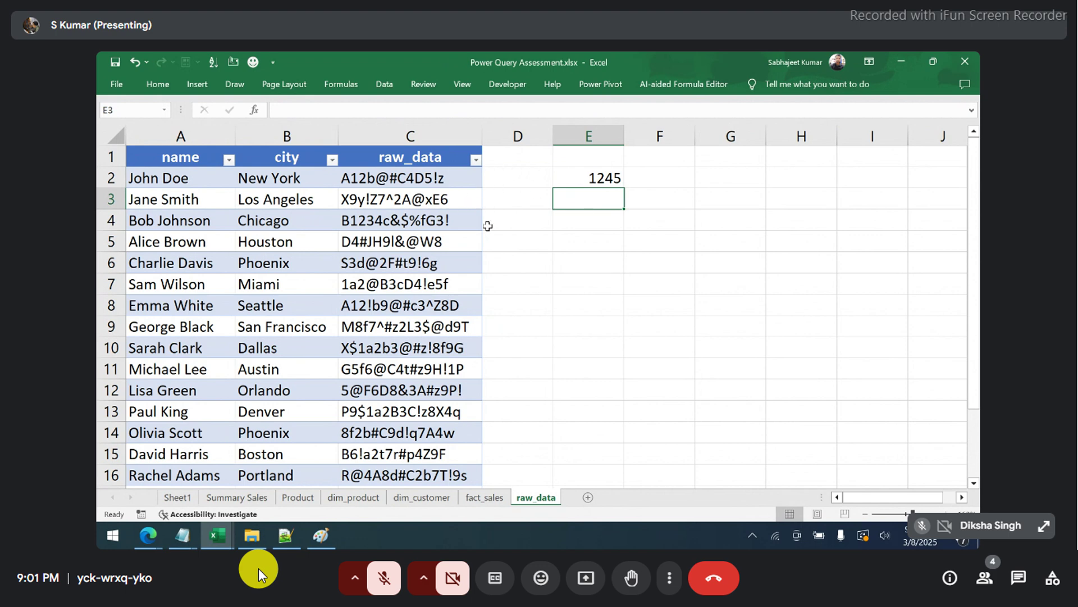
click(180, 498)
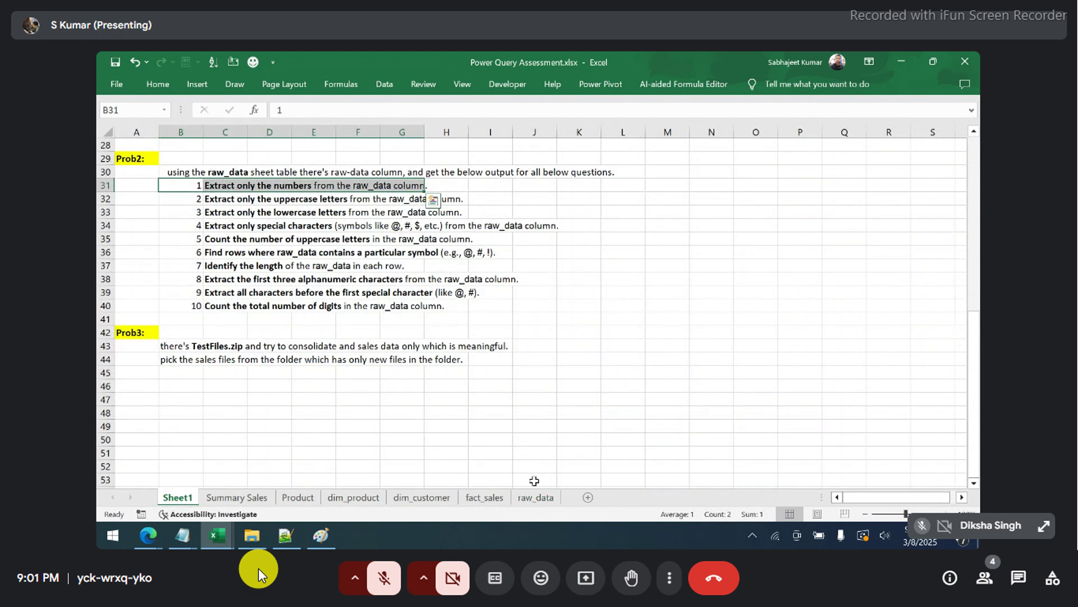
- Compare raw_data against the Prob2 questions on lowercase letters, special characters, symbols and length
click(536, 497)
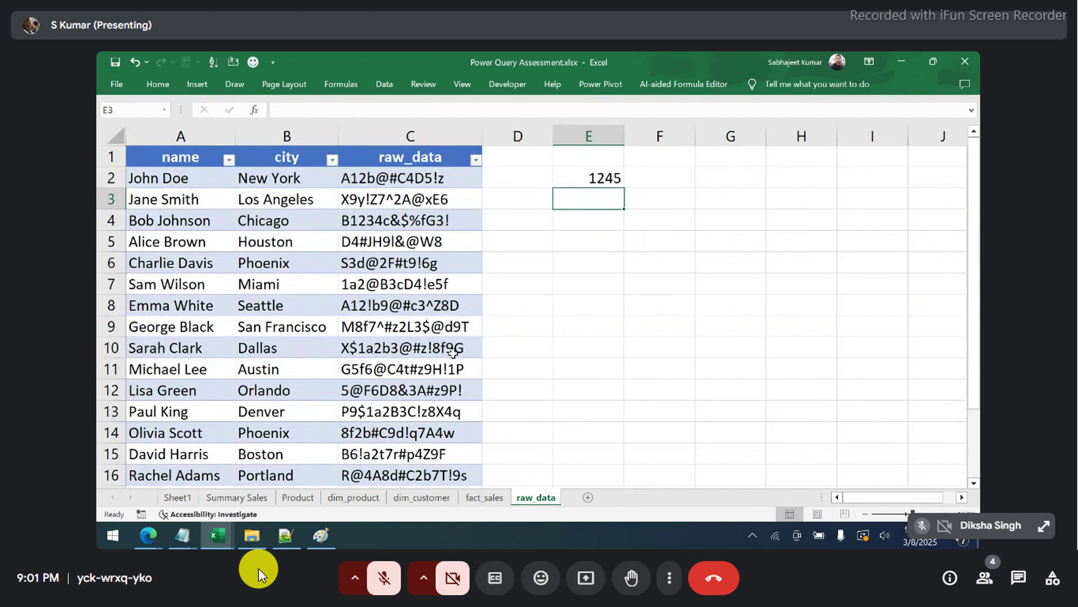
click(179, 500)
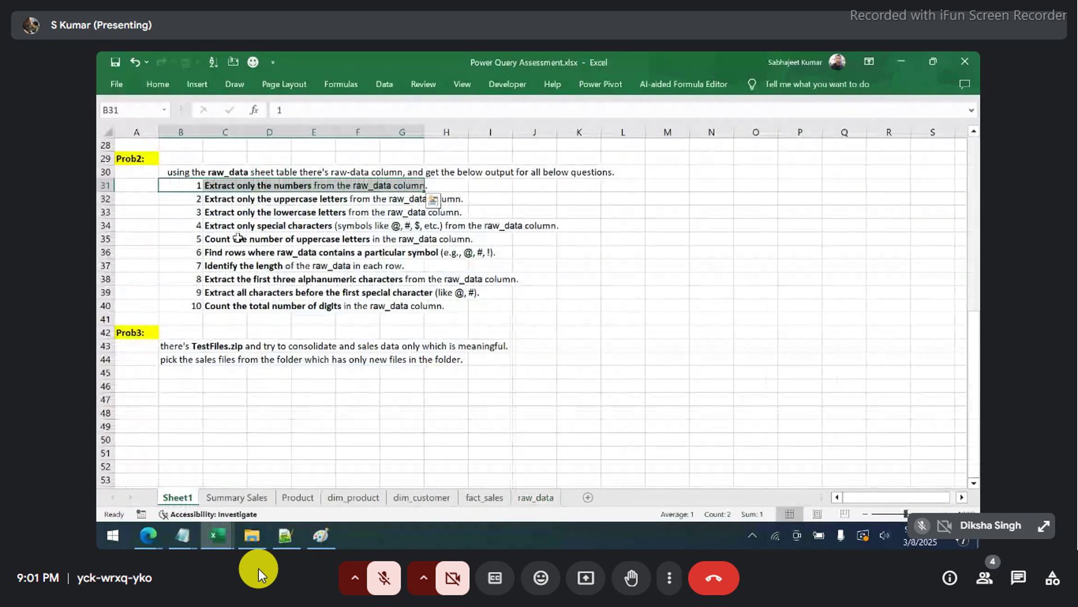
click(224, 213)
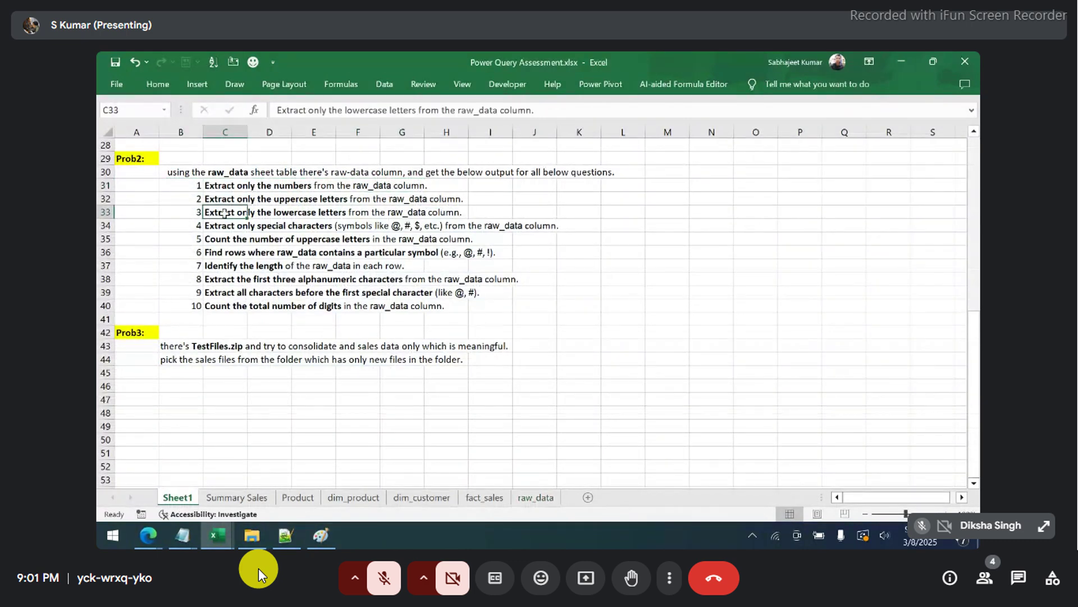
key(Down)
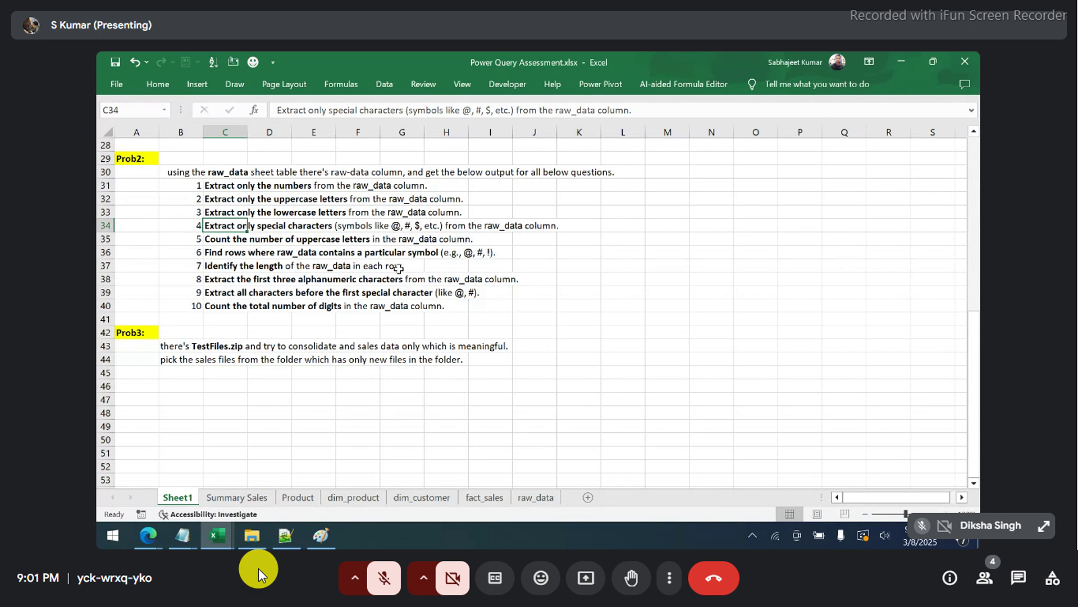
drag(222, 253, 513, 256)
drag(222, 267, 416, 277)
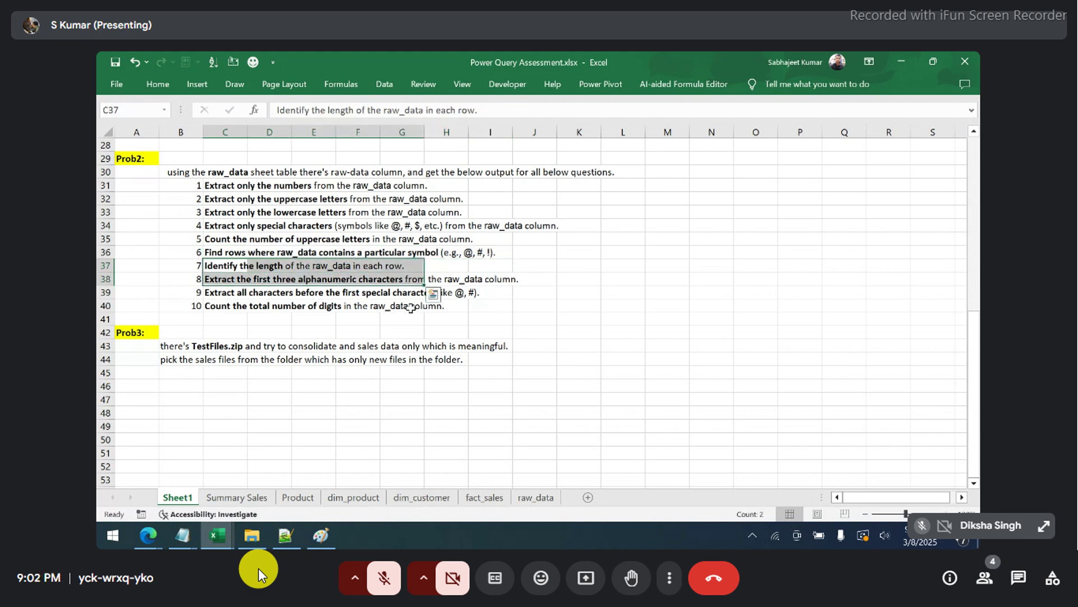
- Re-enter row 5's raw_data value so it becomes a hyperlink, then return to Sheet1
click(533, 498)
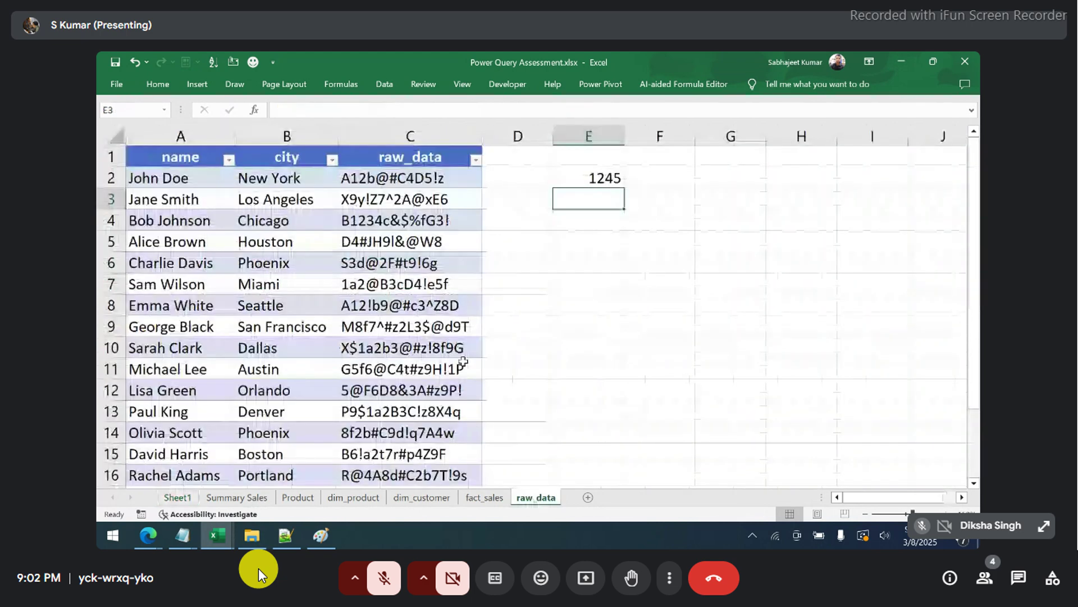
double_click(385, 241)
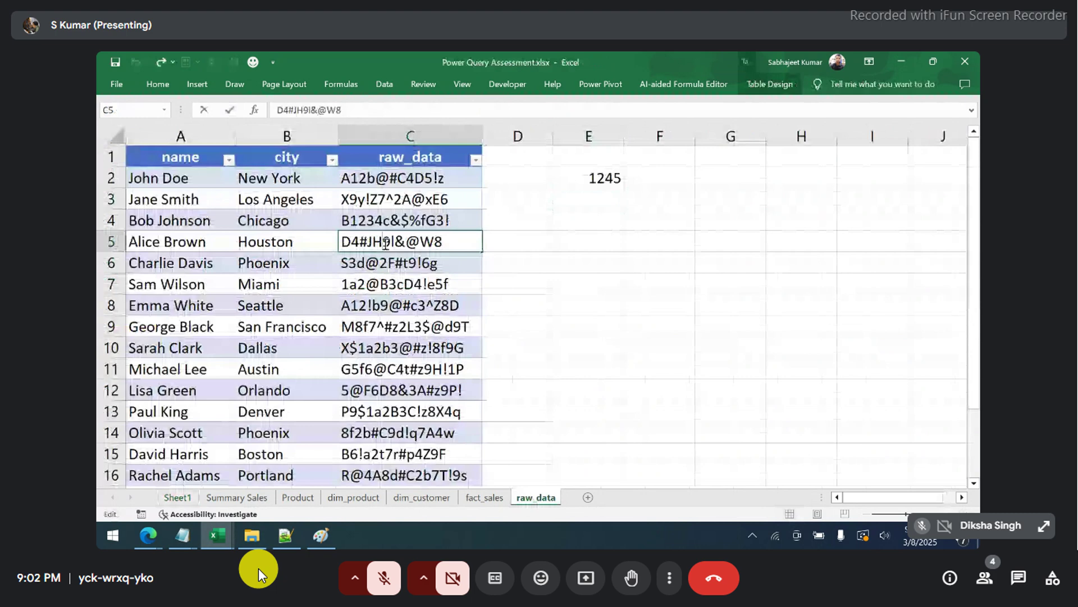
click(588, 305)
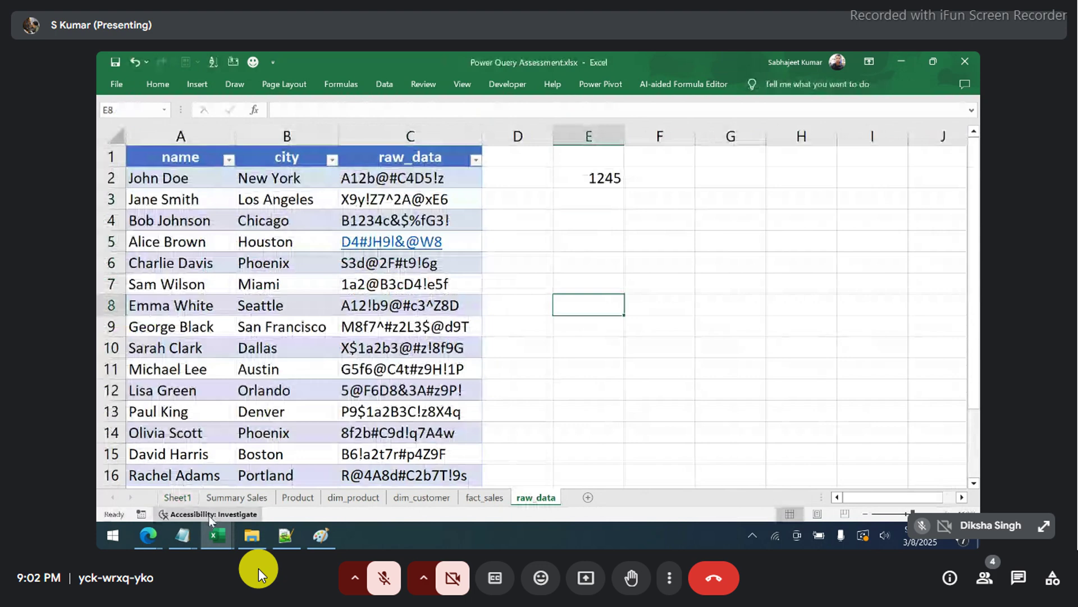
click(177, 497)
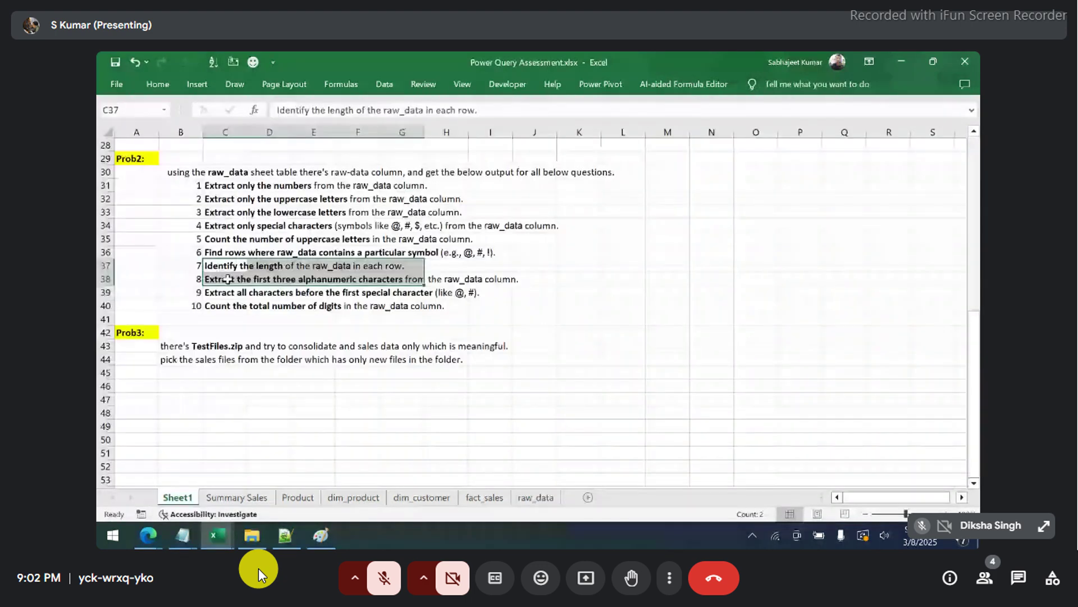
- Review the first-three-alphanumeric and total-digit-count questions against the raw_data values
click(227, 279)
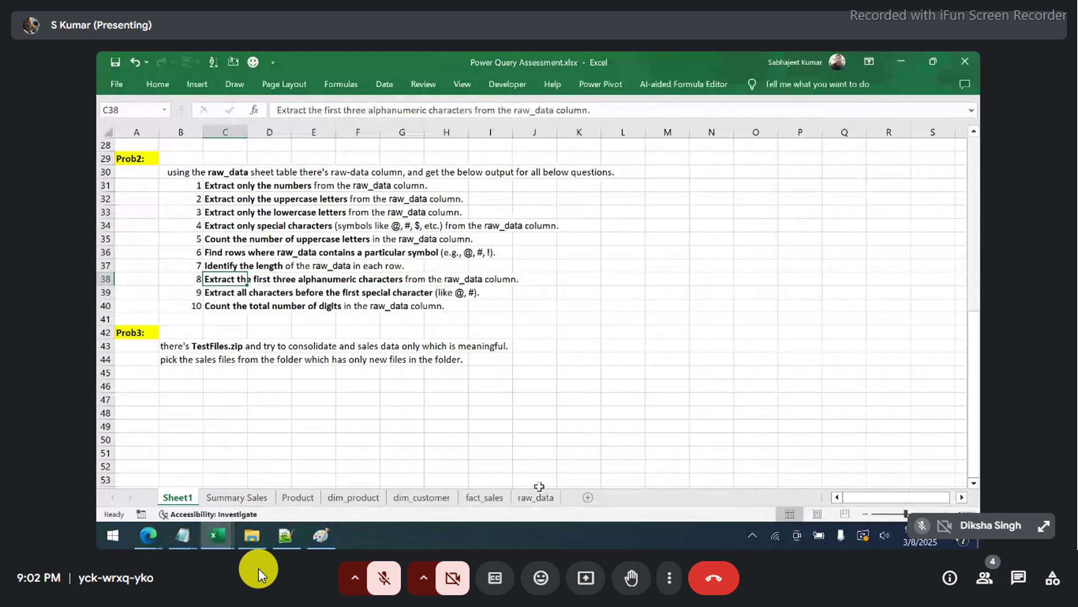
click(537, 496)
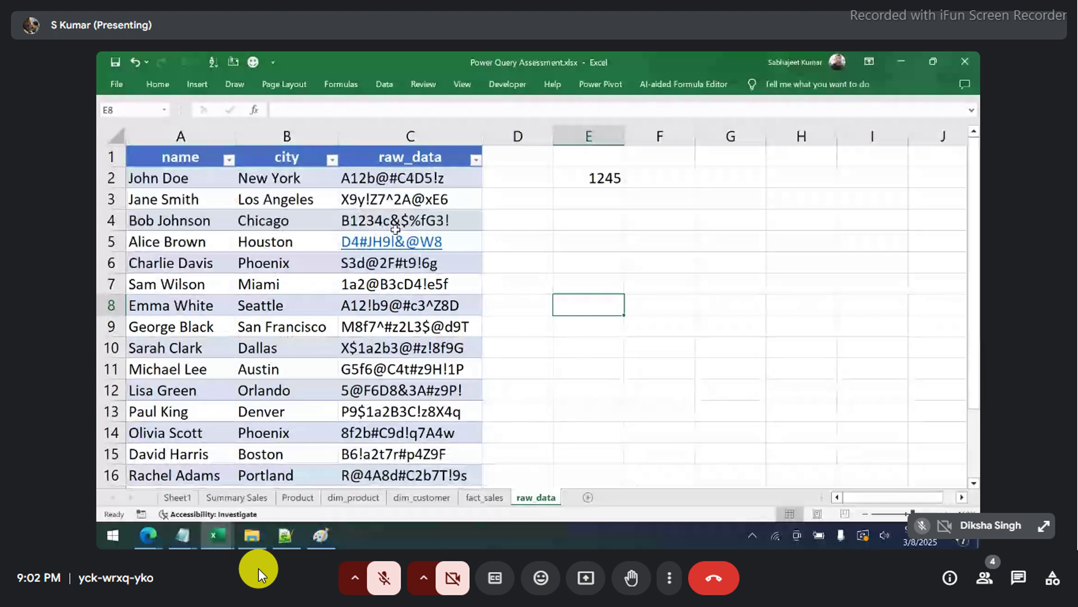
click(191, 499)
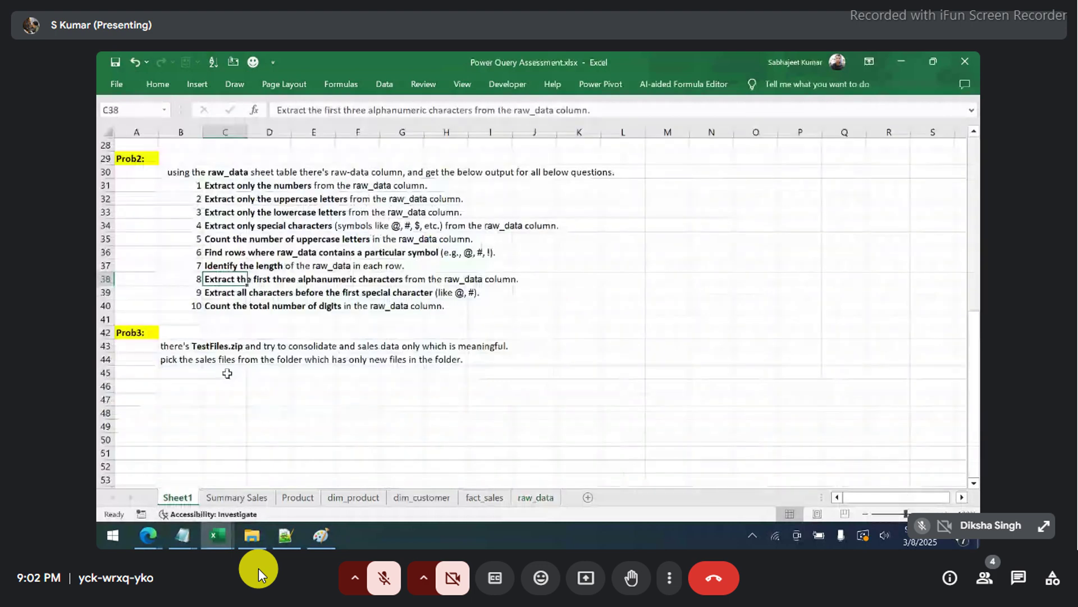
drag(225, 307, 425, 312)
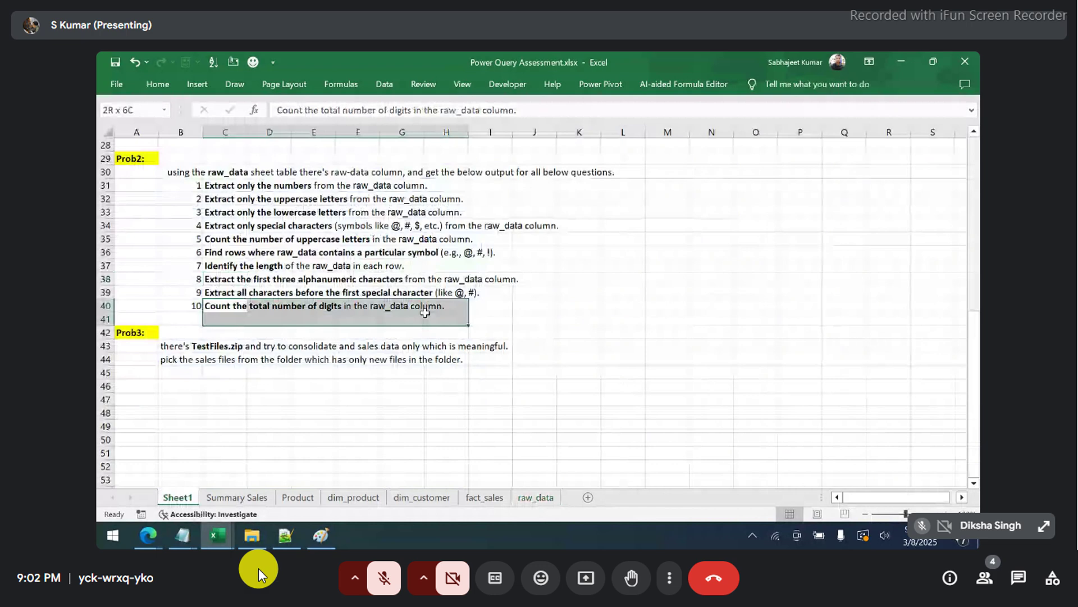